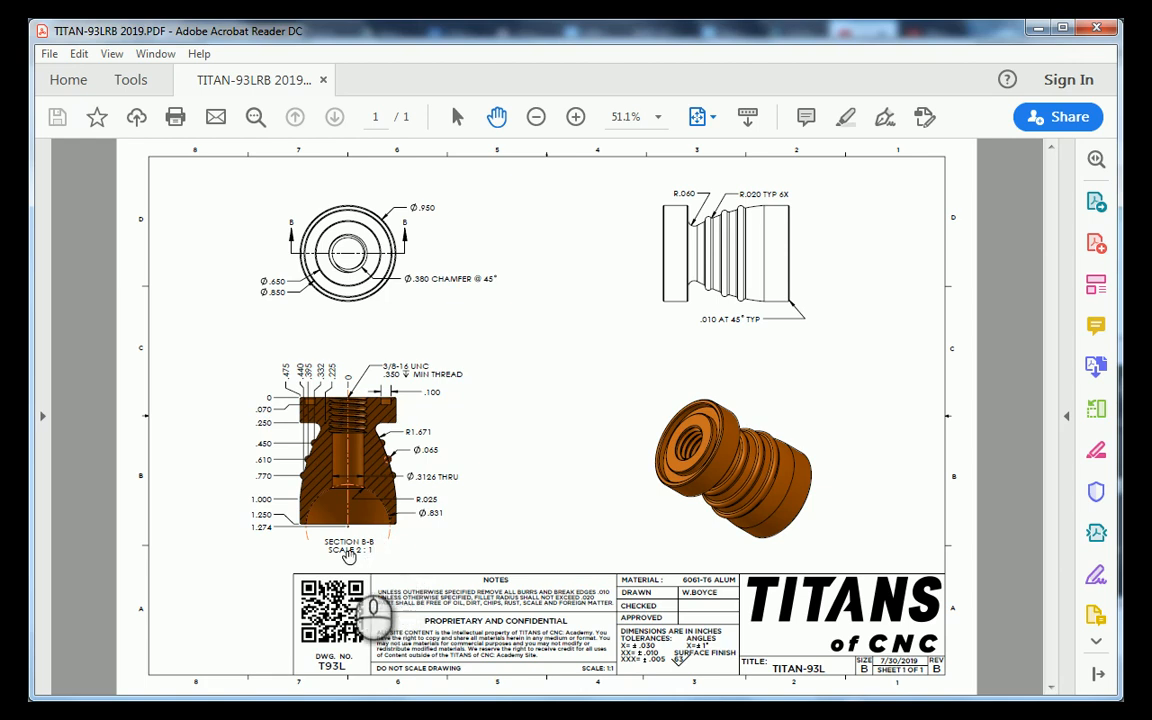
# Examine section B-B's dimensions and the overall layout of the Titan-93L drawing at several magnifications.
pyautogui.click(573, 118)
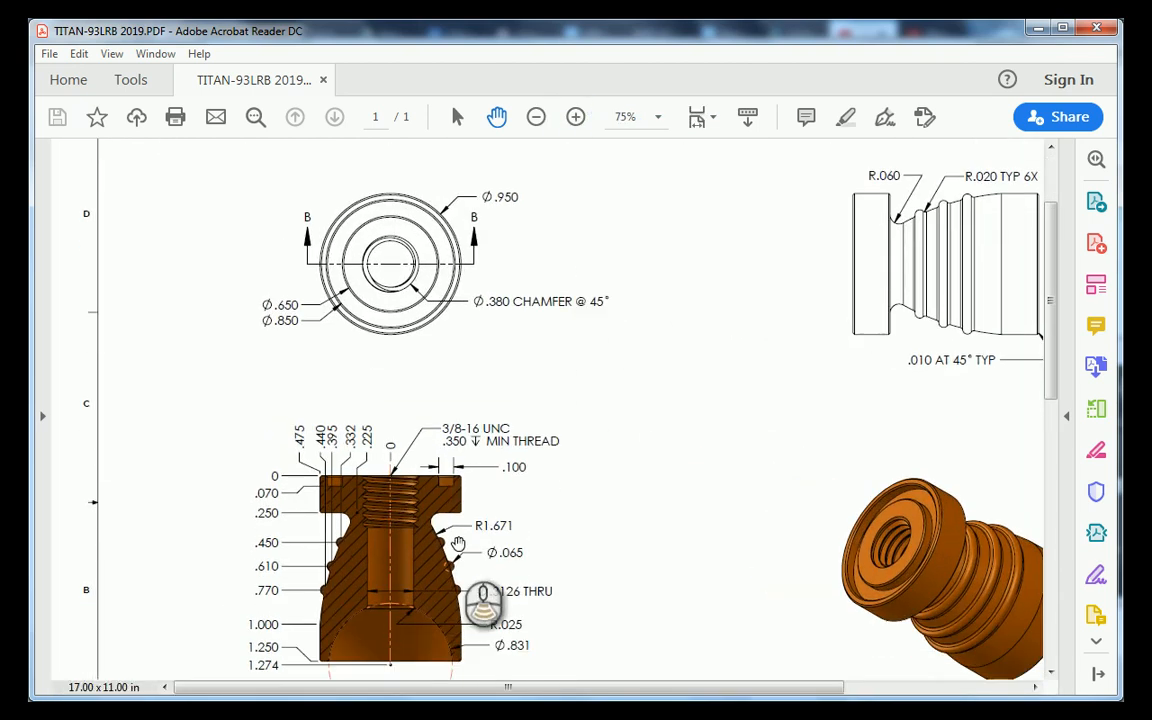
pyautogui.scroll(-2, 440, 590)
pyautogui.scroll(-1, 411, 578)
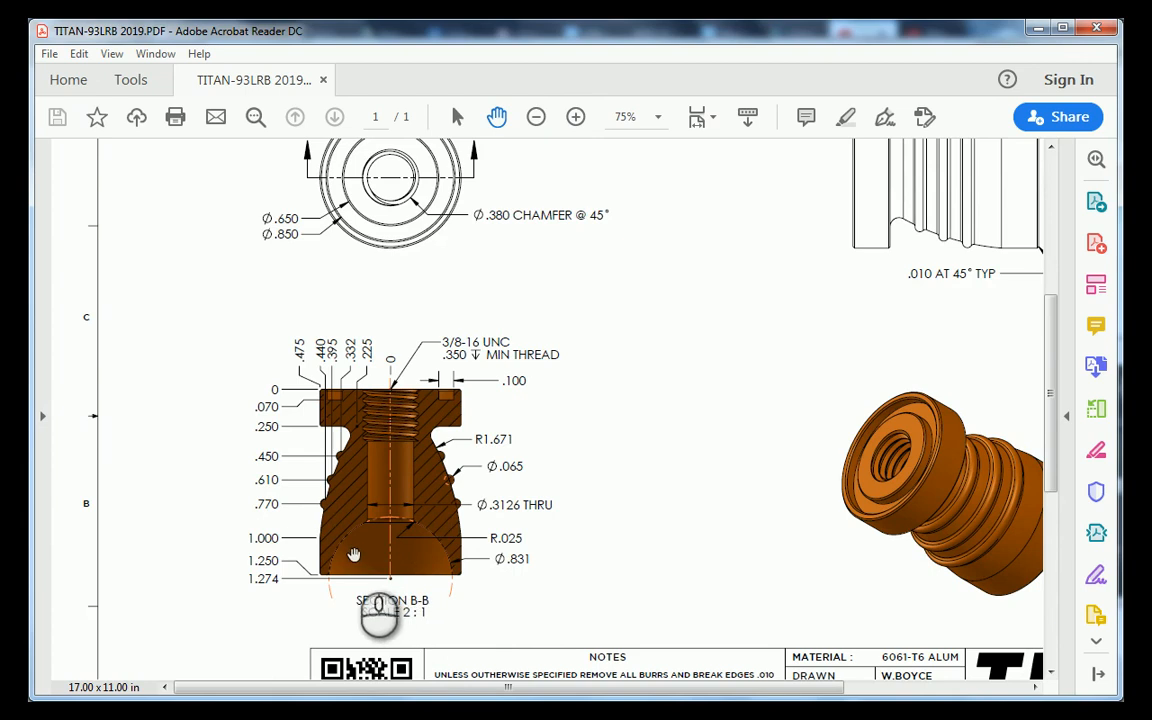
pyautogui.click(576, 117)
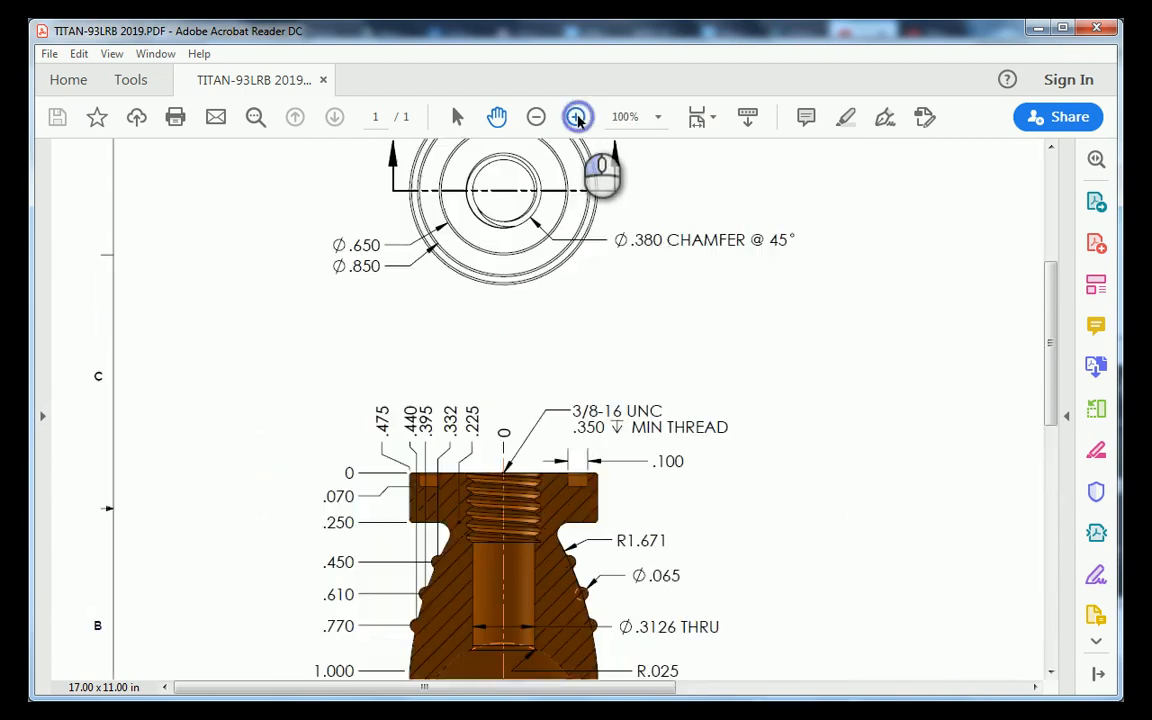
pyautogui.click(577, 117)
pyautogui.scroll(-2, 578, 566)
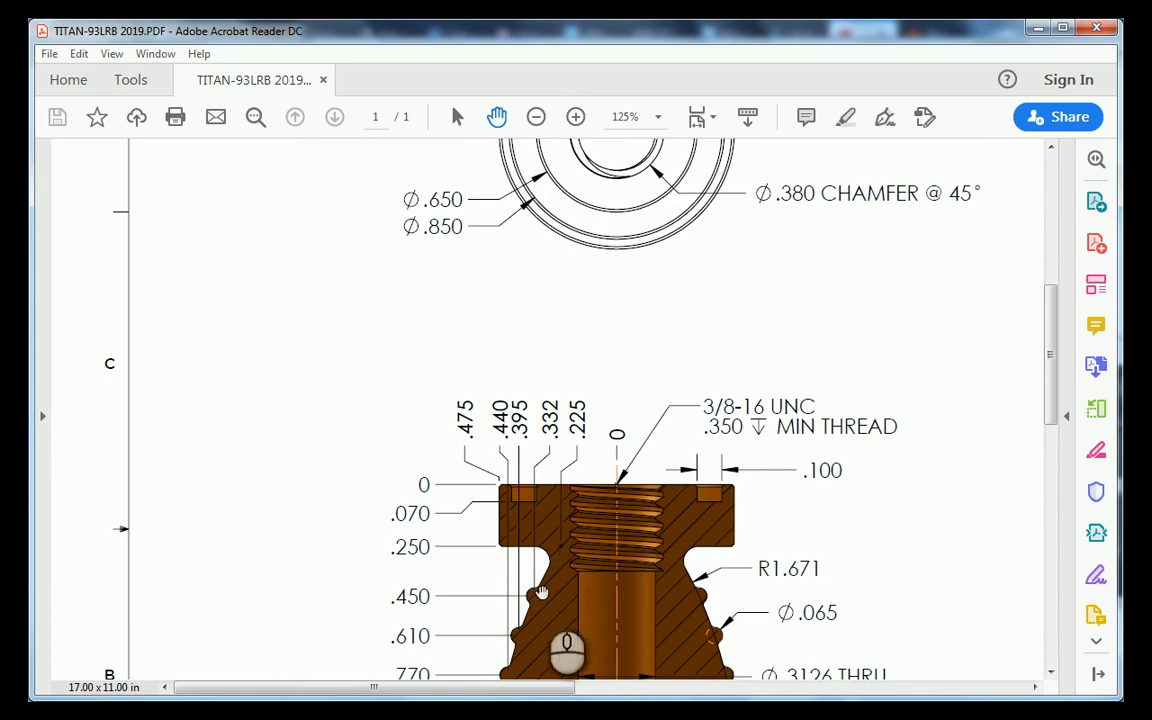
pyautogui.click(537, 119)
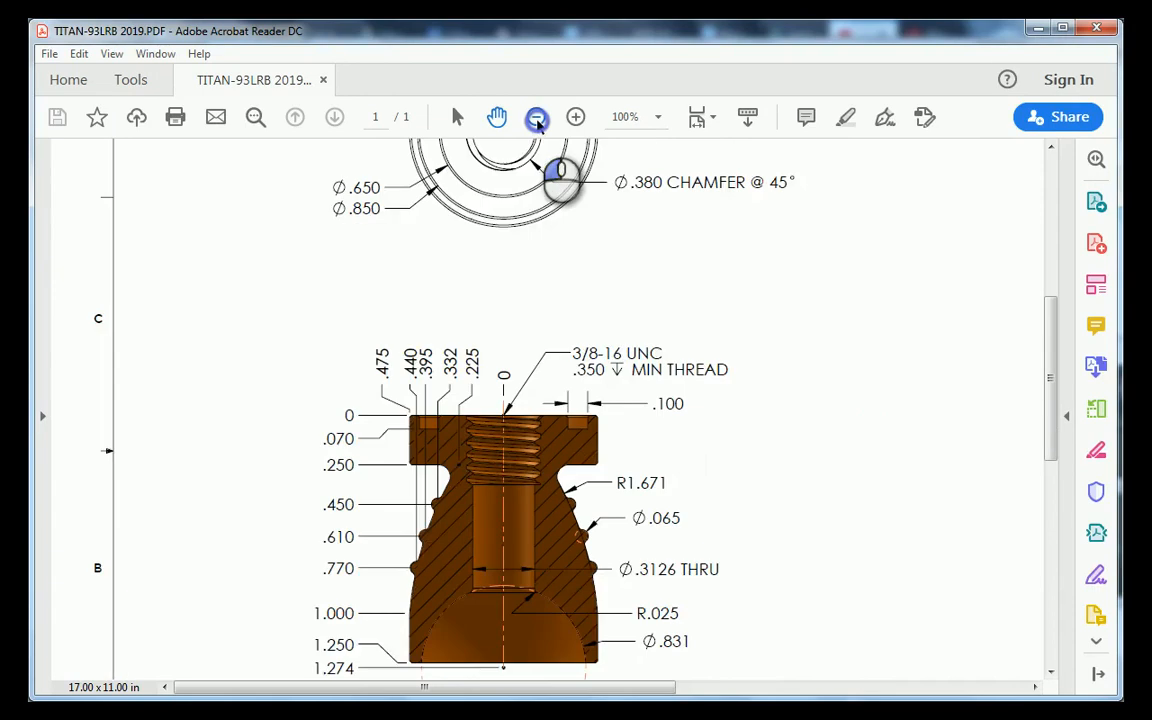
pyautogui.click(537, 119)
pyautogui.click(537, 119)
pyautogui.scroll(2, 527, 506)
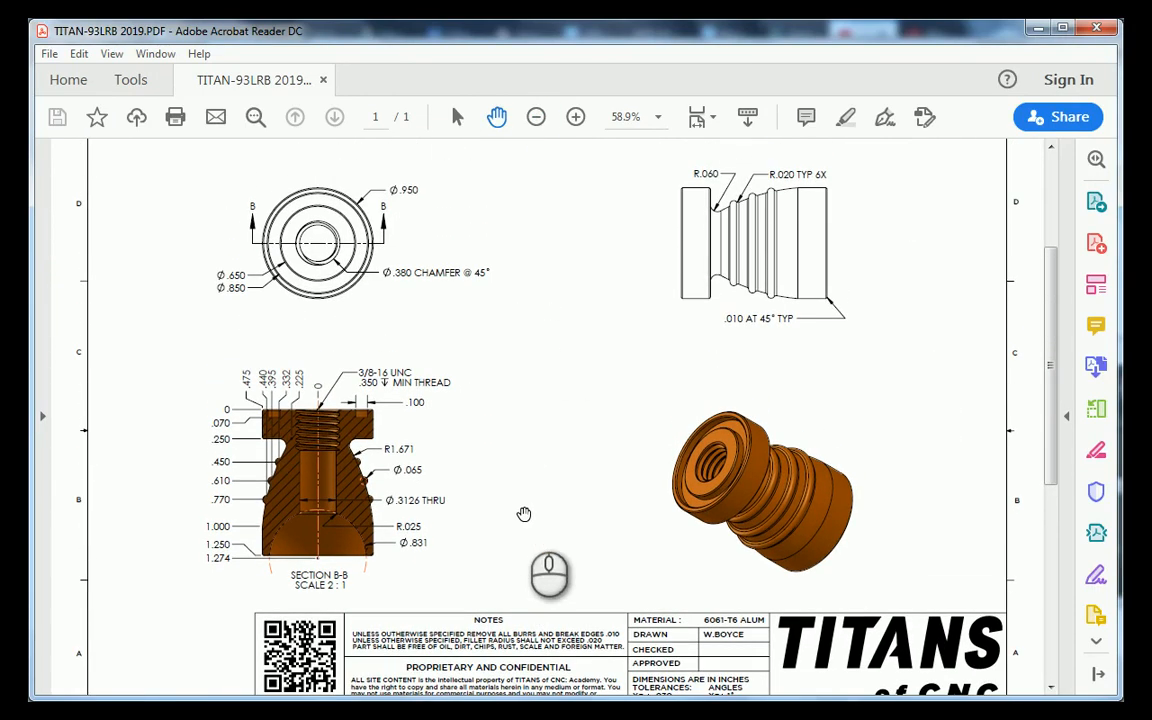
pyautogui.scroll(1, 446, 580)
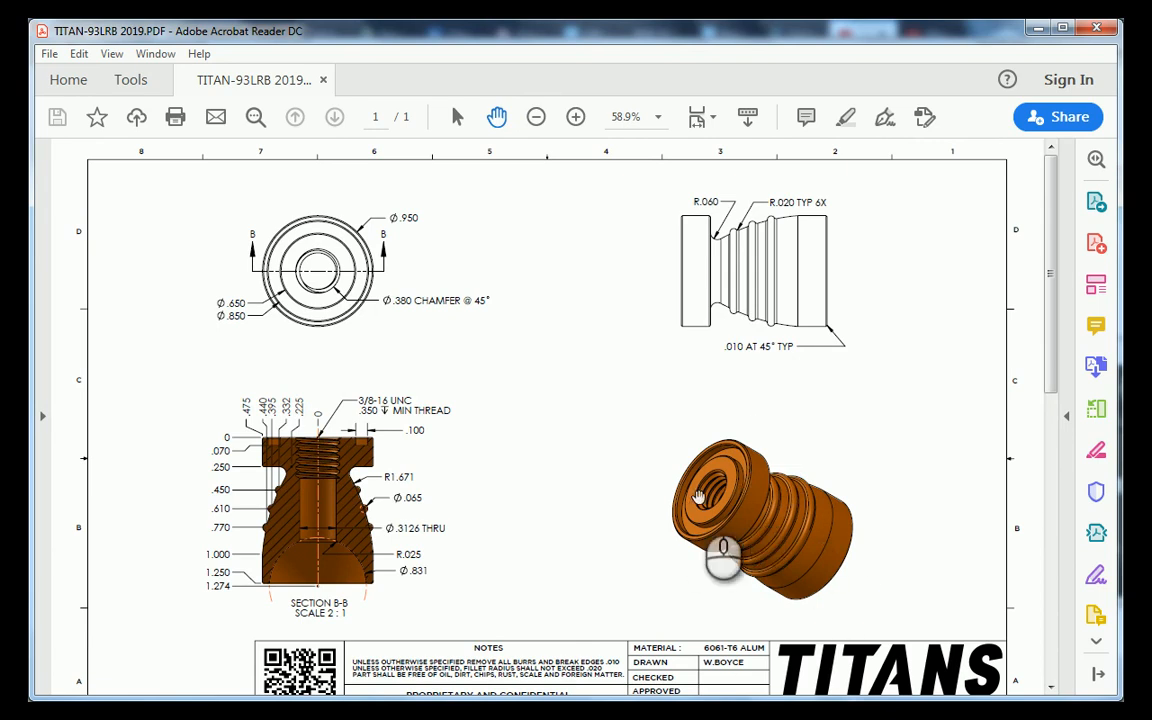
# Switch to Autodesk Fusion 360 and examine the Titan 93L model from its side and threaded end.
pyautogui.moveTo(440, 712)
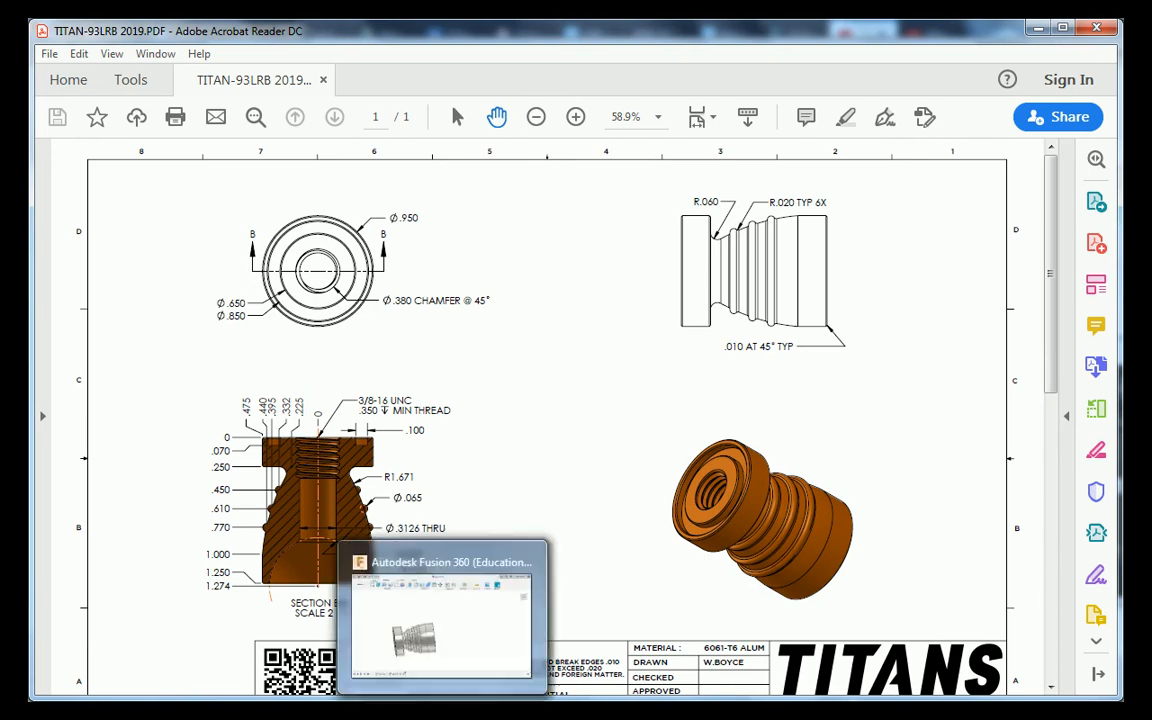
pyautogui.click(424, 680)
pyautogui.scroll(-5, 681, 396)
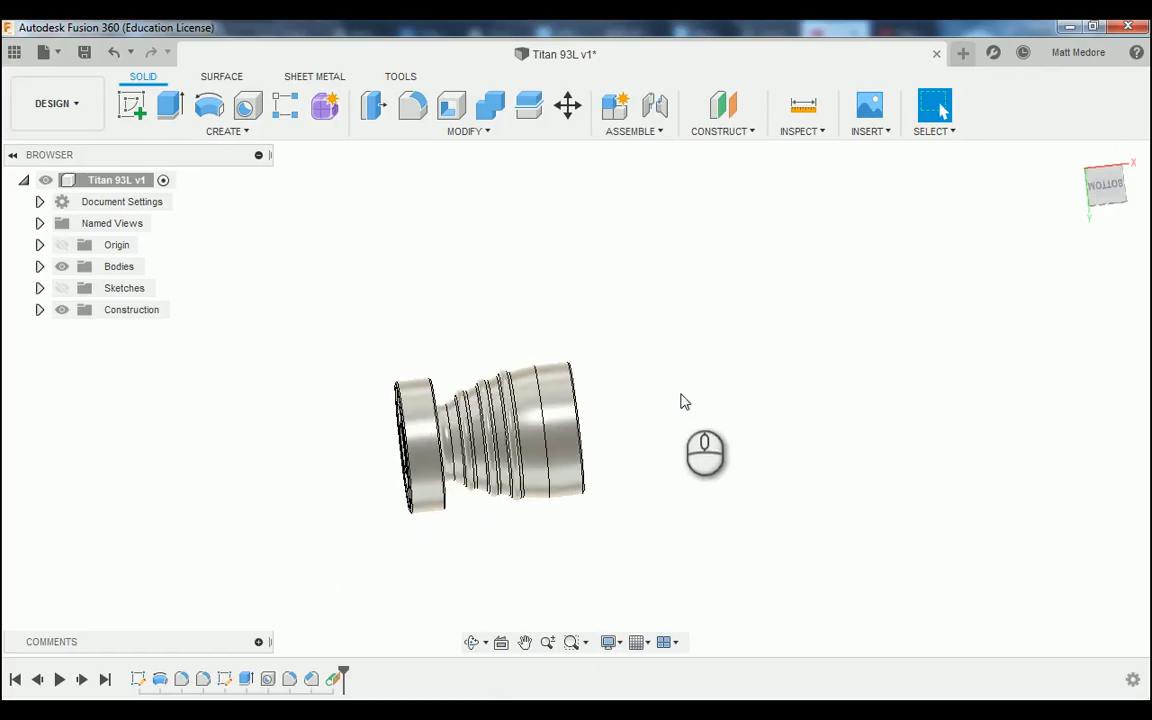
pyautogui.scroll(-3, 380, 487)
pyautogui.keyDown('shift'); pyautogui.moveTo(384, 502); pyautogui.dragTo(419, 496, button='middle'); pyautogui.keyUp('shift')
pyautogui.scroll(3, 417, 503)
pyautogui.scroll(4, 416, 490)
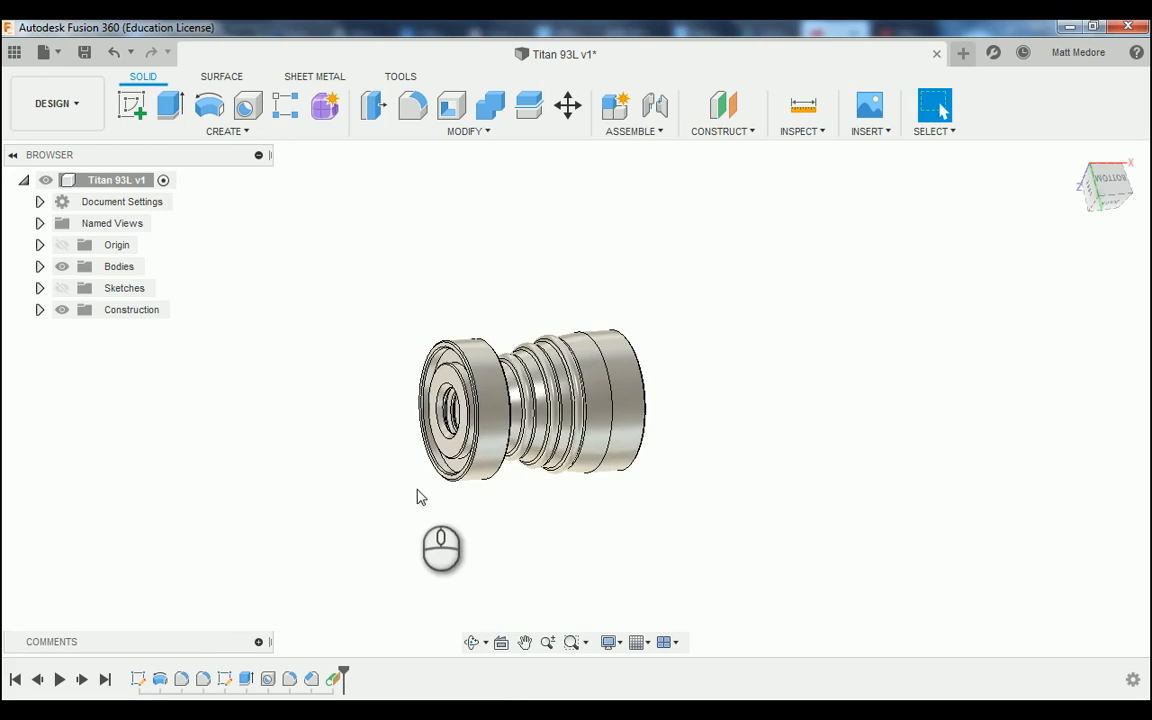
pyautogui.keyDown('shift'); pyautogui.moveTo(424, 459); pyautogui.dragTo(449, 499, button='middle'); pyautogui.keyUp('shift')
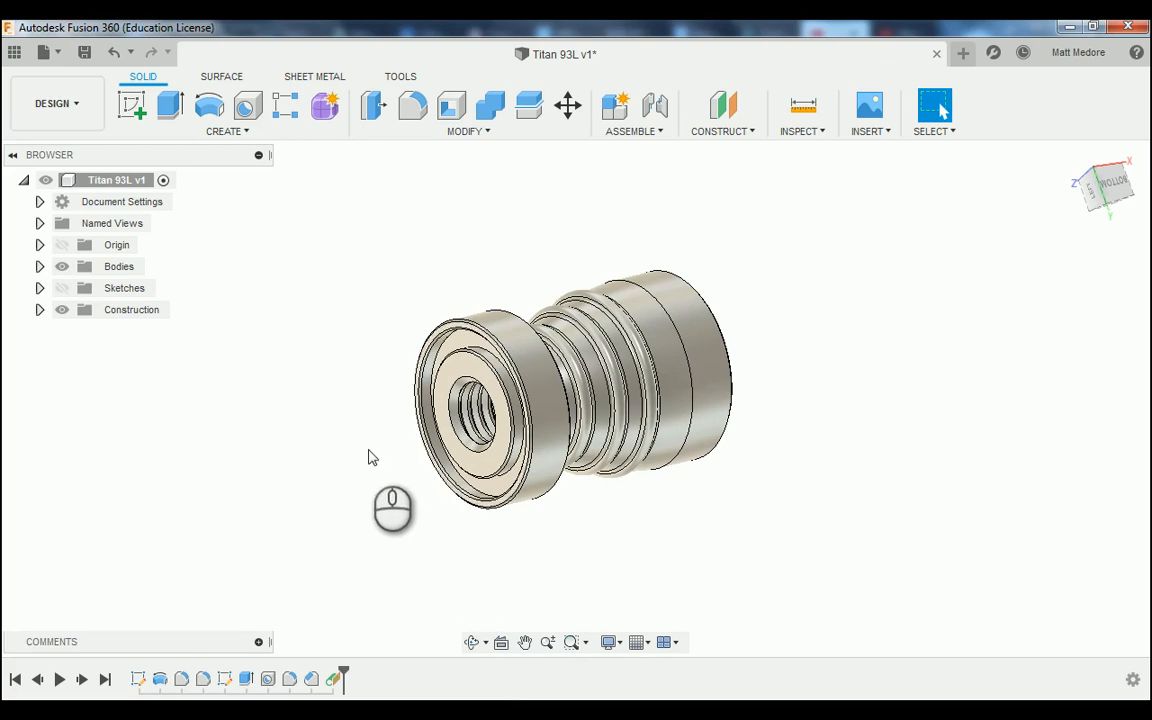
# Show the model's sketches with only Sketch1 visible and hide the bodies.
pyautogui.click(61, 289)
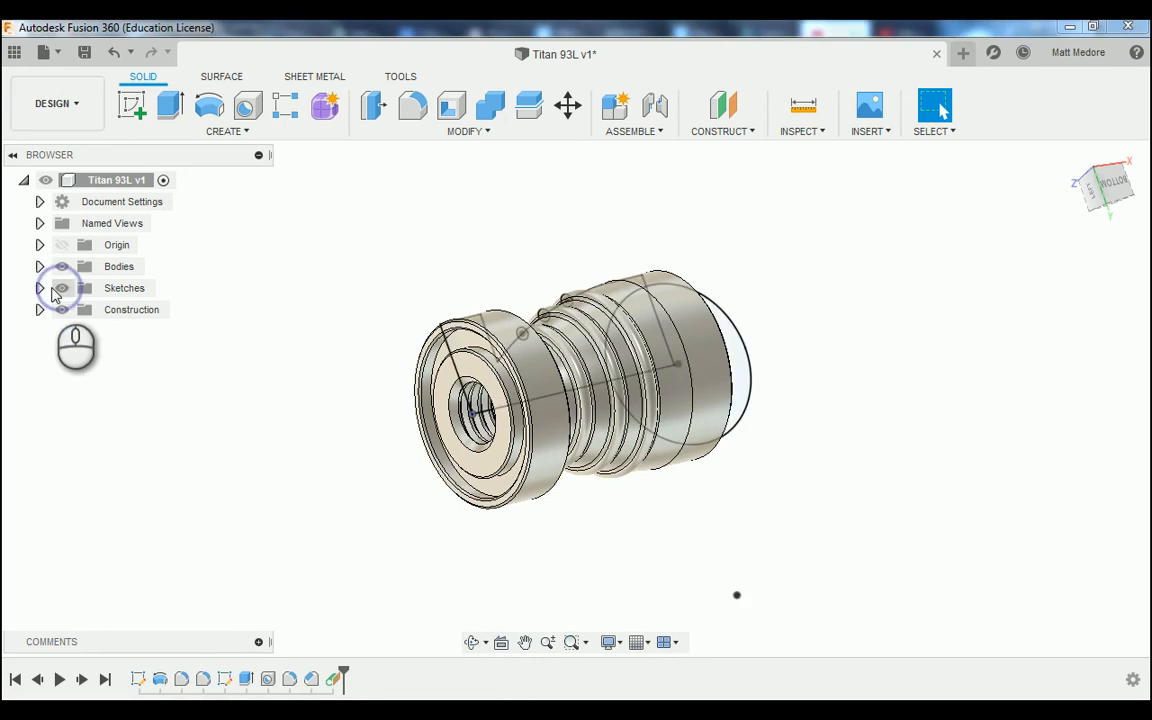
pyautogui.click(39, 288)
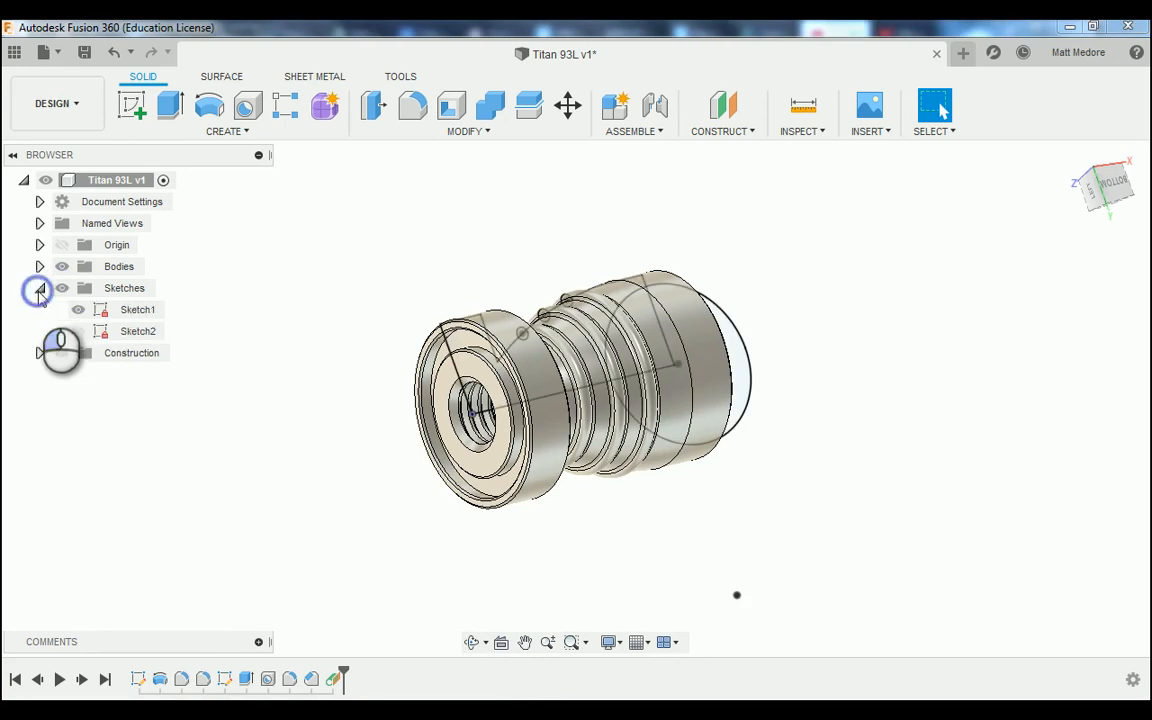
pyautogui.click(77, 331)
pyautogui.click(77, 331)
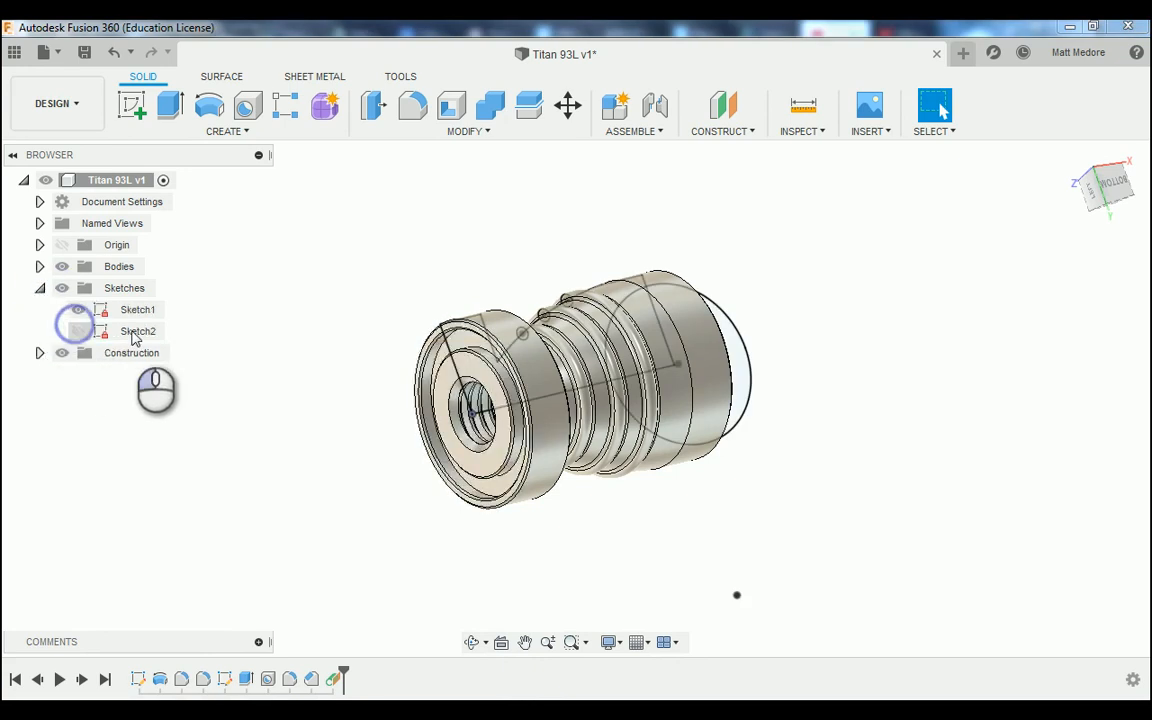
pyautogui.moveTo(306, 404)
pyautogui.keyDown('shift'); pyautogui.mouseDown(button='middle')
pyautogui.moveTo(257, 431)
pyautogui.moveTo(255, 453)
pyautogui.mouseUp(button='middle'); pyautogui.keyUp('shift')
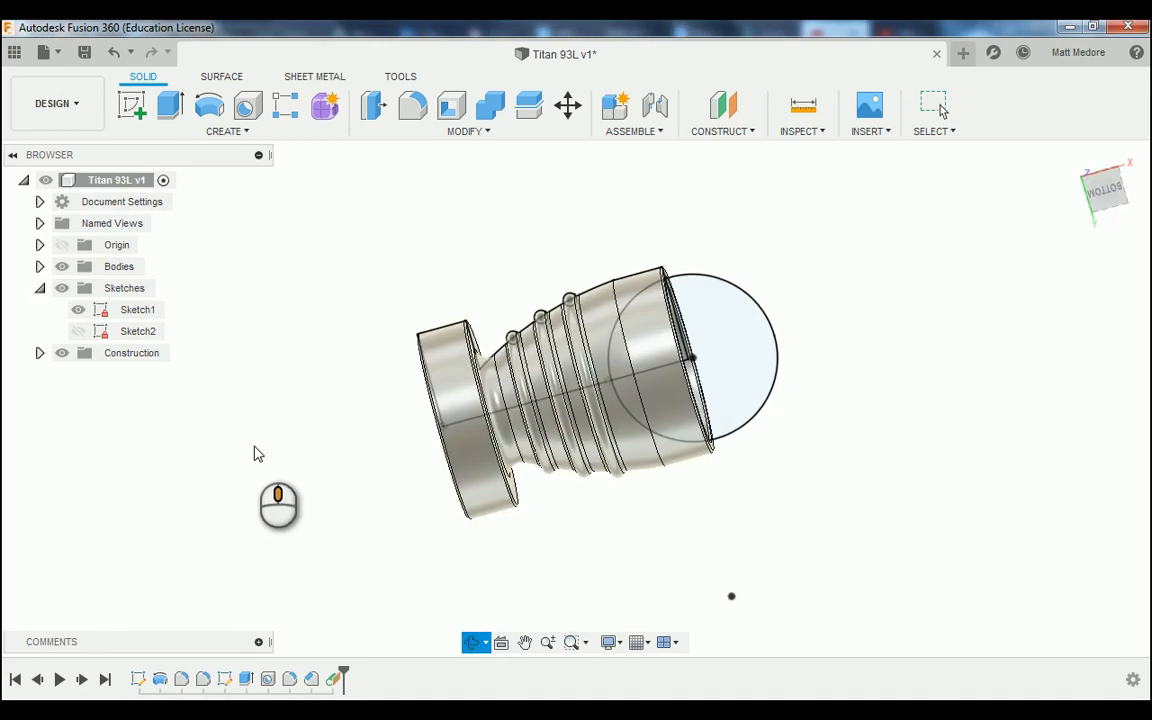
pyautogui.click(62, 266)
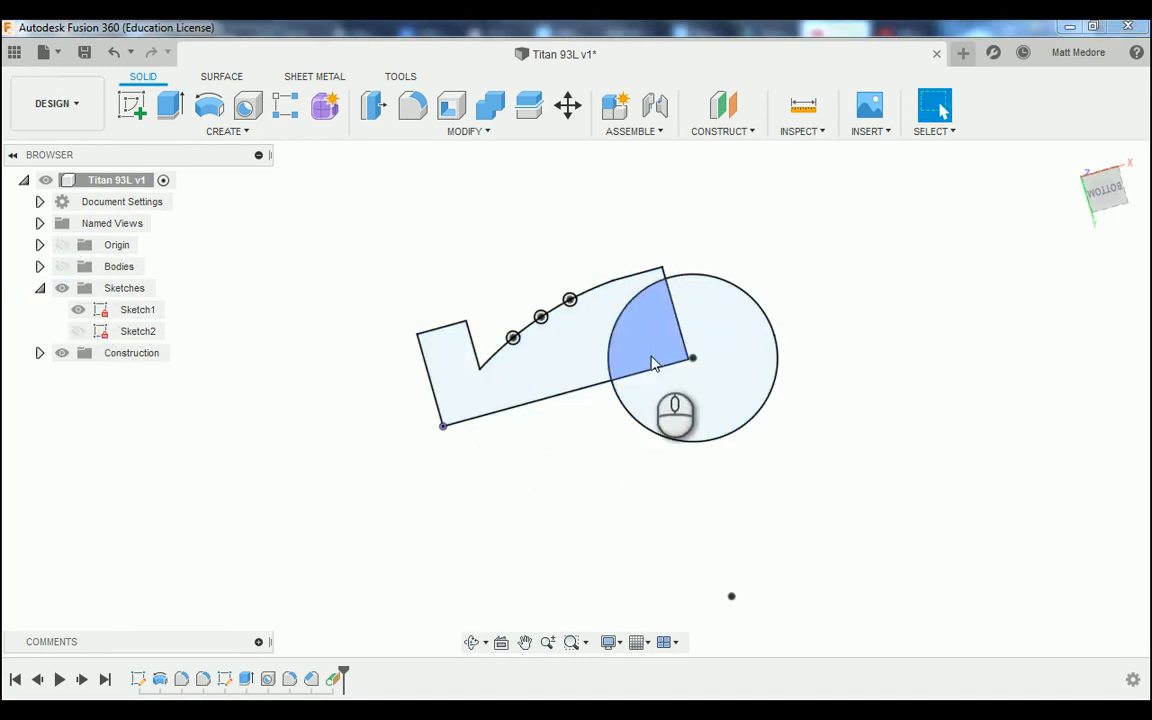
# Examine Sketch1's half profile, its large end circle and the corner where the flange meets the curved edge.
pyautogui.moveTo(764, 239)
pyautogui.keyDown('shift'); pyautogui.mouseDown(button='middle')
pyautogui.moveTo(728, 265)
pyautogui.moveTo(785, 277)
pyautogui.moveTo(792, 257)
pyautogui.moveTo(776, 247)
pyautogui.mouseUp(button='middle'); pyautogui.keyUp('shift')
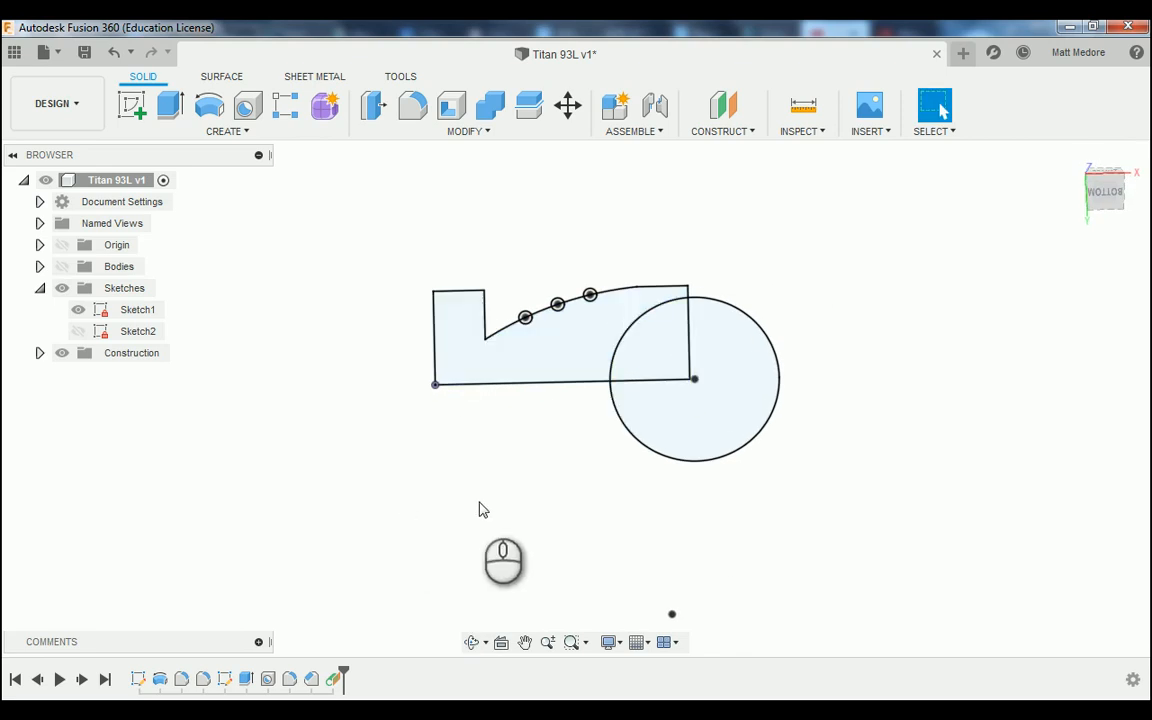
pyautogui.scroll(3, 865, 228)
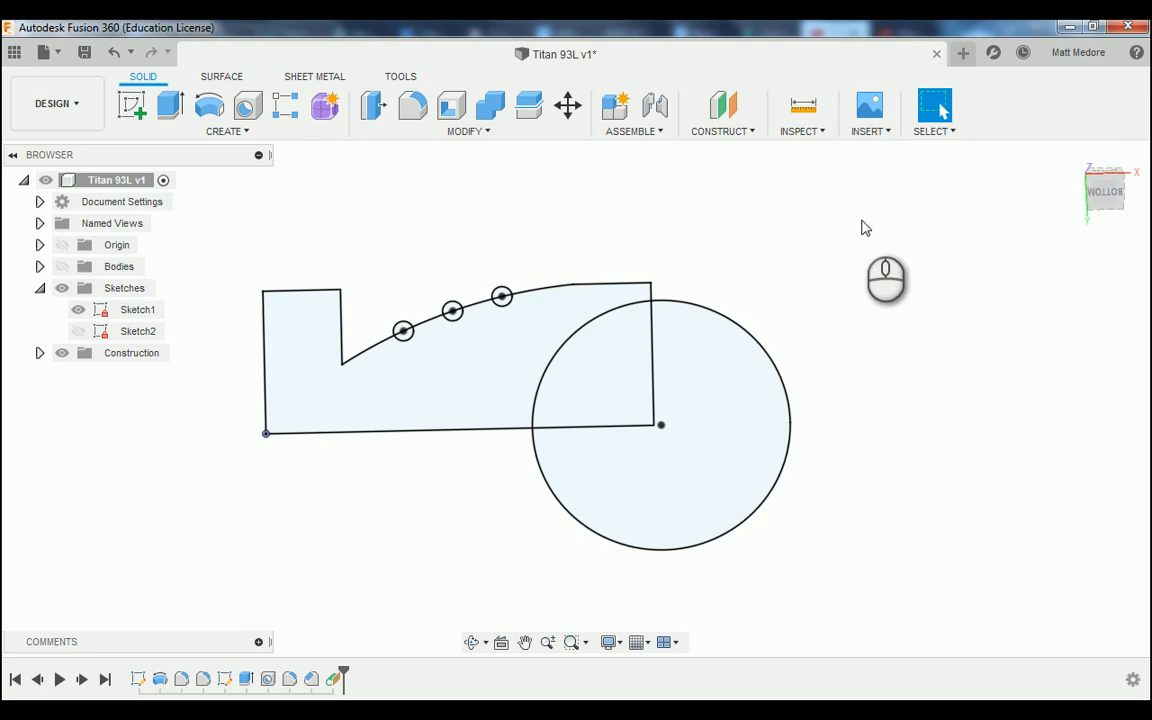
pyautogui.click(760, 394)
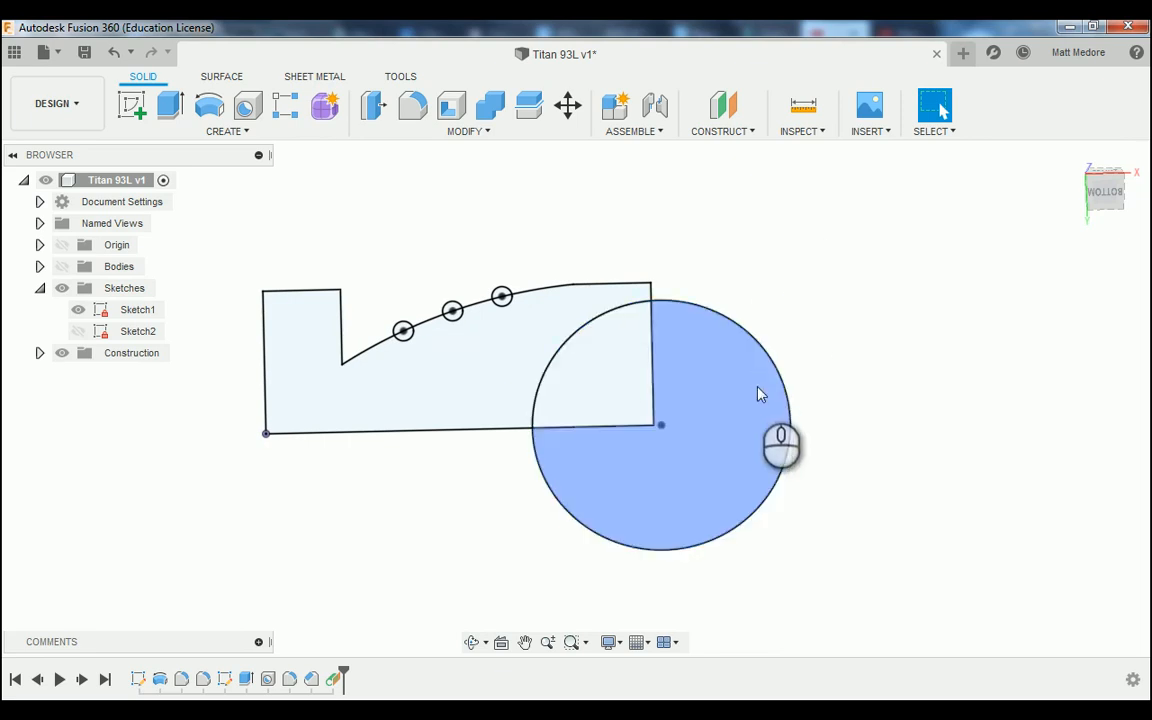
pyautogui.click(320, 372)
pyautogui.click(341, 374)
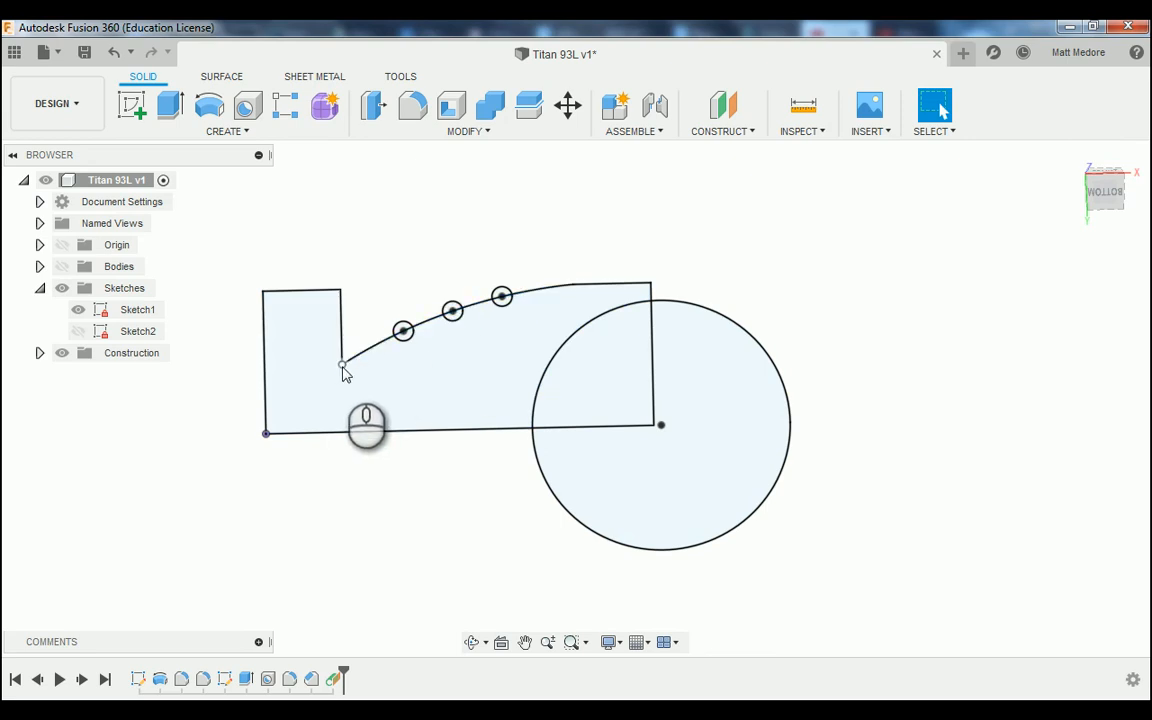
pyautogui.click(343, 372)
pyautogui.click(695, 236)
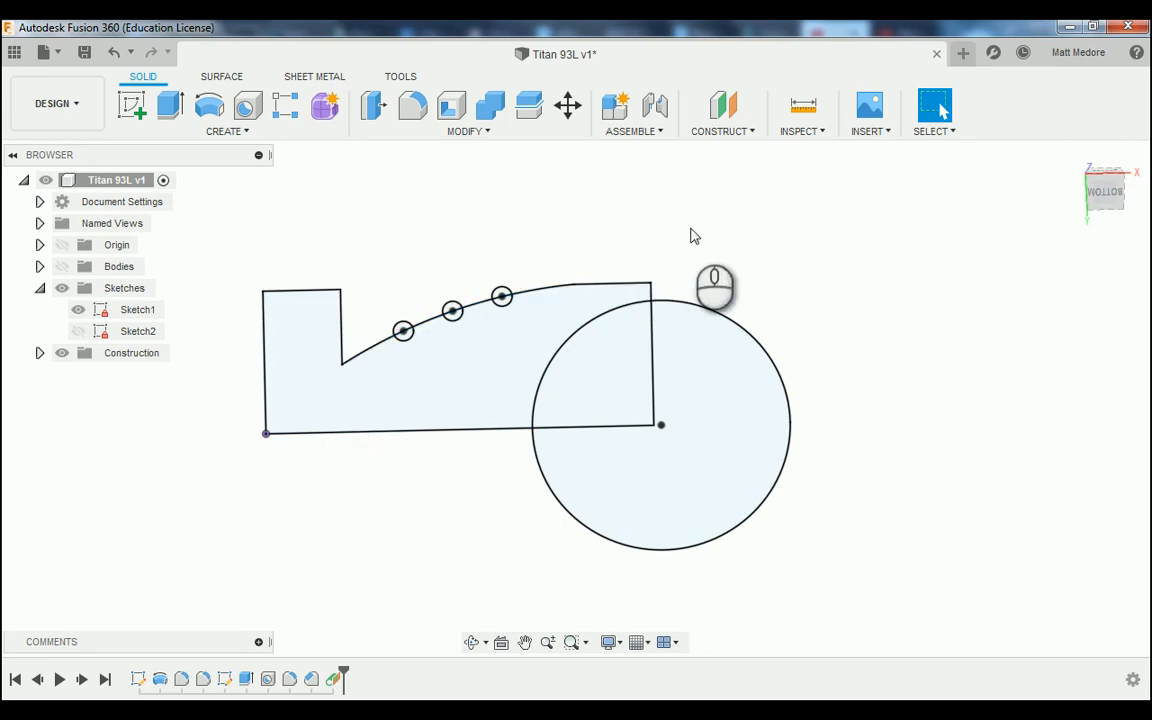
# Show the bodies again and hide Sketch1.
pyautogui.click(61, 267)
pyautogui.keyDown('shift'); pyautogui.moveTo(194, 443); pyautogui.dragTo(230, 482, button='middle'); pyautogui.keyUp('shift')
pyautogui.scroll(-3, 232, 480)
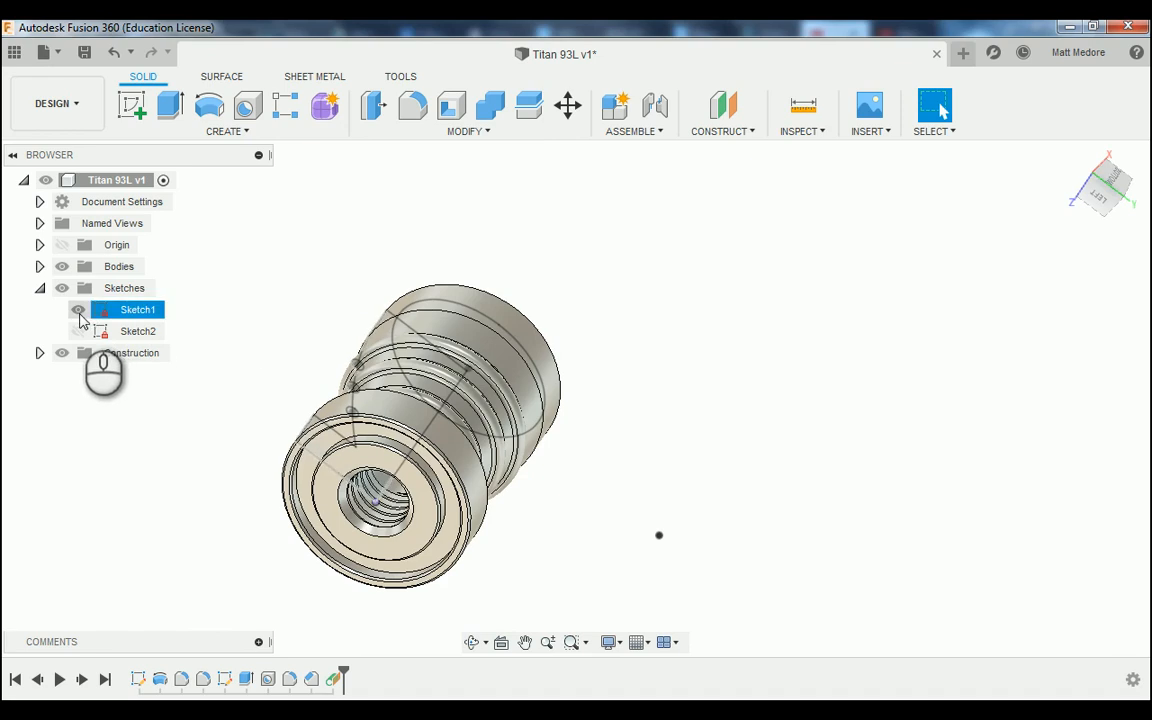
pyautogui.click(78, 309)
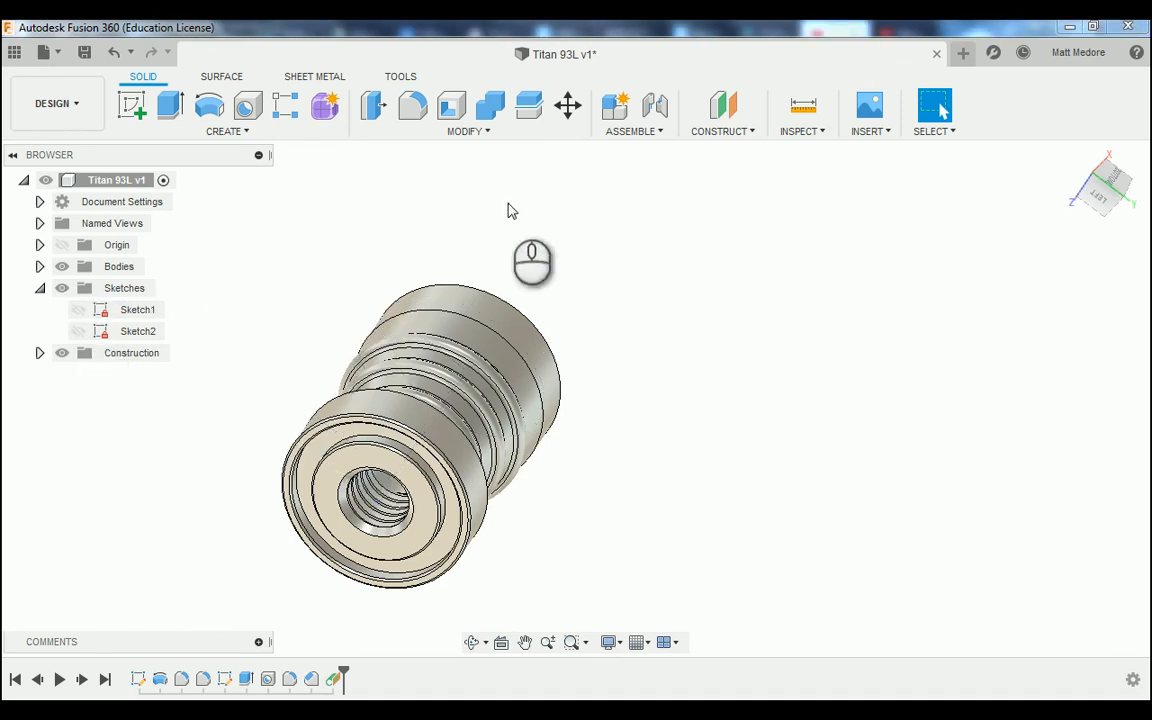
# Create a tangent plane on the flange's outer cylindrical face at 180 degrees, using a small circle profile of the redisplayed Sketch1 as reference.
pyautogui.click(718, 132)
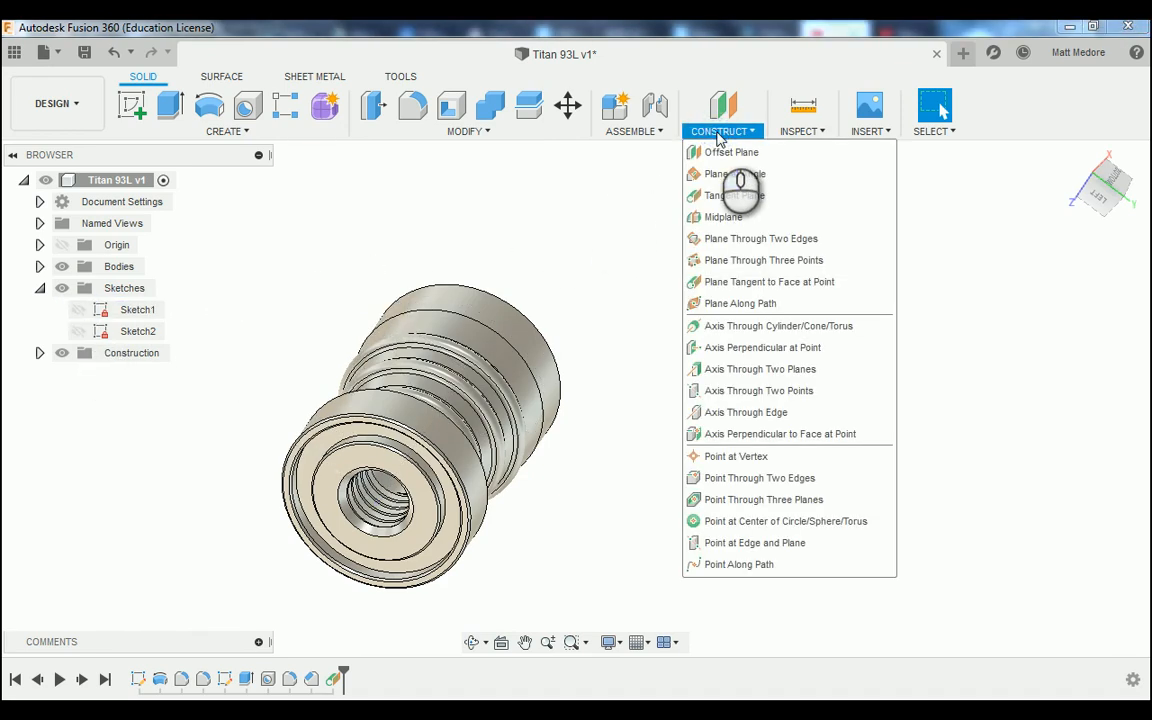
pyautogui.click(731, 196)
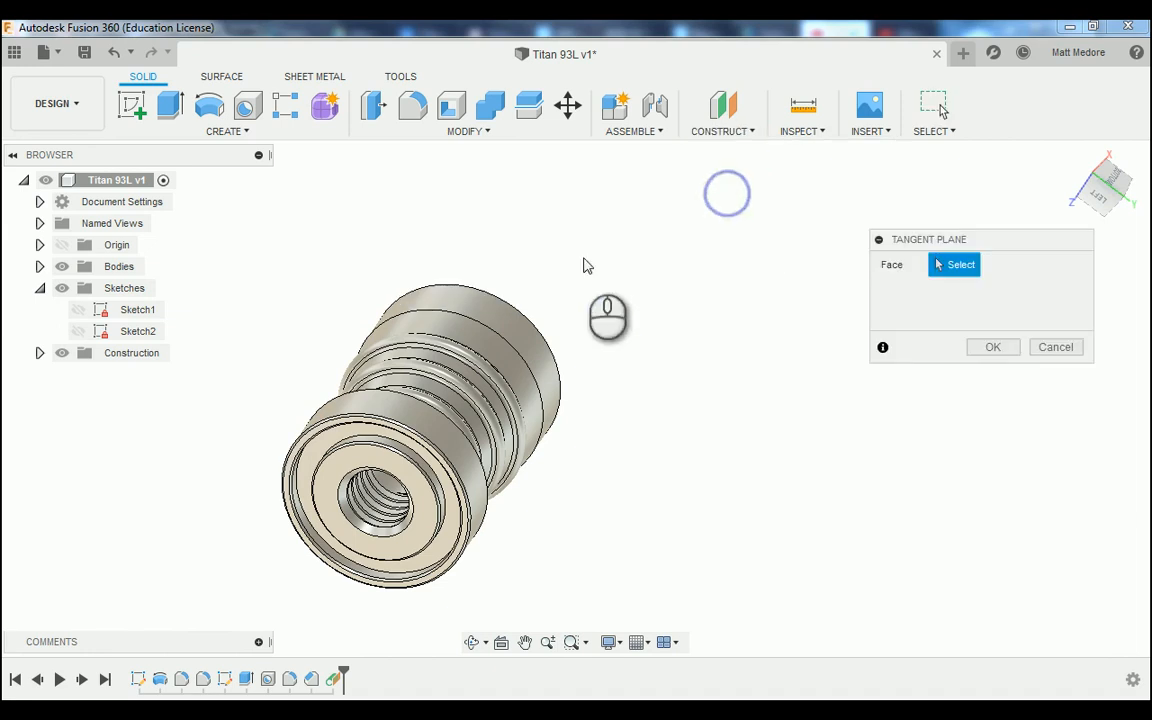
pyautogui.click(449, 452)
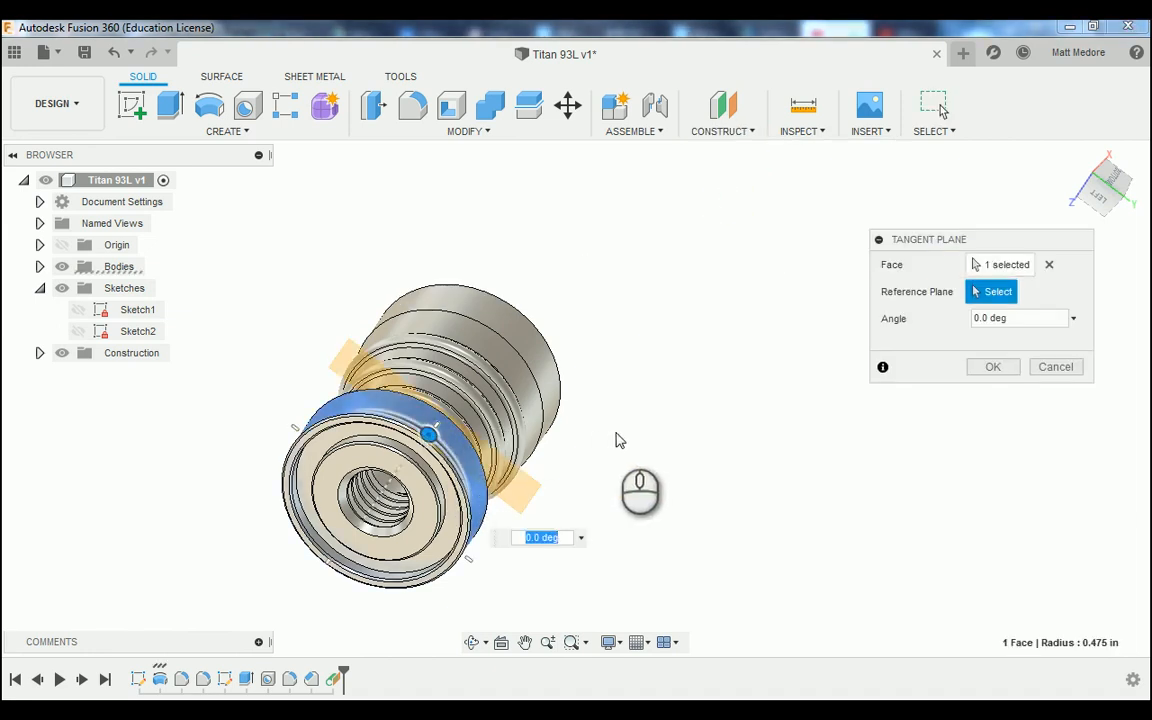
pyautogui.keyDown('shift'); pyautogui.moveTo(617, 440); pyautogui.dragTo(465, 490, button='middle'); pyautogui.keyUp('shift')
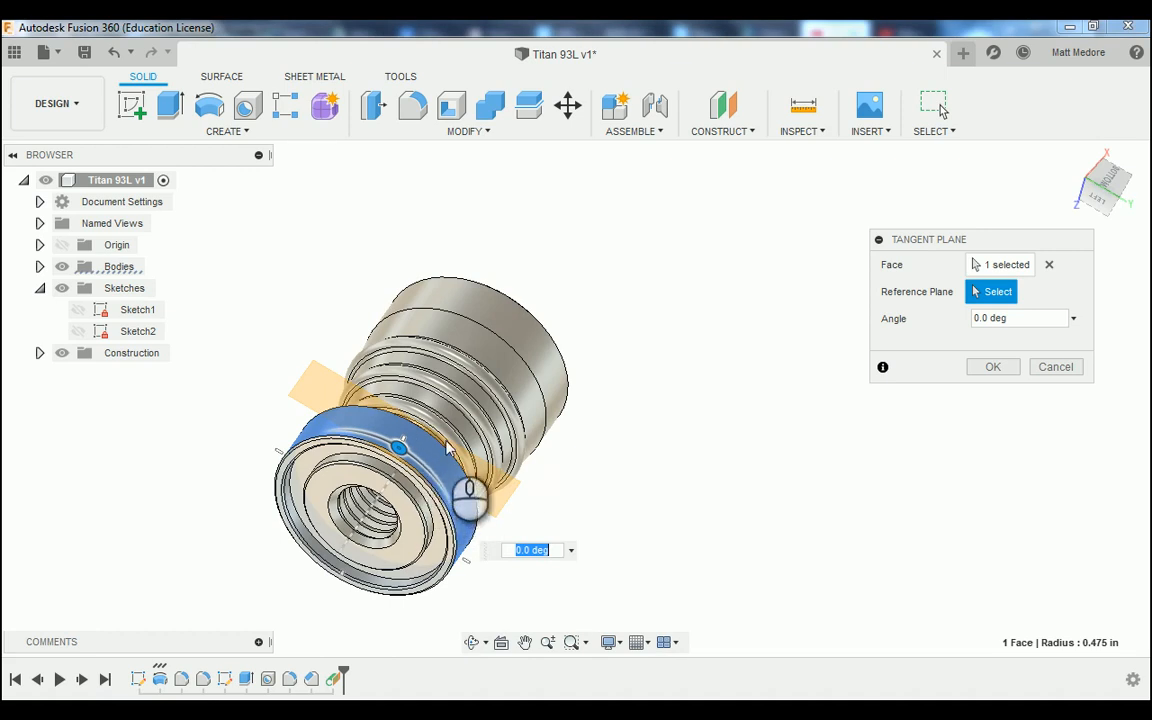
pyautogui.click(79, 310)
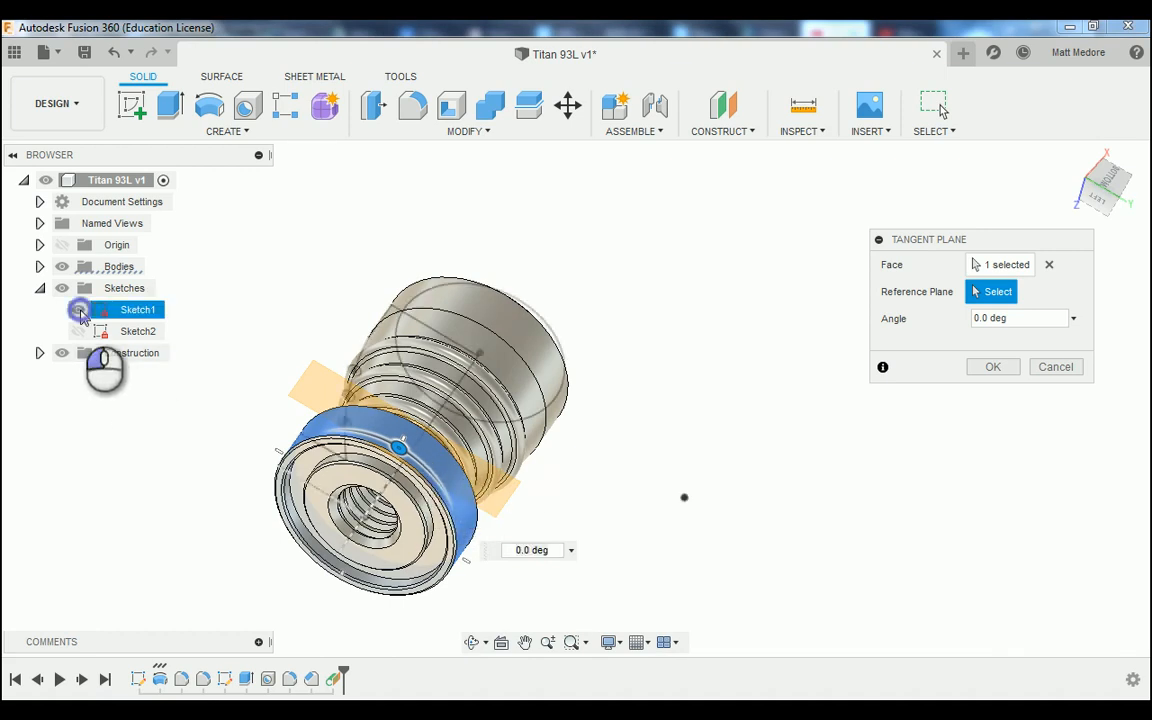
pyautogui.moveTo(203, 314)
pyautogui.keyDown('shift'); pyautogui.mouseDown(button='middle')
pyautogui.moveTo(275, 333)
pyautogui.moveTo(263, 377)
pyautogui.moveTo(345, 318)
pyautogui.mouseUp(button='middle'); pyautogui.keyUp('shift')
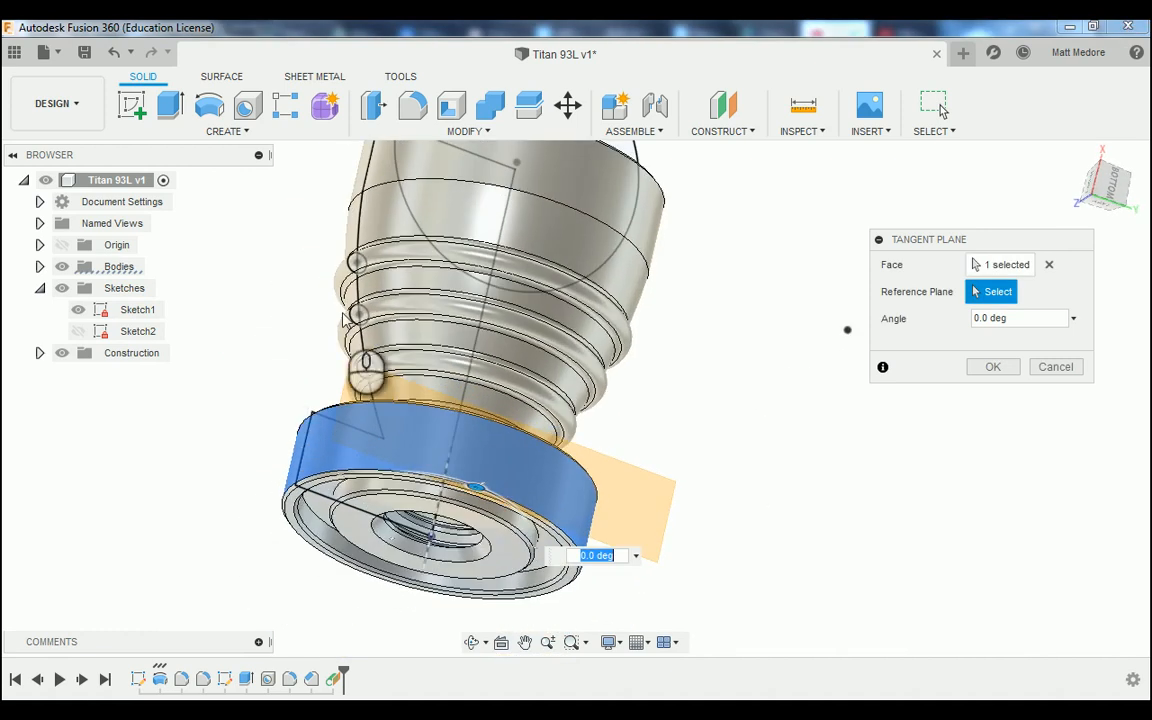
pyautogui.scroll(5, 345, 318)
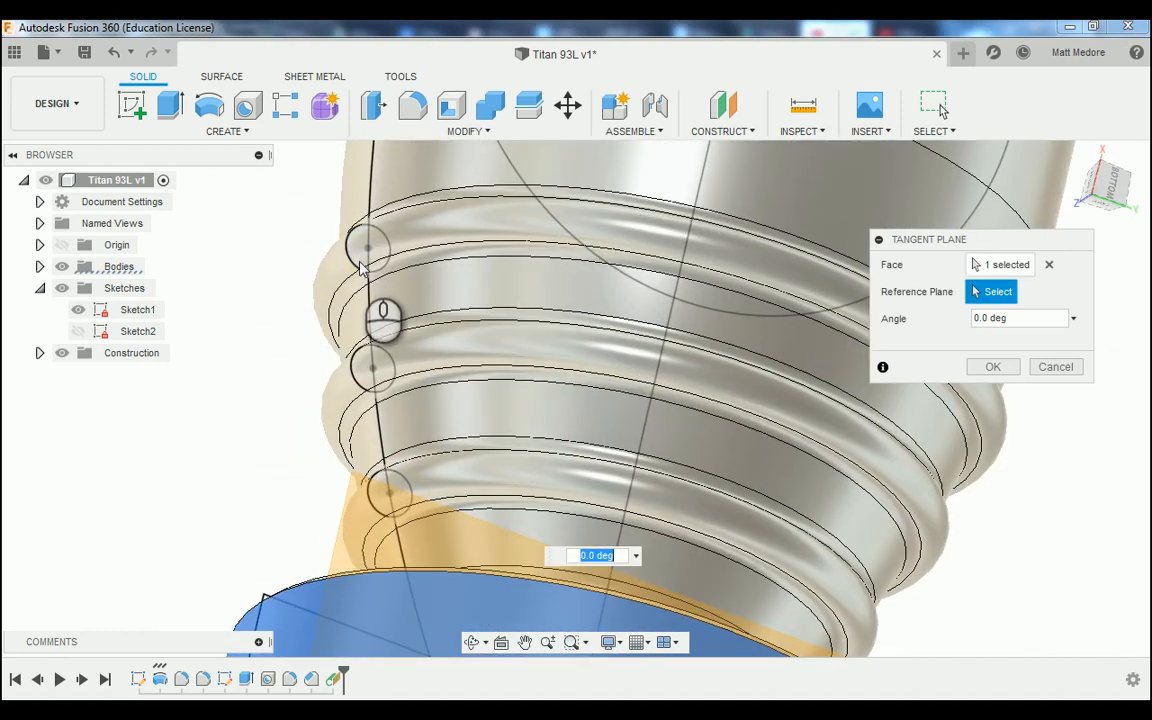
pyautogui.click(362, 262)
pyautogui.moveTo(360, 274)
pyautogui.keyDown('shift'); pyautogui.mouseDown(button='middle')
pyautogui.moveTo(340, 330)
pyautogui.moveTo(291, 373)
pyautogui.moveTo(288, 363)
pyautogui.moveTo(301, 402)
pyautogui.moveTo(275, 355)
pyautogui.moveTo(320, 316)
pyautogui.moveTo(288, 355)
pyautogui.moveTo(288, 309)
pyautogui.moveTo(298, 308)
pyautogui.moveTo(292, 385)
pyautogui.moveTo(386, 558)
pyautogui.mouseUp(button='middle'); pyautogui.keyUp('shift')
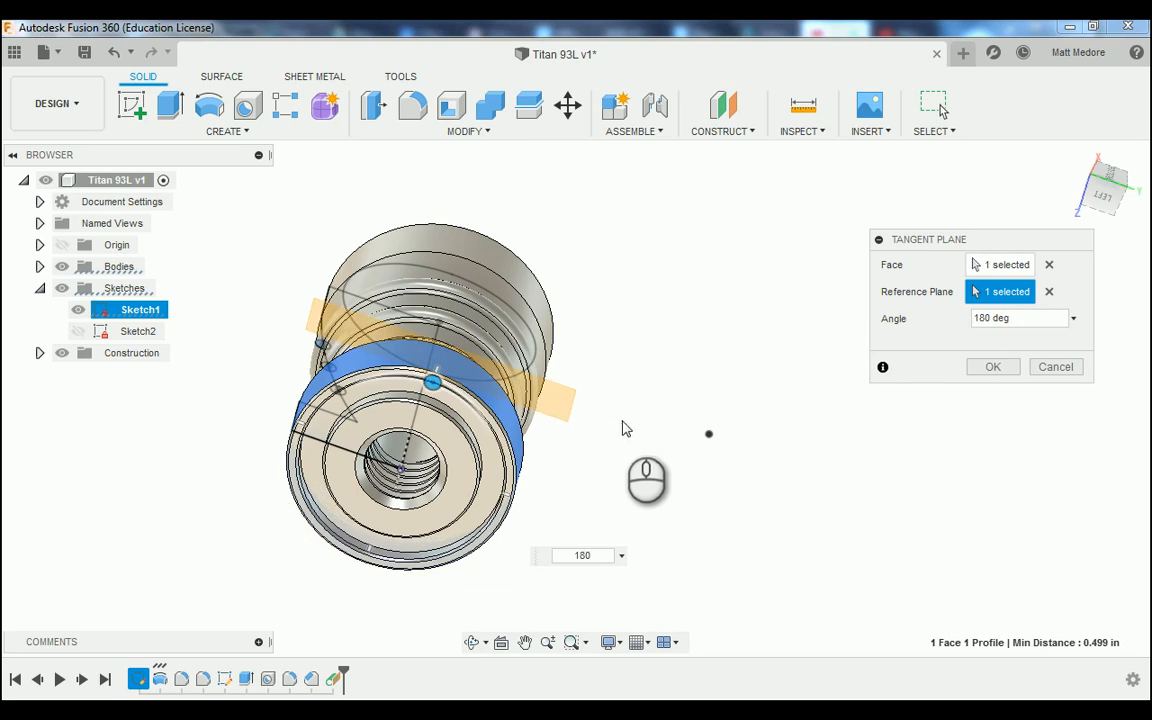
pyautogui.click(995, 367)
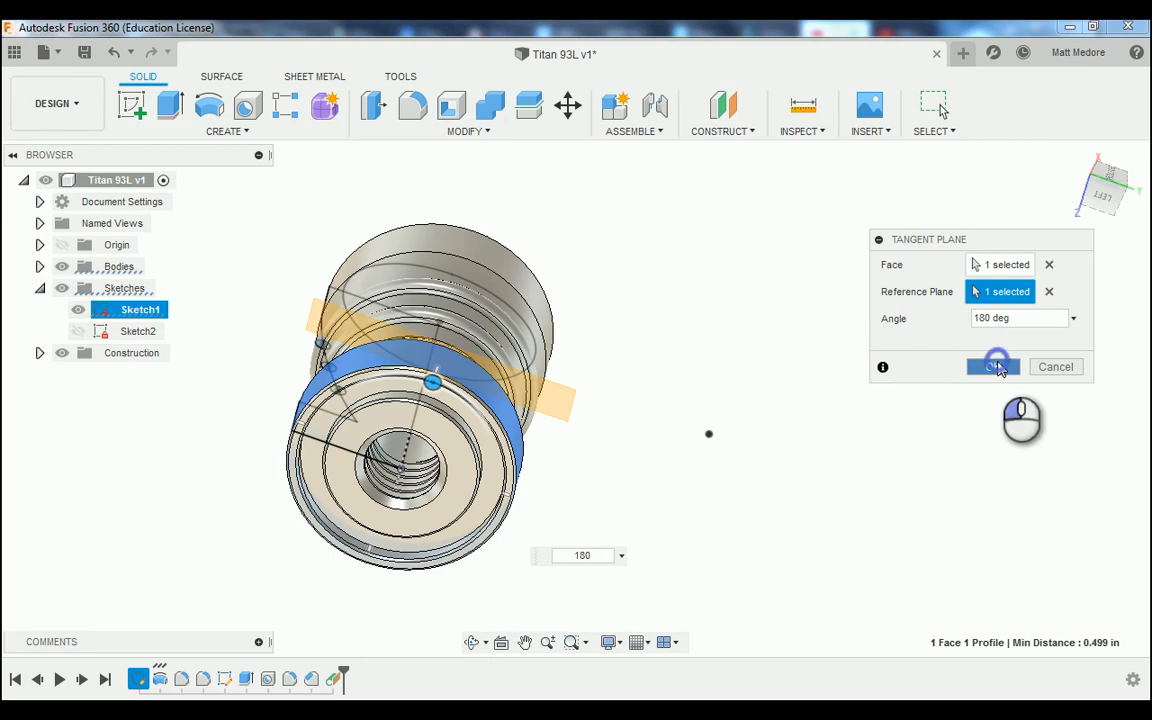
# Hide the bodies and start a new sketch on the tangent construction plane for projecting geometry.
pyautogui.click(61, 266)
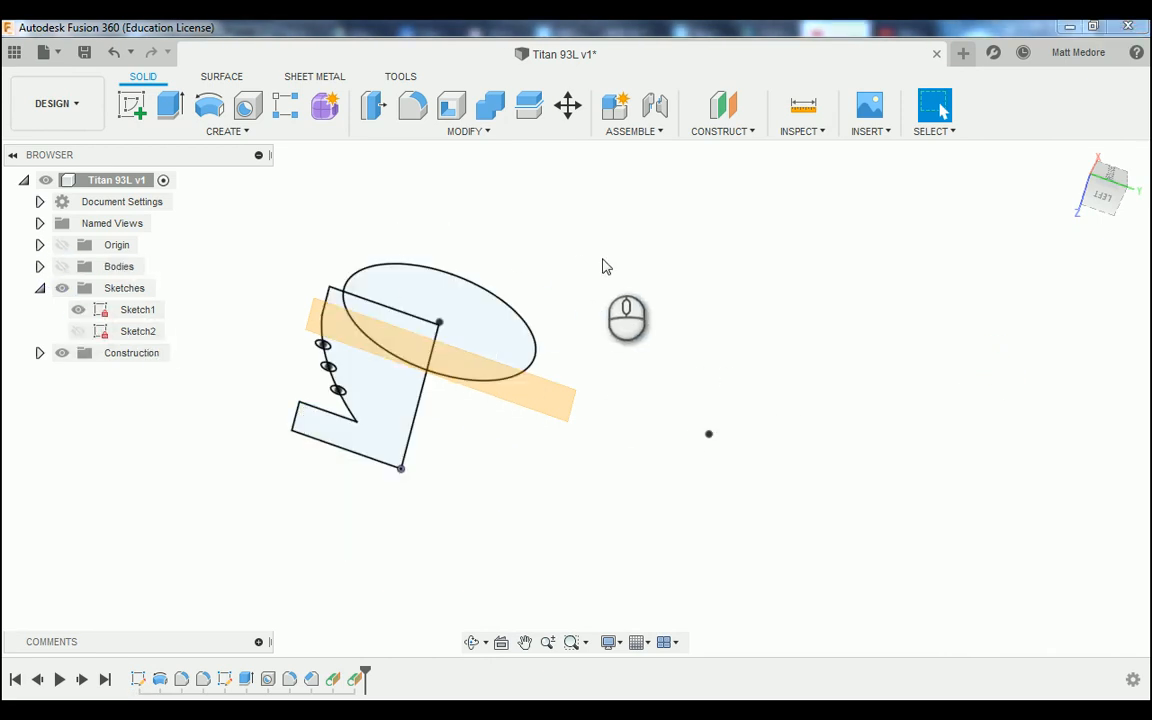
pyautogui.moveTo(604, 265)
pyautogui.keyDown('shift'); pyautogui.mouseDown(button='middle')
pyautogui.moveTo(545, 287)
pyautogui.moveTo(481, 239)
pyautogui.moveTo(422, 257)
pyautogui.moveTo(480, 352)
pyautogui.mouseUp(button='middle'); pyautogui.keyUp('shift')
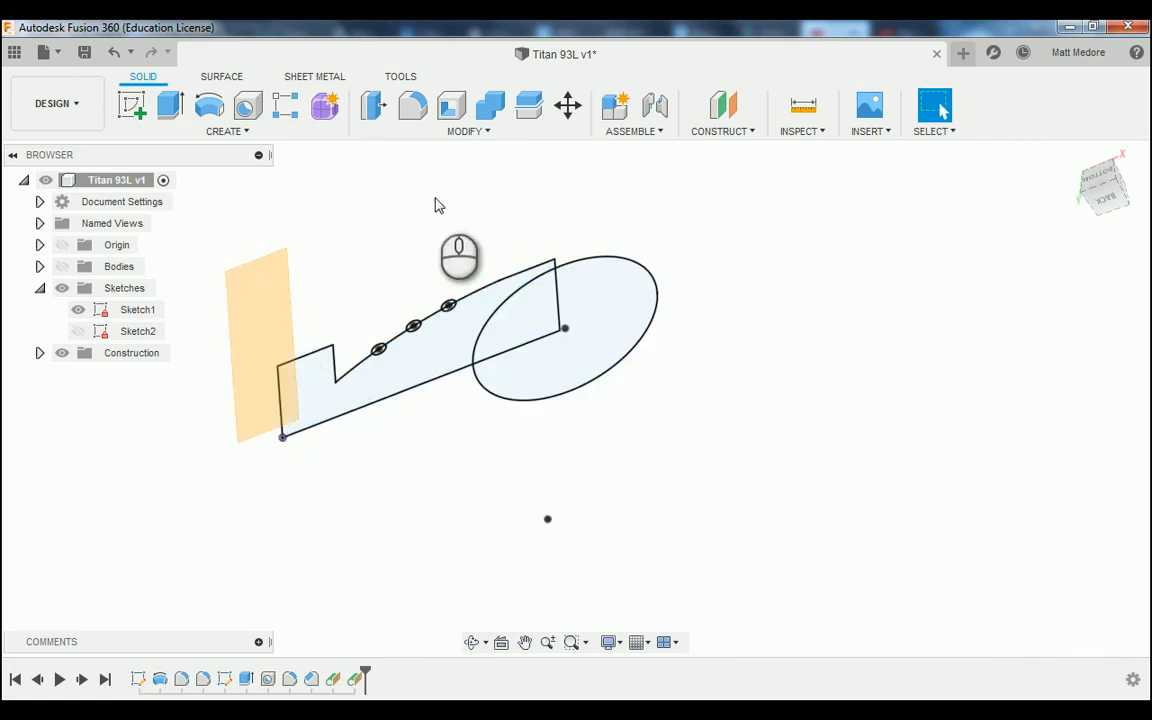
pyautogui.press('l')
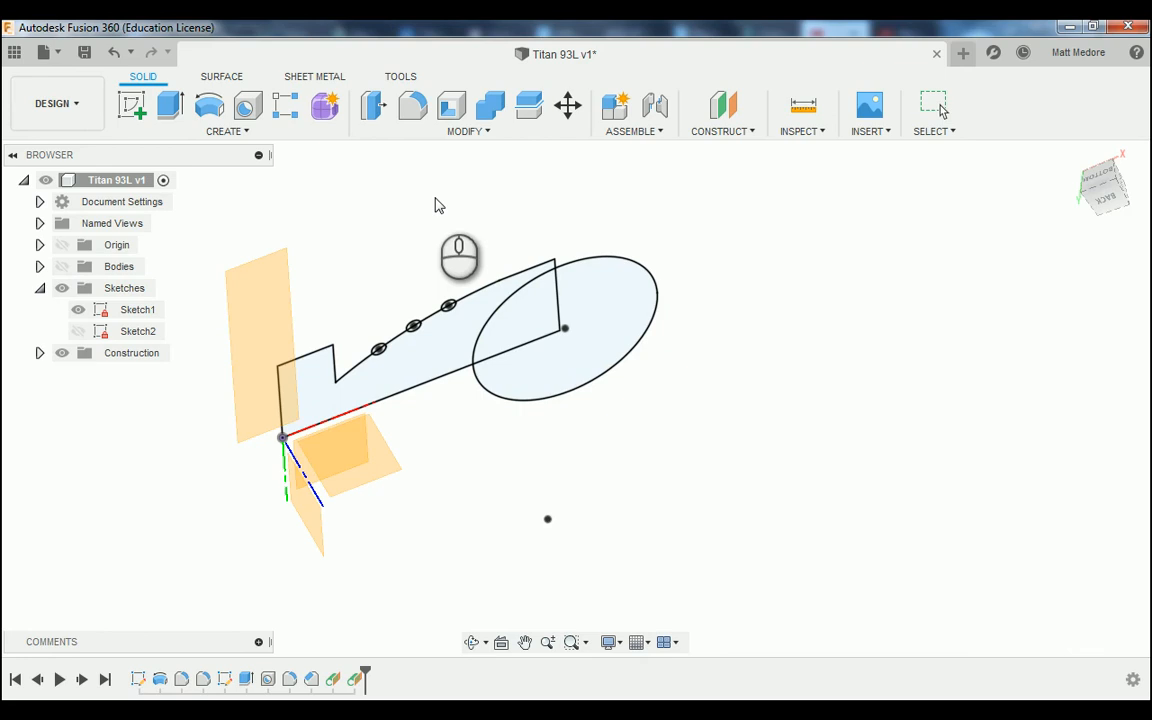
pyautogui.click(276, 289)
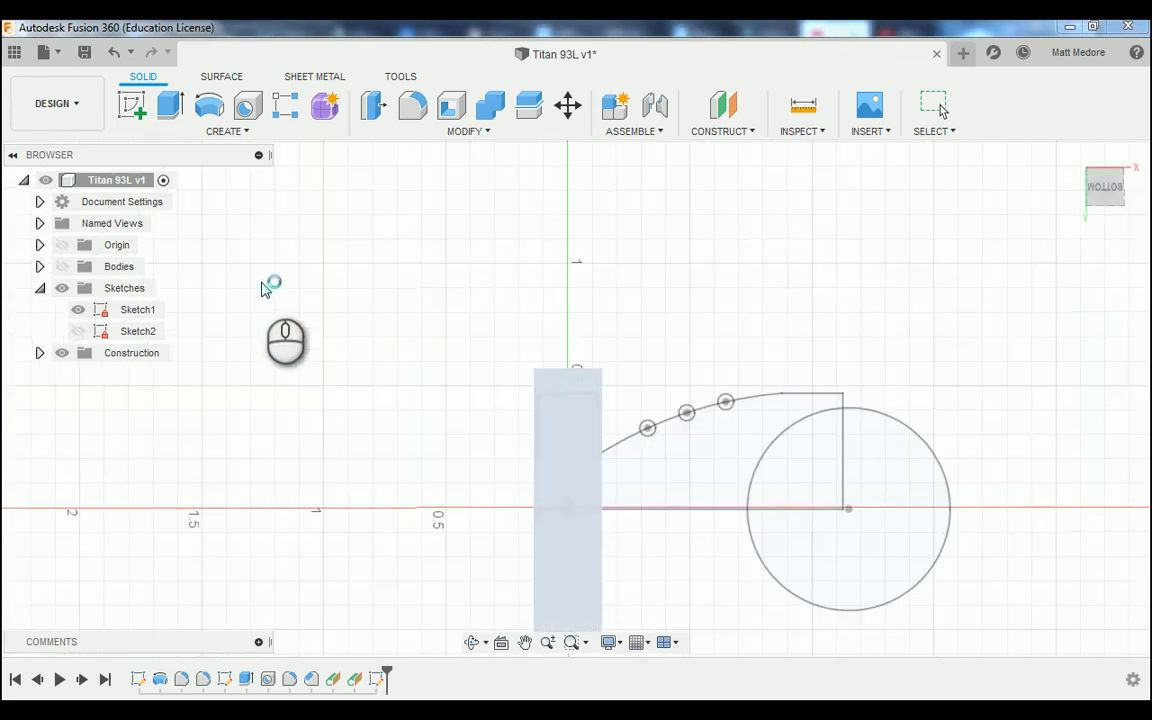
# Project Sketch1's large end circle and the corner point where the flange meets the curved edge, and hide Sketch1.
pyautogui.scroll(-2, 290, 390)
pyautogui.scroll(6, 481, 447)
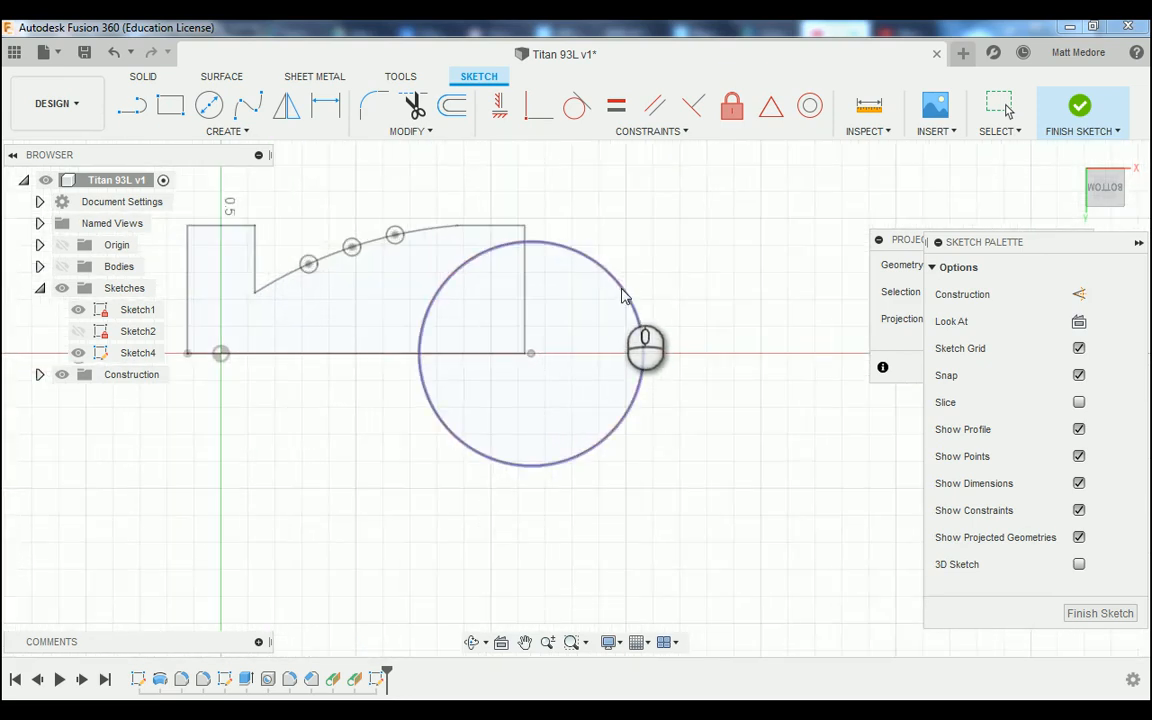
pyautogui.click(624, 291)
pyautogui.scroll(-3, 717, 300)
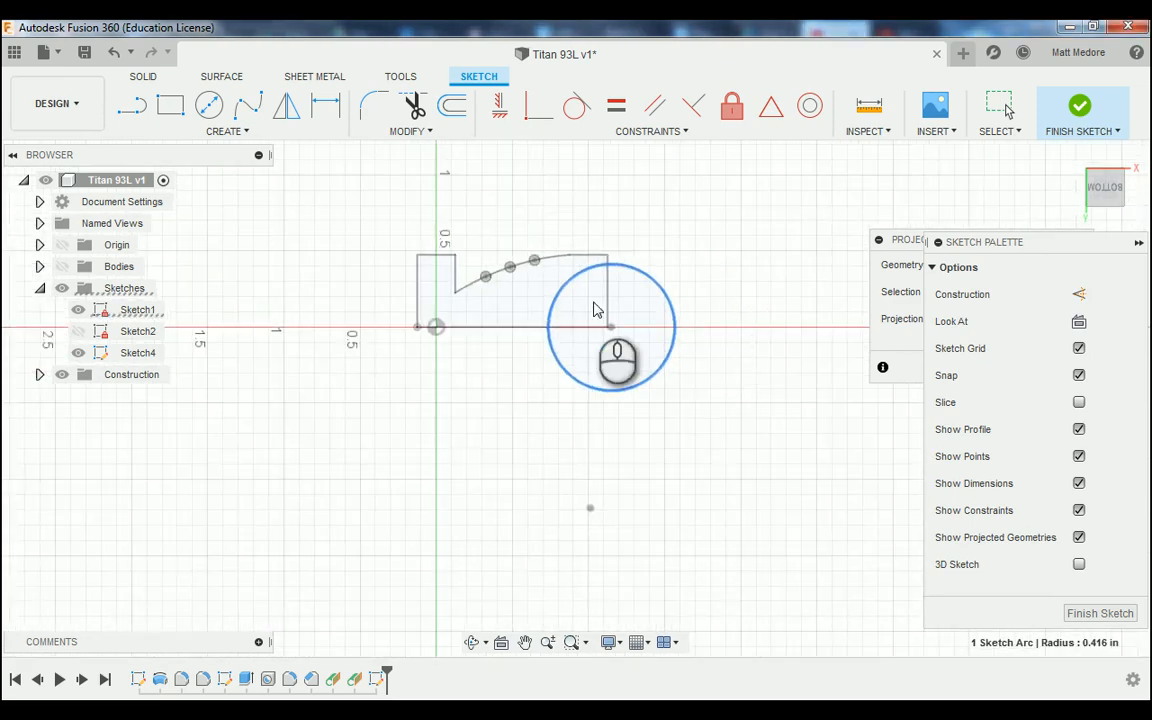
pyautogui.scroll(3, 455, 314)
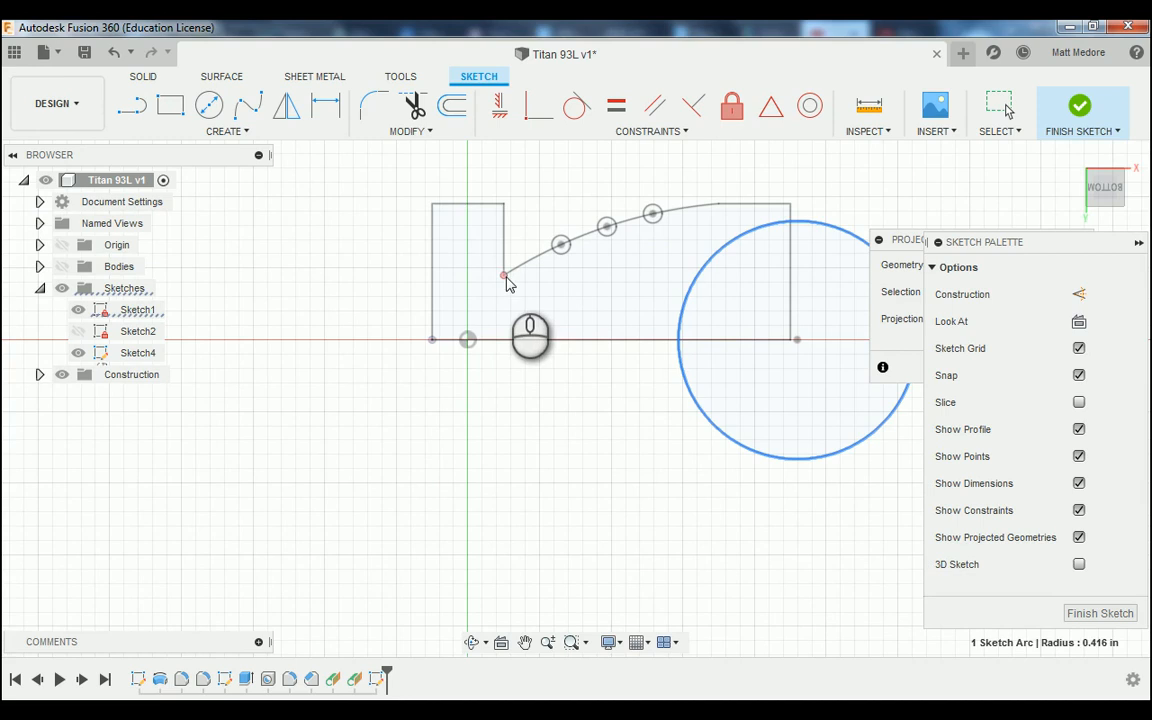
pyautogui.scroll(-3, 321, 360)
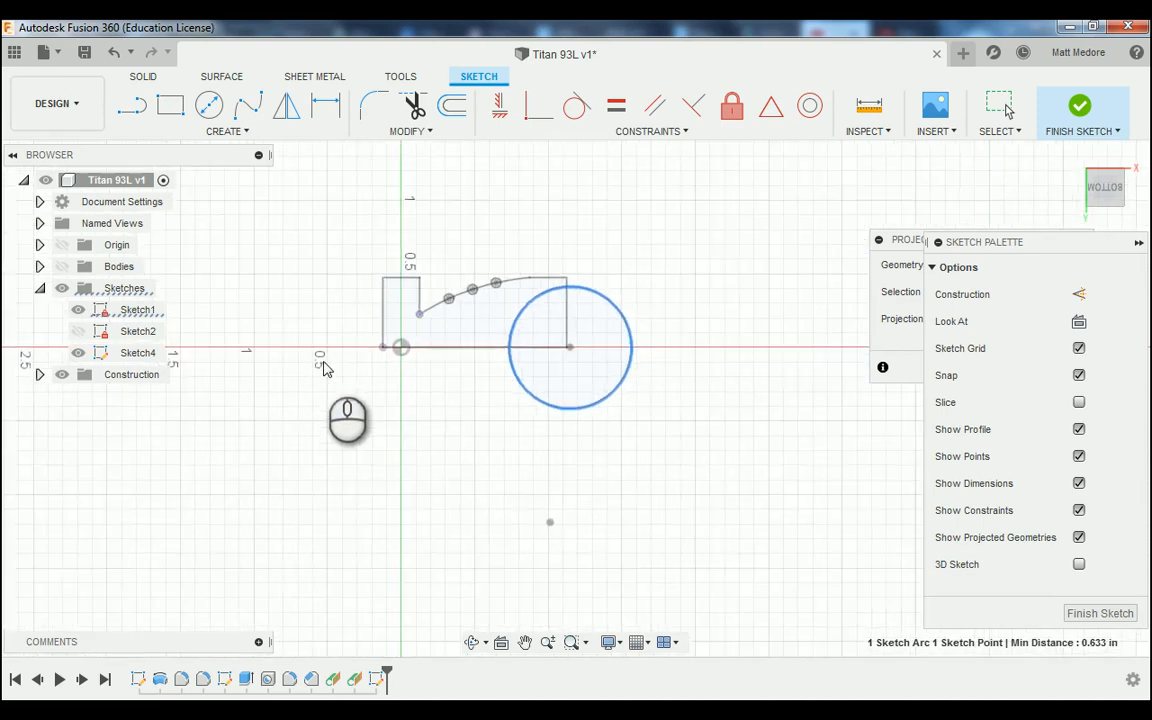
pyautogui.scroll(1, 417, 411)
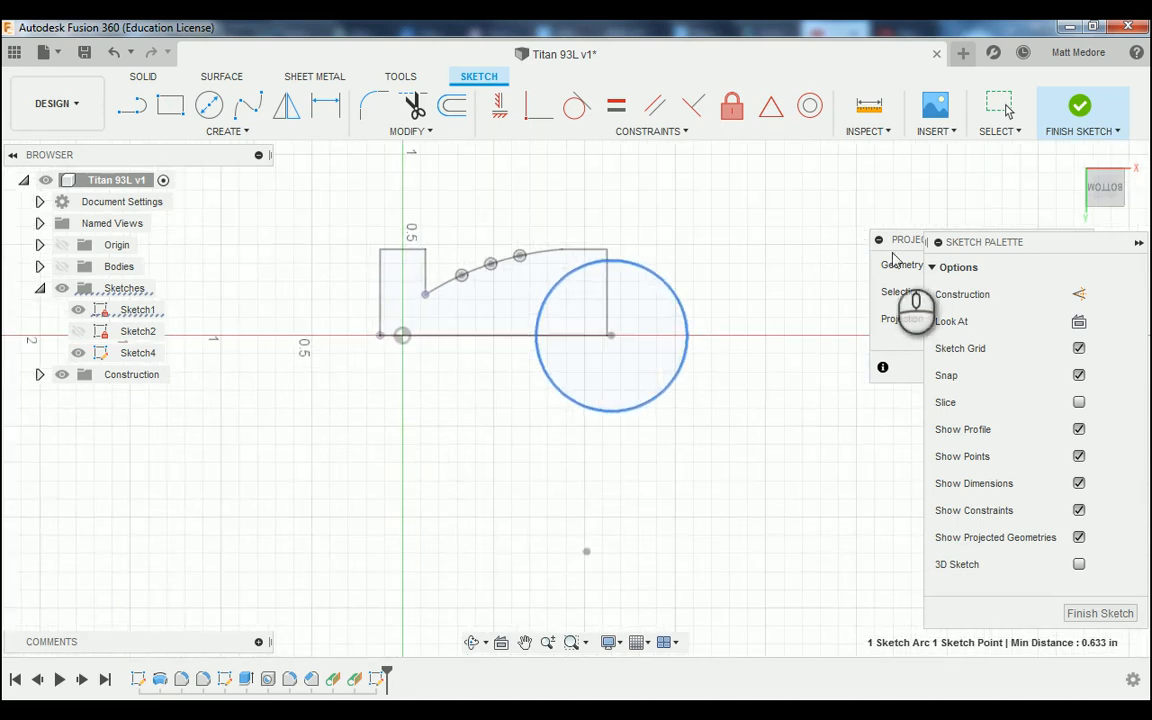
pyautogui.moveTo(897, 243); pyautogui.dragTo(820, 193)
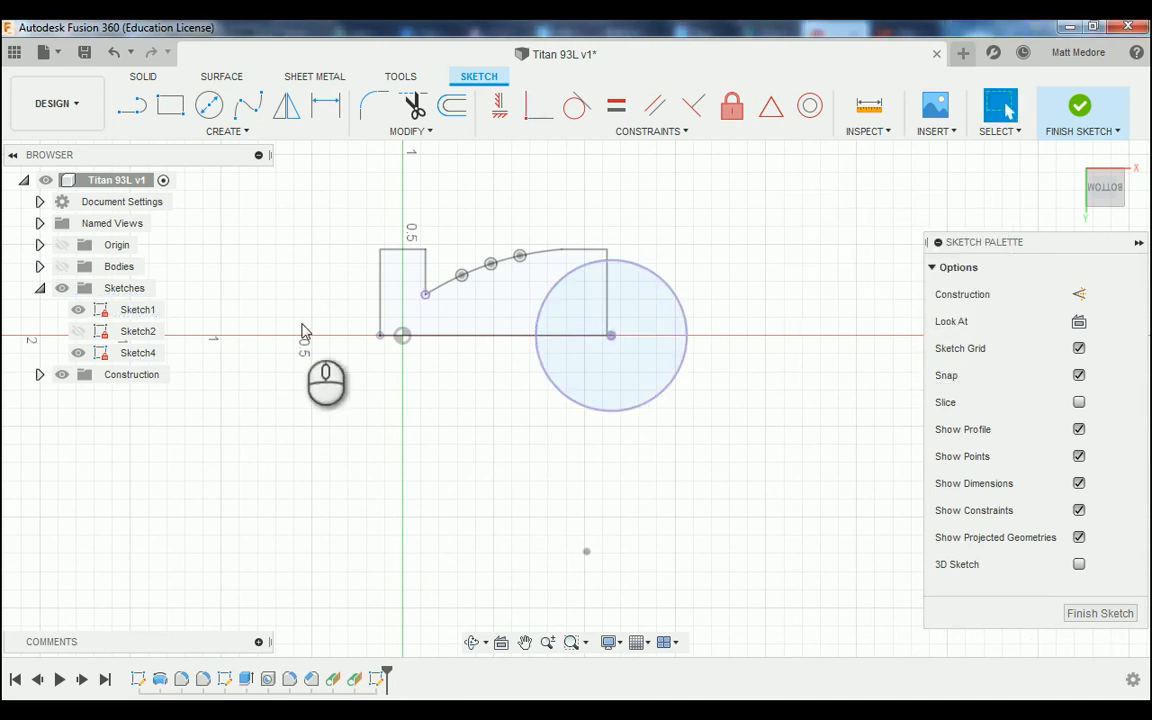
pyautogui.click(80, 316)
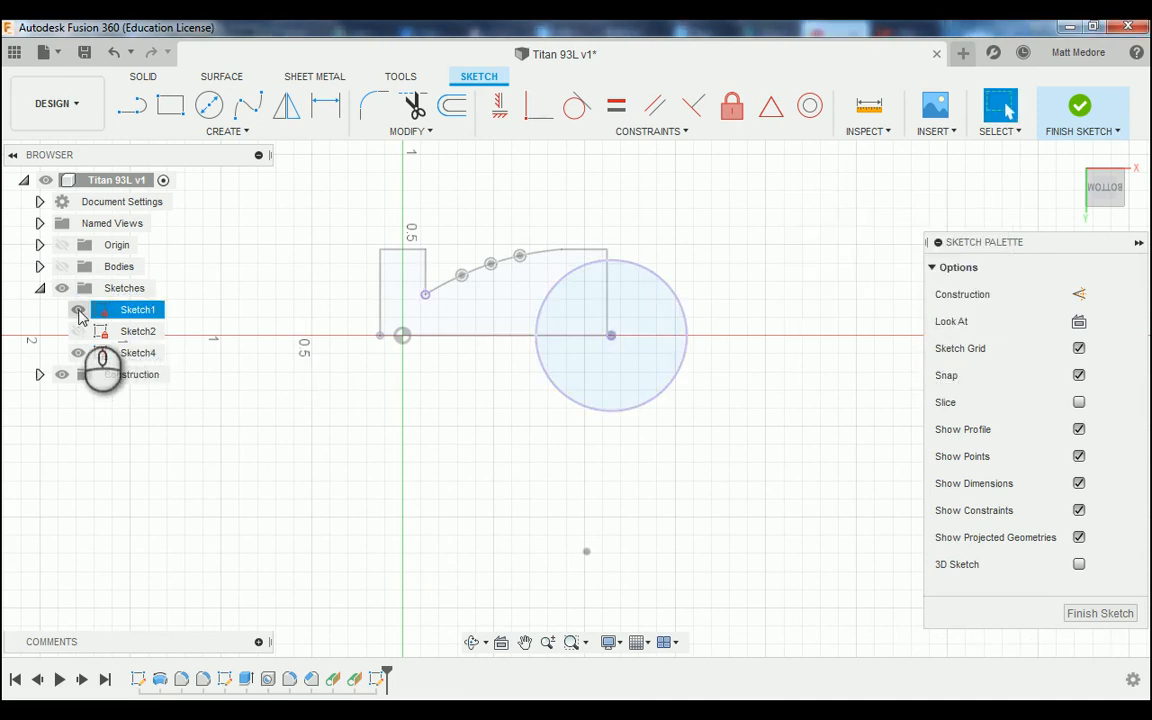
pyautogui.click(79, 311)
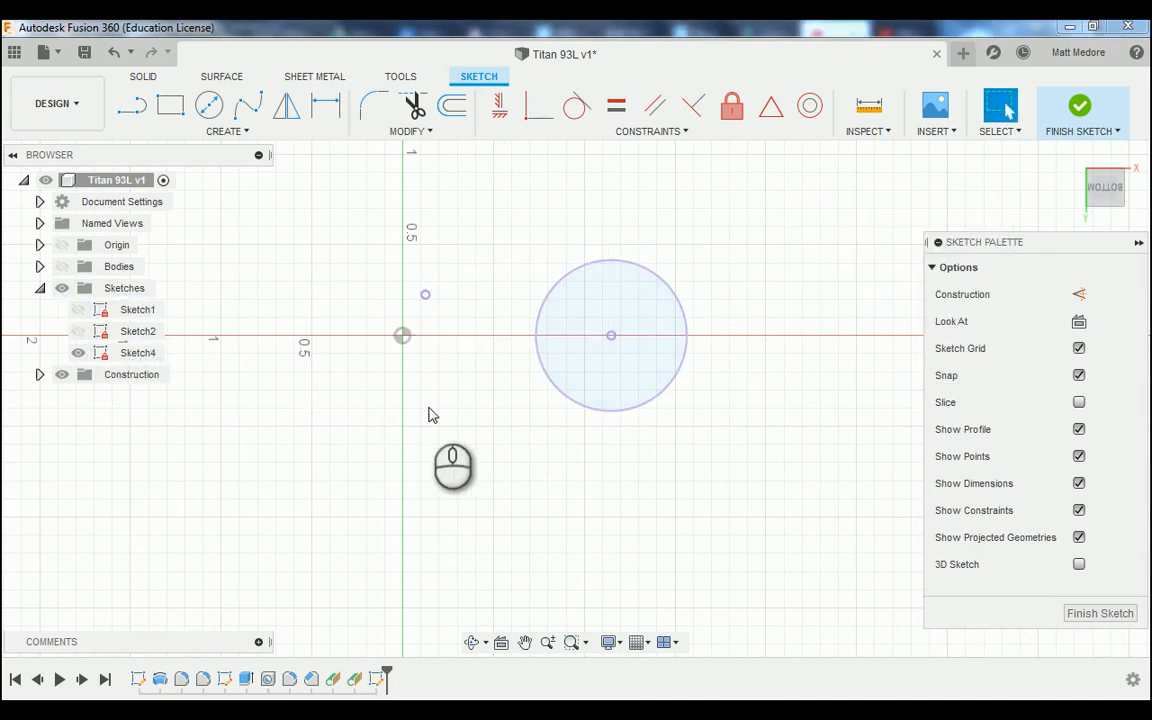
# Place a sketch point in the empty area near the projected corner point.
pyautogui.moveTo(429, 411)
pyautogui.keyDown('shift'); pyautogui.mouseDown(button='middle')
pyautogui.moveTo(454, 291)
pyautogui.moveTo(429, 375)
pyautogui.moveTo(437, 399)
pyautogui.moveTo(403, 423)
pyautogui.mouseUp(button='middle'); pyautogui.keyUp('shift')
pyautogui.scroll(2, 540, 235)
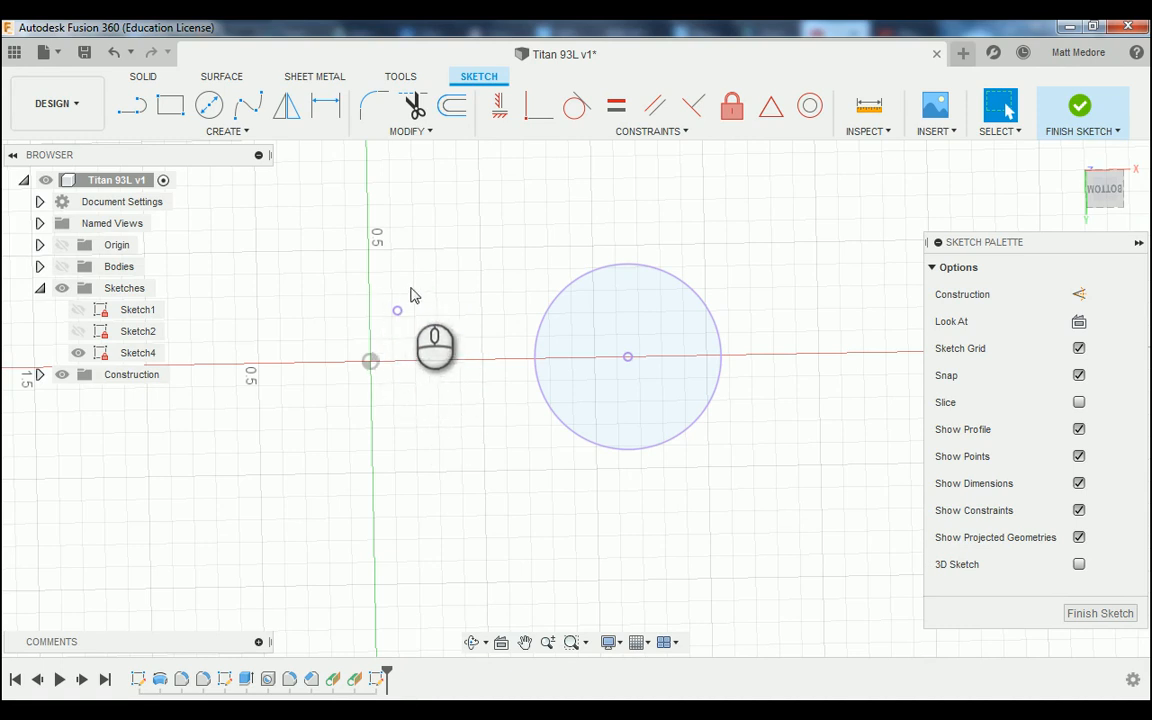
pyautogui.click(246, 132)
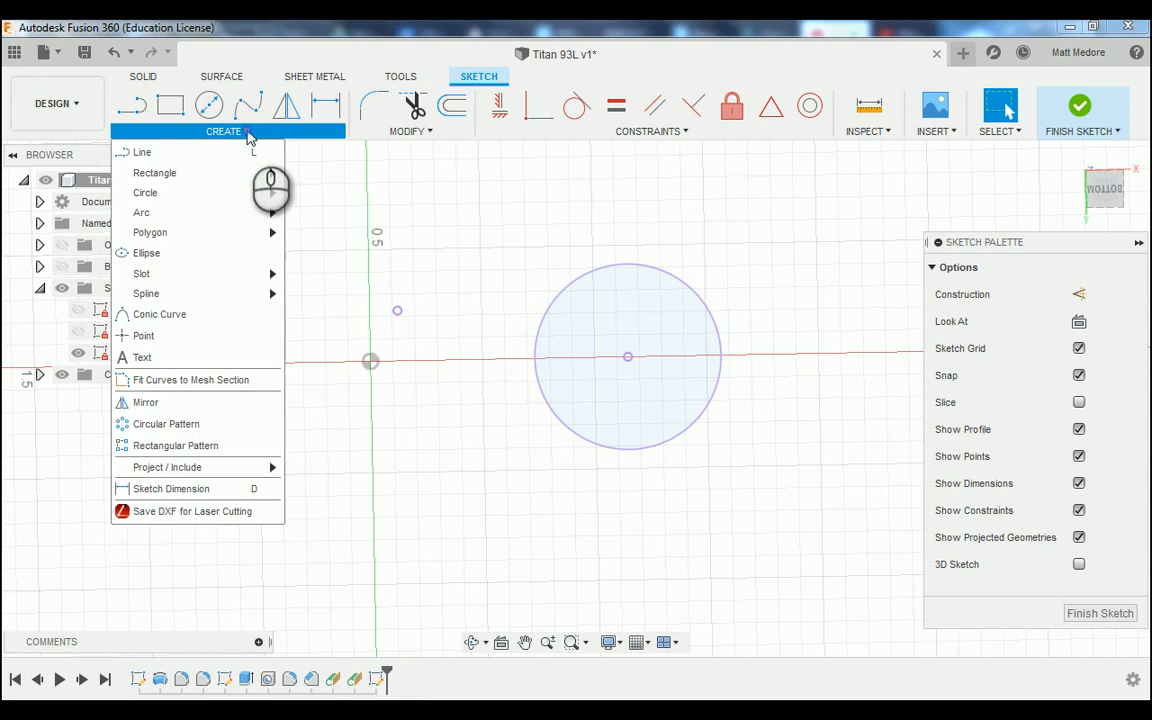
pyautogui.click(194, 333)
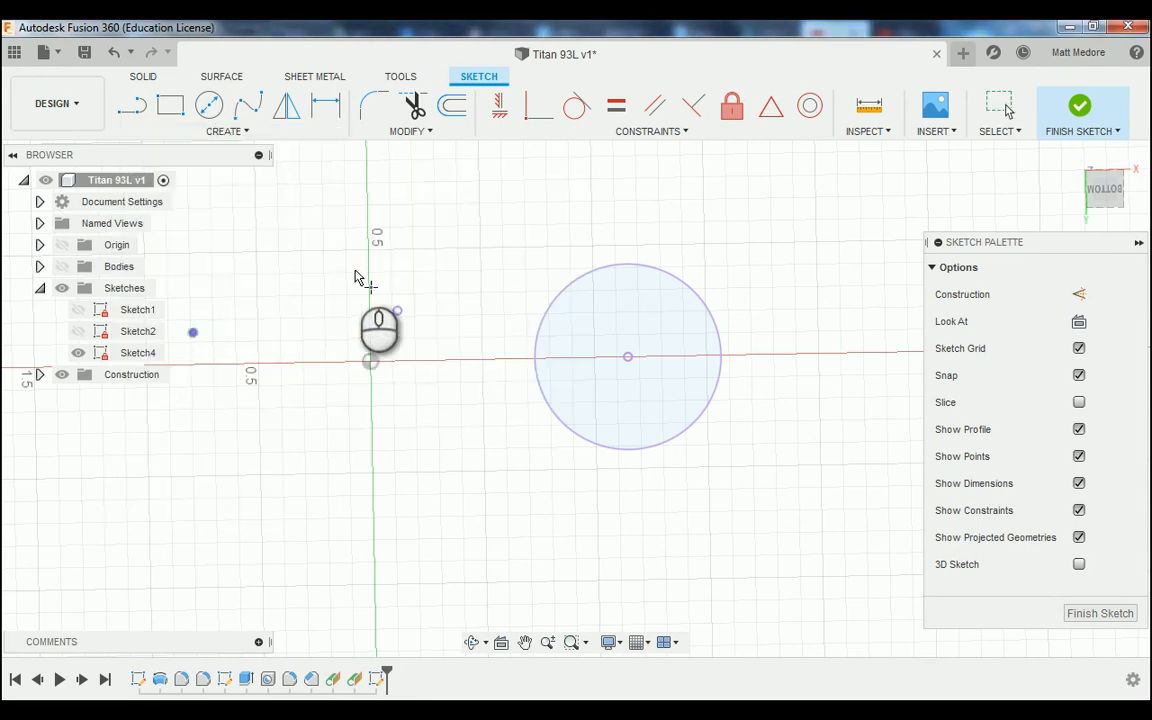
pyautogui.click(442, 214)
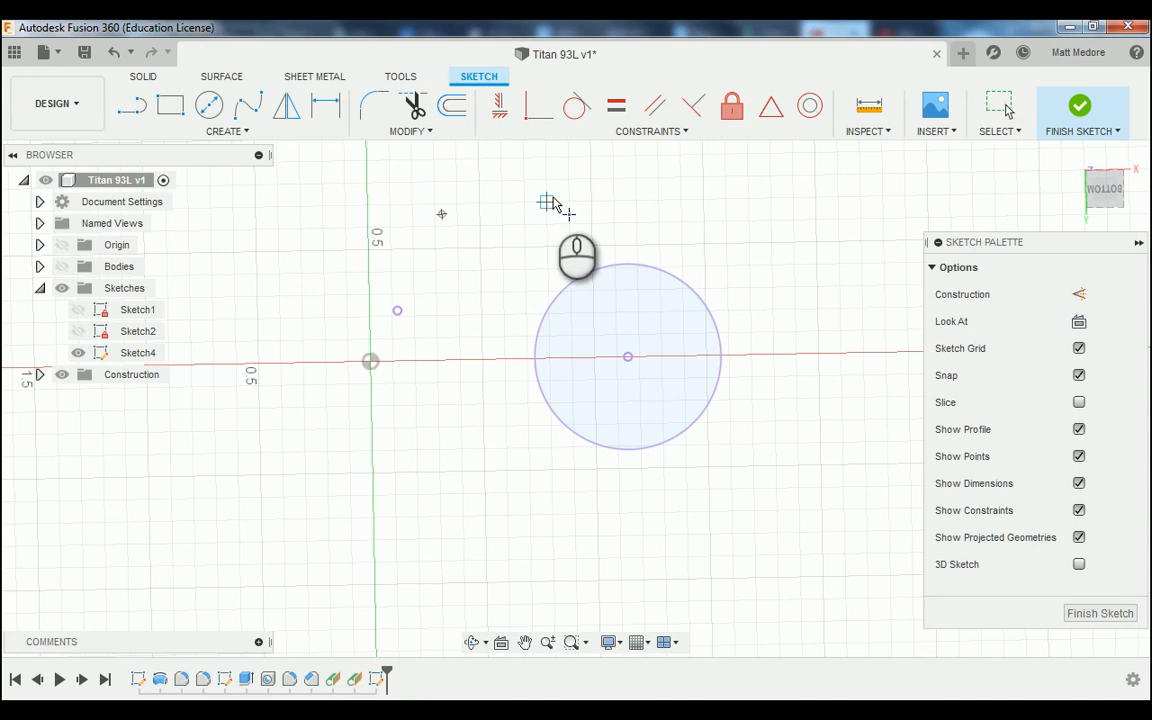
# Make the new sketch point coincident with the projected corner point and finish the sketch.
pyautogui.click(622, 140)
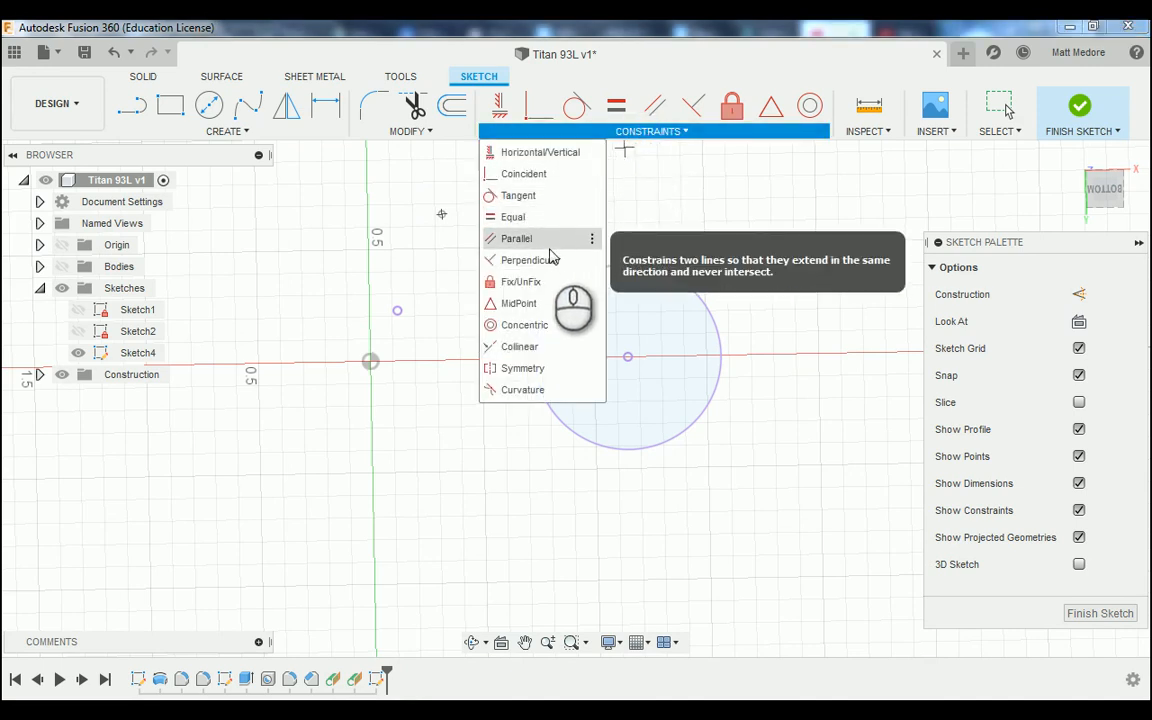
pyautogui.click(537, 178)
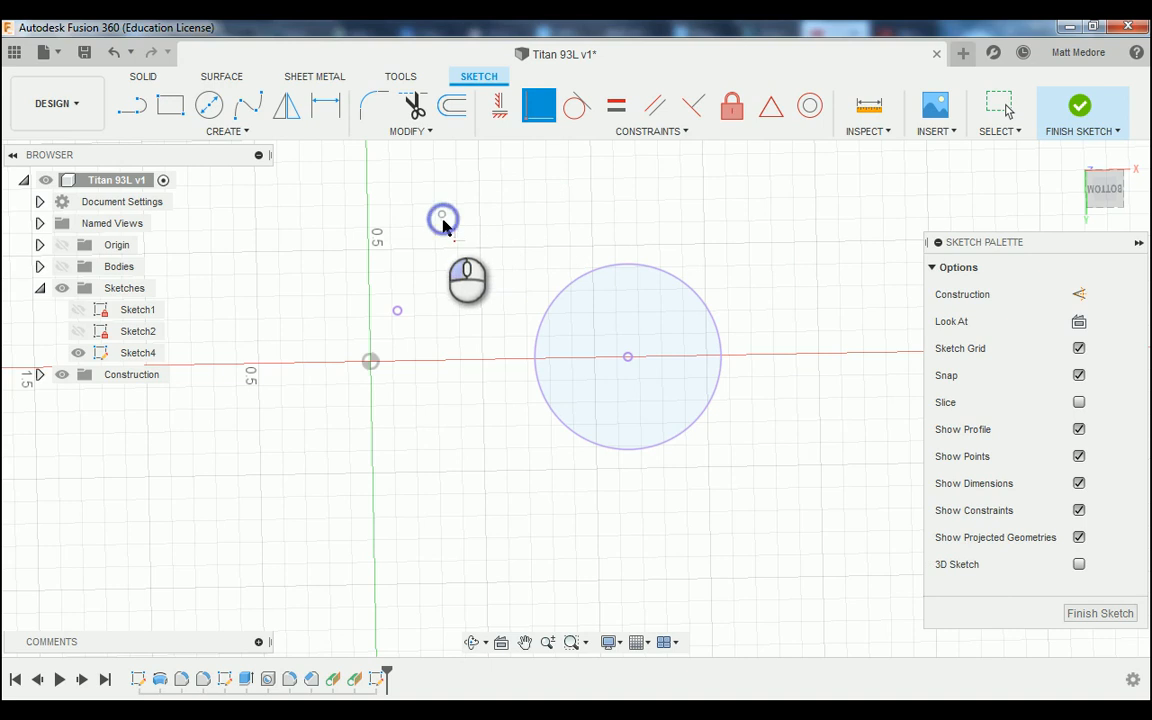
pyautogui.click(397, 311)
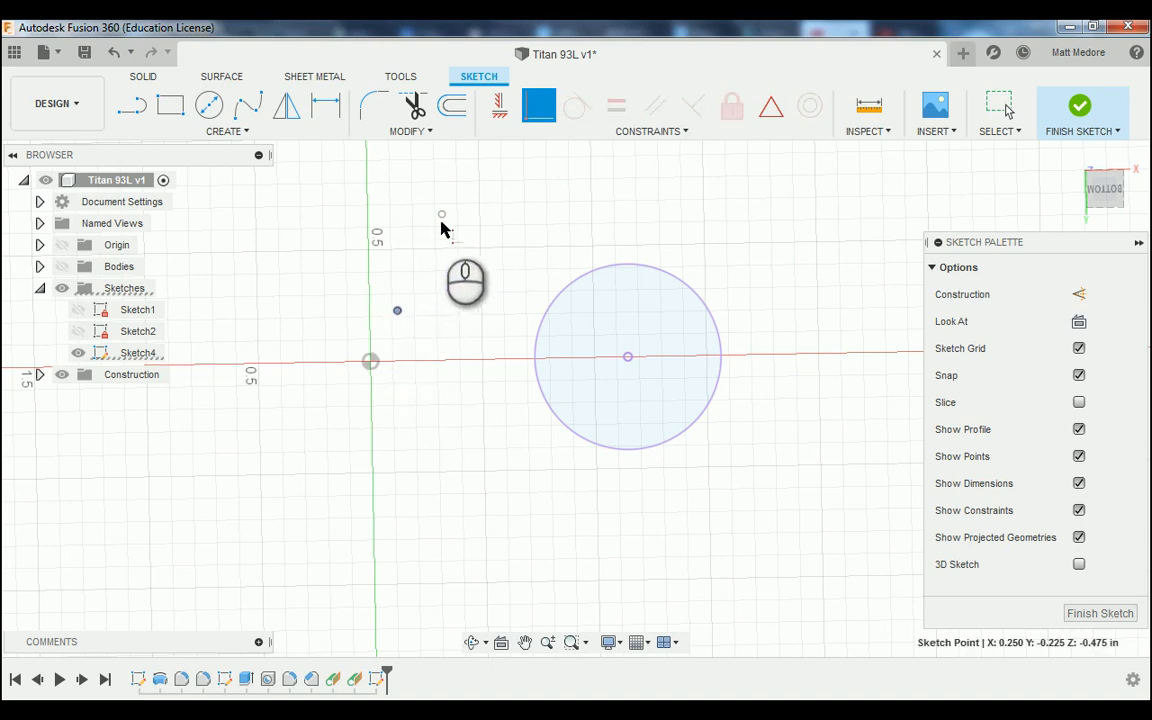
pyautogui.click(443, 220)
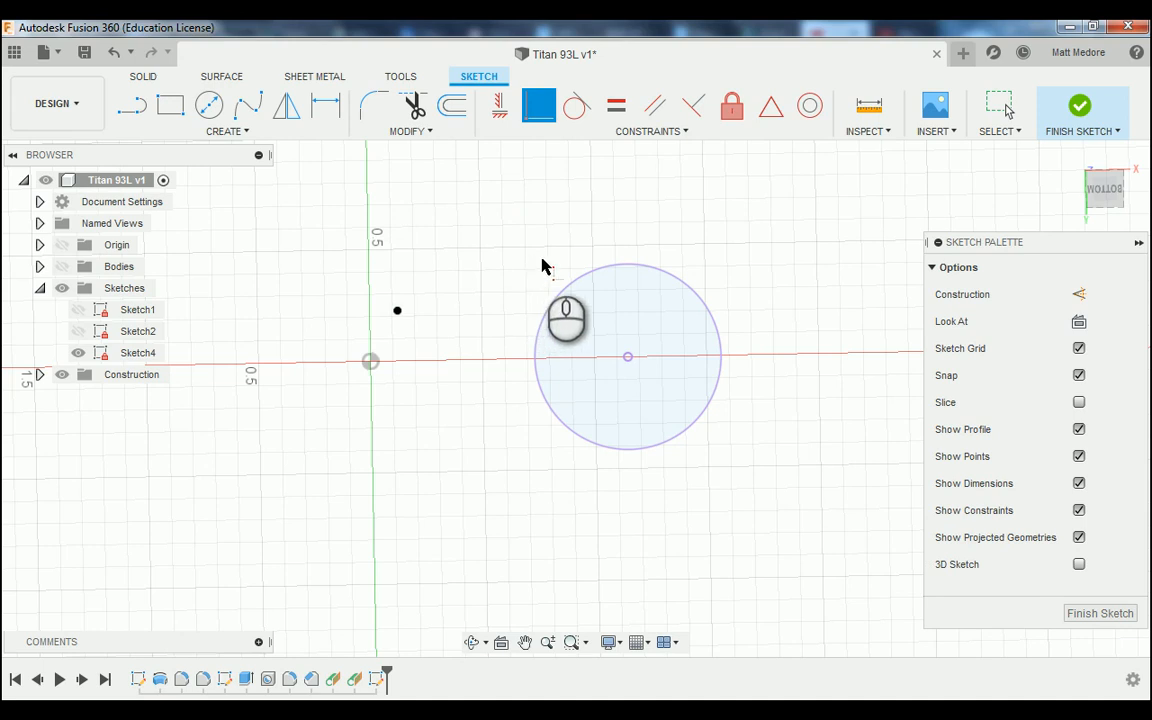
pyautogui.click(1082, 102)
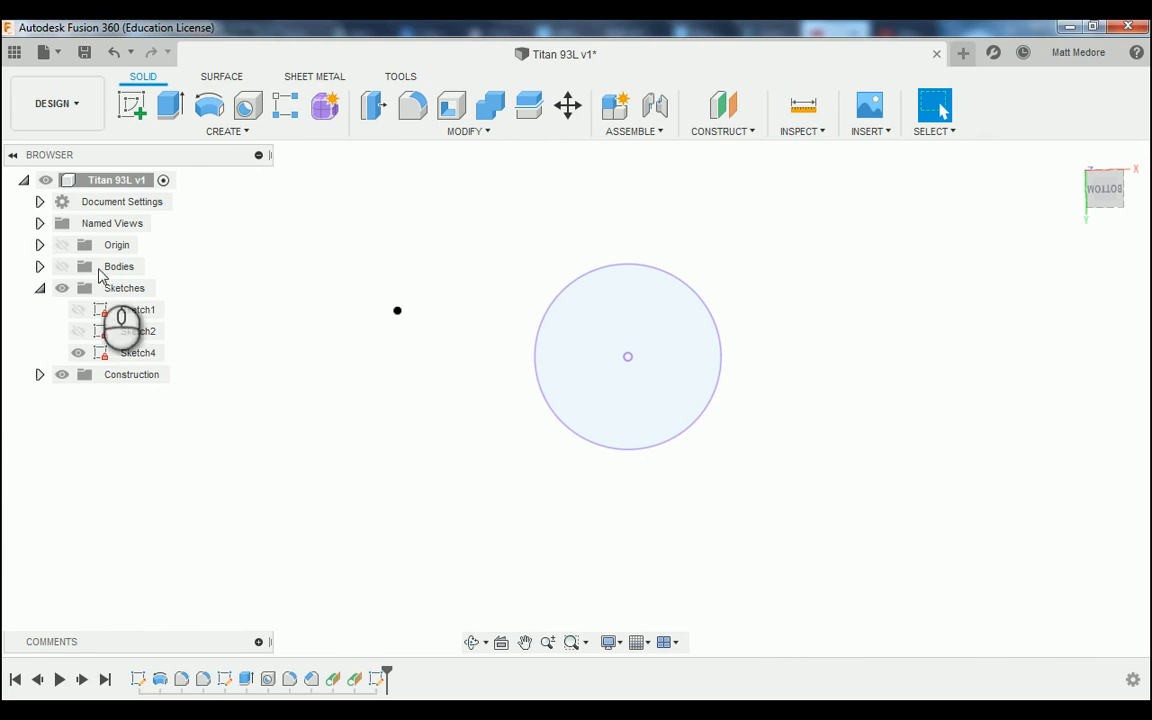
# Show the bodies and Sketch1 together with the tangent-plane sketch.
pyautogui.click(61, 266)
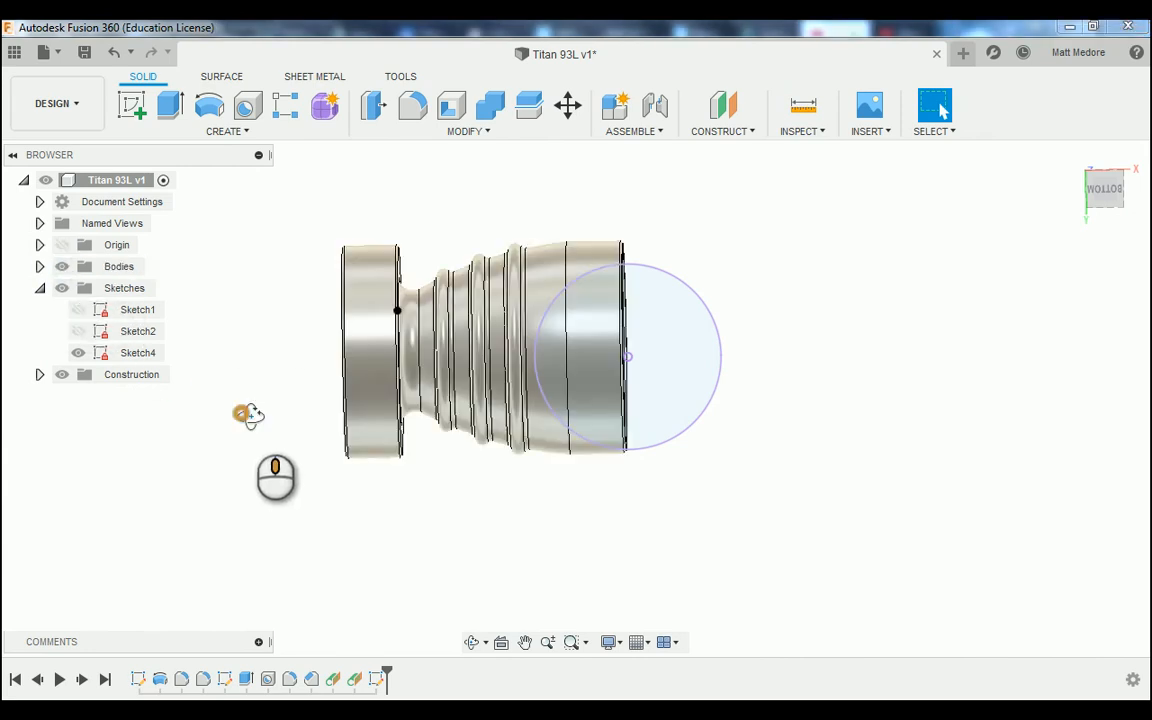
pyautogui.moveTo(248, 414)
pyautogui.keyDown('shift'); pyautogui.mouseDown(button='middle')
pyautogui.moveTo(352, 411)
pyautogui.moveTo(374, 447)
pyautogui.moveTo(355, 470)
pyautogui.mouseUp(button='middle'); pyautogui.keyUp('shift')
pyautogui.click(85, 311)
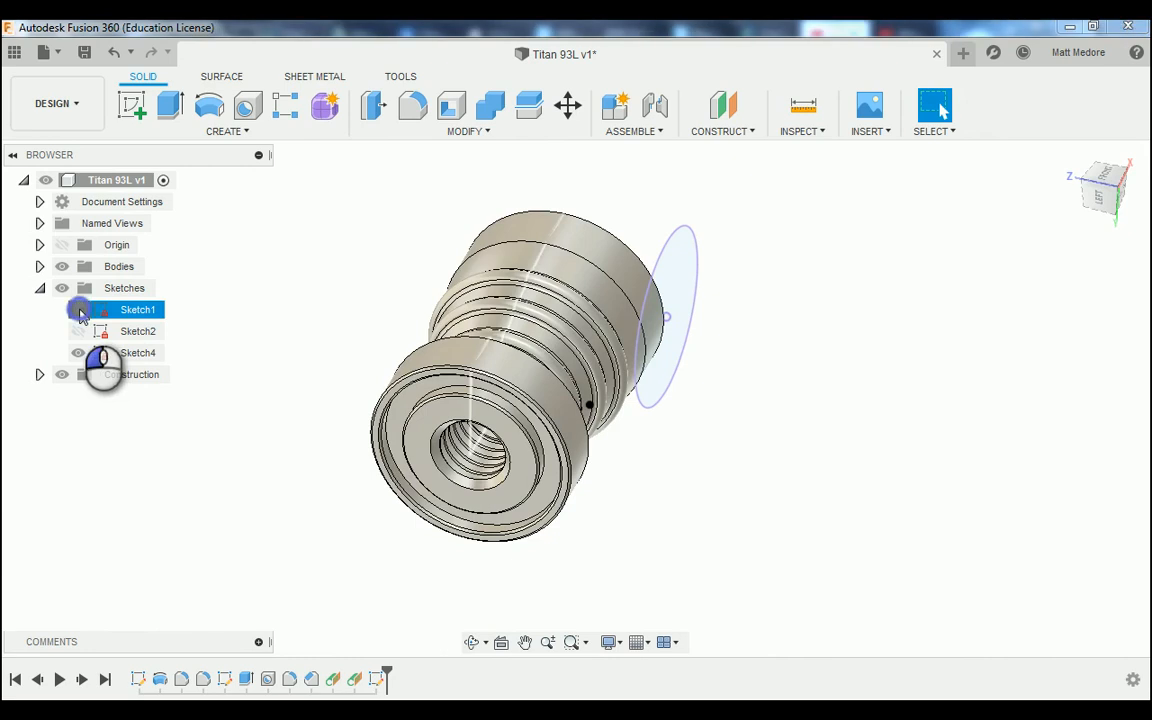
# Orient the model squarely to the flange's end face with the tangent-plane sketch uppermost, and set that view as Front.
pyautogui.moveTo(334, 378)
pyautogui.keyDown('shift'); pyautogui.mouseDown(button='middle')
pyautogui.moveTo(365, 404)
pyautogui.moveTo(354, 470)
pyautogui.moveTo(306, 465)
pyautogui.moveTo(278, 432)
pyautogui.moveTo(336, 433)
pyautogui.moveTo(337, 383)
pyautogui.moveTo(319, 375)
pyautogui.moveTo(245, 437)
pyautogui.moveTo(288, 501)
pyautogui.moveTo(342, 447)
pyautogui.moveTo(357, 406)
pyautogui.moveTo(345, 418)
pyautogui.moveTo(717, 267)
pyautogui.moveTo(715, 239)
pyautogui.moveTo(784, 224)
pyautogui.moveTo(676, 297)
pyautogui.moveTo(562, 408)
pyautogui.moveTo(634, 408)
pyautogui.moveTo(812, 319)
pyautogui.mouseUp(button='middle'); pyautogui.keyUp('shift')
pyautogui.click(1108, 193)
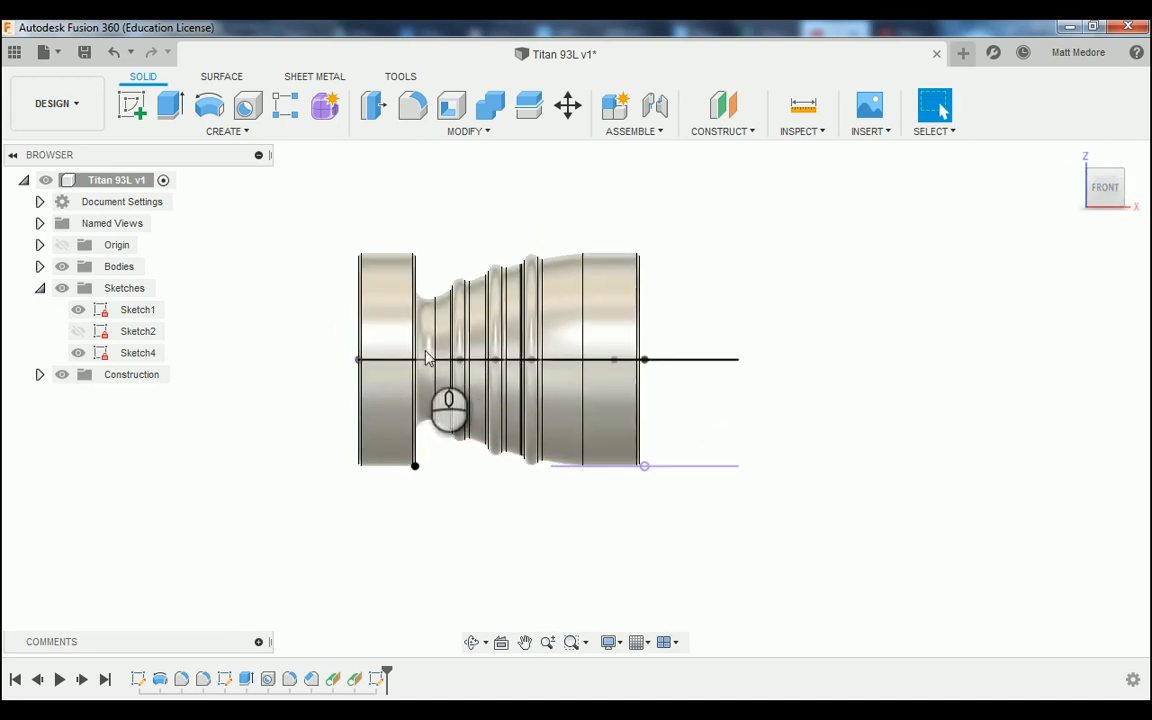
pyautogui.moveTo(314, 489)
pyautogui.keyDown('shift'); pyautogui.mouseDown(button='middle')
pyautogui.moveTo(476, 483)
pyautogui.moveTo(455, 488)
pyautogui.mouseUp(button='middle'); pyautogui.keyUp('shift')
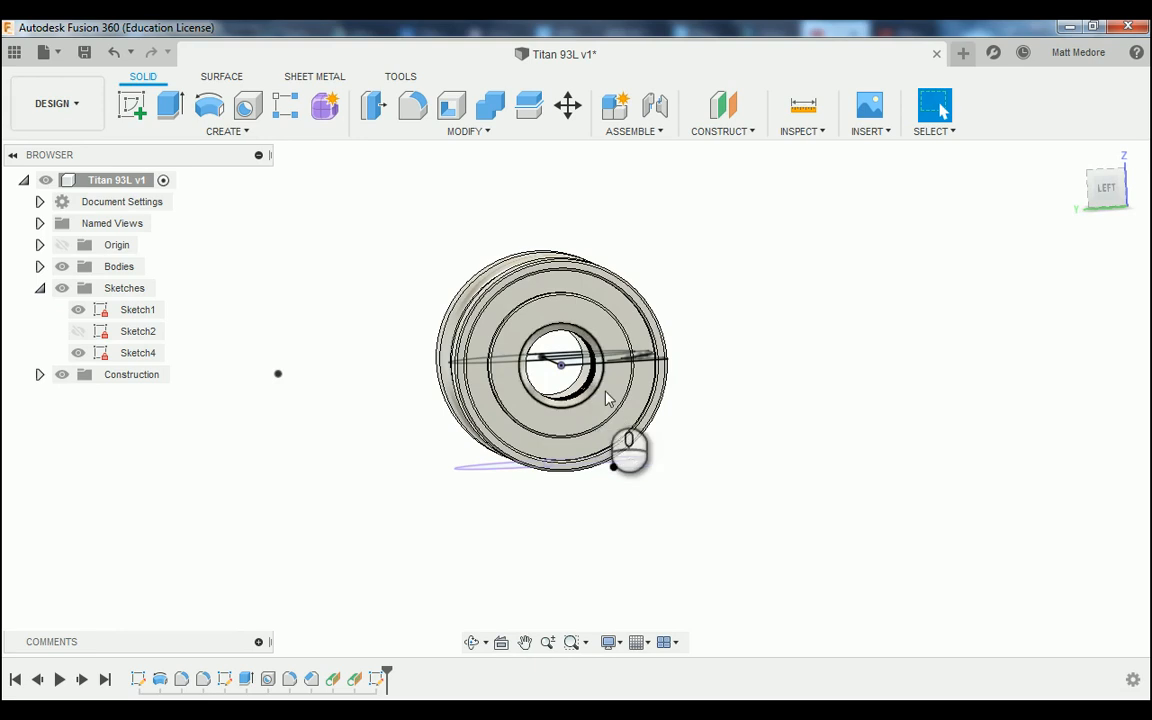
pyautogui.keyDown('shift'); pyautogui.moveTo(648, 238); pyautogui.dragTo(303, 417, button='middle'); pyautogui.keyUp('shift')
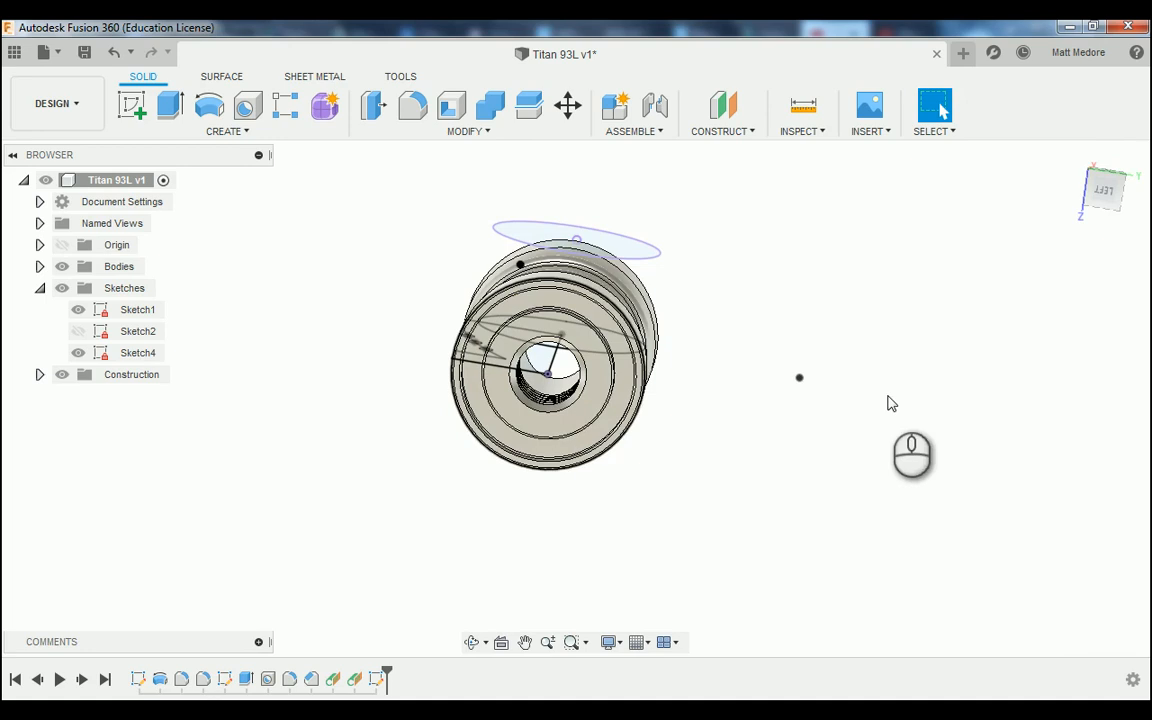
pyautogui.scroll(3, 568, 352)
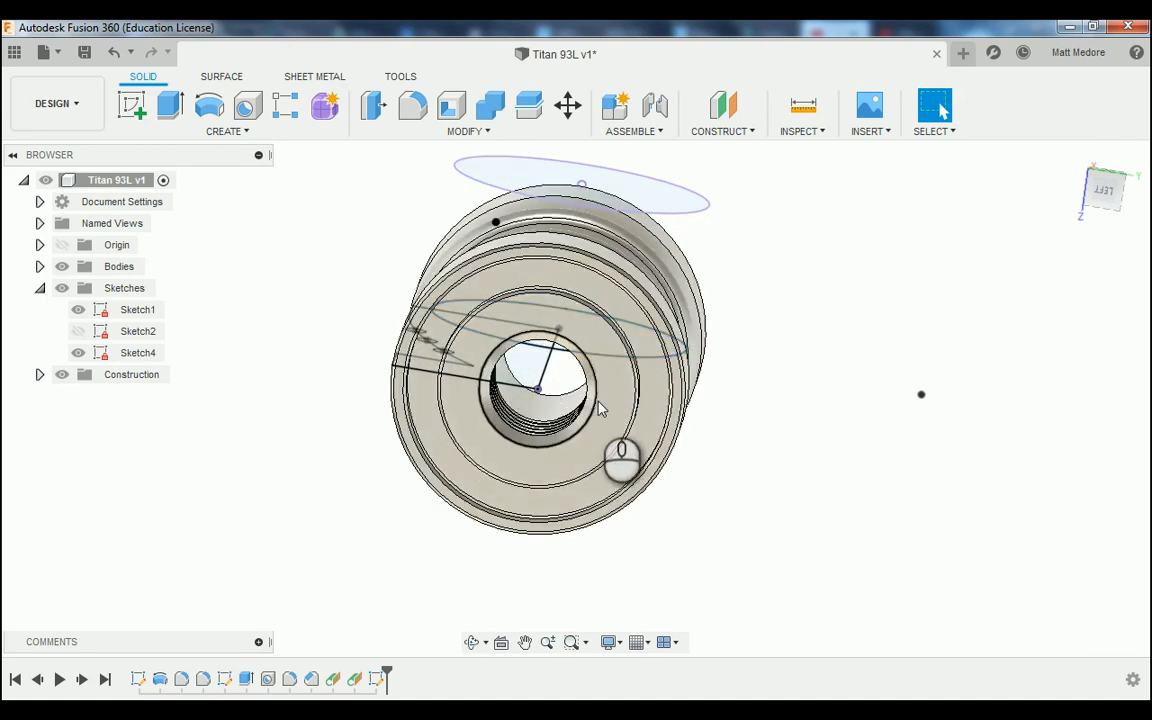
pyautogui.click(1105, 193)
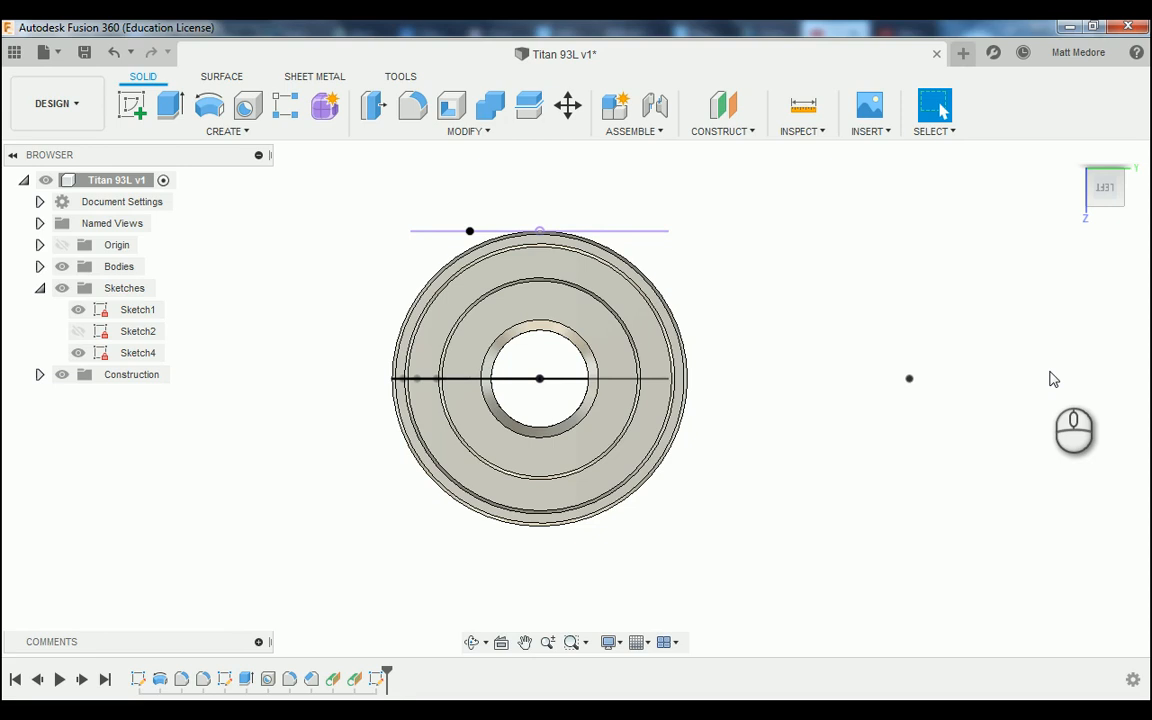
pyautogui.rightClick(1107, 191)
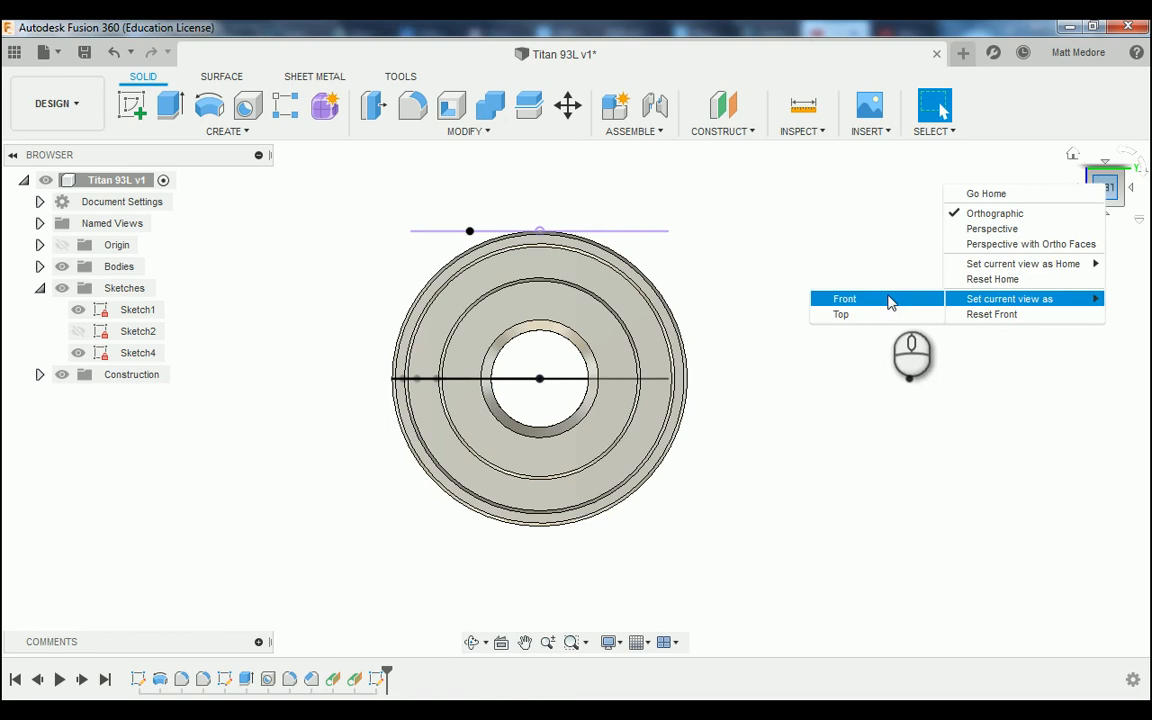
pyautogui.click(882, 299)
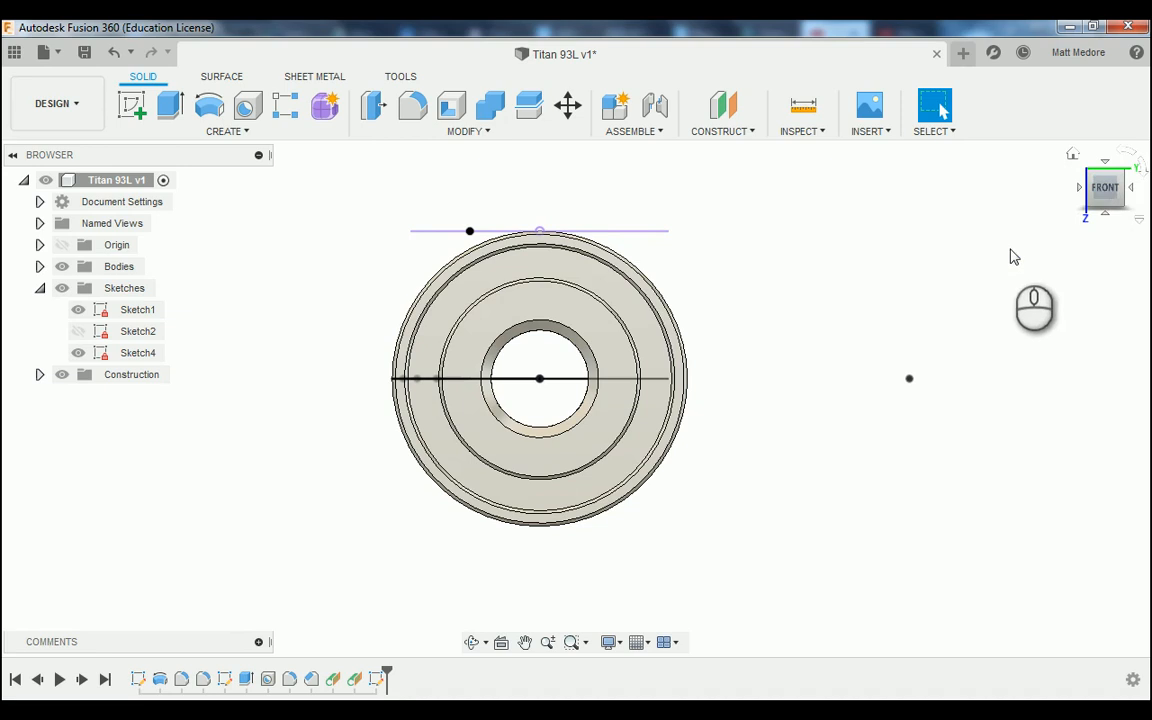
pyautogui.keyDown('shift'); pyautogui.moveTo(885, 257); pyautogui.dragTo(866, 292, button='middle'); pyautogui.keyUp('shift')
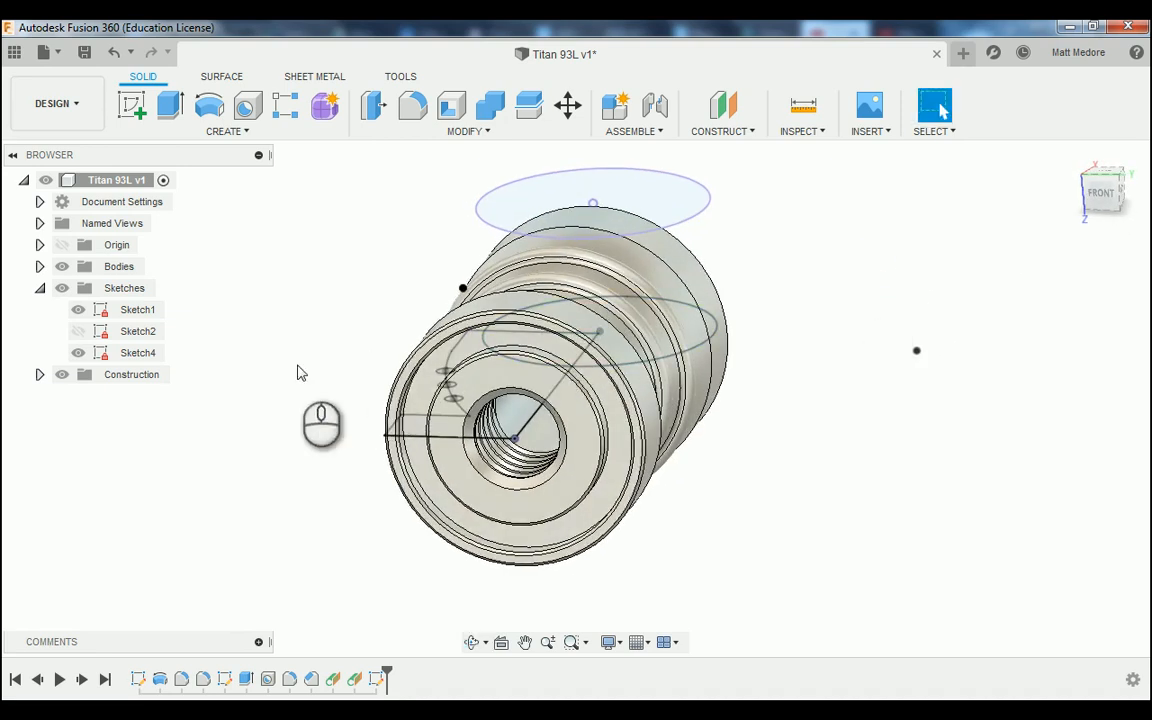
# Hide Sketch1 and save the design with the version description "User Saved".
pyautogui.click(78, 309)
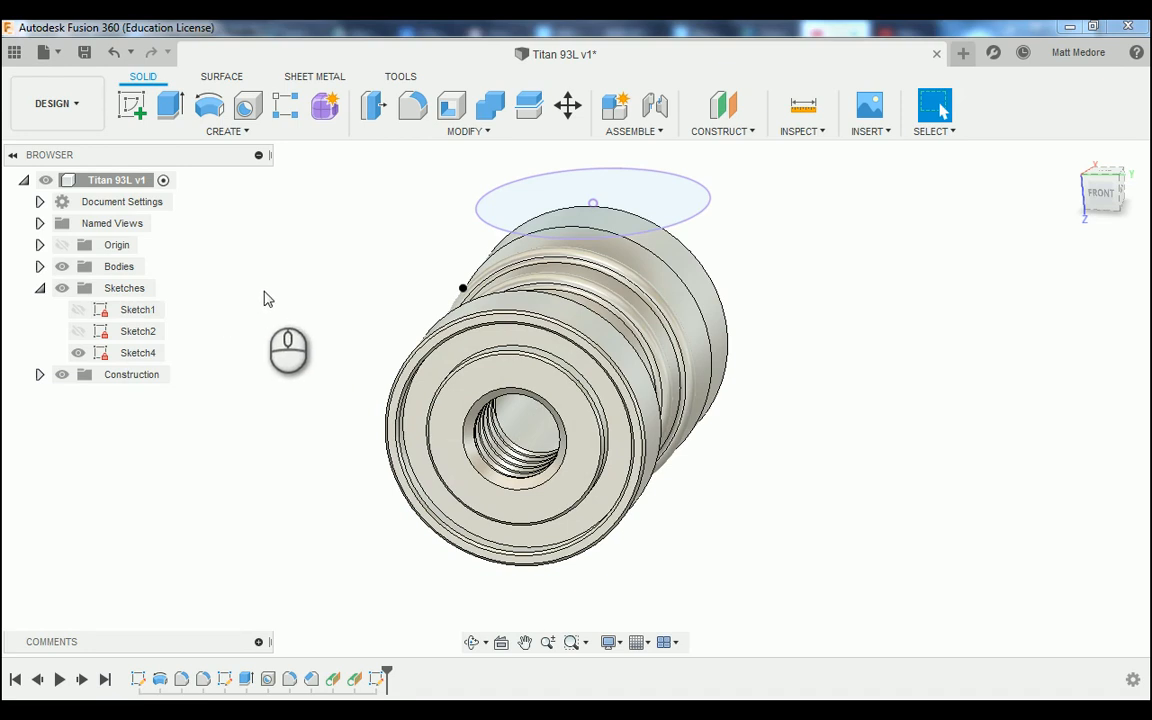
pyautogui.click(85, 53)
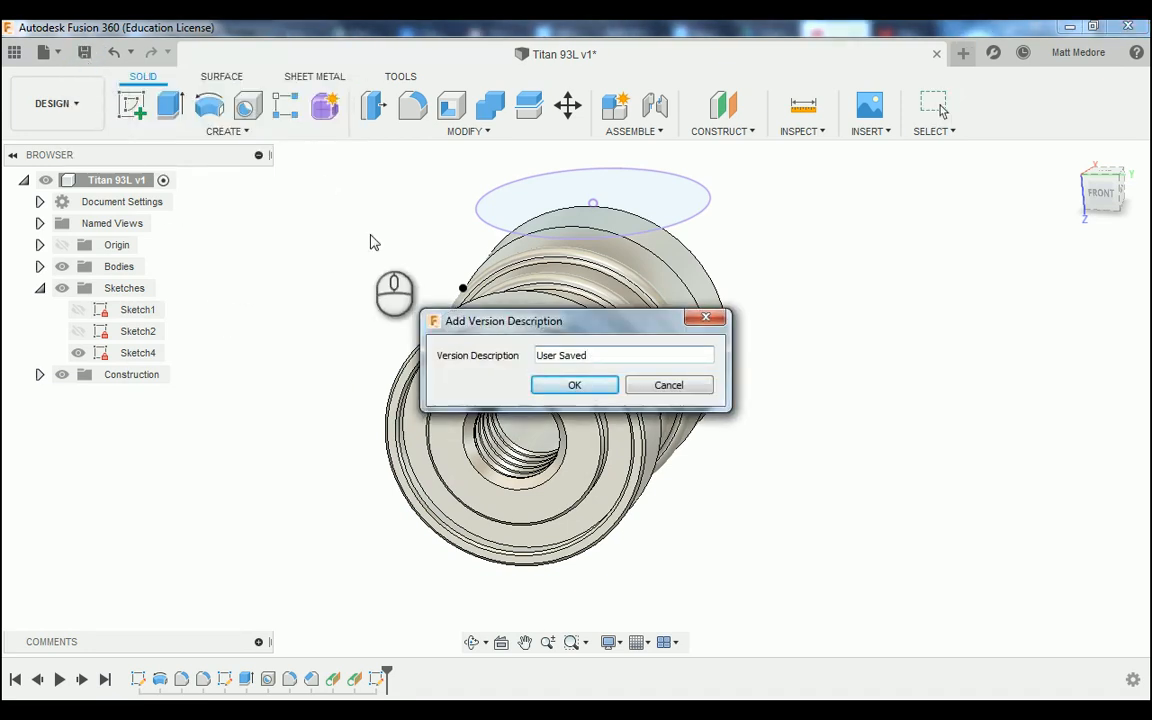
pyautogui.click(566, 386)
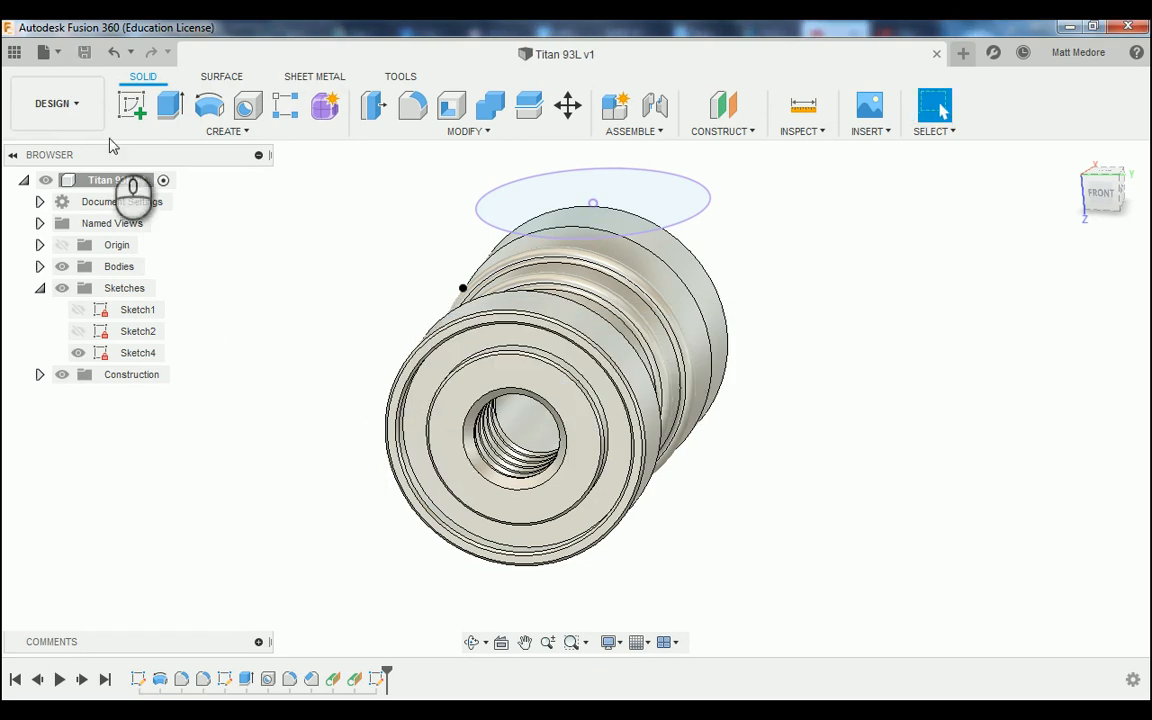
# Create a new drawing from the full Titan 93L design using the Cougar Mfg Title Block template.
pyautogui.click(74, 115)
pyautogui.moveTo(75, 337)
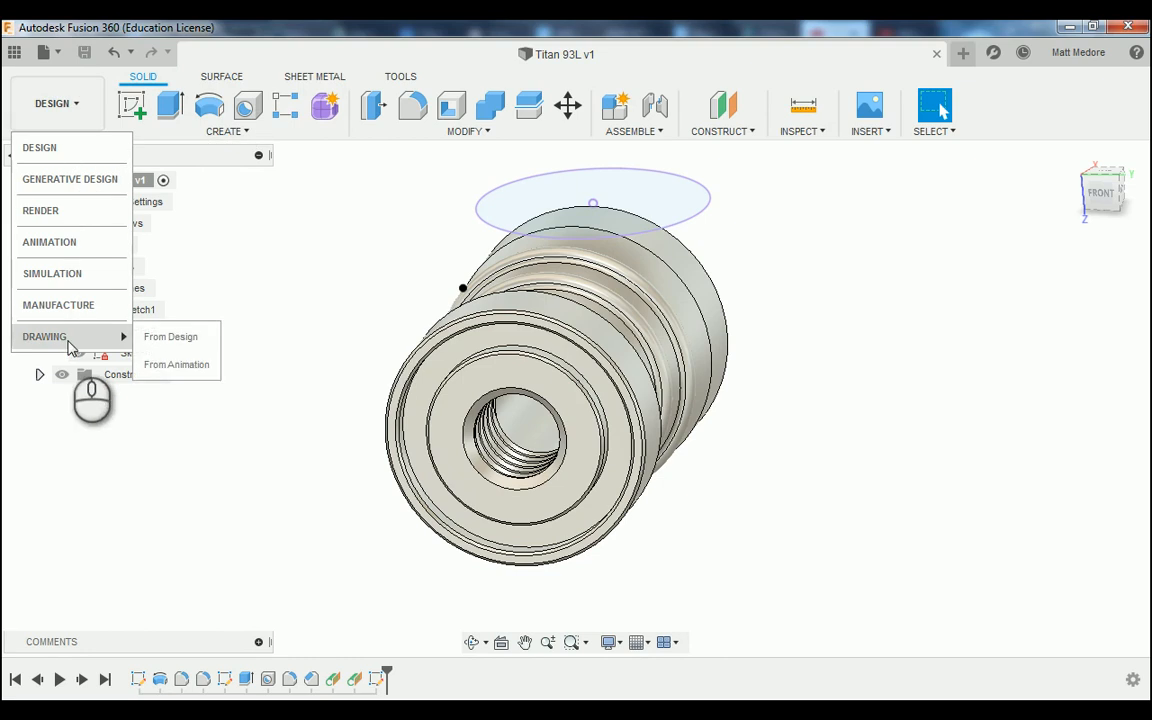
pyautogui.click(172, 346)
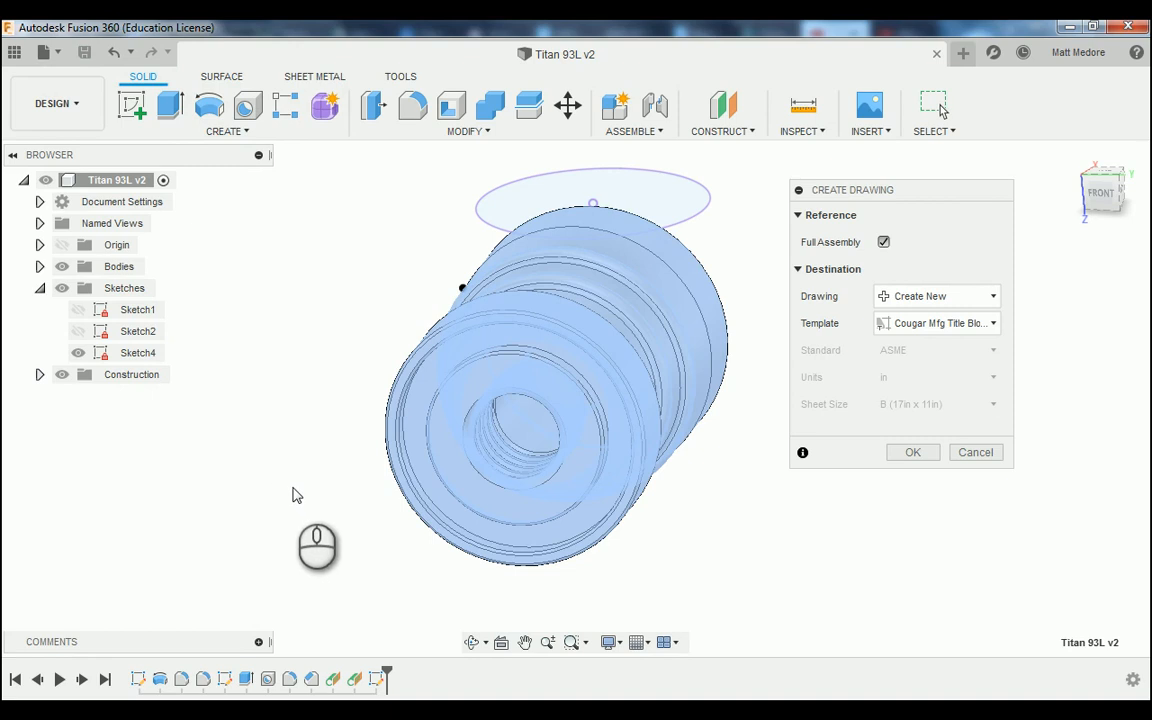
pyautogui.keyDown('shift'); pyautogui.moveTo(296, 494); pyautogui.dragTo(253, 489, button='middle'); pyautogui.keyUp('shift')
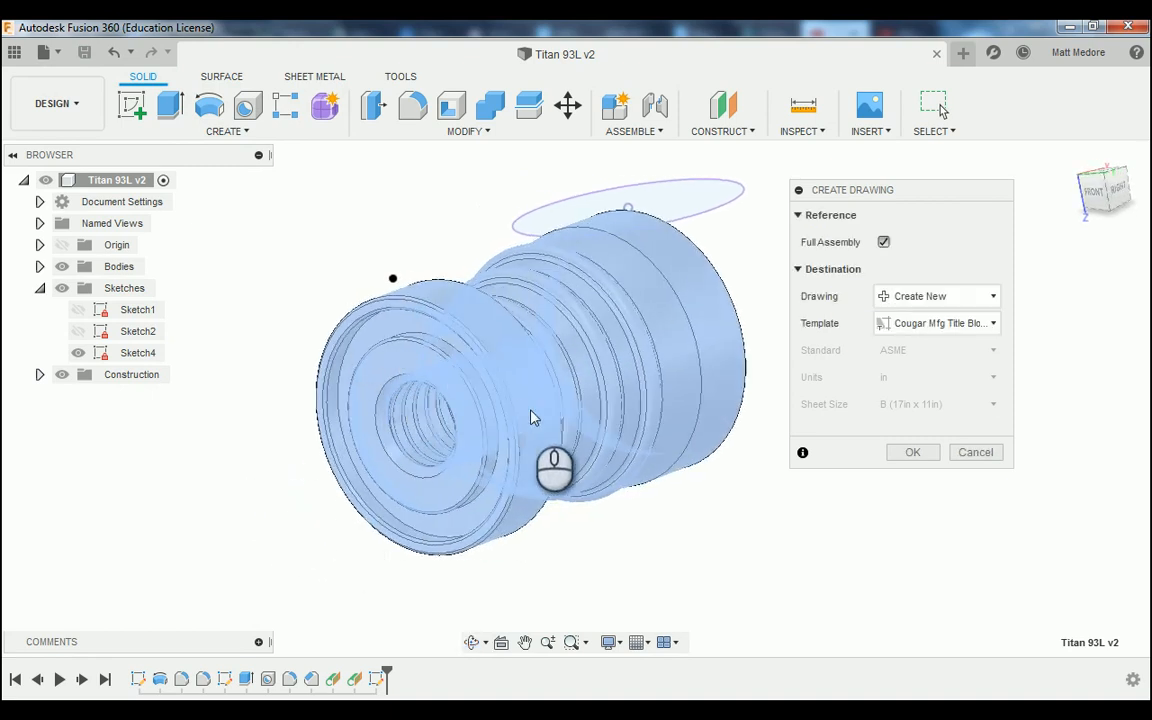
pyautogui.click(965, 323)
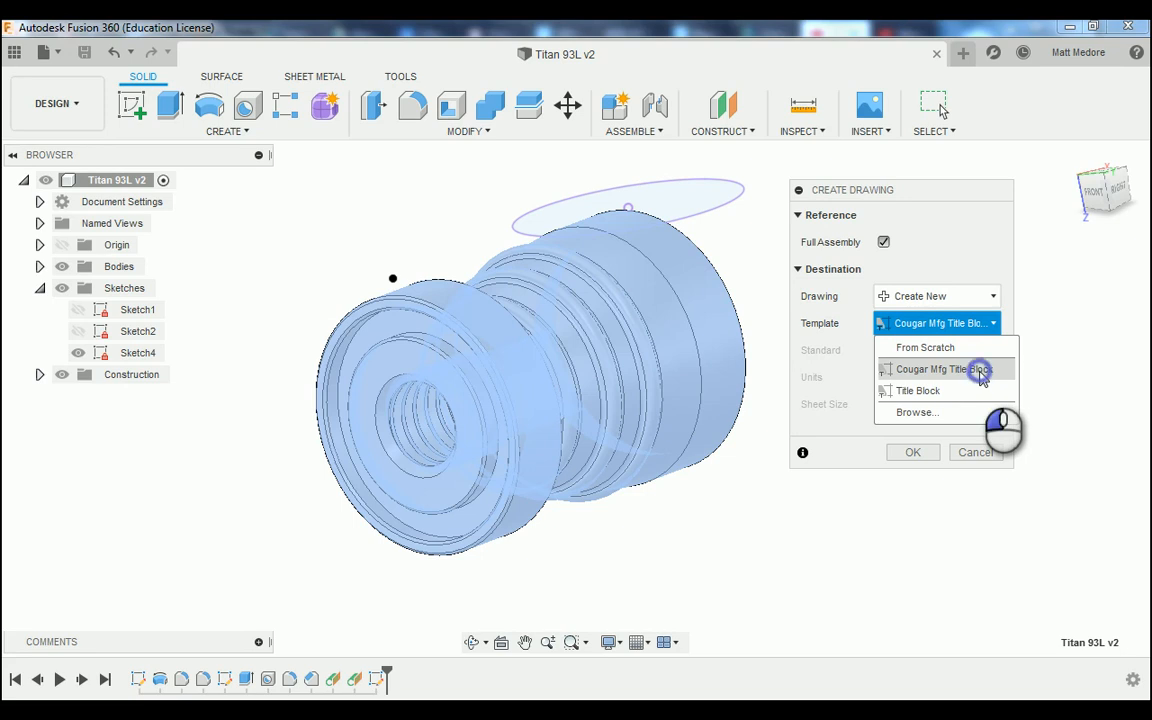
pyautogui.click(981, 370)
pyautogui.click(913, 453)
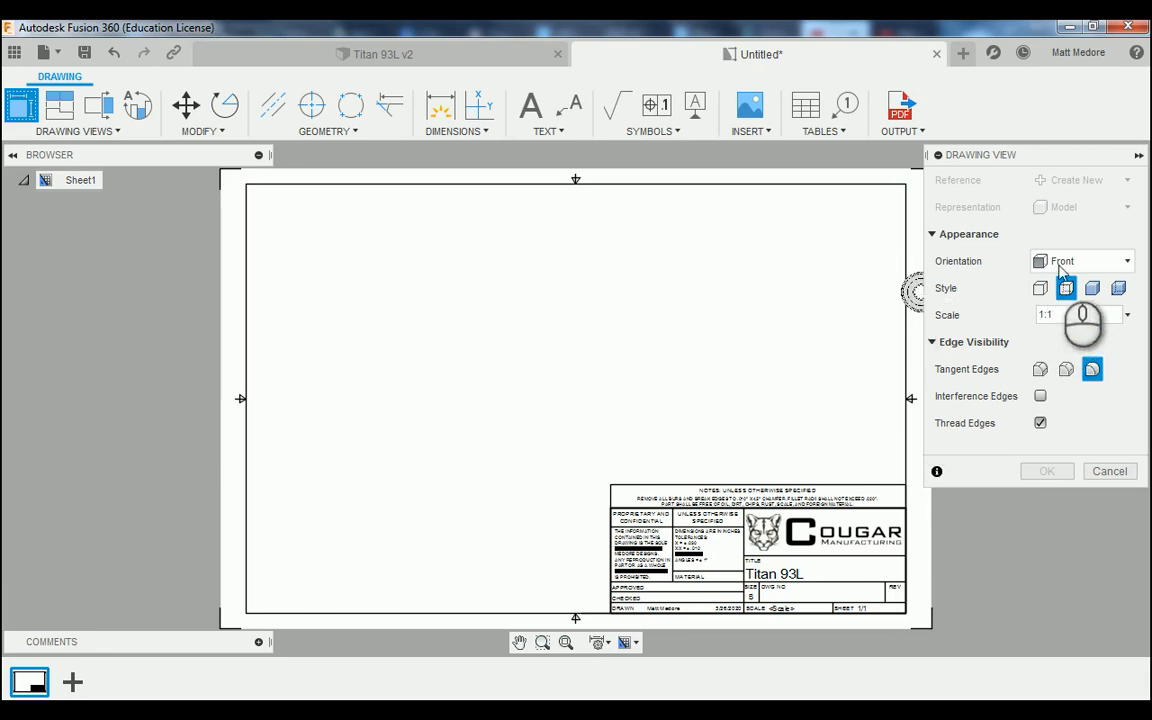
# Place the Front base view in the sheet's upper-left area at 2:1 with visible edges, full-length tangent edges and thread edges off.
pyautogui.click(1040, 289)
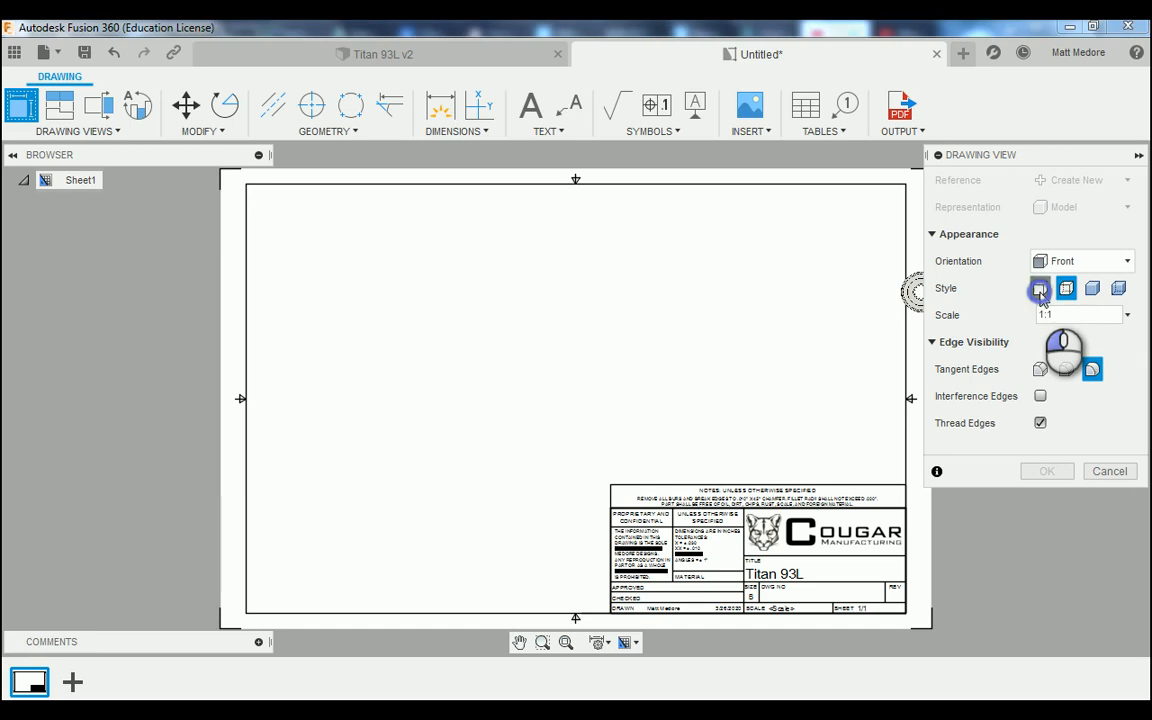
pyautogui.click(1129, 316)
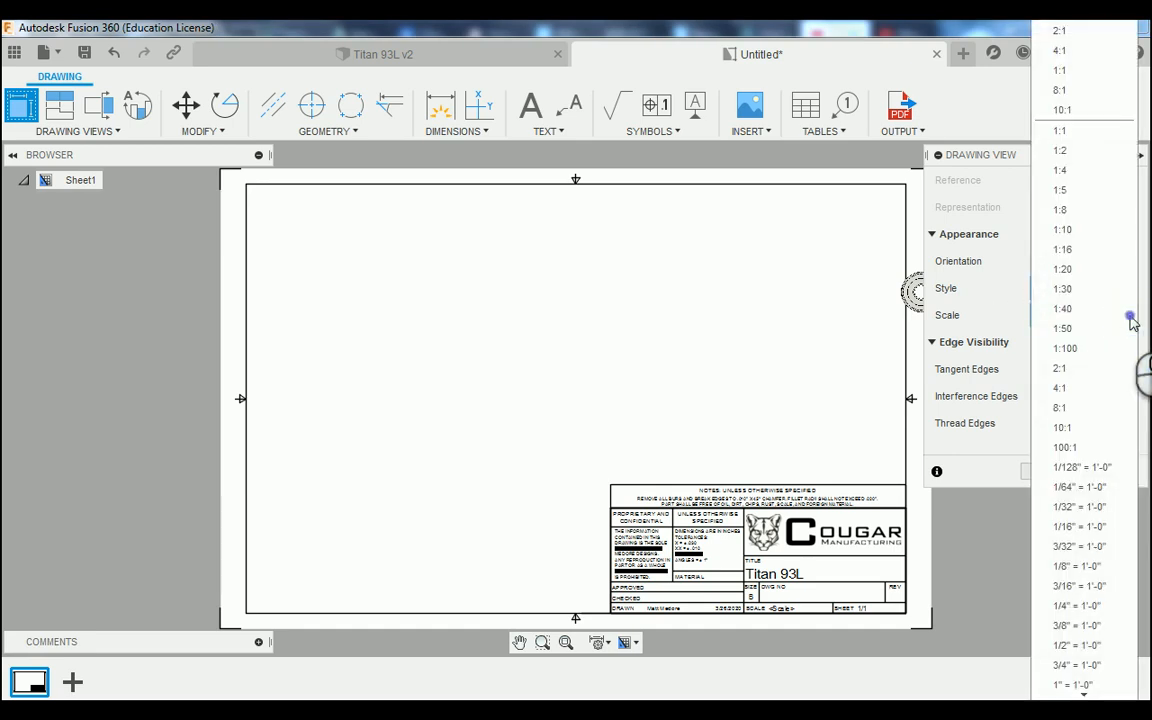
pyautogui.click(1090, 377)
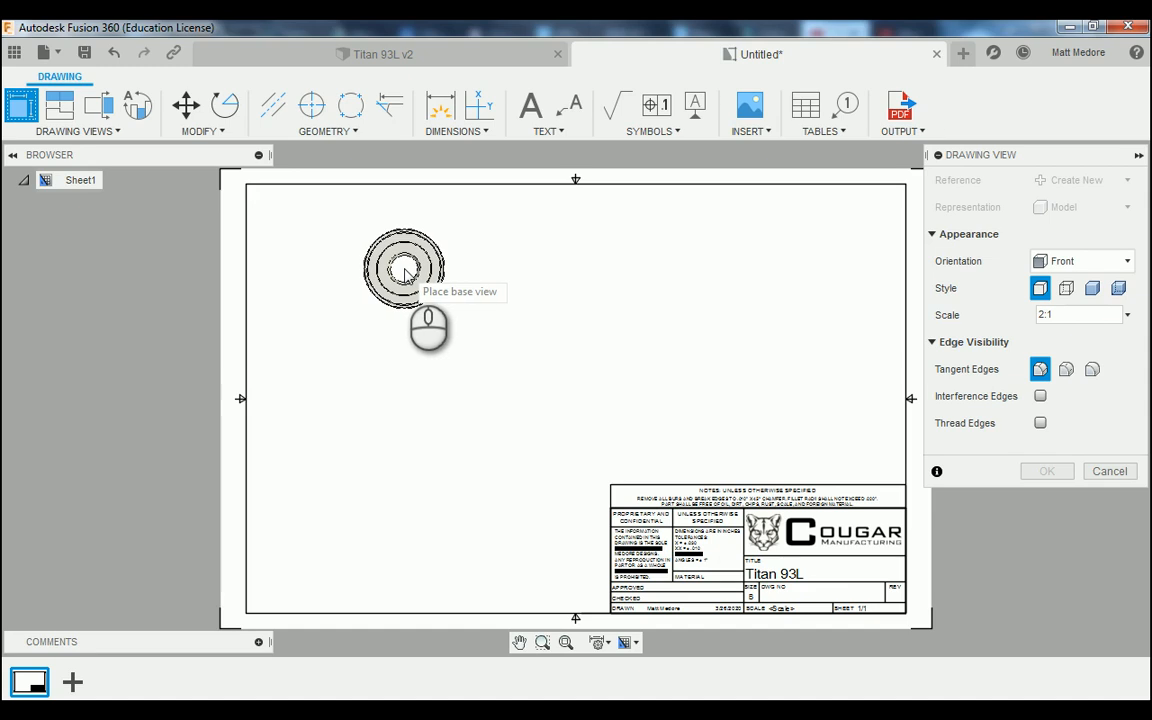
pyautogui.click(404, 272)
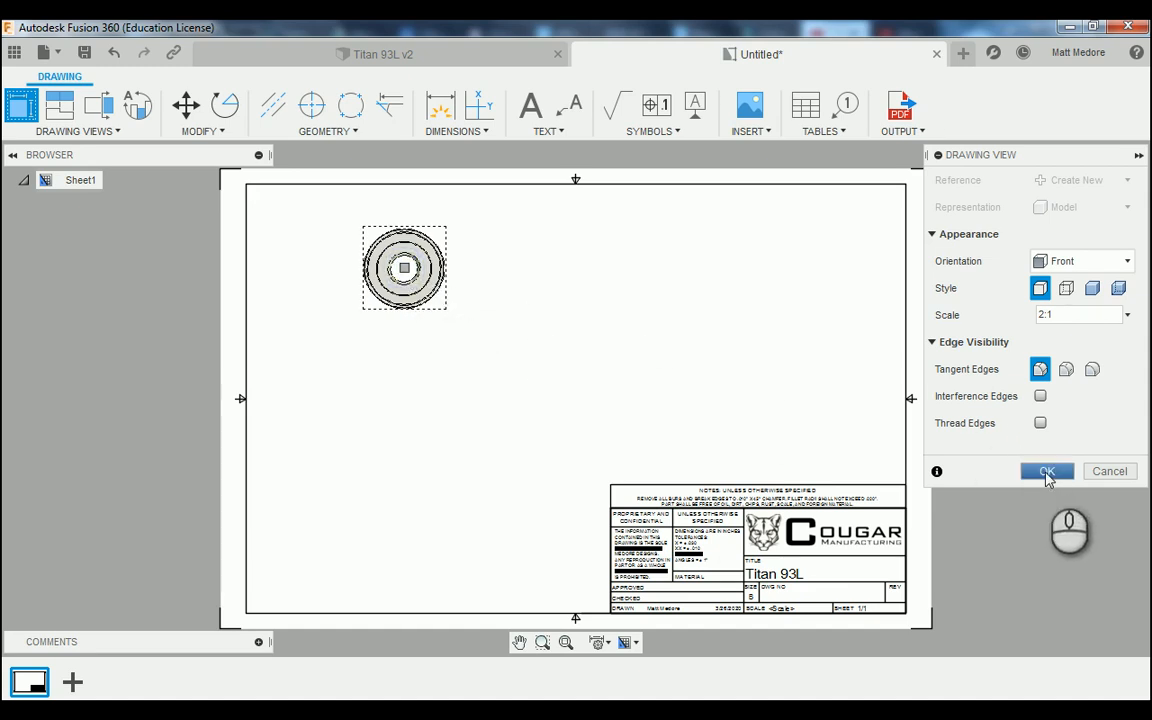
pyautogui.click(1047, 474)
# Define a section view of the front view with a horizontal cutting line through its centre, extending past both sides.
pyautogui.scroll(3, 364, 250)
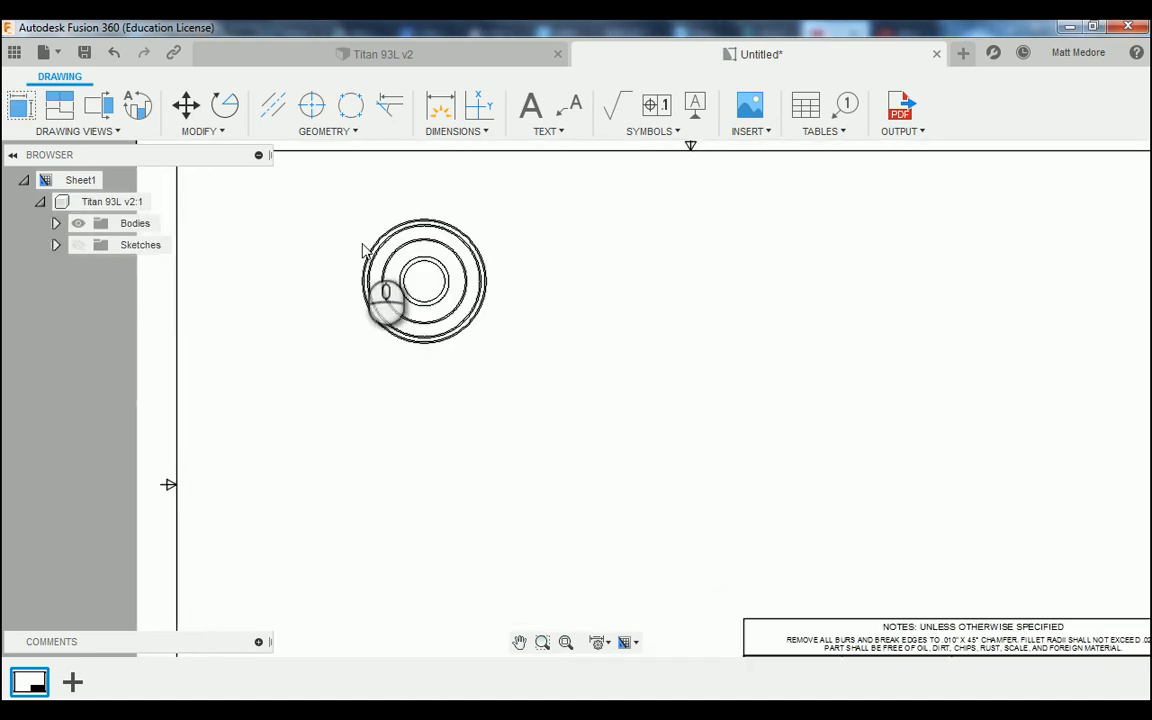
pyautogui.scroll(-2, 368, 330)
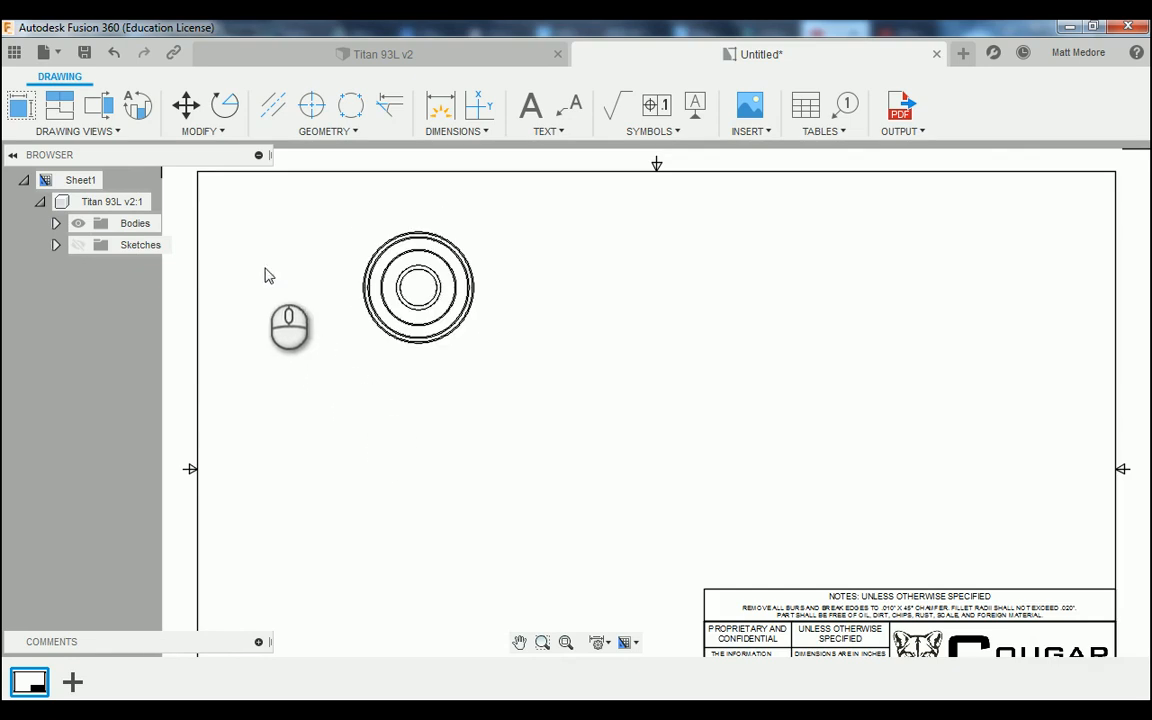
pyautogui.click(100, 134)
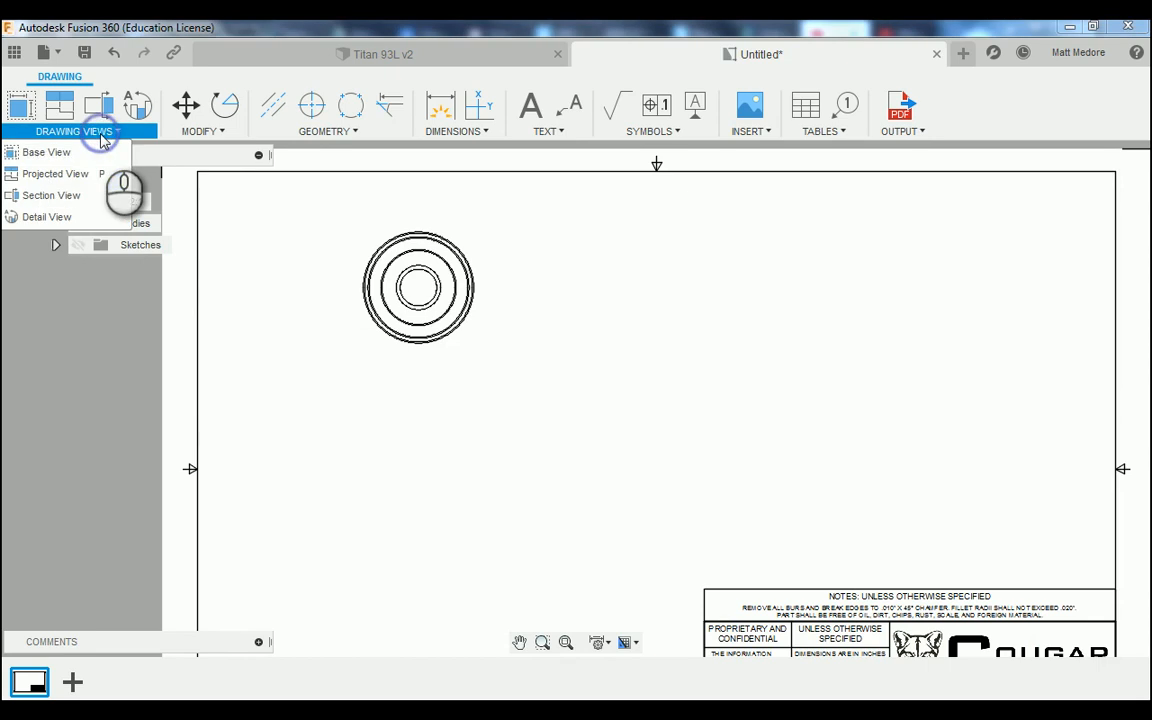
pyautogui.click(83, 196)
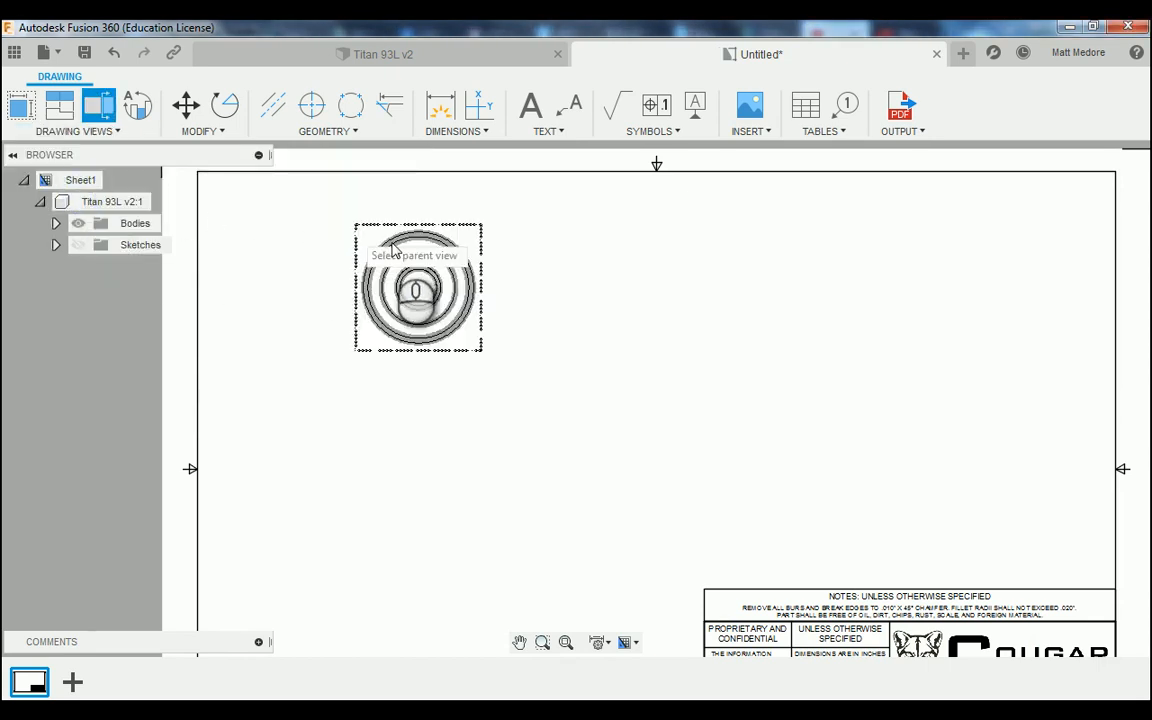
pyautogui.click(422, 243)
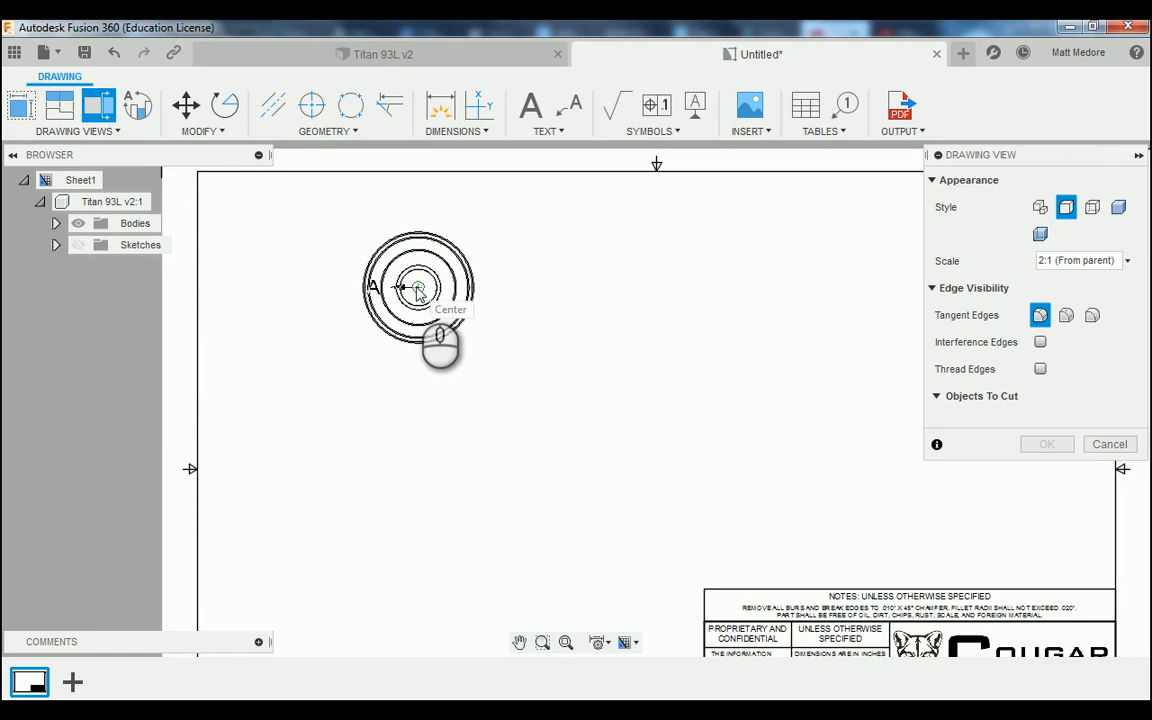
pyautogui.click(418, 288)
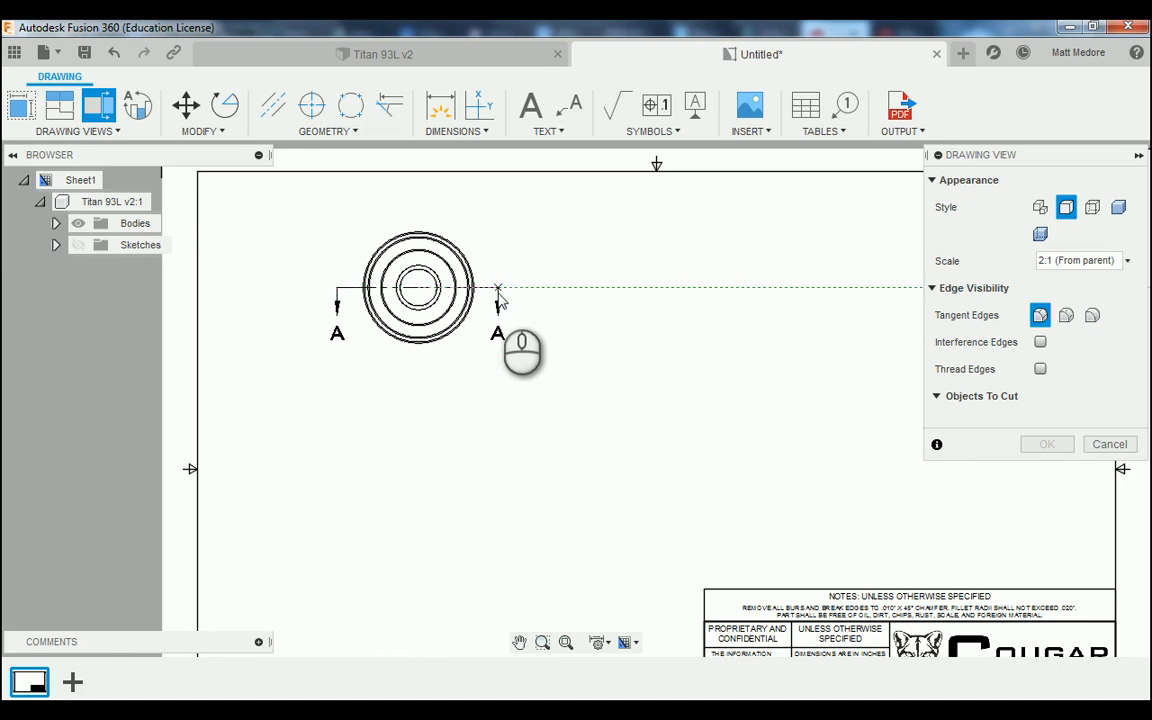
pyautogui.click(498, 290)
pyautogui.press('Return')
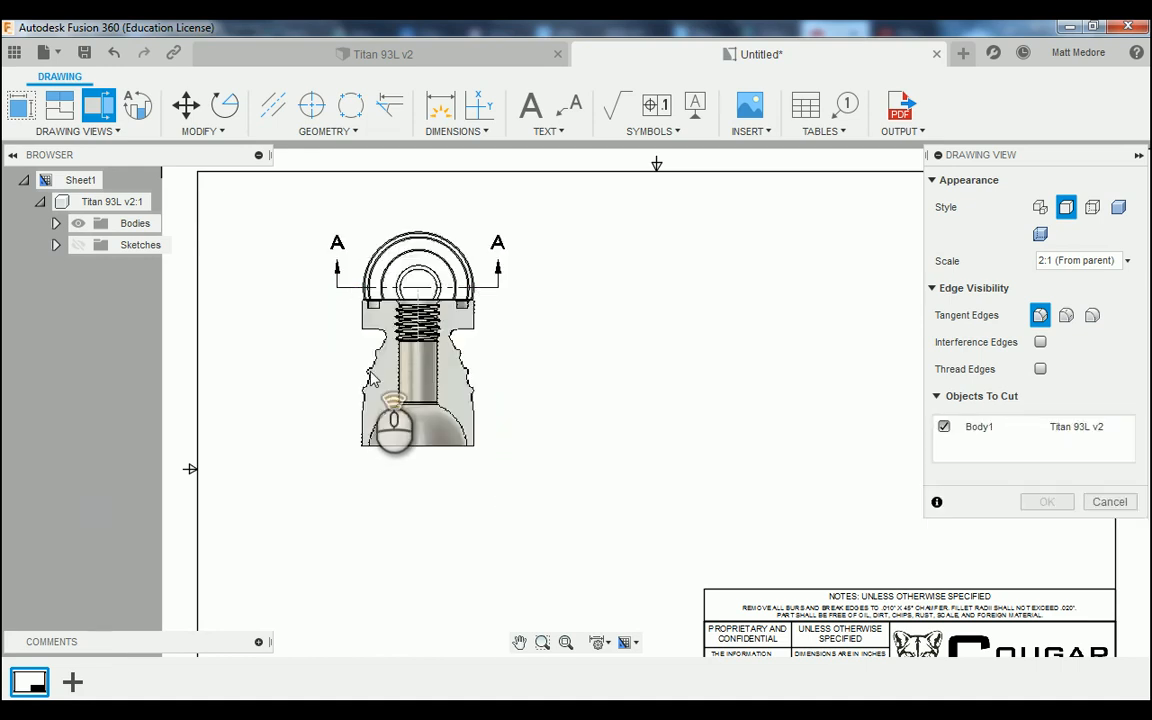
# Place the section view of Body1 directly below the front view at the parent's 2:1 scale with visible edges.
pyautogui.scroll(3, 371, 378)
pyautogui.scroll(2, 393, 390)
pyautogui.scroll(-2, 399, 462)
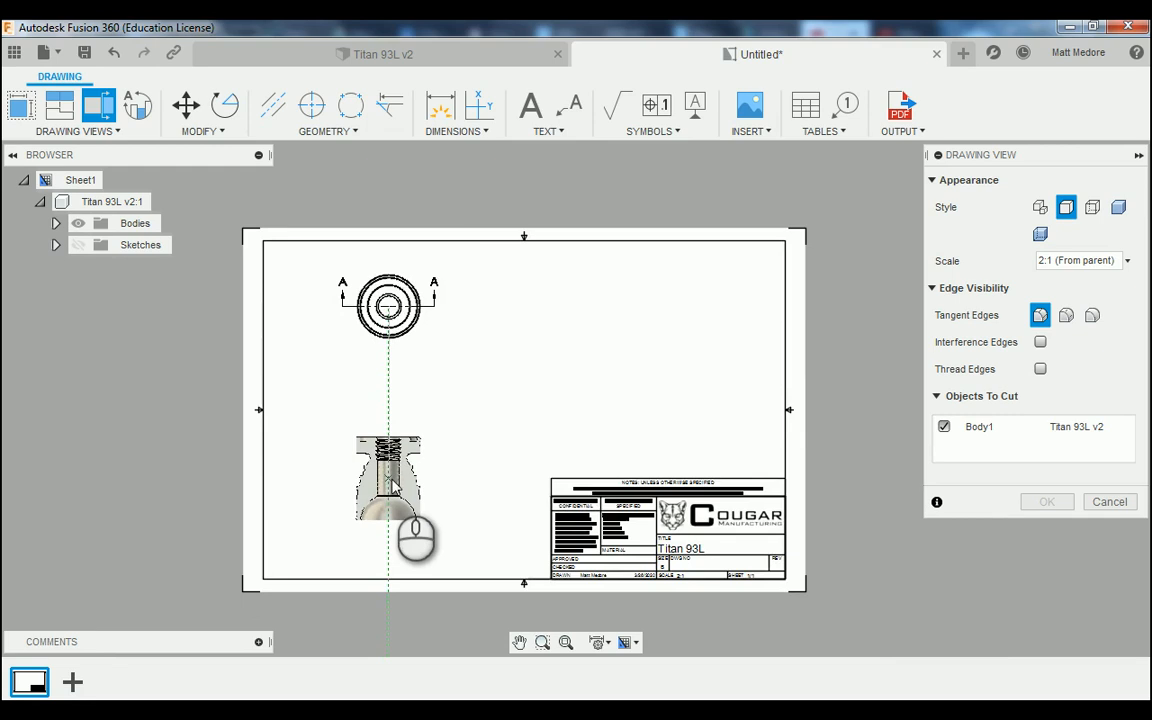
pyautogui.scroll(-2, 394, 486)
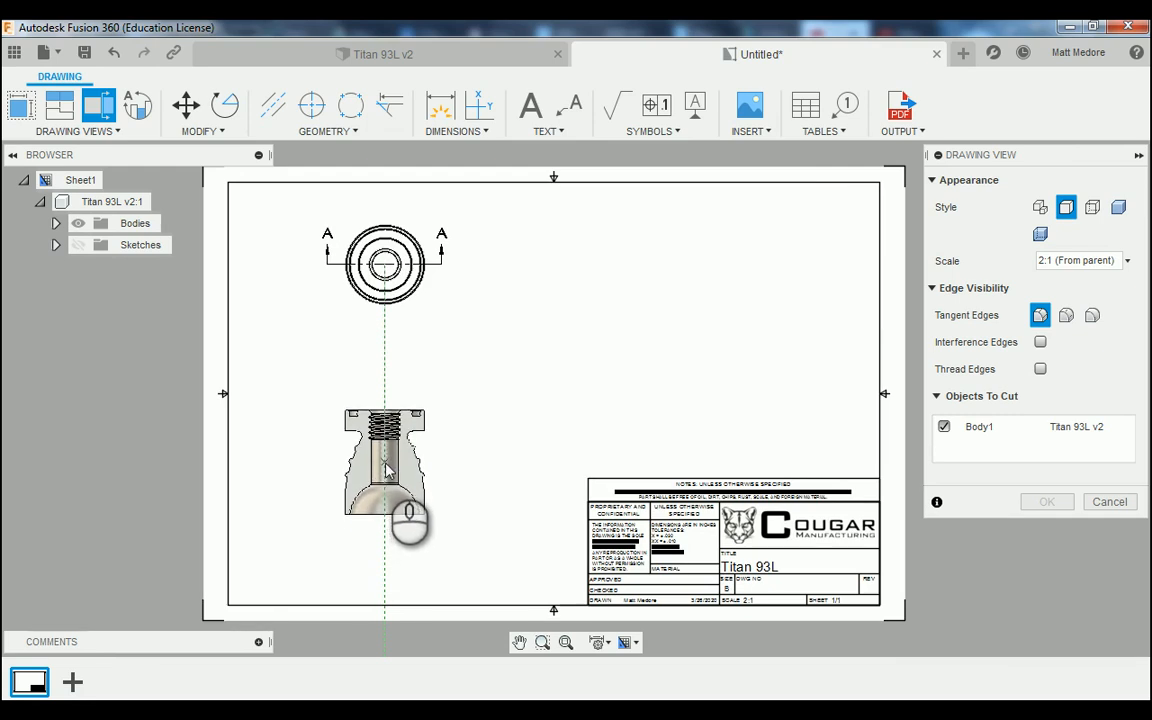
pyautogui.click(384, 465)
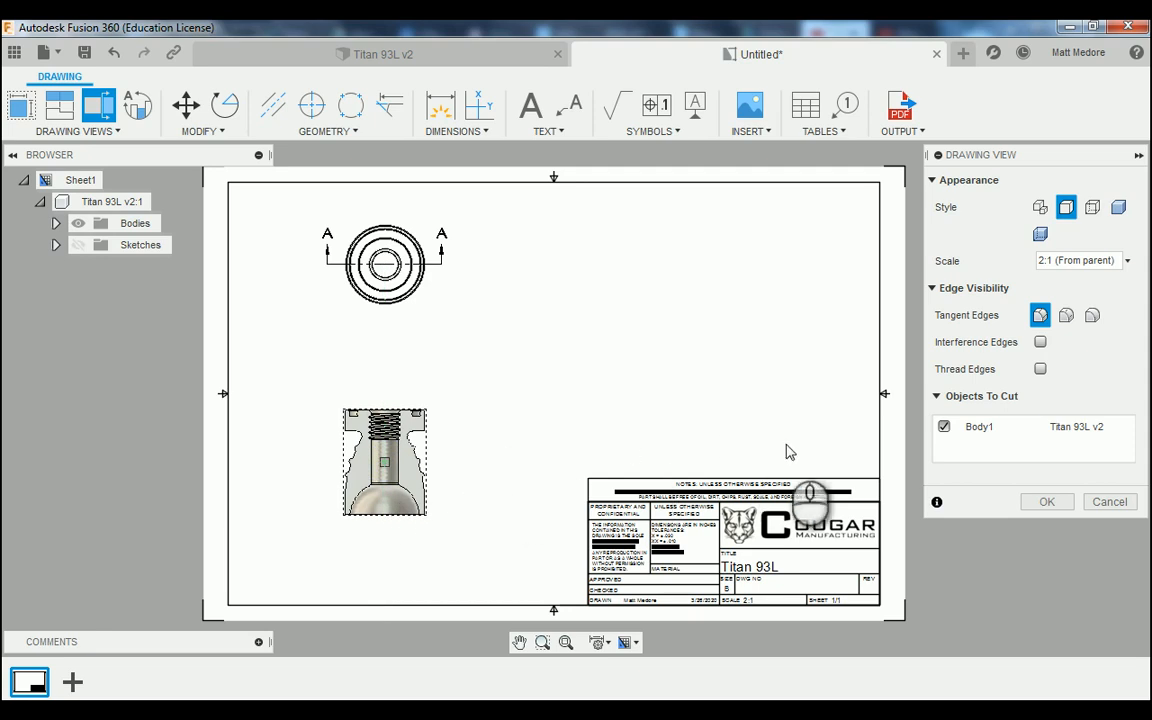
pyautogui.click(1040, 501)
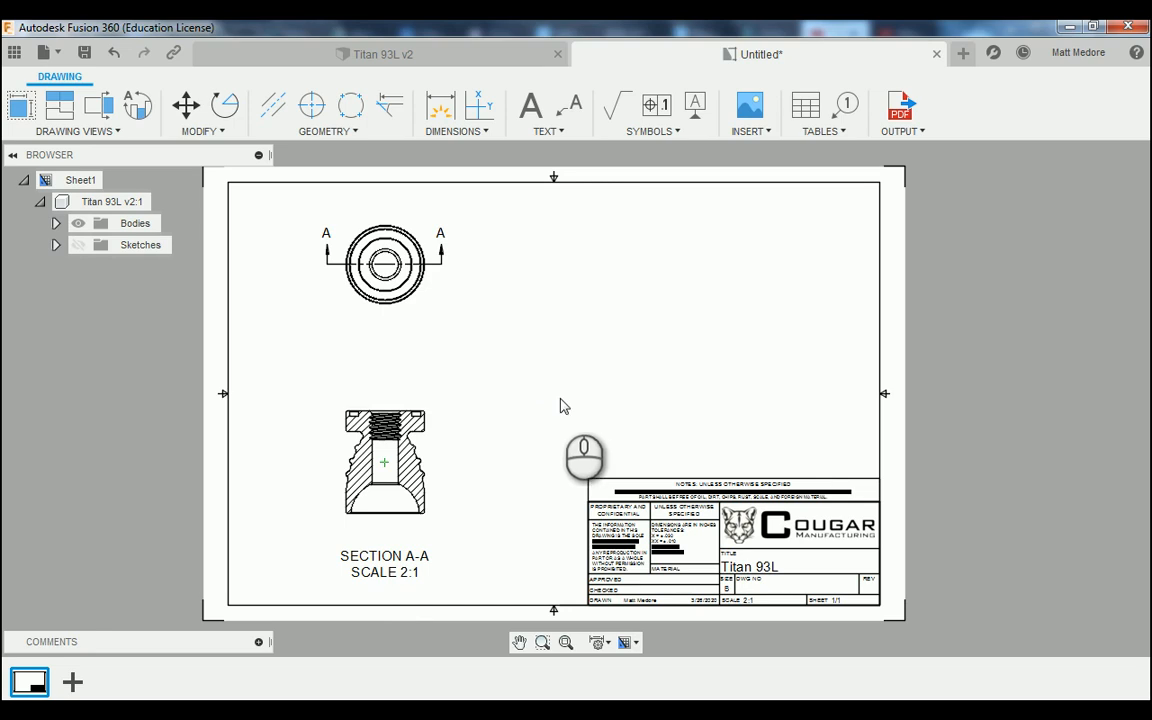
# Project a side view to the right of the front view and an isometric view above the title block.
pyautogui.click(86, 131)
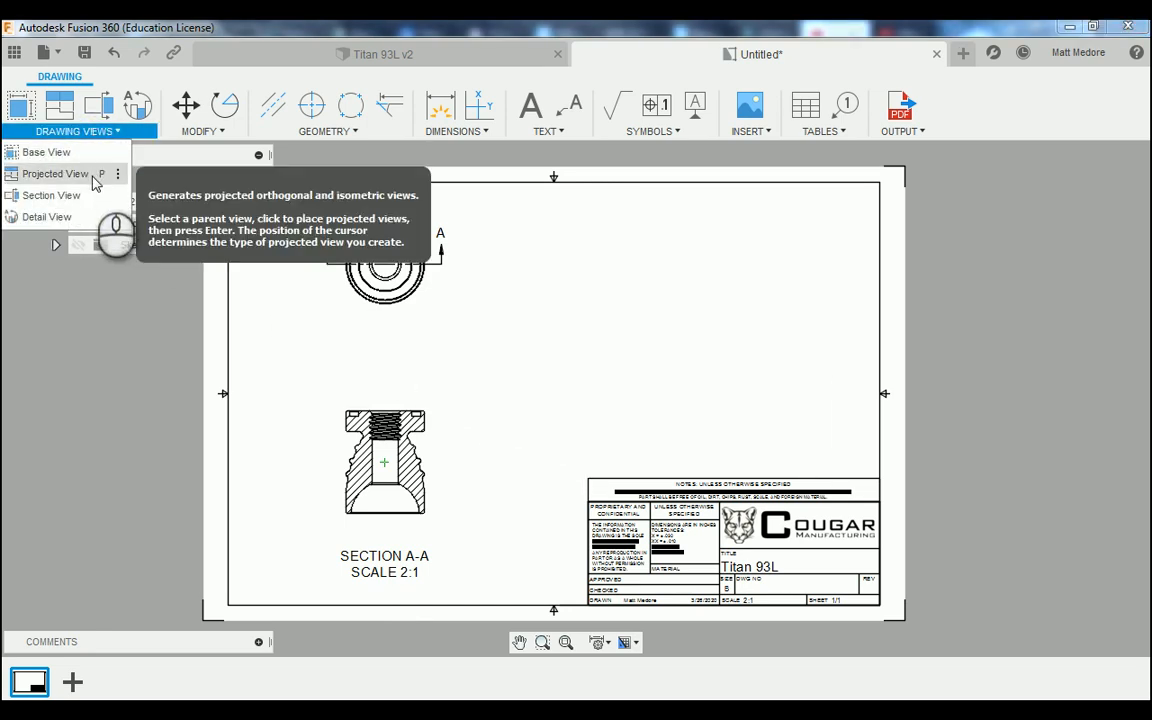
pyautogui.click(60, 174)
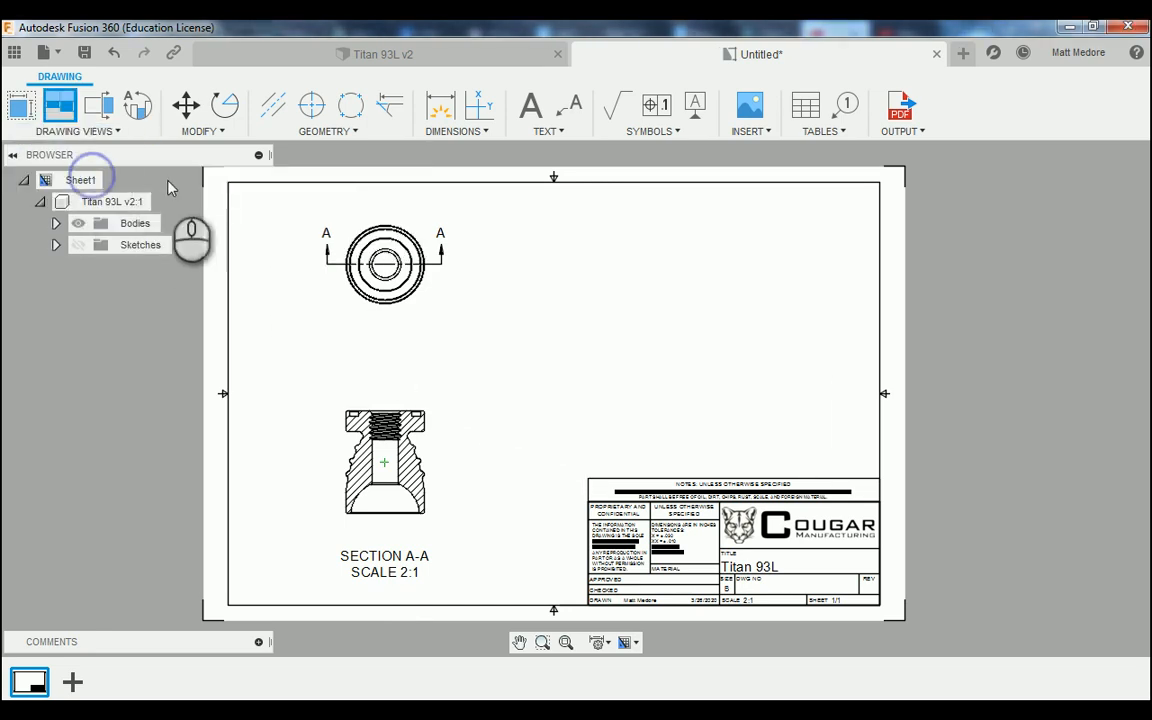
pyautogui.click(379, 234)
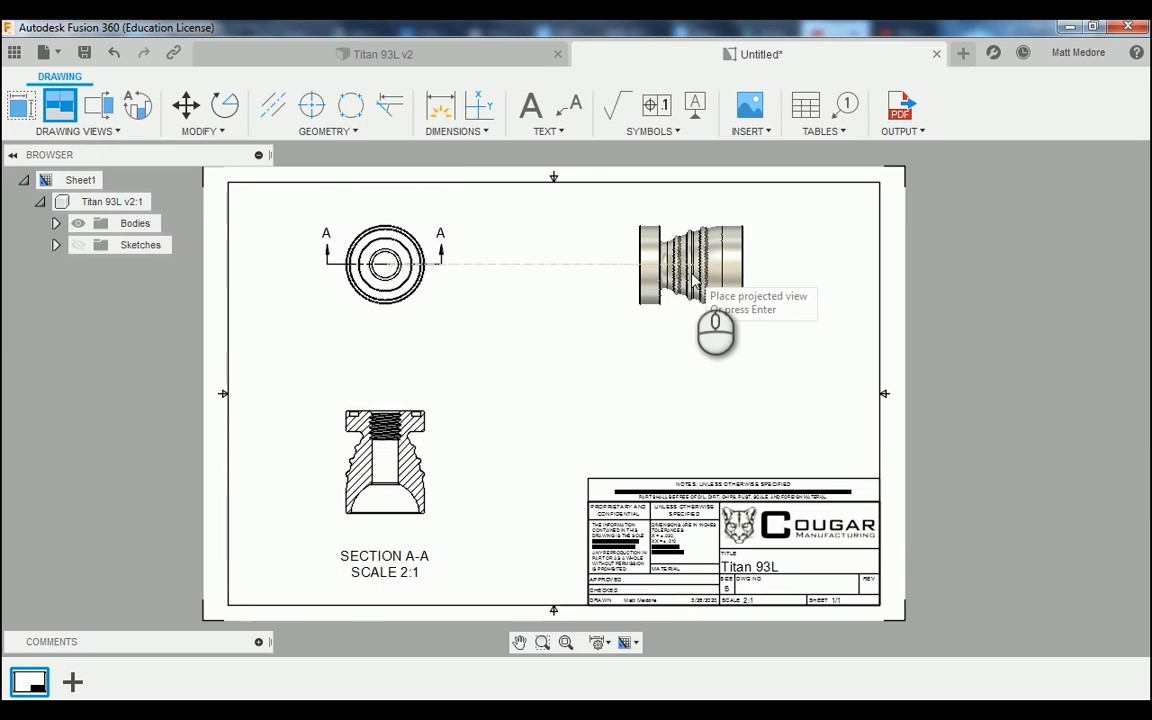
pyautogui.click(697, 284)
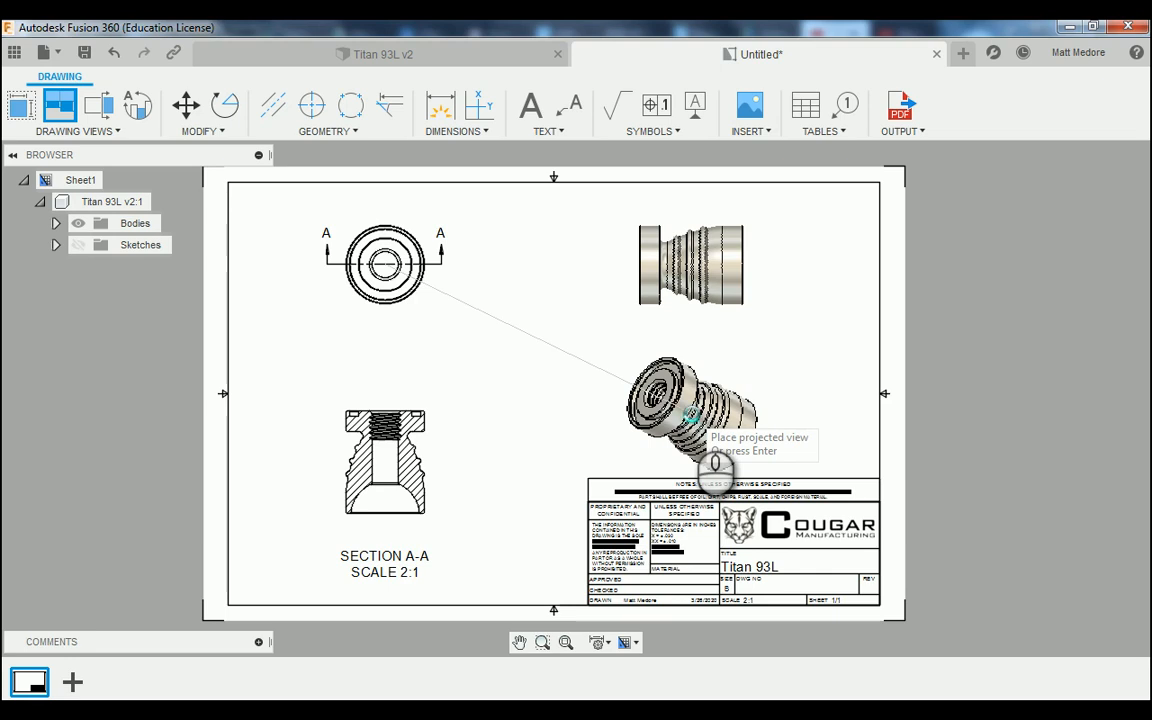
pyautogui.click(690, 414)
pyautogui.press('Return')
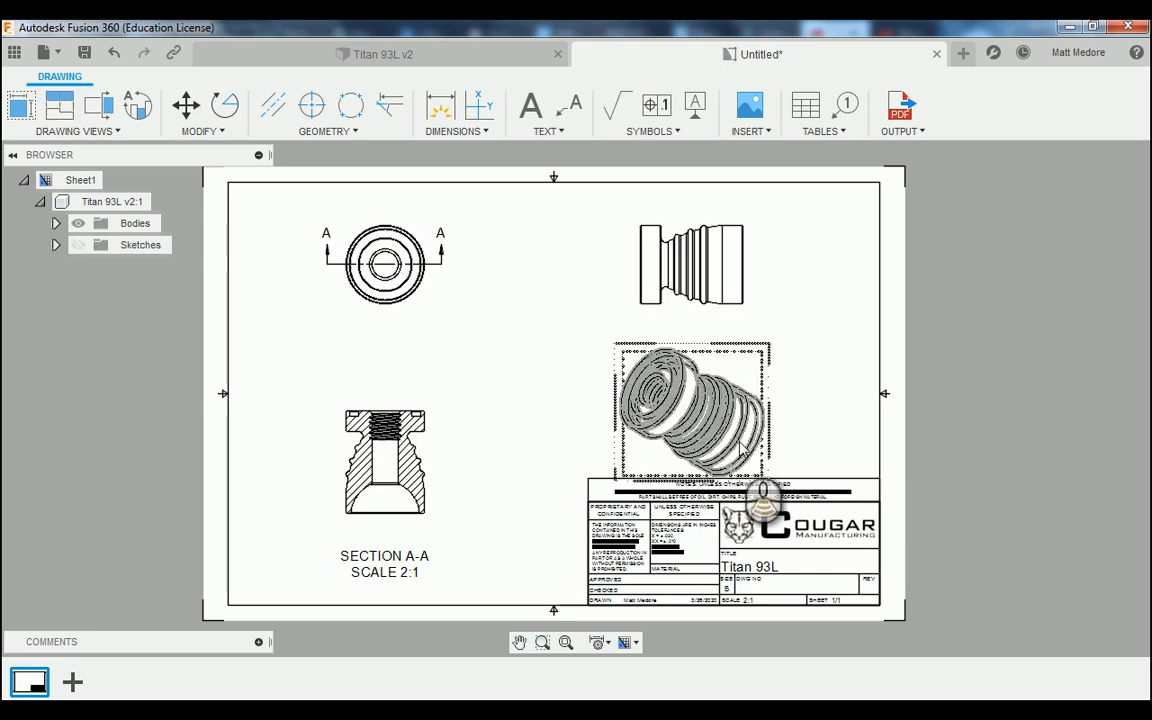
# Change the isometric view's style to Shaded.
pyautogui.scroll(2, 692, 418)
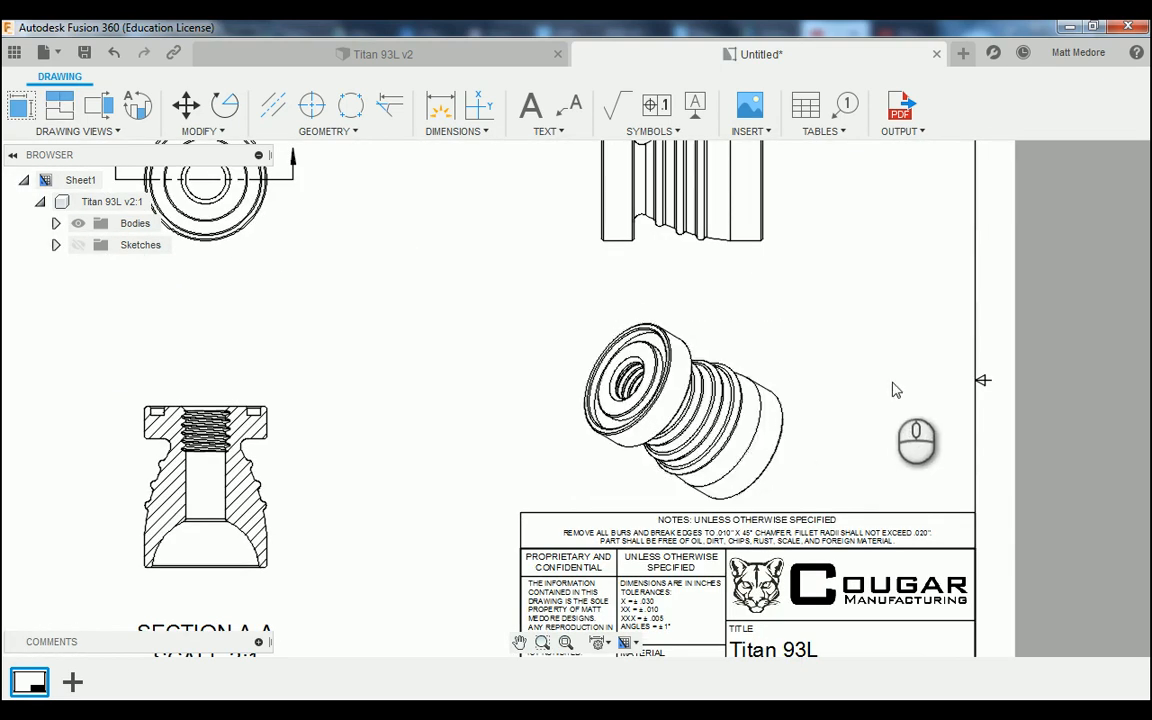
pyautogui.click(713, 405)
pyautogui.doubleClick(713, 405)
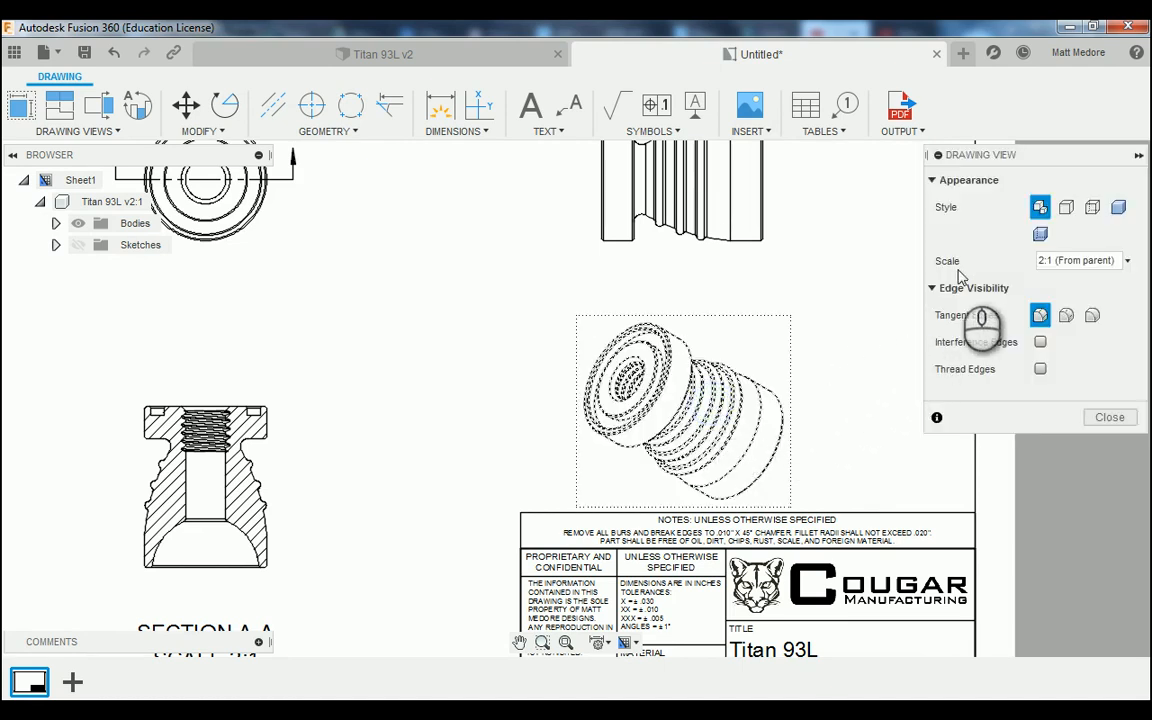
pyautogui.click(1119, 208)
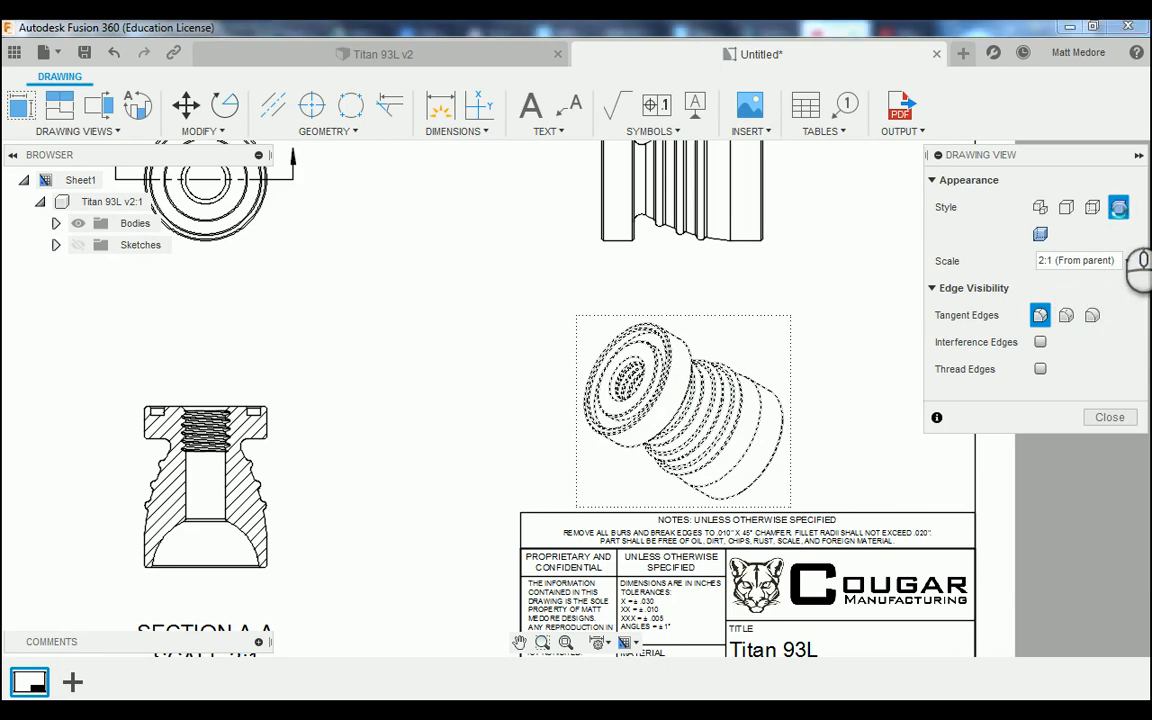
pyautogui.click(1106, 416)
# Examine the layout of the views on the sheet and the front view's circular edges and section line up close.
pyautogui.scroll(-1, 964, 381)
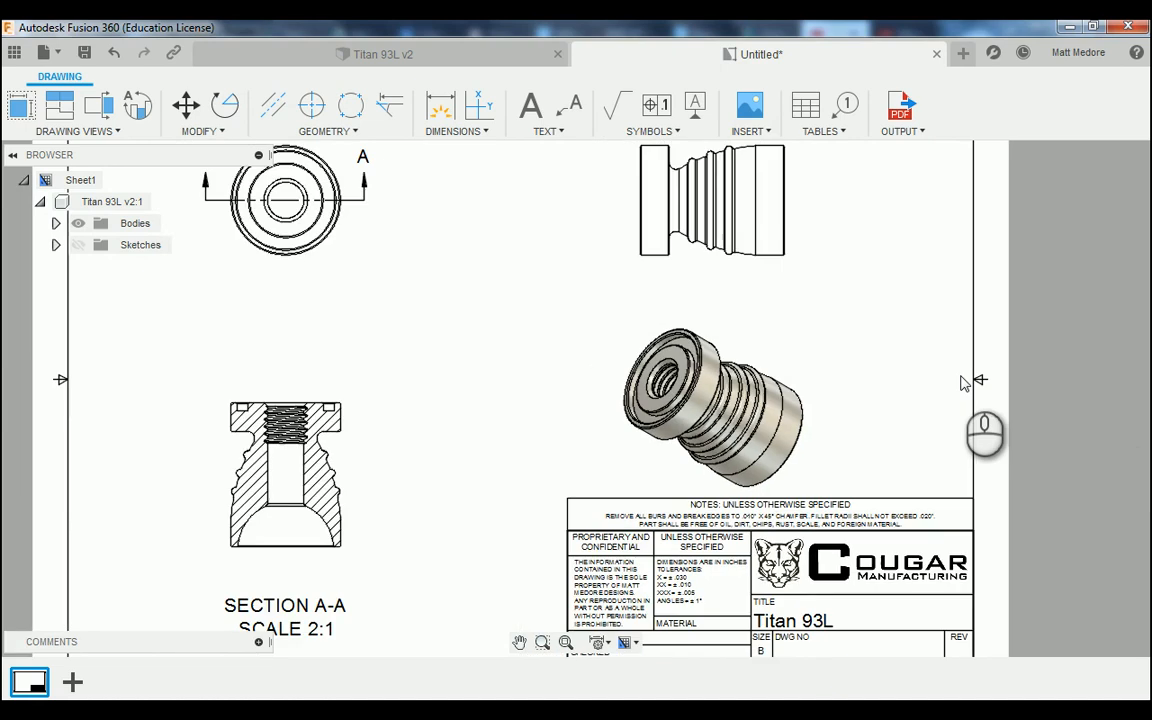
pyautogui.scroll(-1, 962, 382)
pyautogui.scroll(-1, 964, 382)
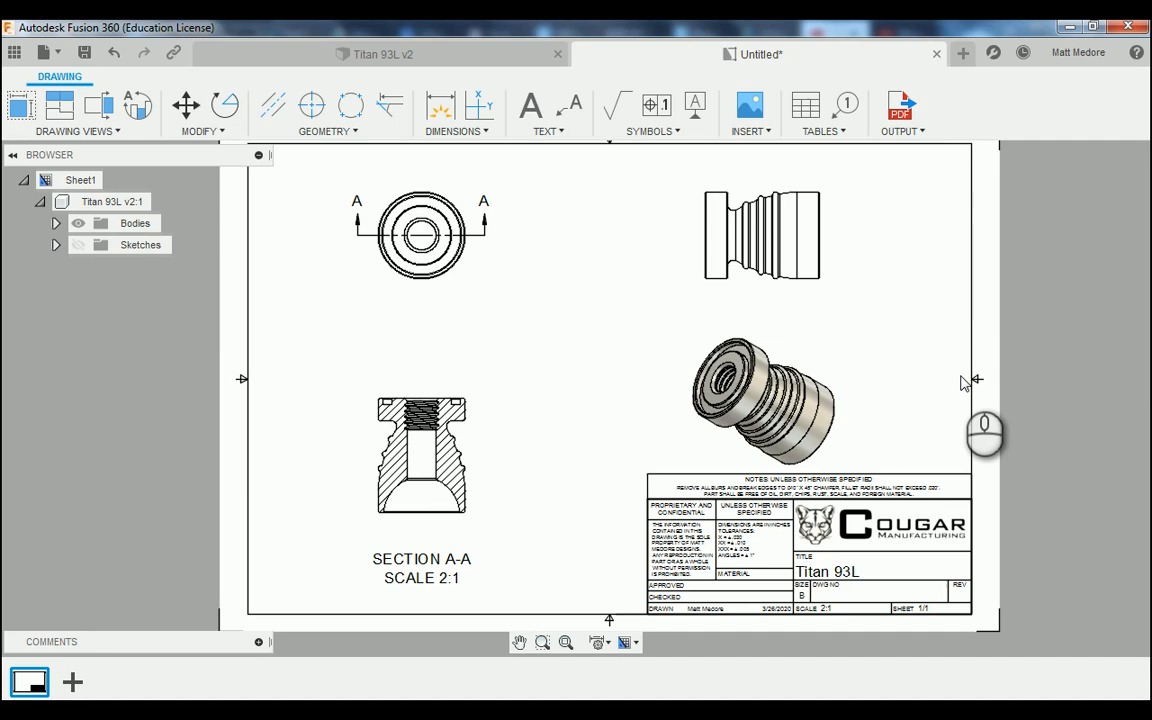
pyautogui.scroll(-1, 964, 382)
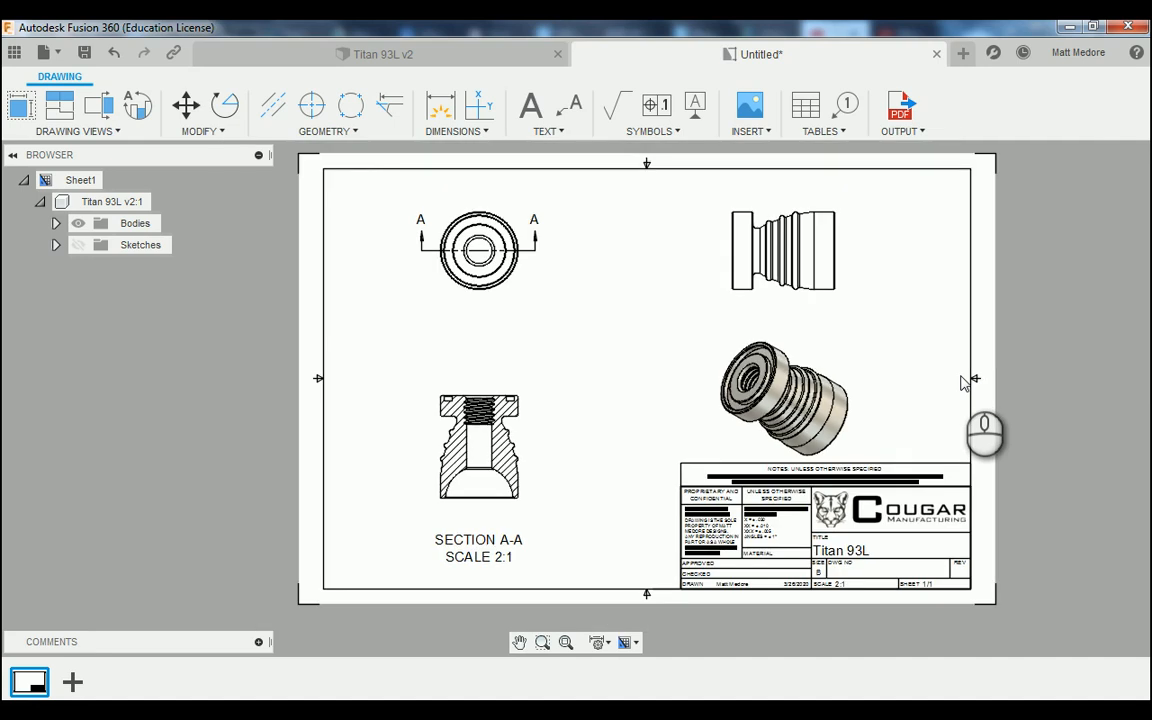
pyautogui.scroll(-1, 962, 382)
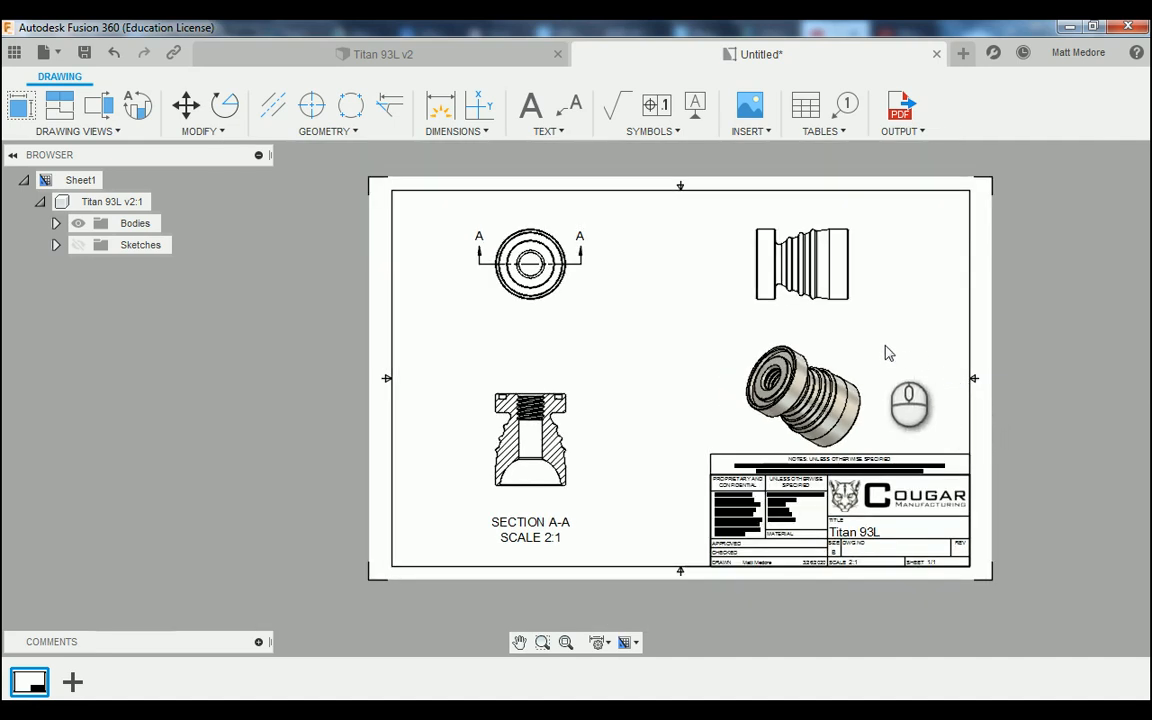
pyautogui.scroll(2, 476, 236)
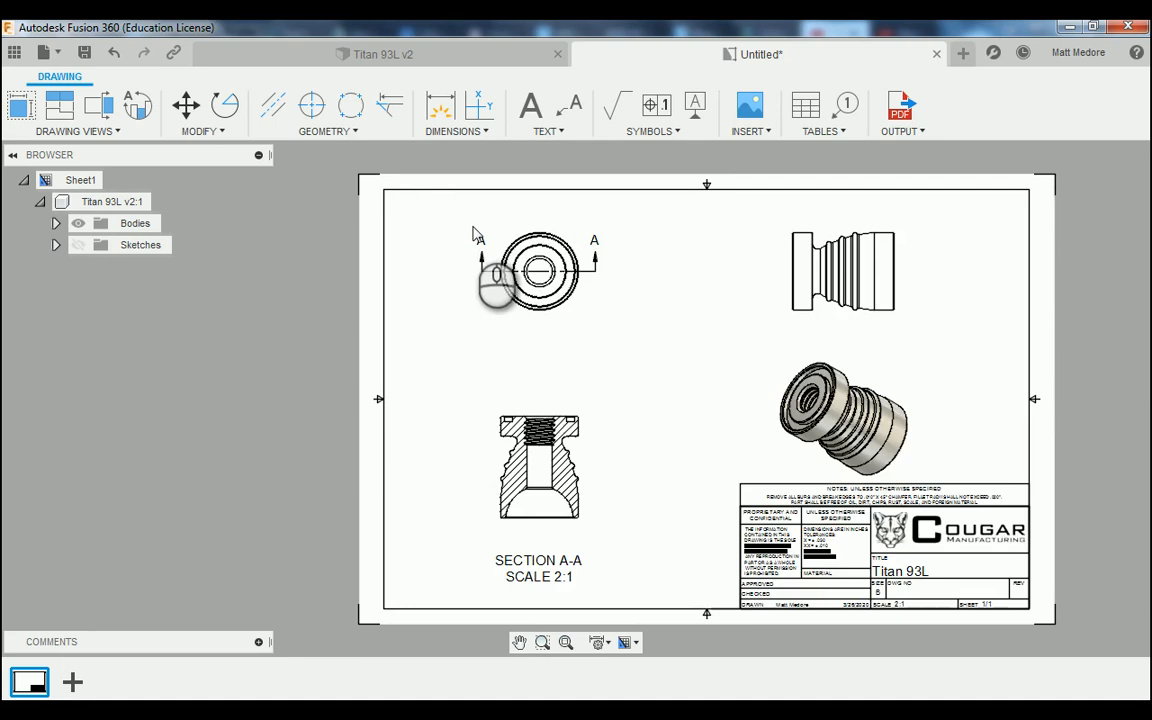
pyautogui.scroll(4, 476, 236)
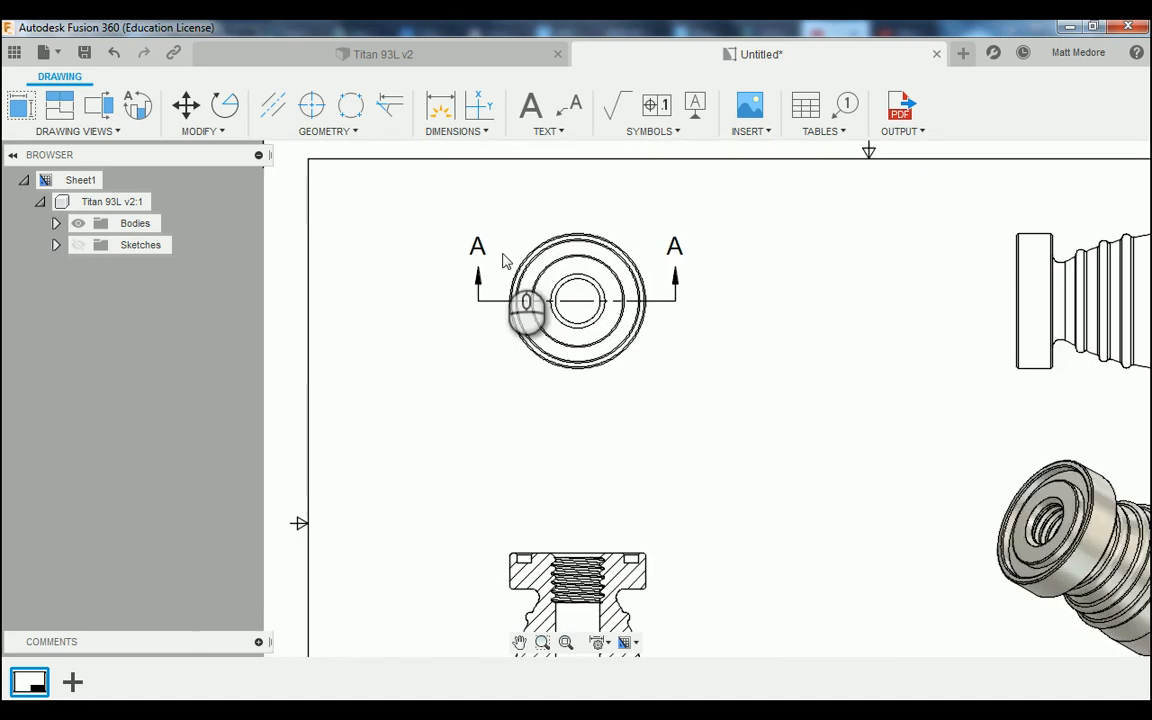
pyautogui.scroll(2, 505, 261)
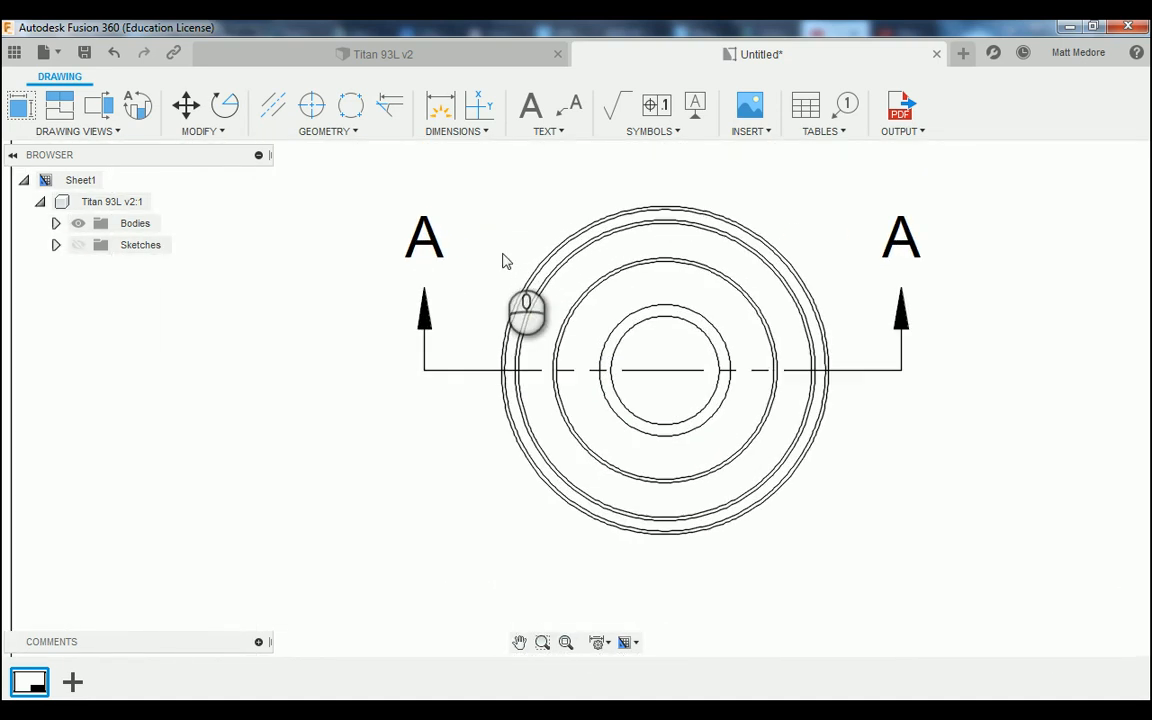
# Add diameter dimensions to the front view's outermost circle and the next circle pair inward, placing both above the view.
pyautogui.scroll(-1, 487, 474)
pyautogui.scroll(-1, 487, 474)
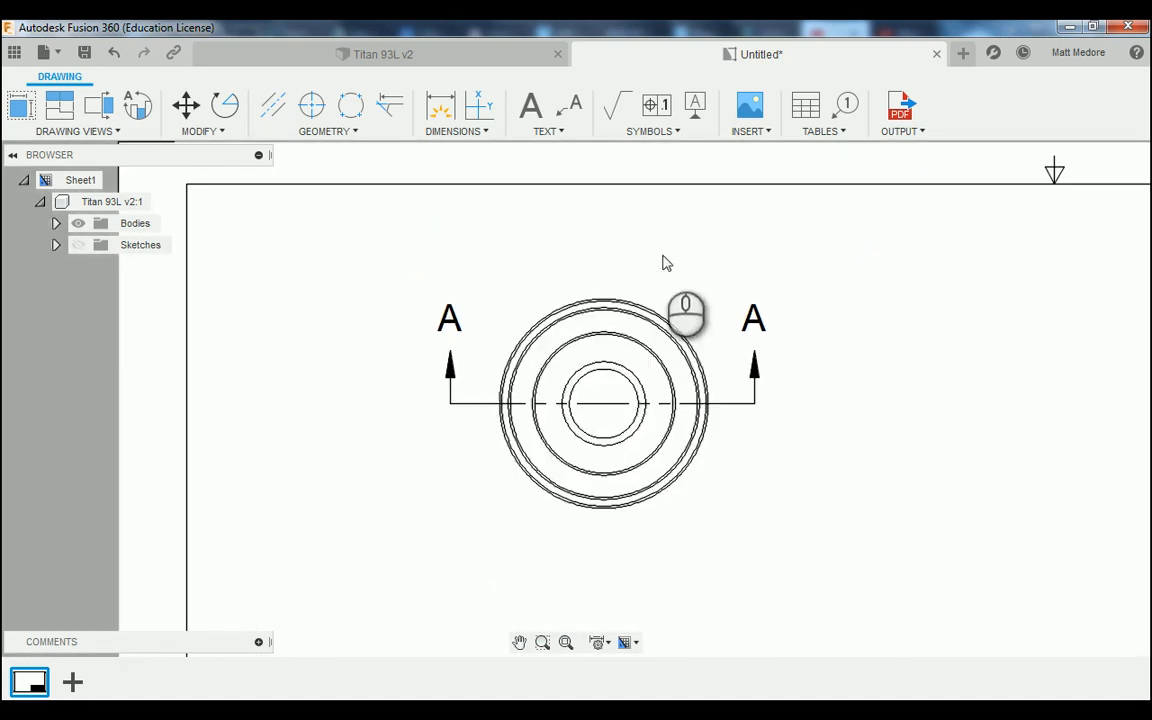
pyautogui.scroll(1, 620, 262)
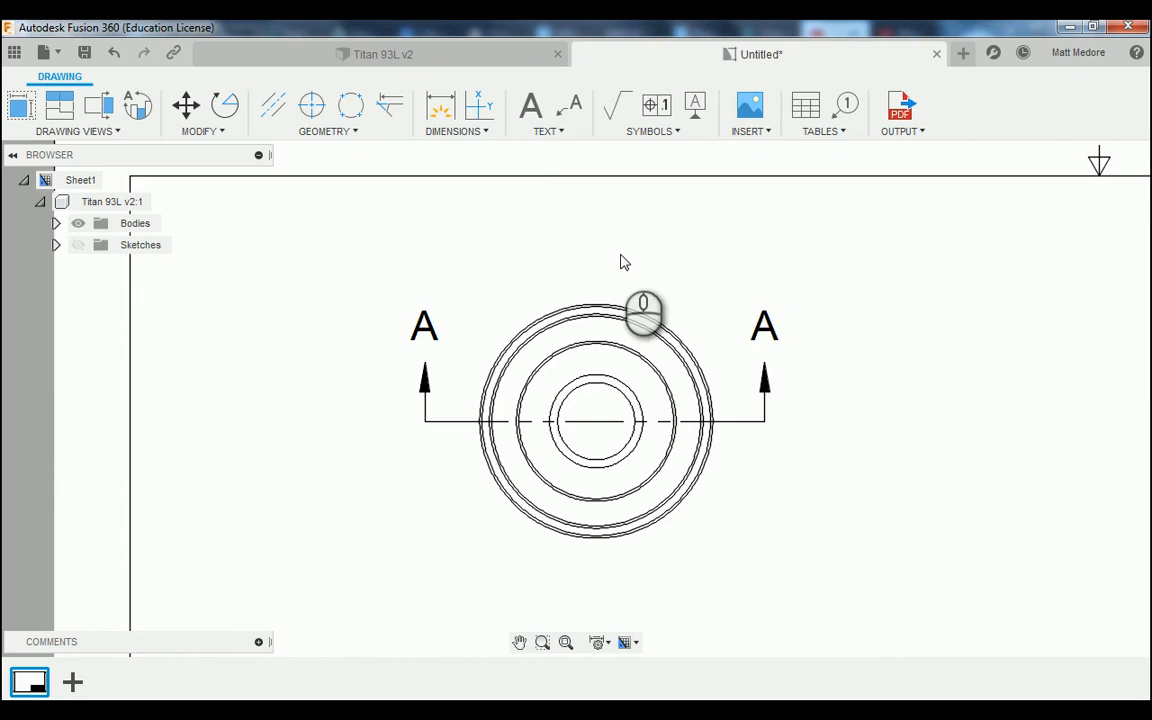
pyautogui.click(474, 136)
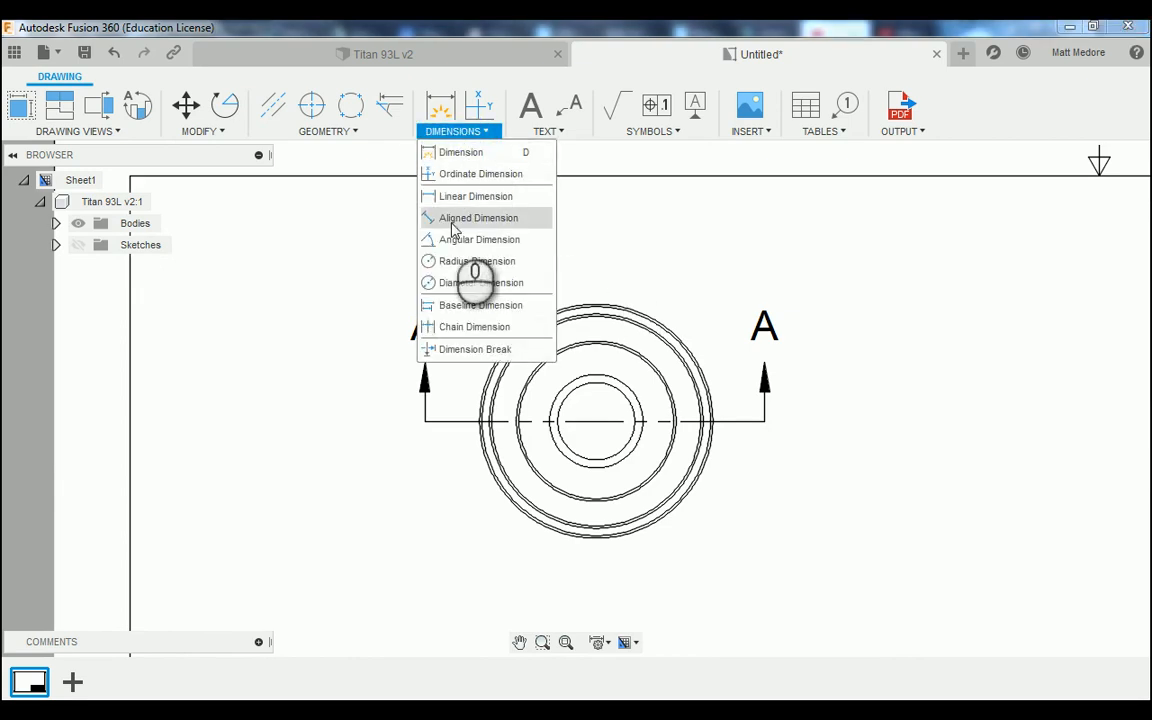
pyautogui.click(459, 291)
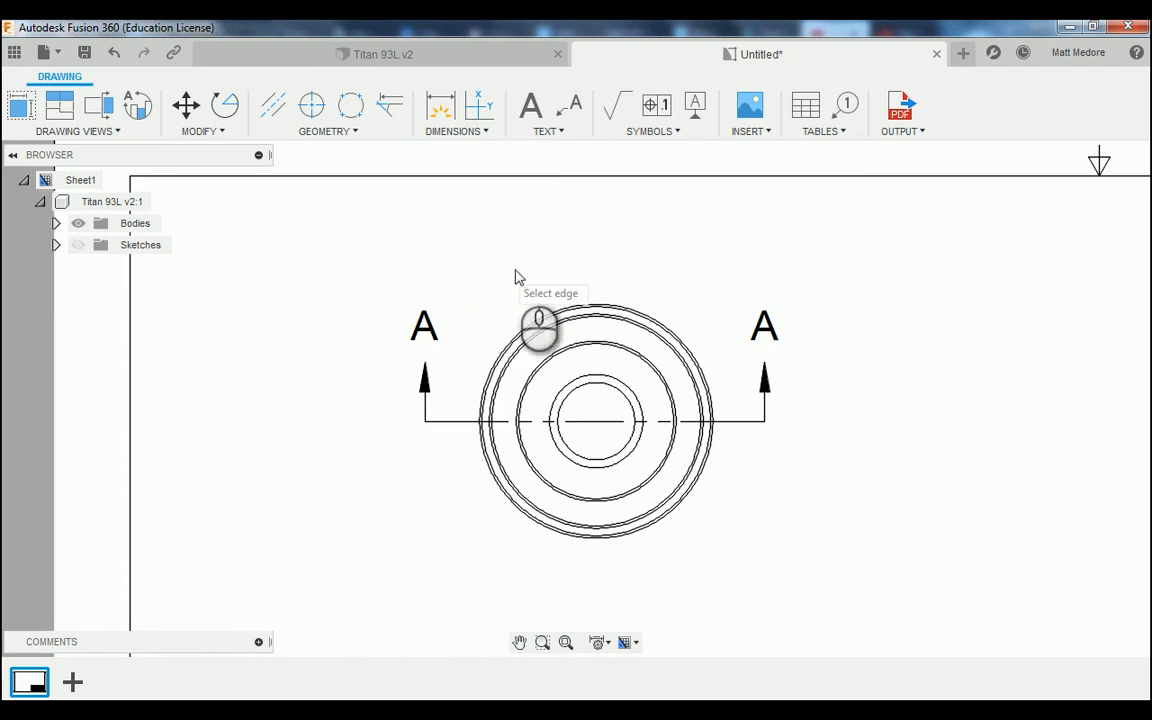
pyautogui.scroll(2, 606, 273)
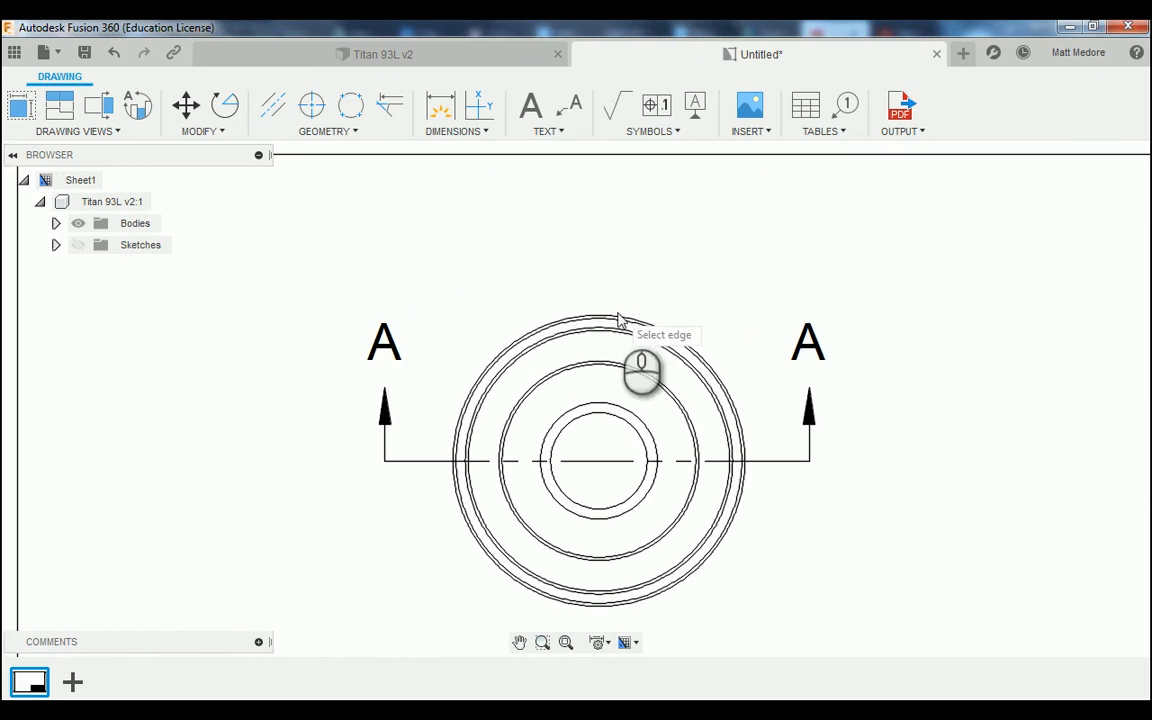
pyautogui.click(617, 315)
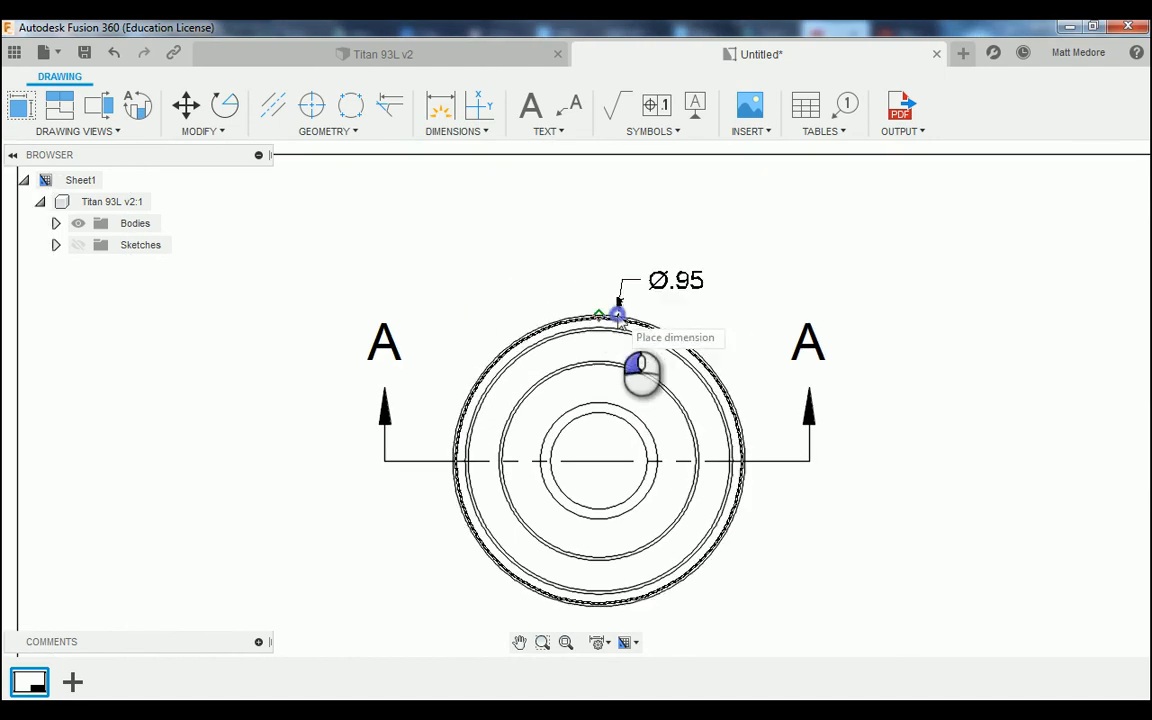
pyautogui.click(632, 189)
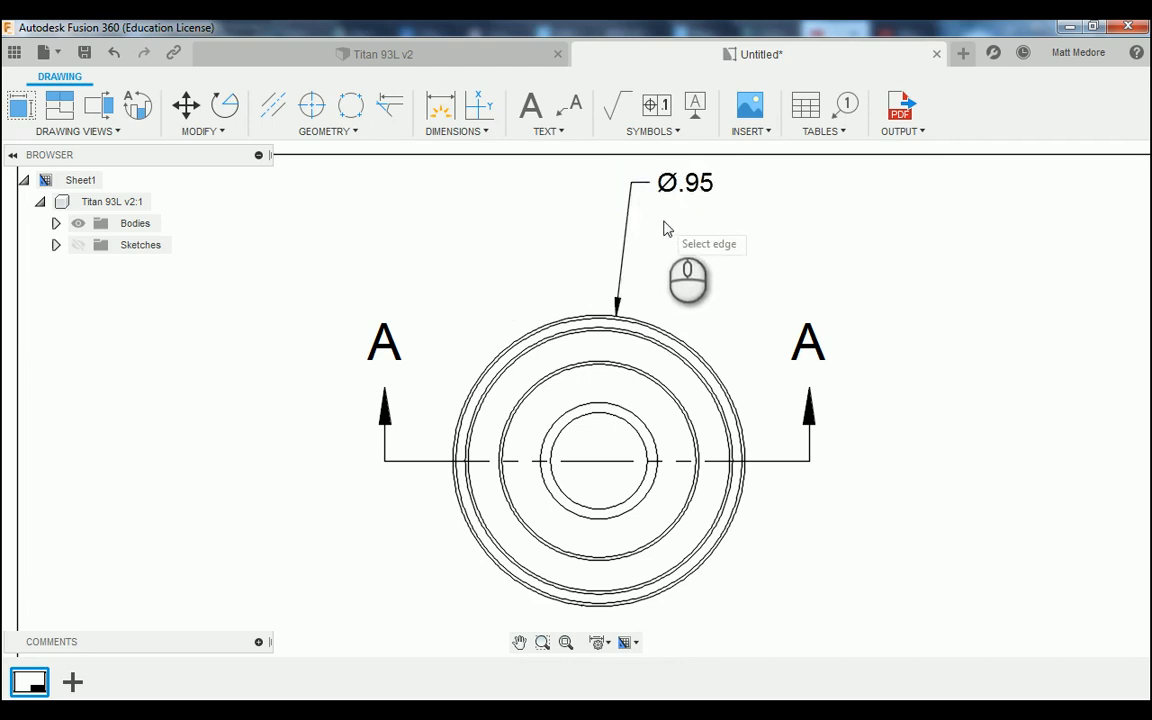
pyautogui.click(644, 349)
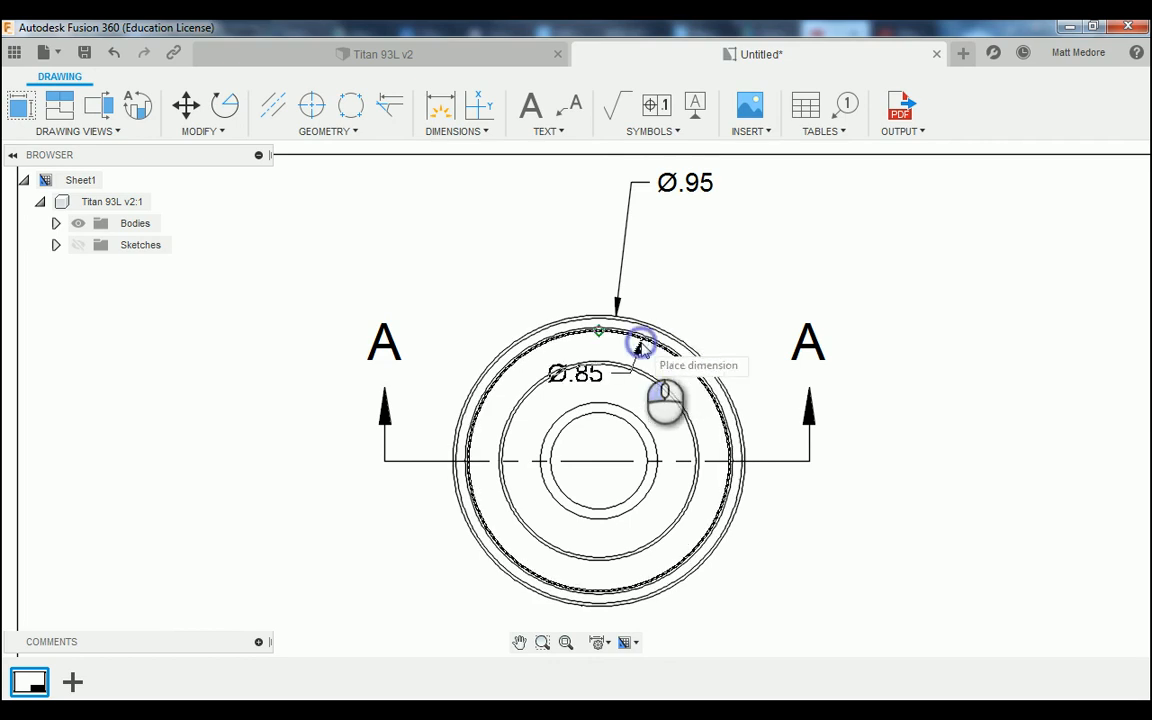
pyautogui.click(657, 233)
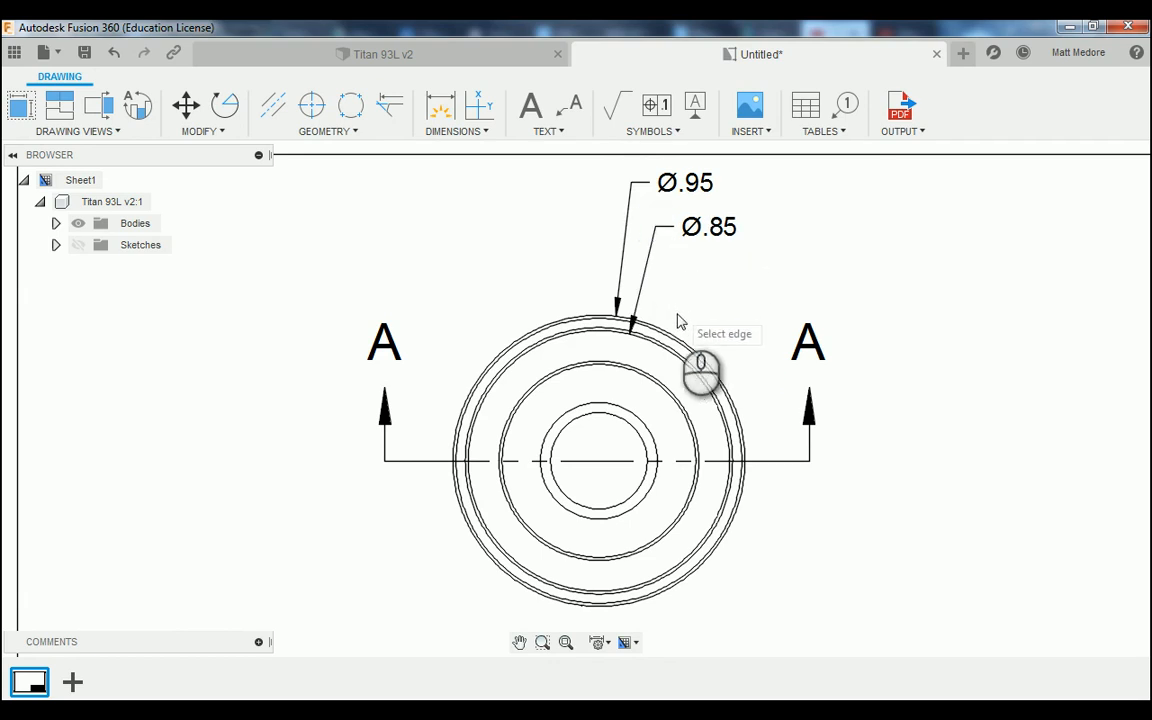
# Dimension the diameters of the front view's middle circle and central chamfer circle, placing them below the existing diameter labels.
pyautogui.click(661, 383)
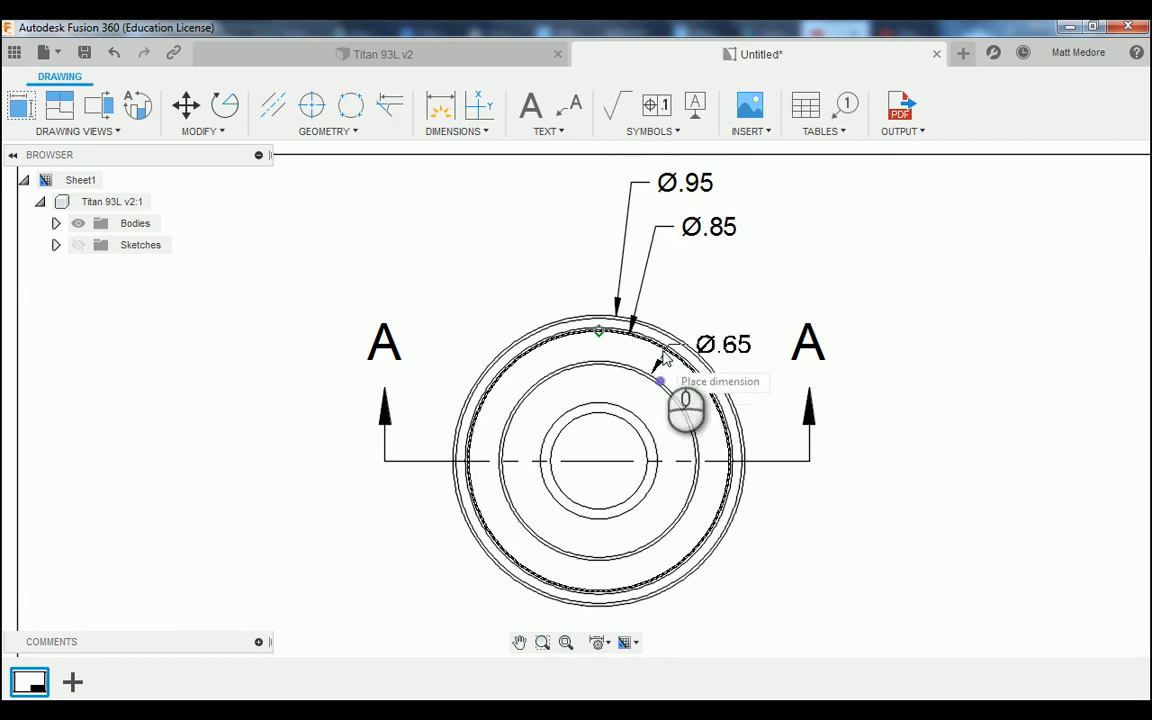
pyautogui.click(673, 270)
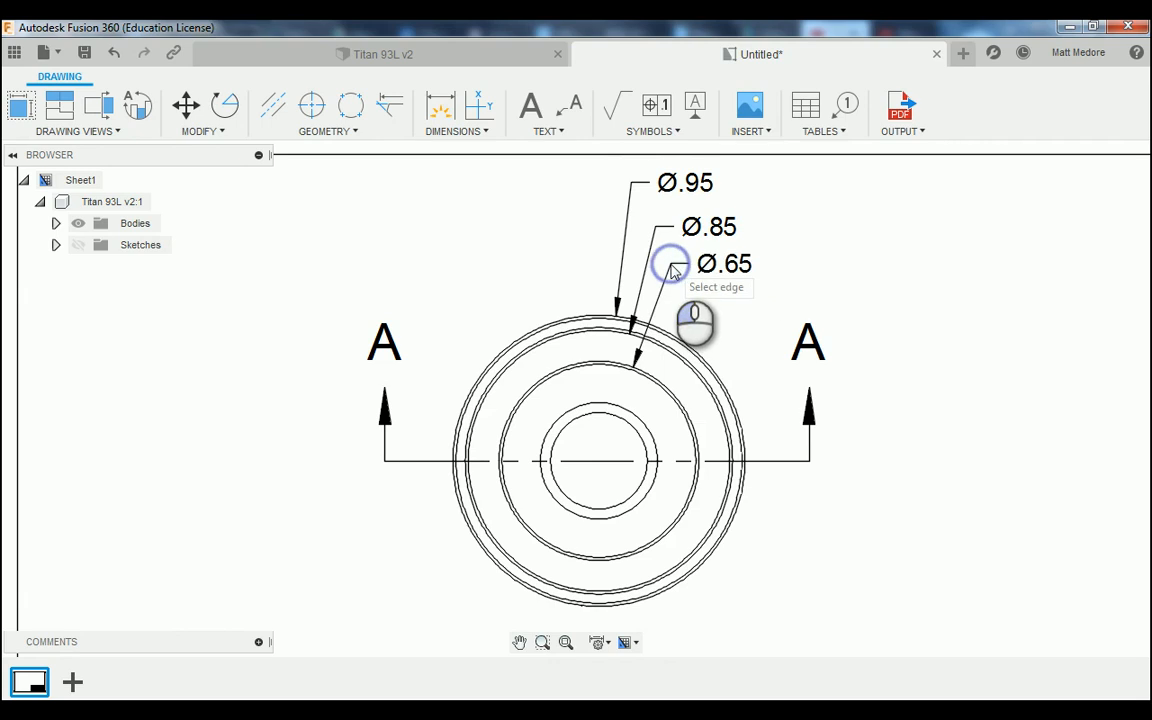
pyautogui.click(640, 426)
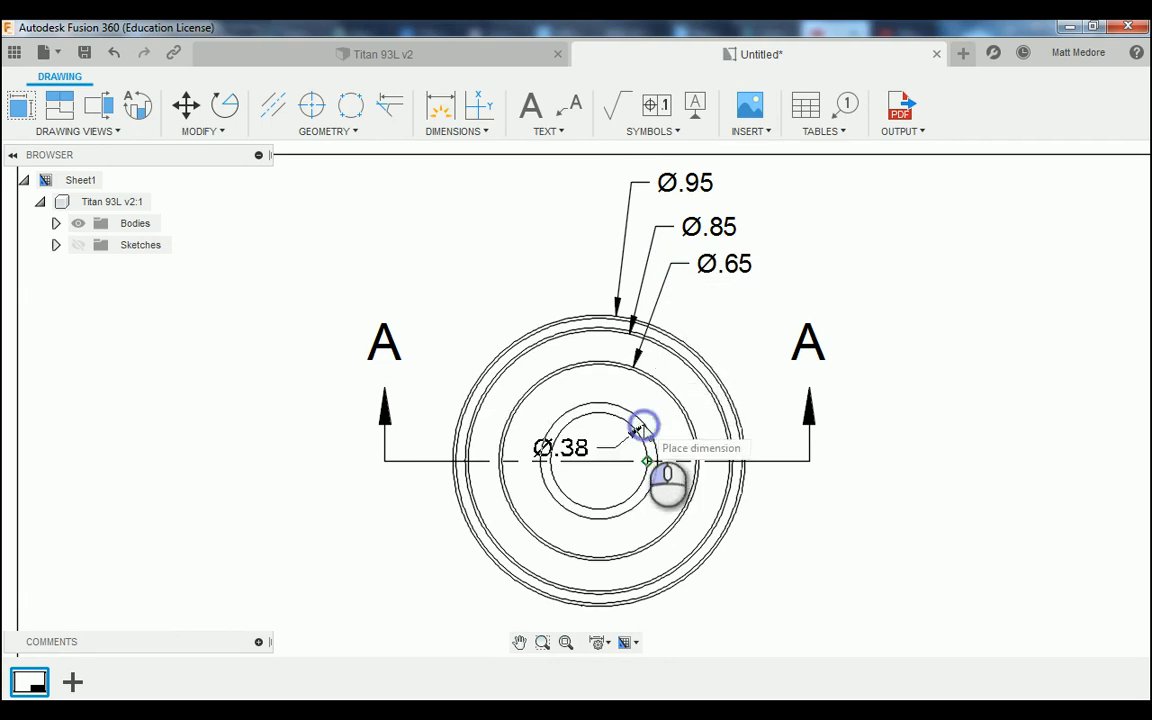
pyautogui.click(686, 308)
pyautogui.scroll(-3, 455, 358)
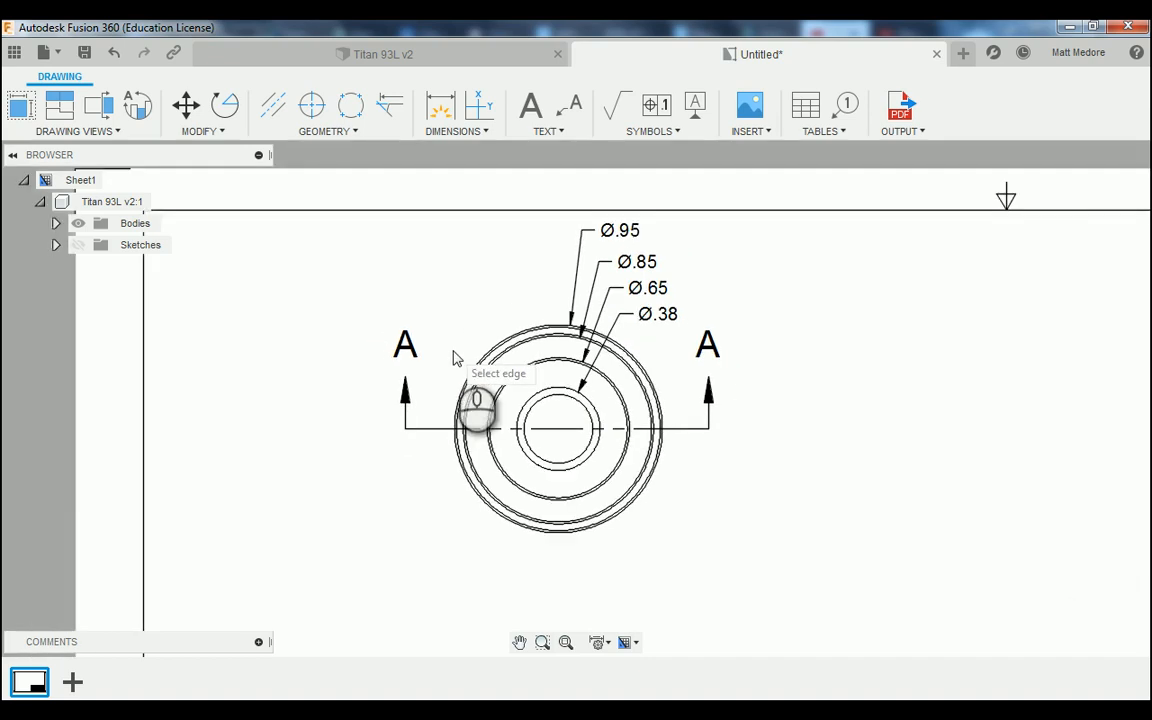
# Display trailing zeros and set the sheet's linear dimension precision to three decimals (0.123).
pyautogui.scroll(-1, 455, 358)
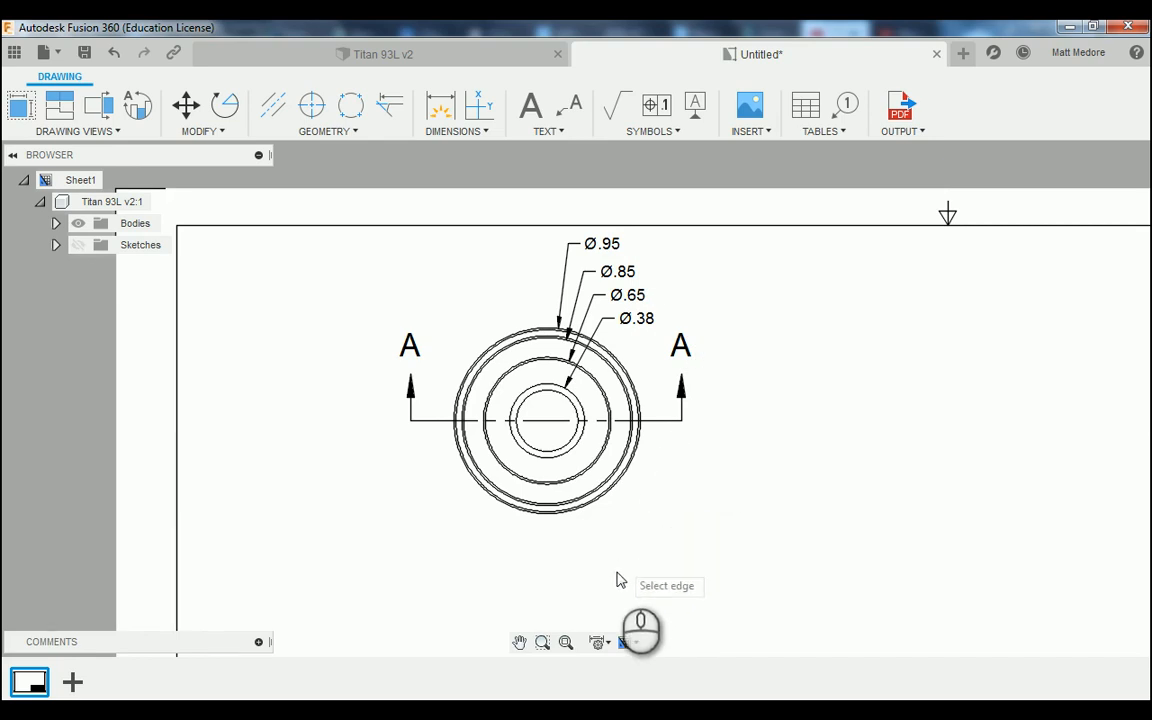
pyautogui.click(598, 643)
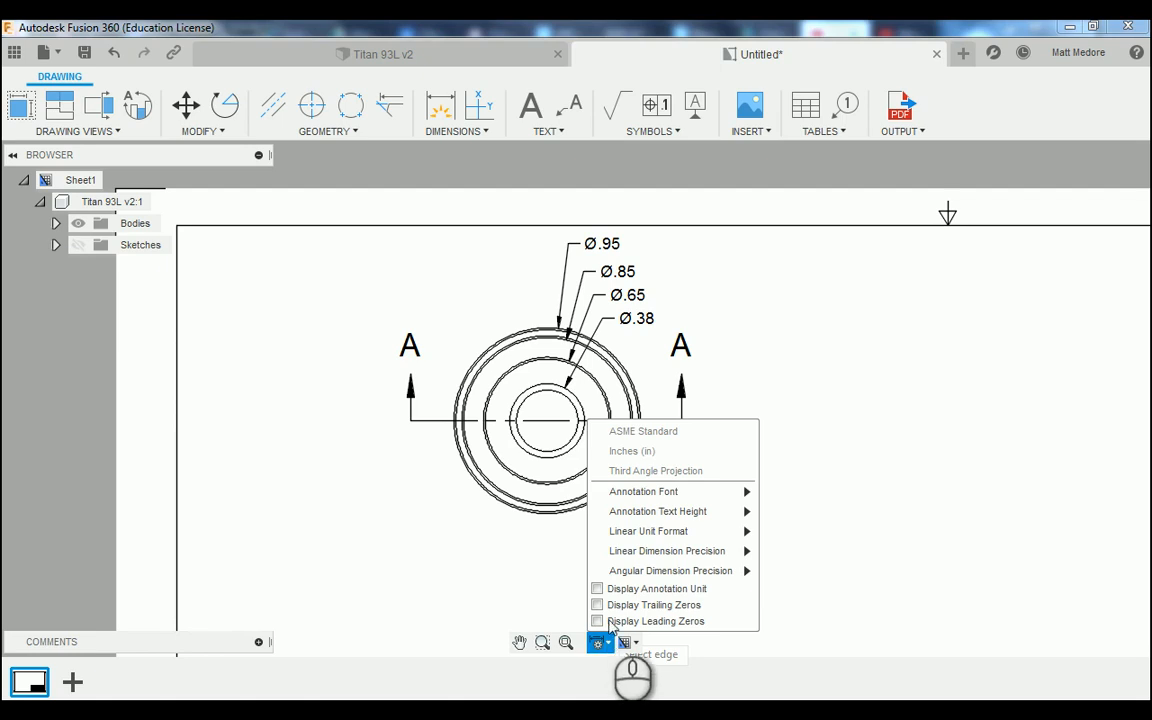
pyautogui.click(596, 607)
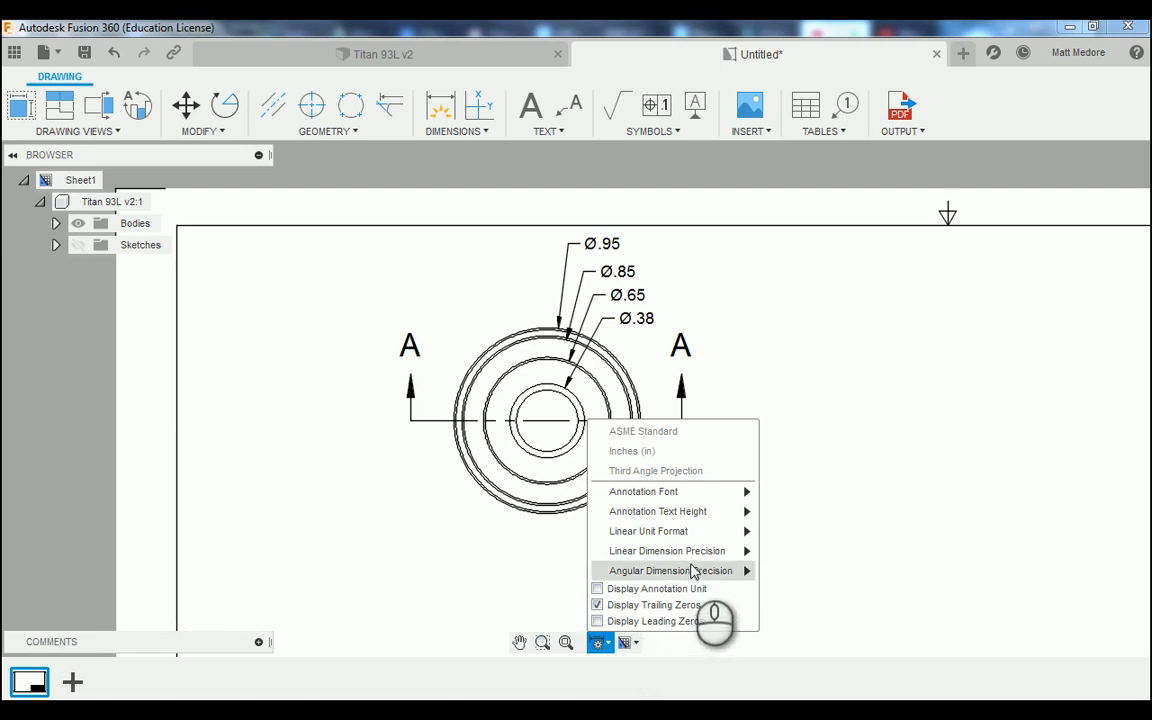
pyautogui.moveTo(706, 558)
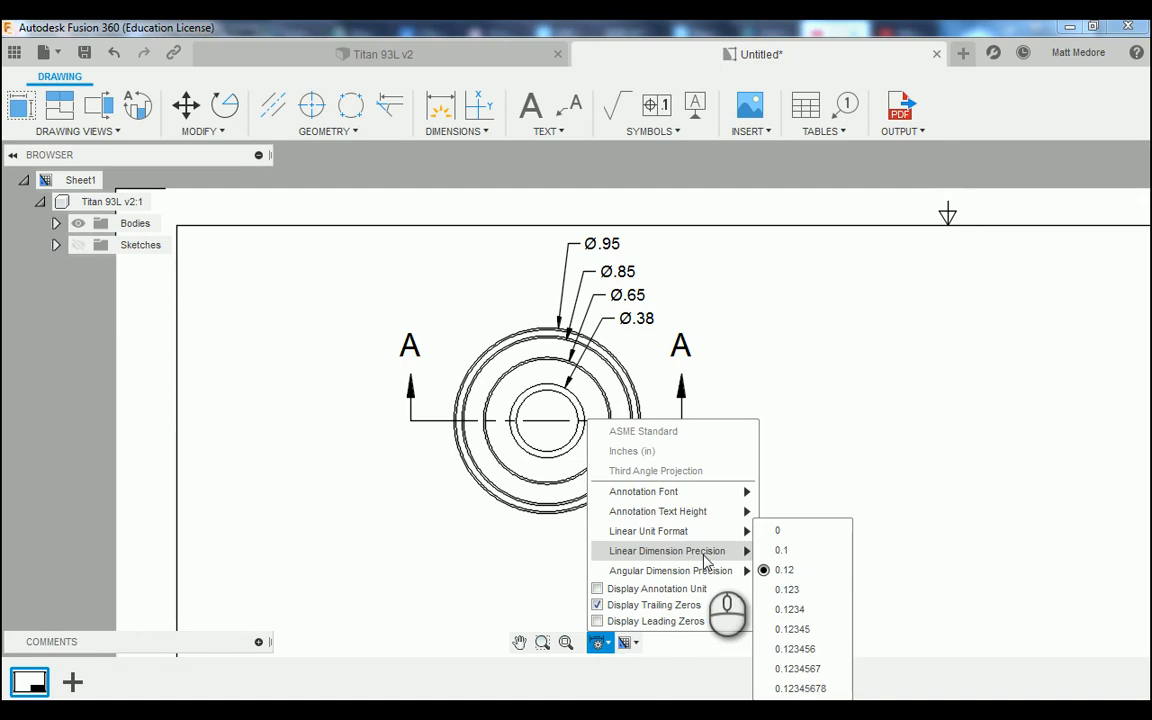
pyautogui.click(822, 597)
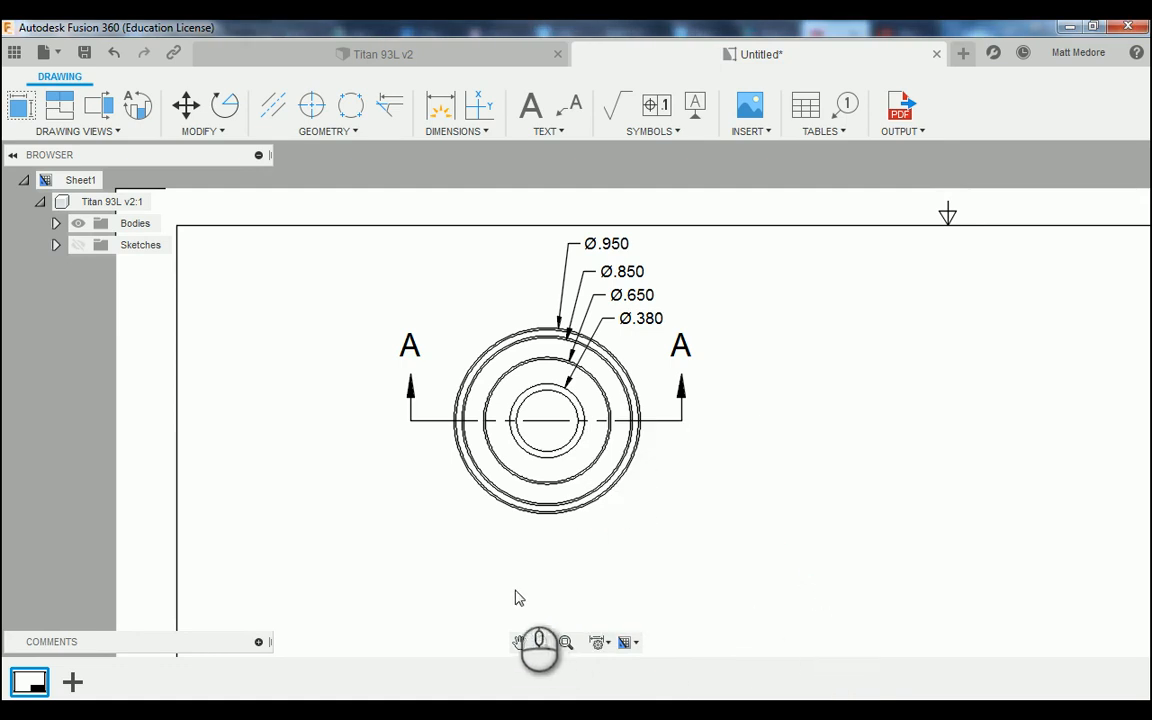
# Move the Ø.380 and Ø.650 dimension labels farther right of the front view with their leader bends vertically aligned.
pyautogui.scroll(-1, 452, 581)
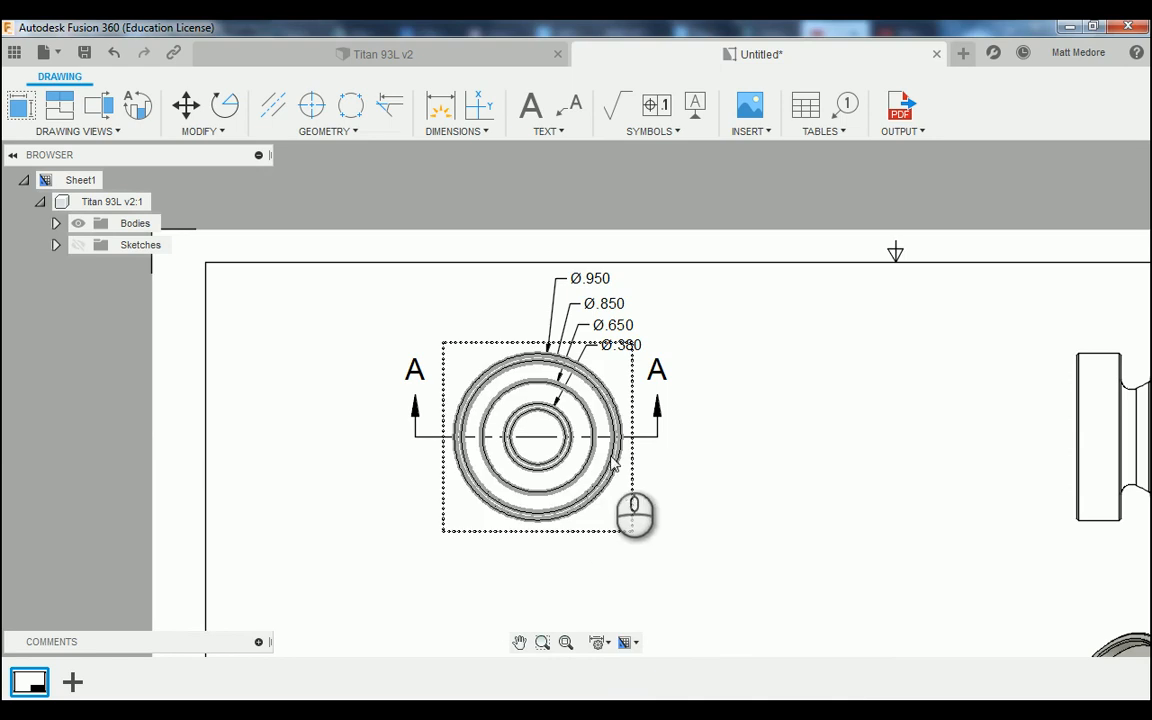
pyautogui.scroll(1, 690, 317)
pyautogui.scroll(2, 700, 325)
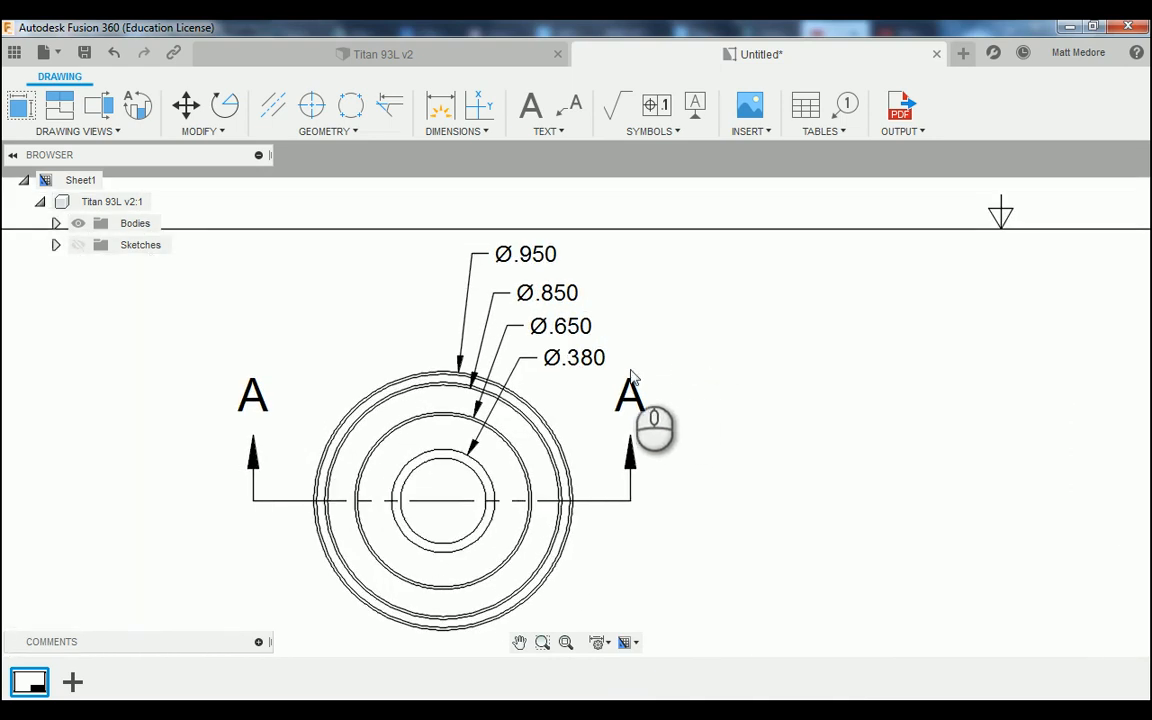
pyautogui.click(553, 356)
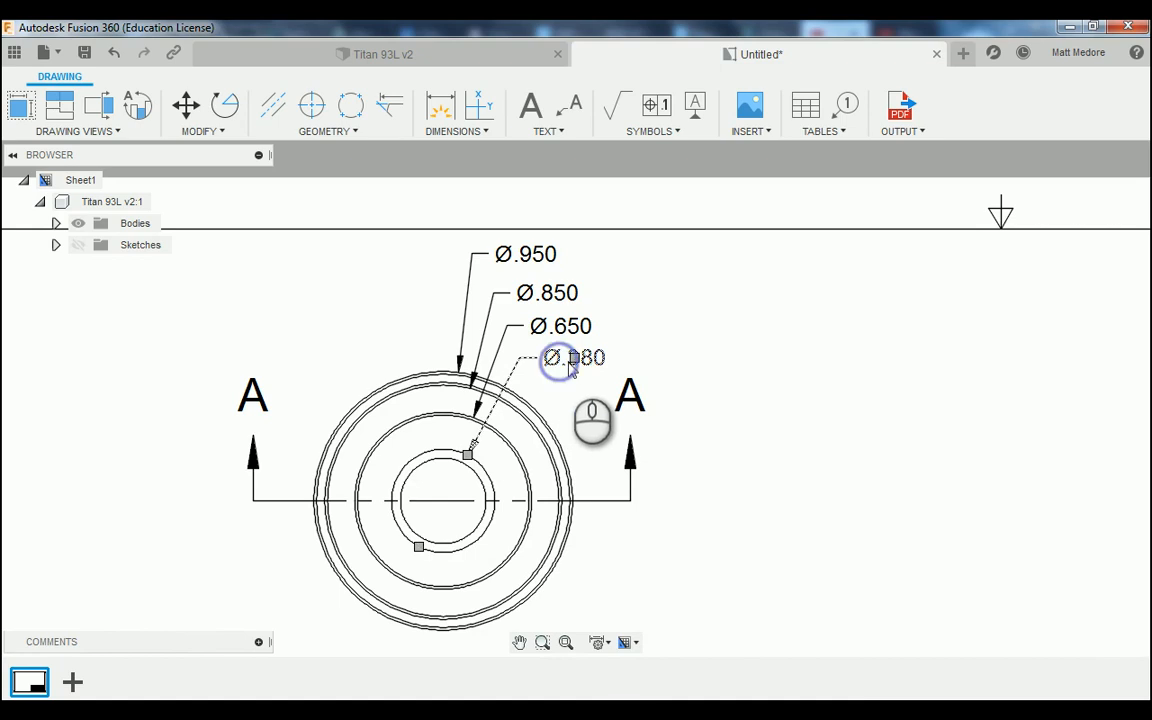
pyautogui.click(574, 357)
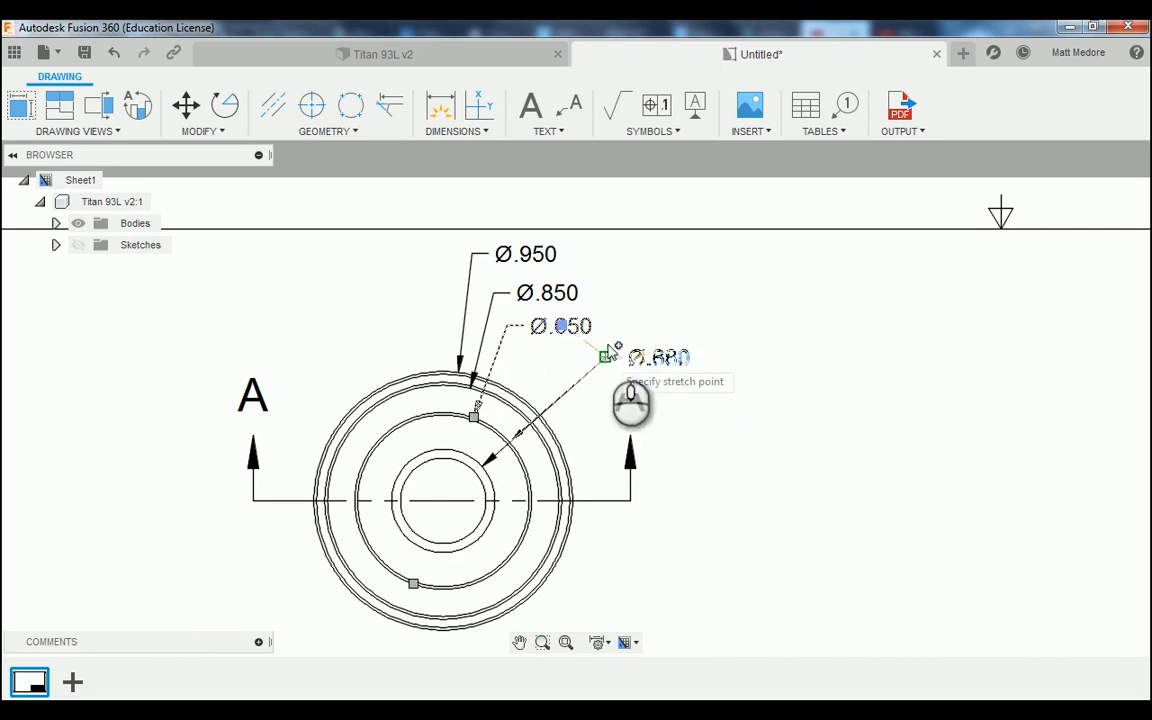
pyautogui.click(603, 322)
# Shift the Ø.850 and Ø.950 dimension labels right, aligning them in a column above the two inner diameter labels.
pyautogui.click(548, 292)
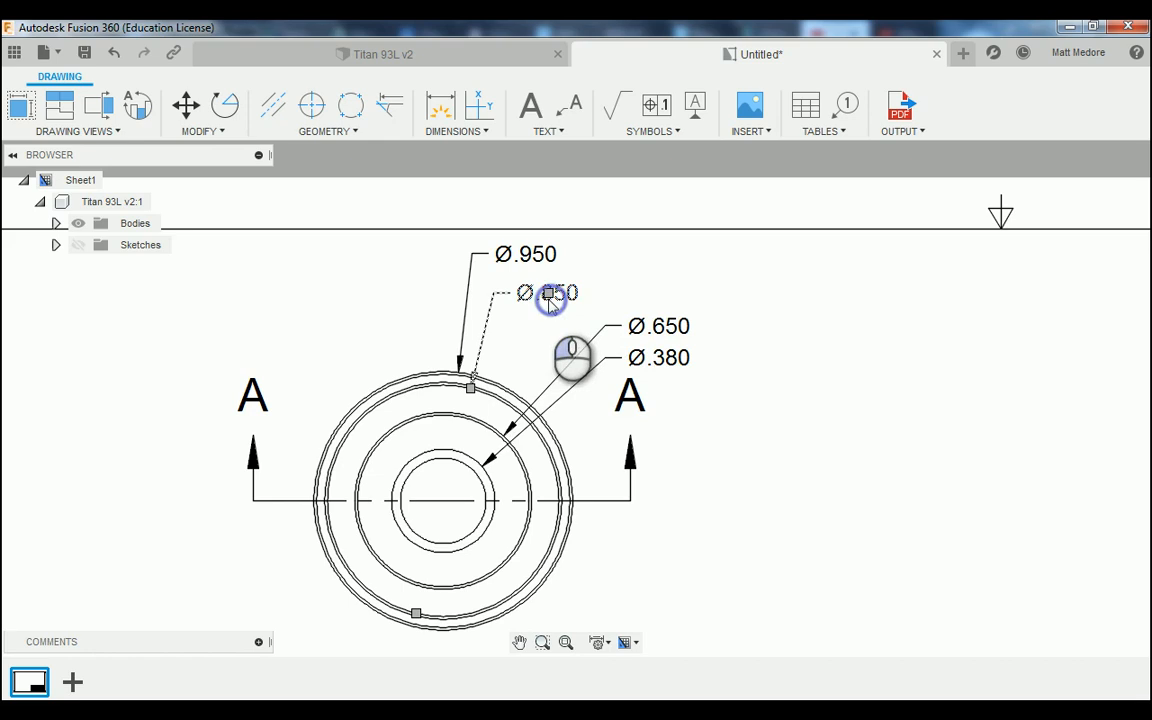
pyautogui.click(548, 292)
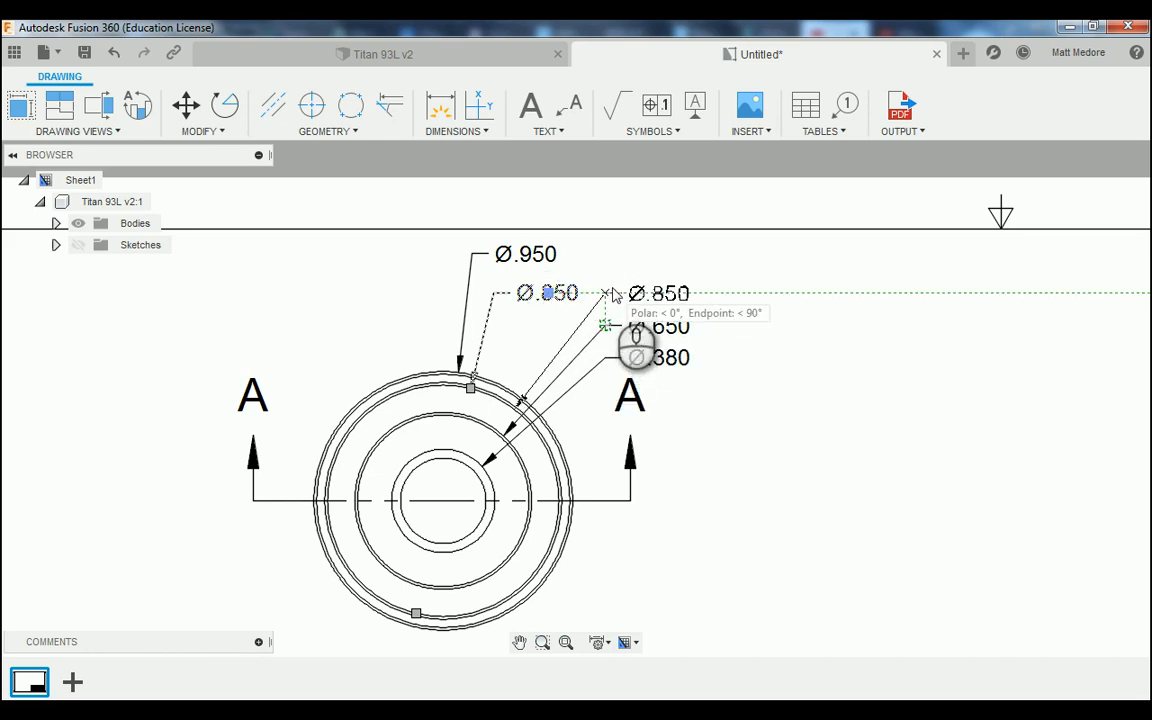
pyautogui.click(611, 293)
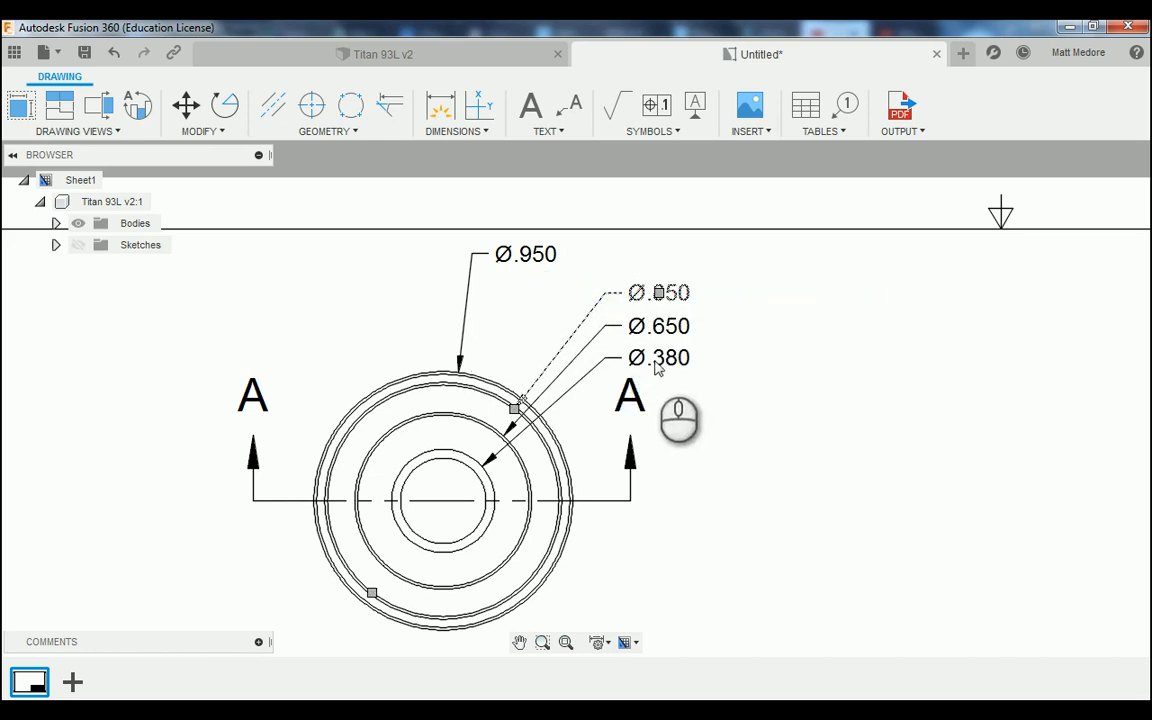
pyautogui.click(514, 255)
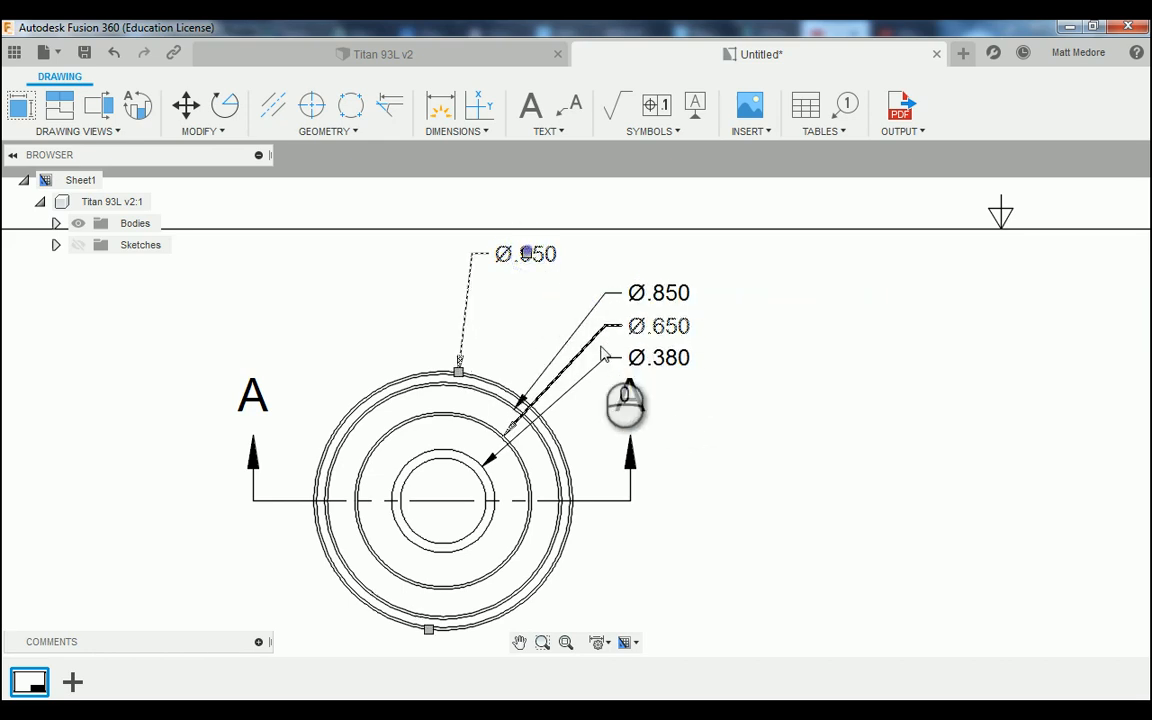
pyautogui.click(524, 254)
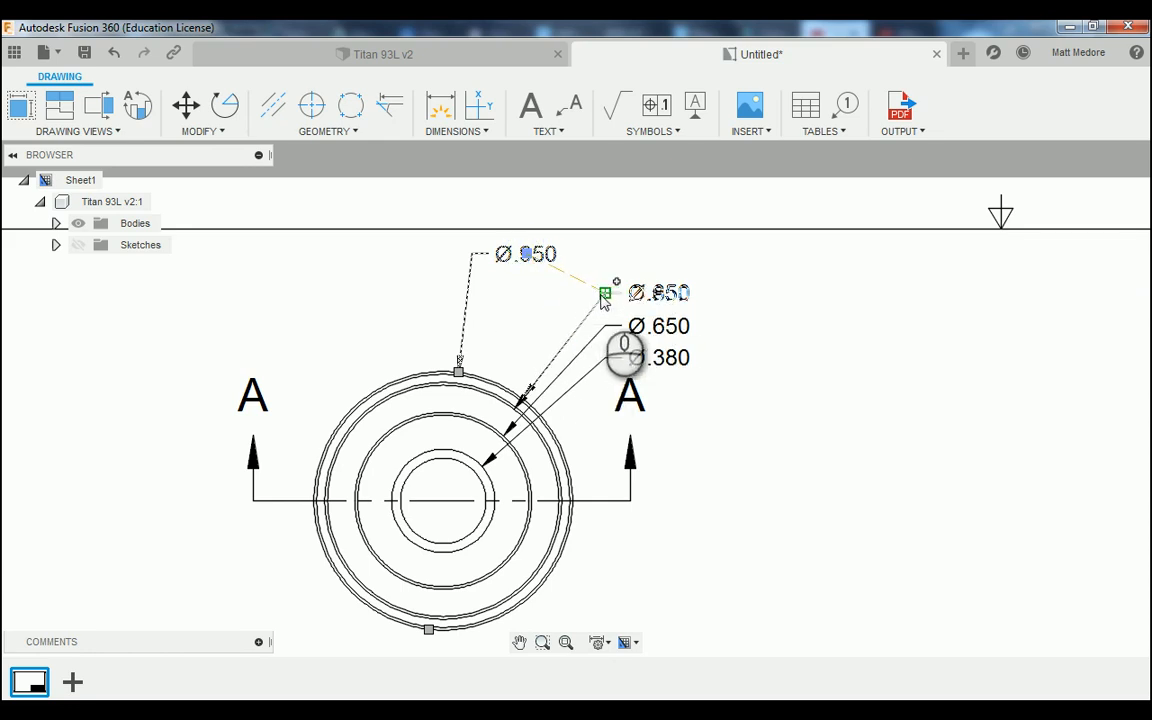
pyautogui.click(605, 256)
pyautogui.click(777, 419)
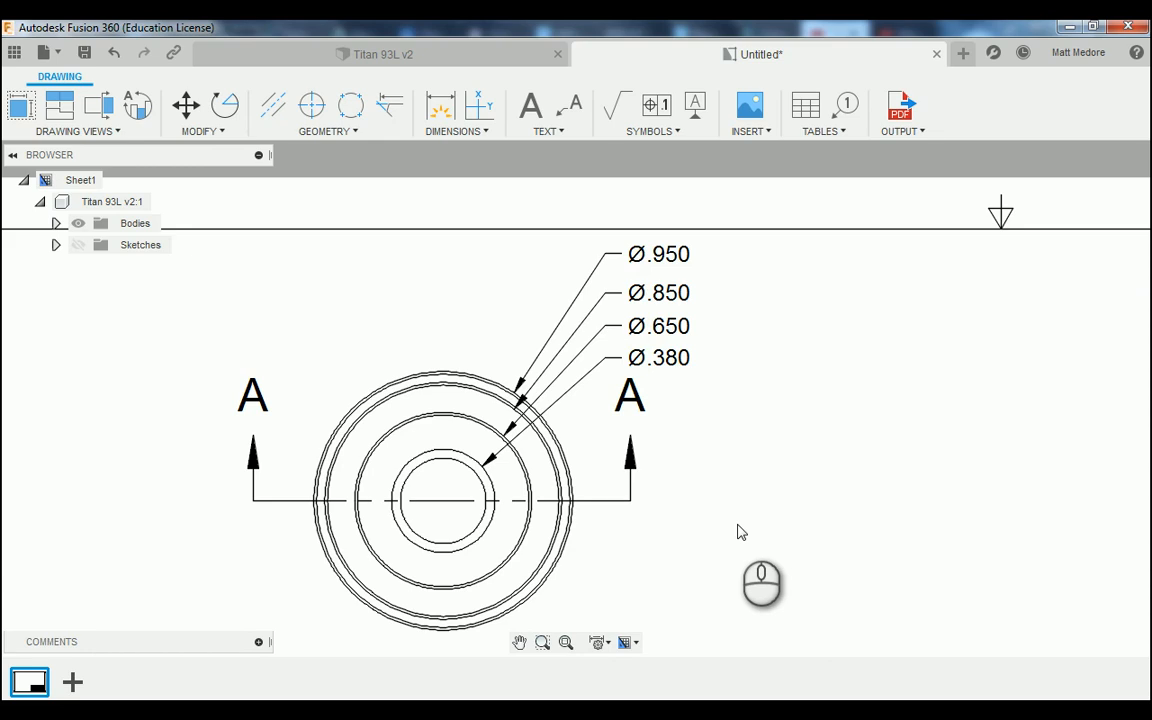
# Edit the front view's Ø.380 dimension text to read CHAMFER Ø.380 X 45°, using the degree symbol.
pyautogui.doubleClick(676, 362)
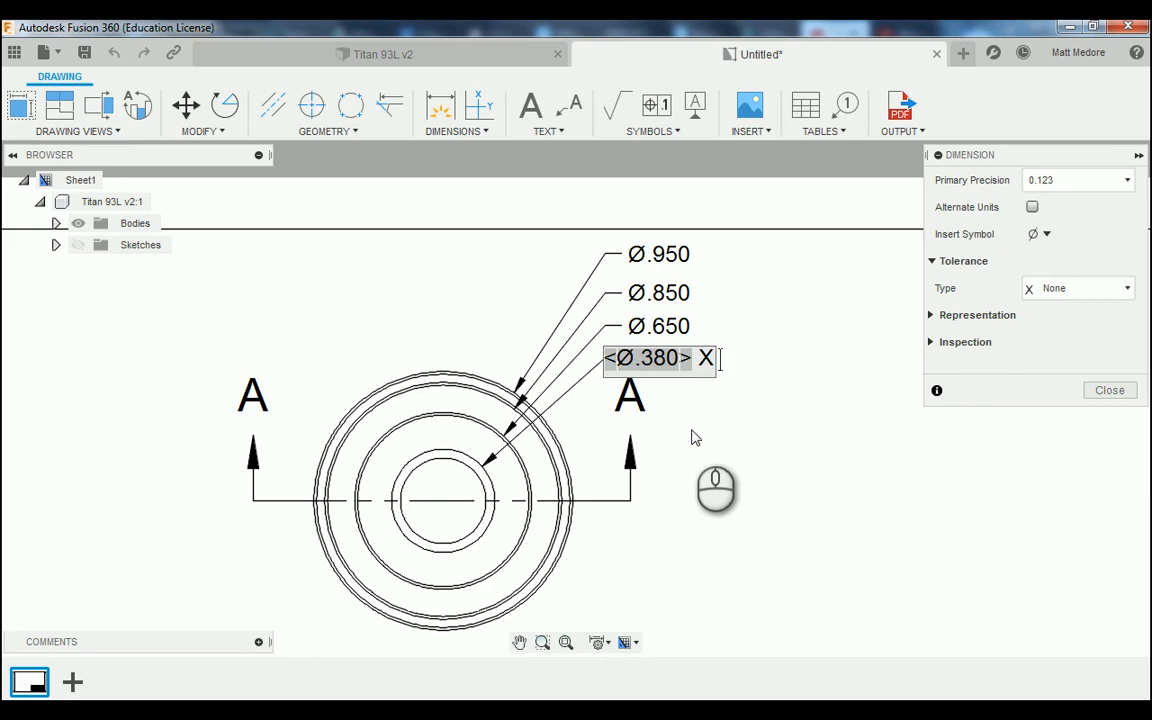
pyautogui.write('5')
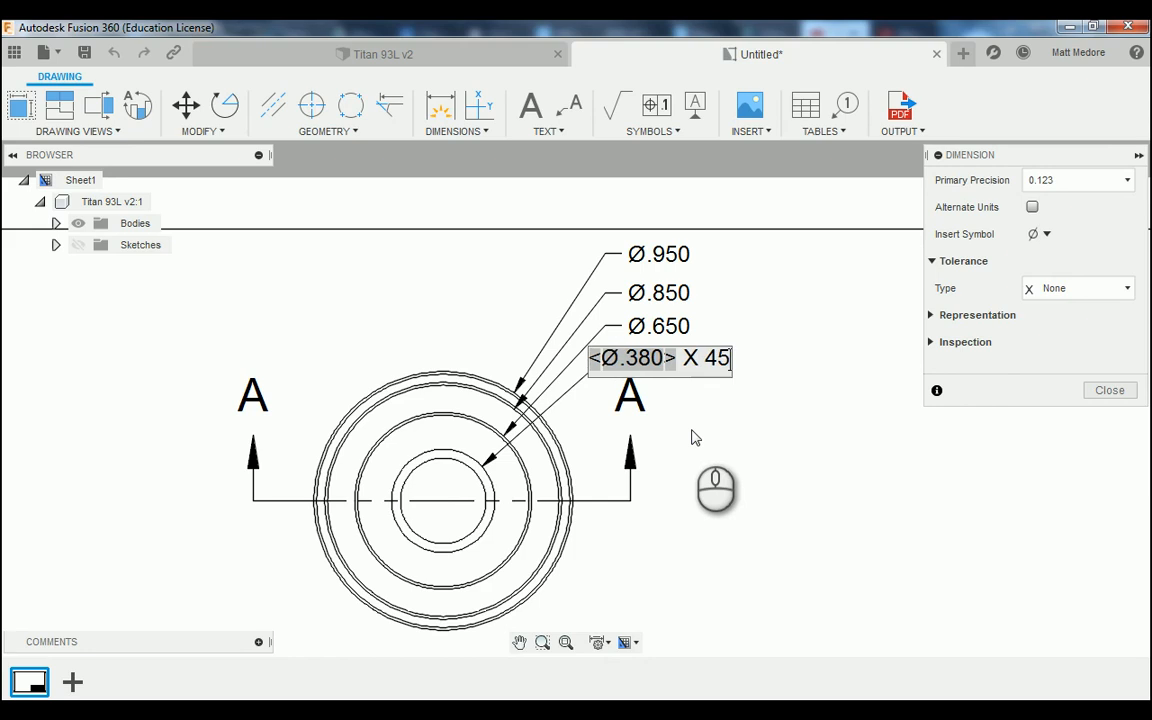
pyautogui.click(1047, 236)
pyautogui.click(1060, 254)
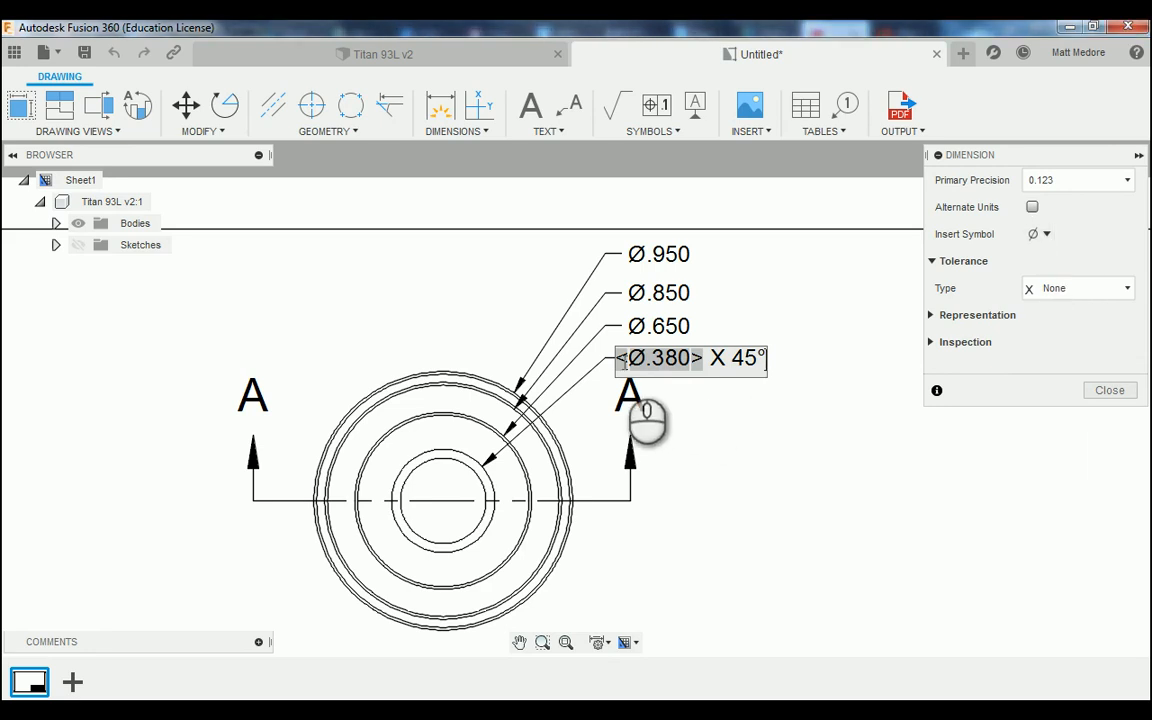
pyautogui.click(619, 361)
pyautogui.write('CHAMFE')
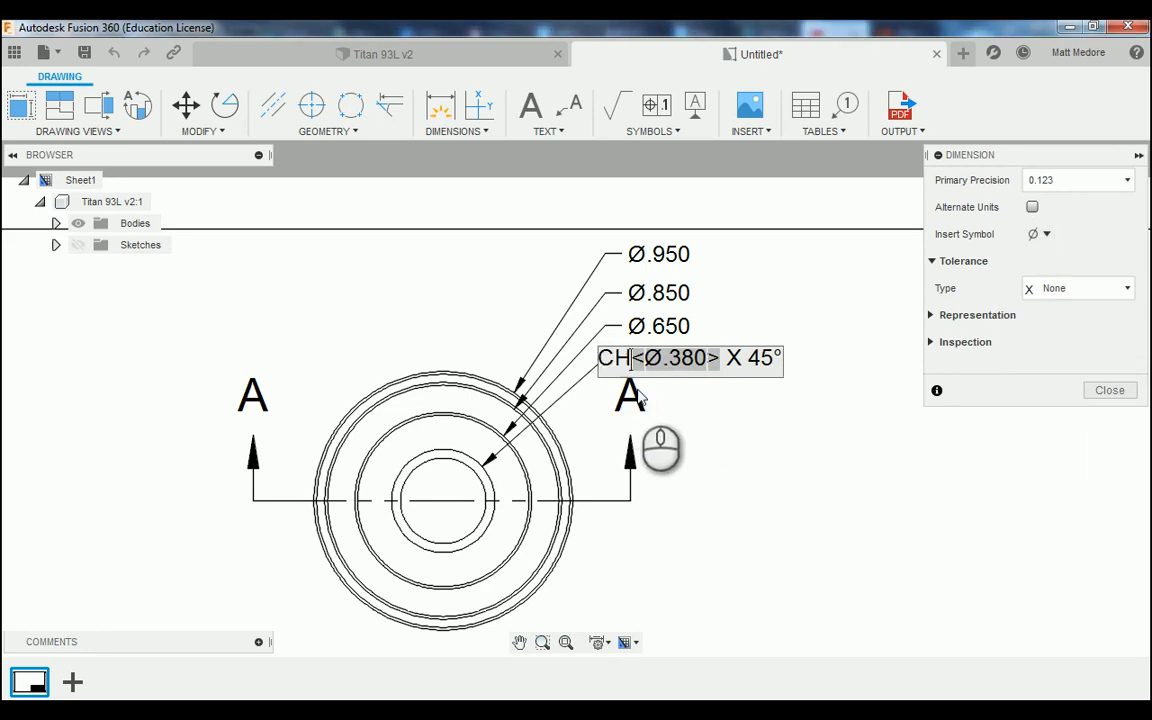
pyautogui.write('R')
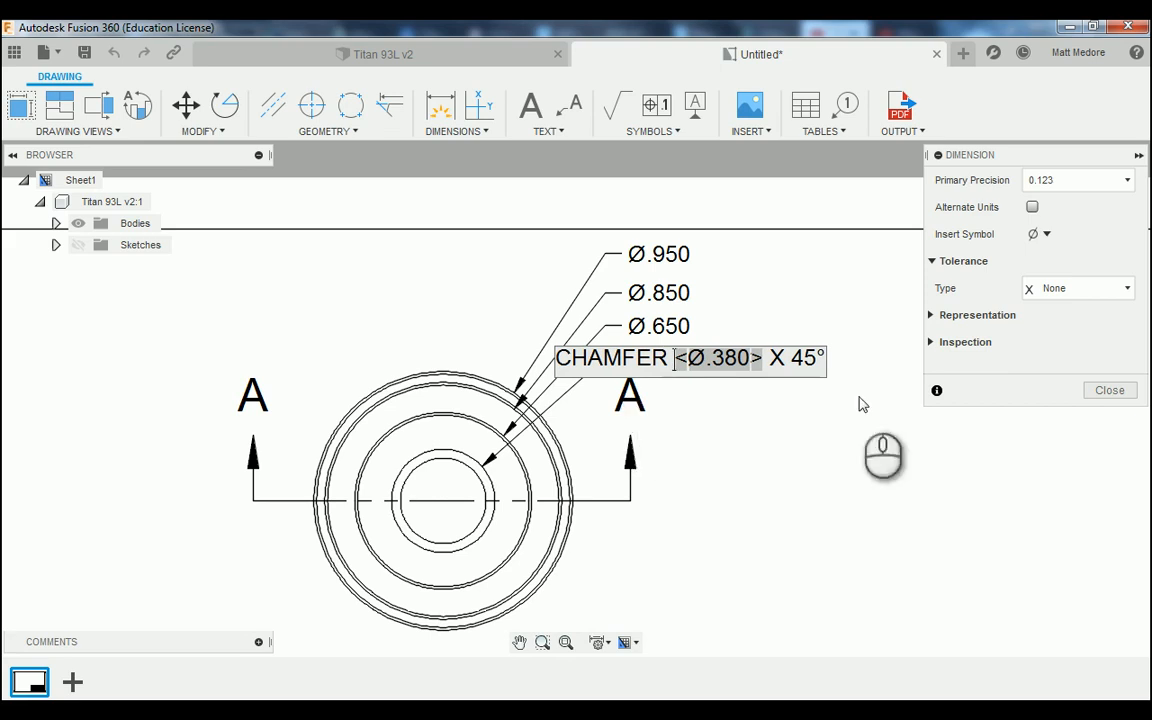
pyautogui.click(1109, 390)
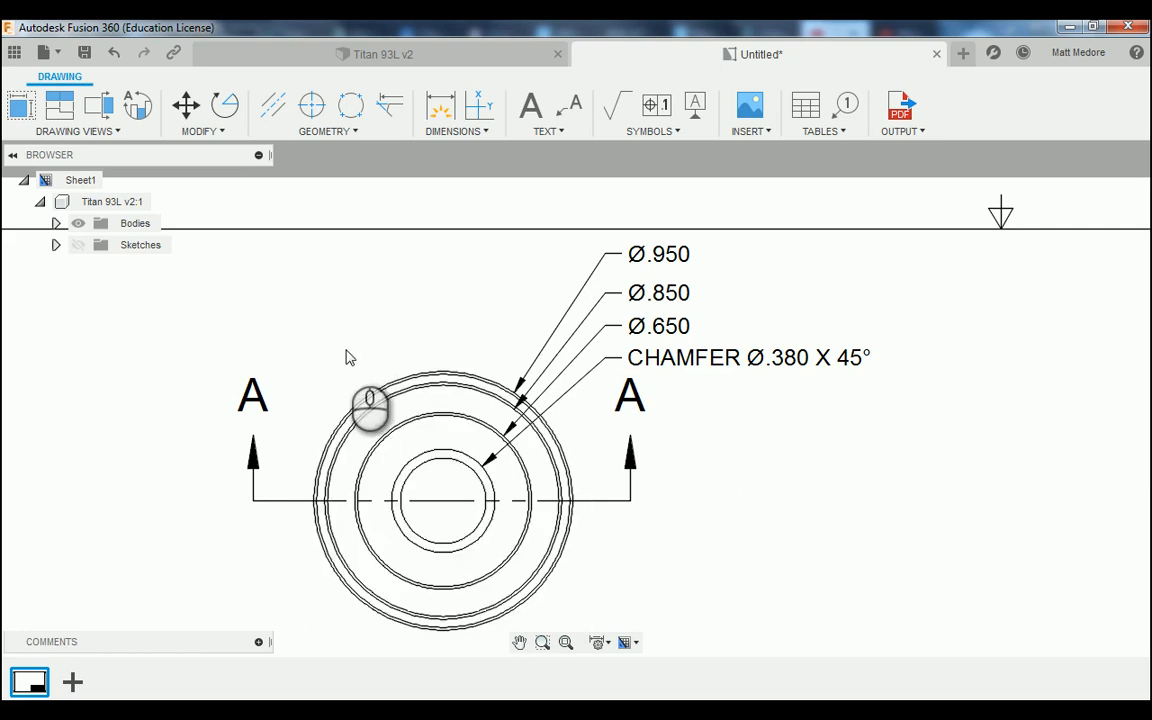
pyautogui.scroll(-1, 348, 357)
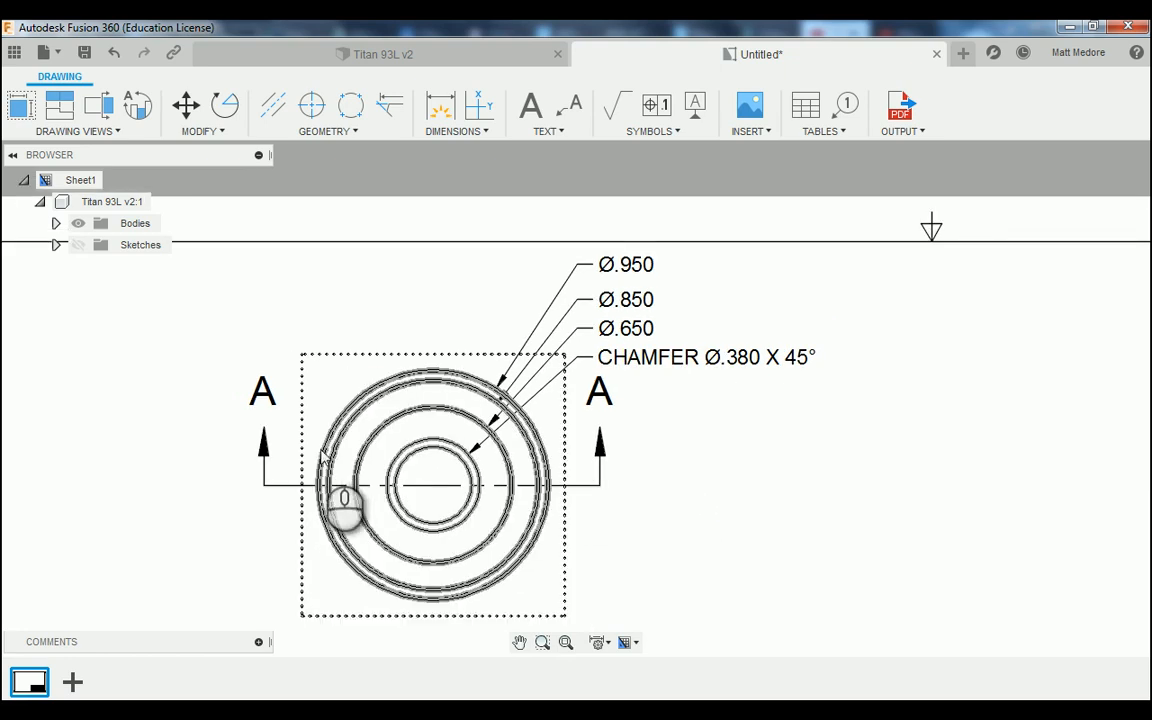
# Dimension the radius of the neck fillet beside the left flange in the side view, placing the label above the part.
pyautogui.scroll(-5, 325, 455)
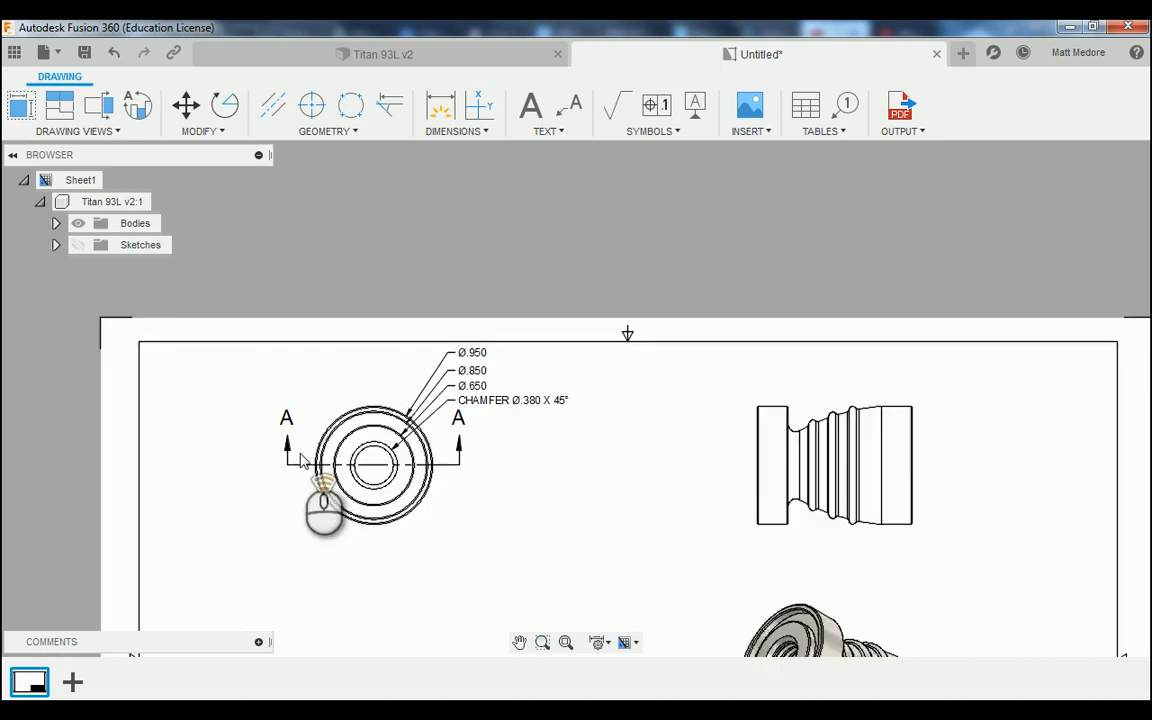
pyautogui.scroll(6, 865, 505)
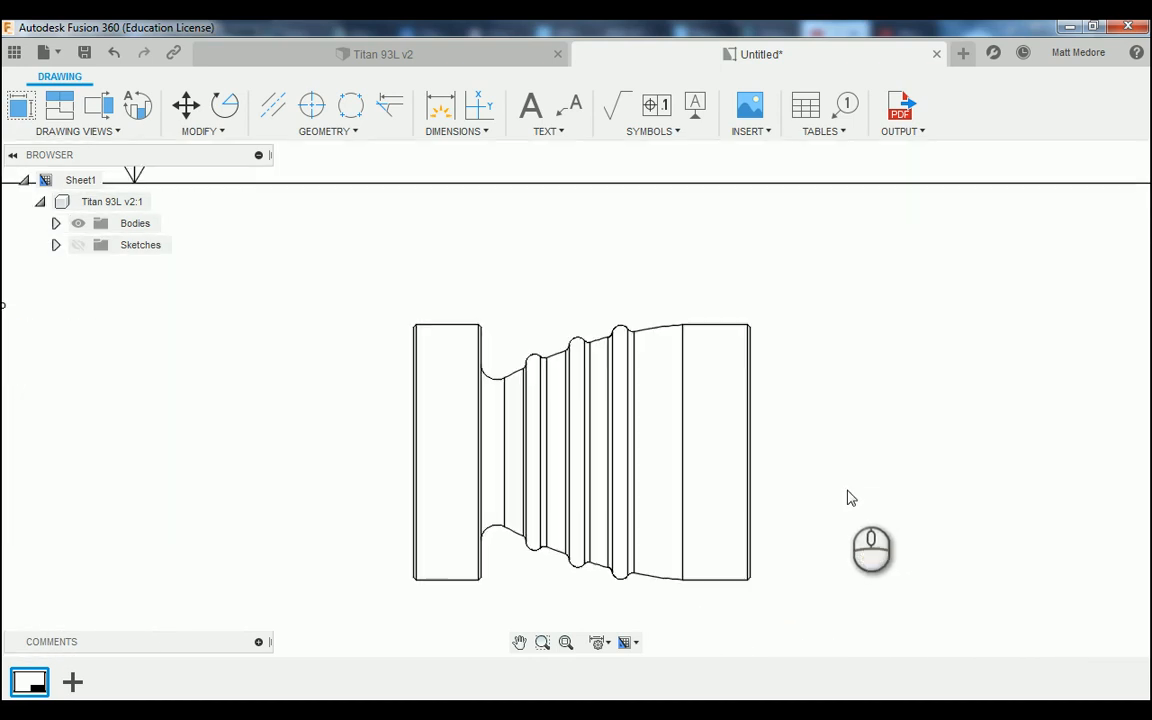
pyautogui.scroll(2, 811, 525)
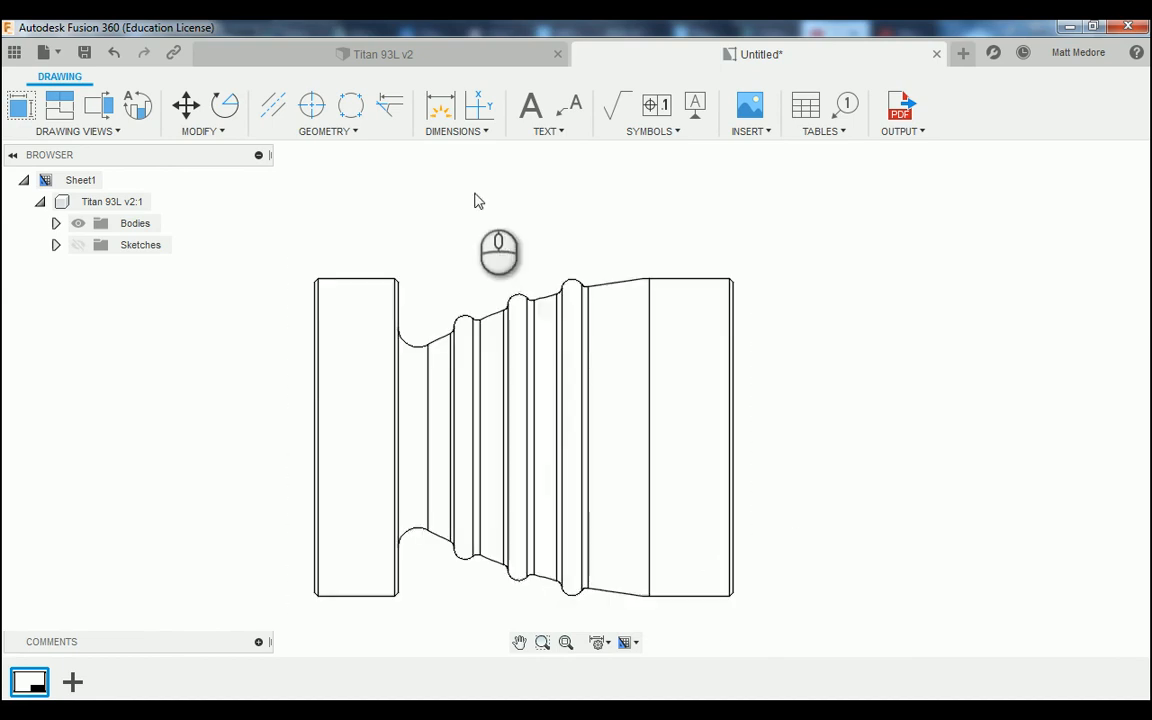
pyautogui.press('d')
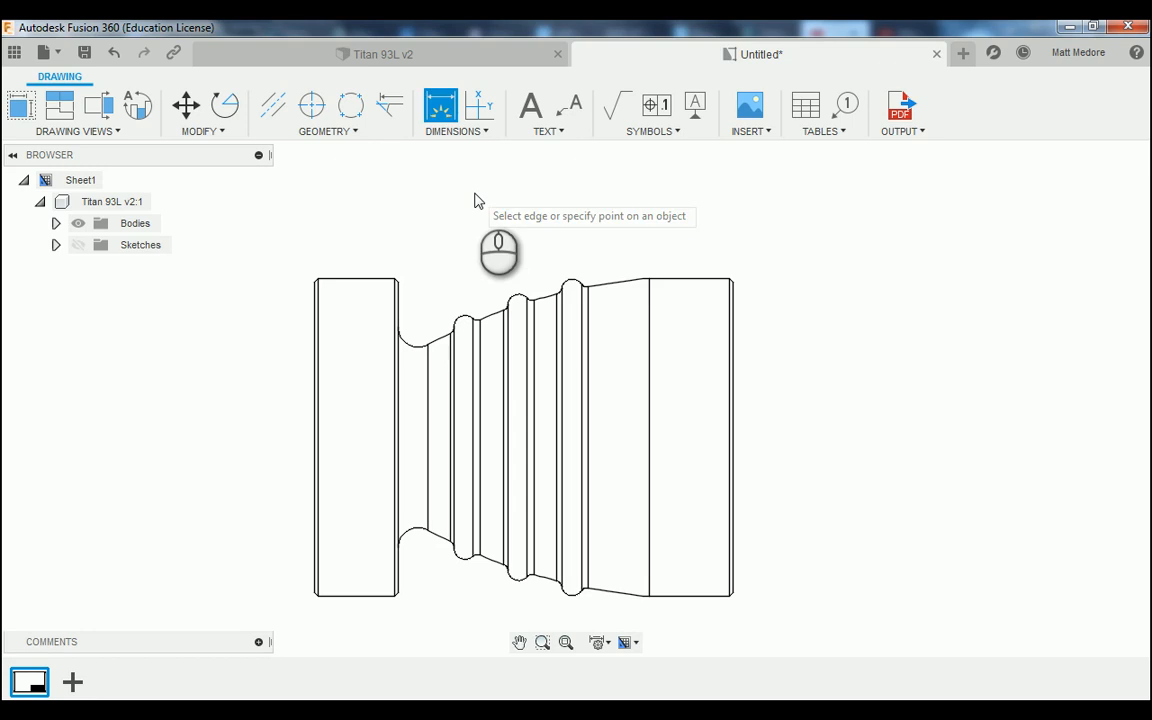
pyautogui.scroll(2, 437, 206)
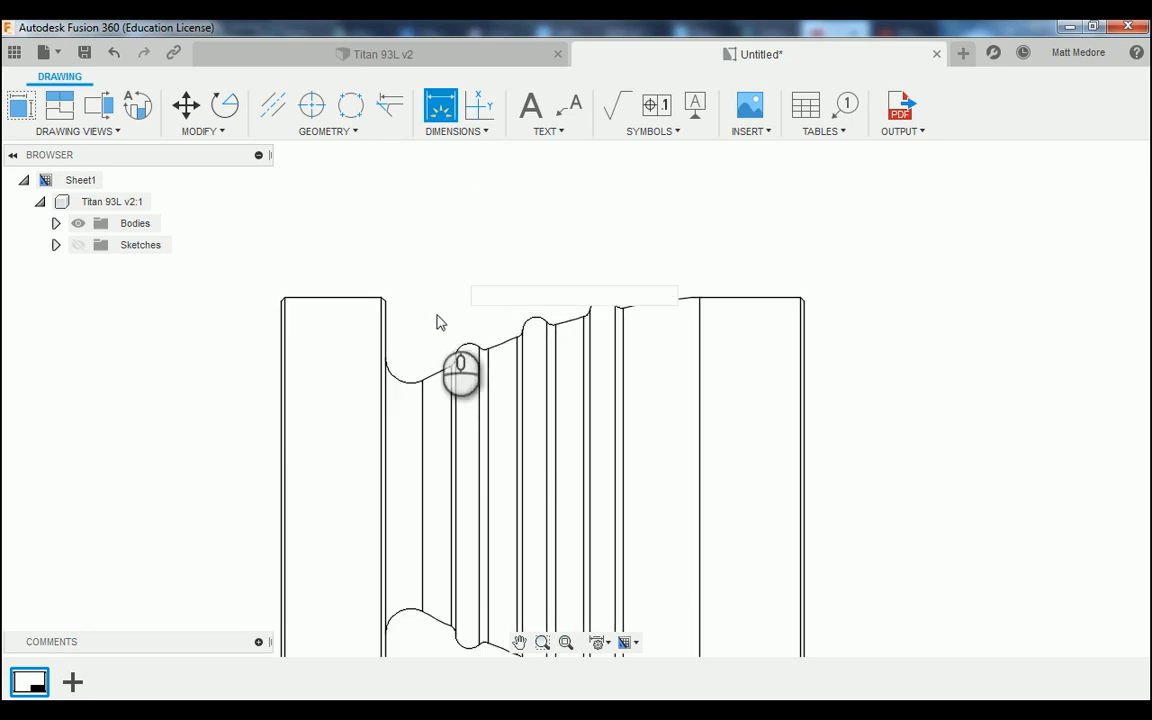
pyautogui.click(397, 388)
pyautogui.press('Escape')
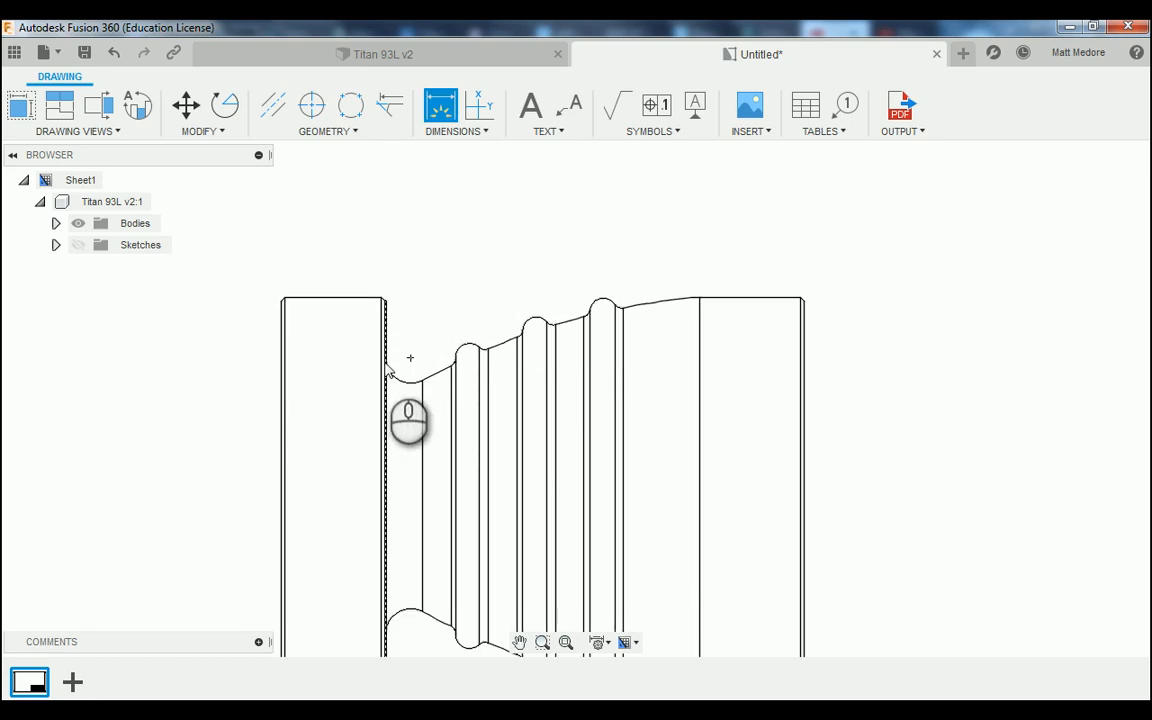
pyautogui.click(398, 387)
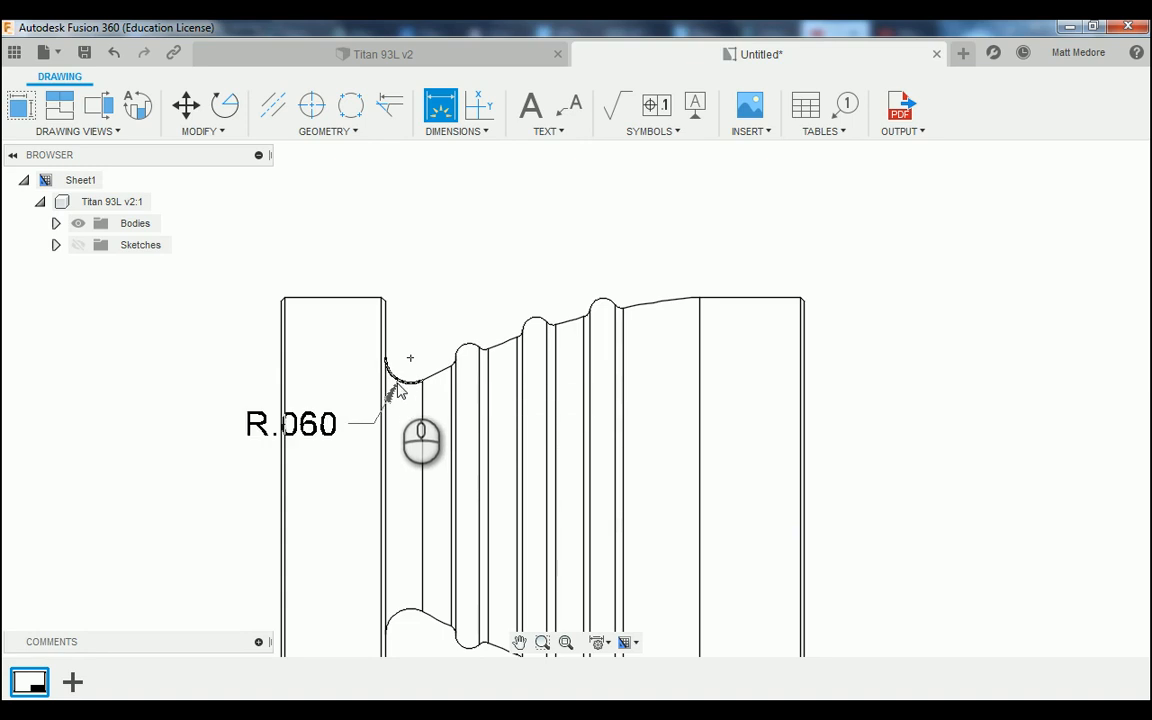
pyautogui.click(460, 178)
# Dimension the radius of the small fillet just right of the first ridge in the side view, placing the label above the ridges.
pyautogui.scroll(3, 553, 219)
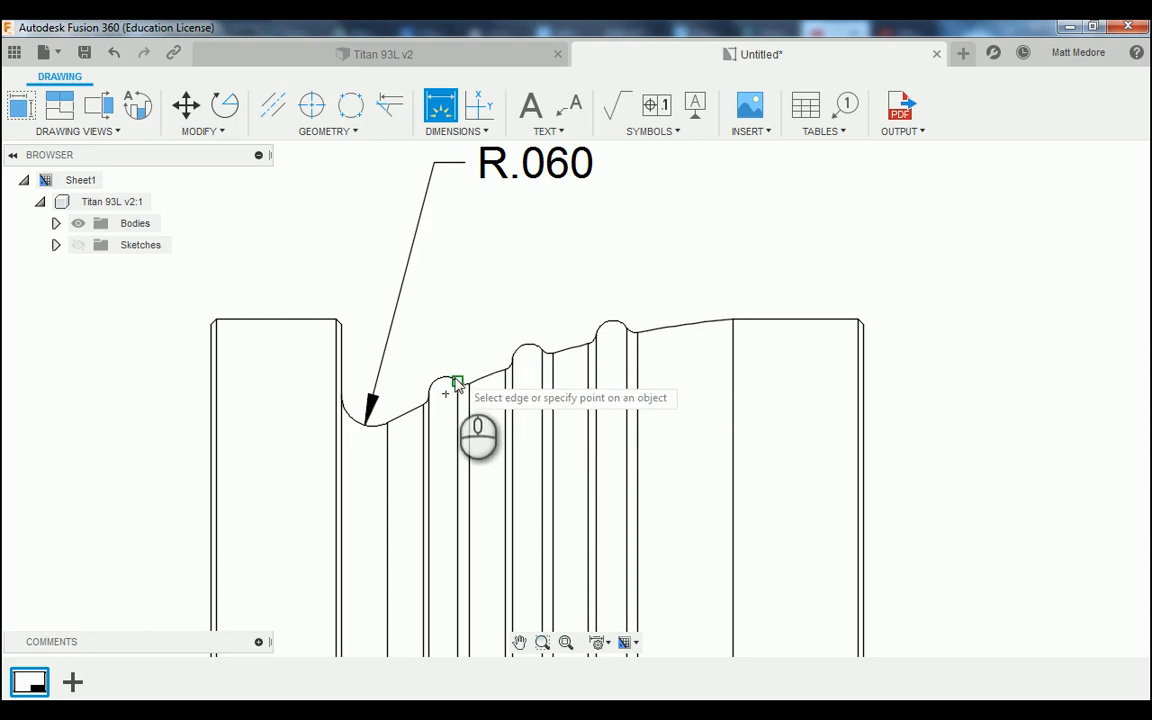
pyautogui.scroll(5, 455, 385)
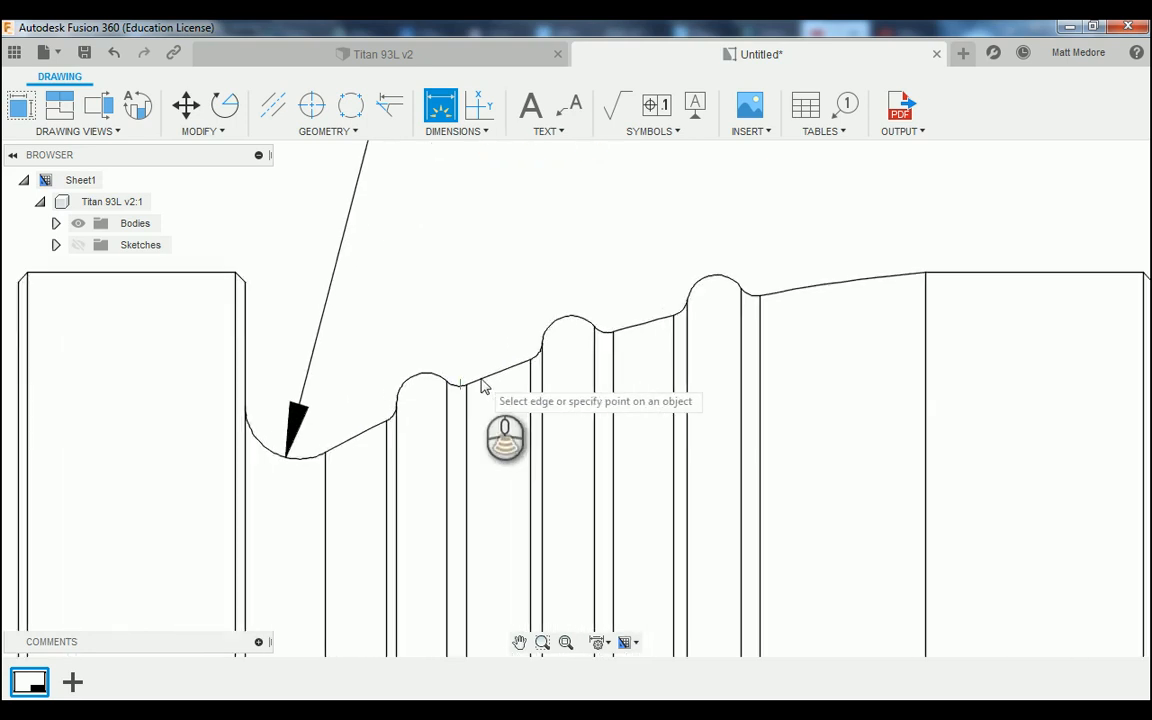
pyautogui.click(414, 384)
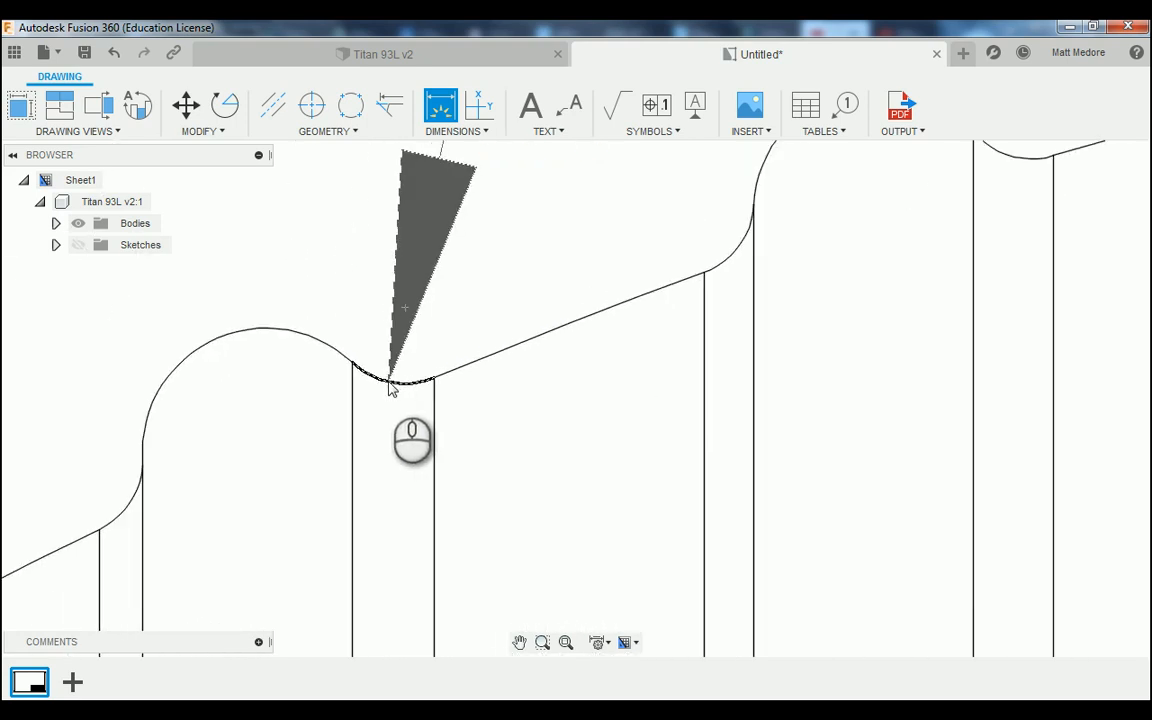
pyautogui.scroll(-5, 393, 390)
pyautogui.scroll(-5, 390, 395)
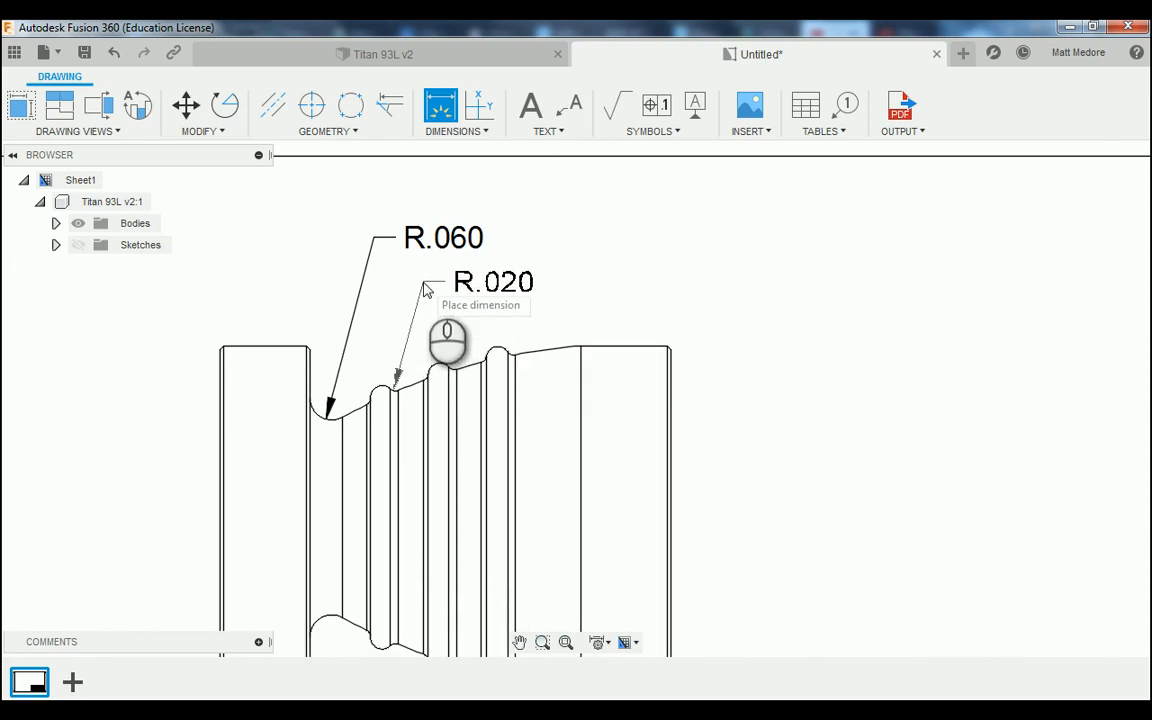
pyautogui.click(424, 289)
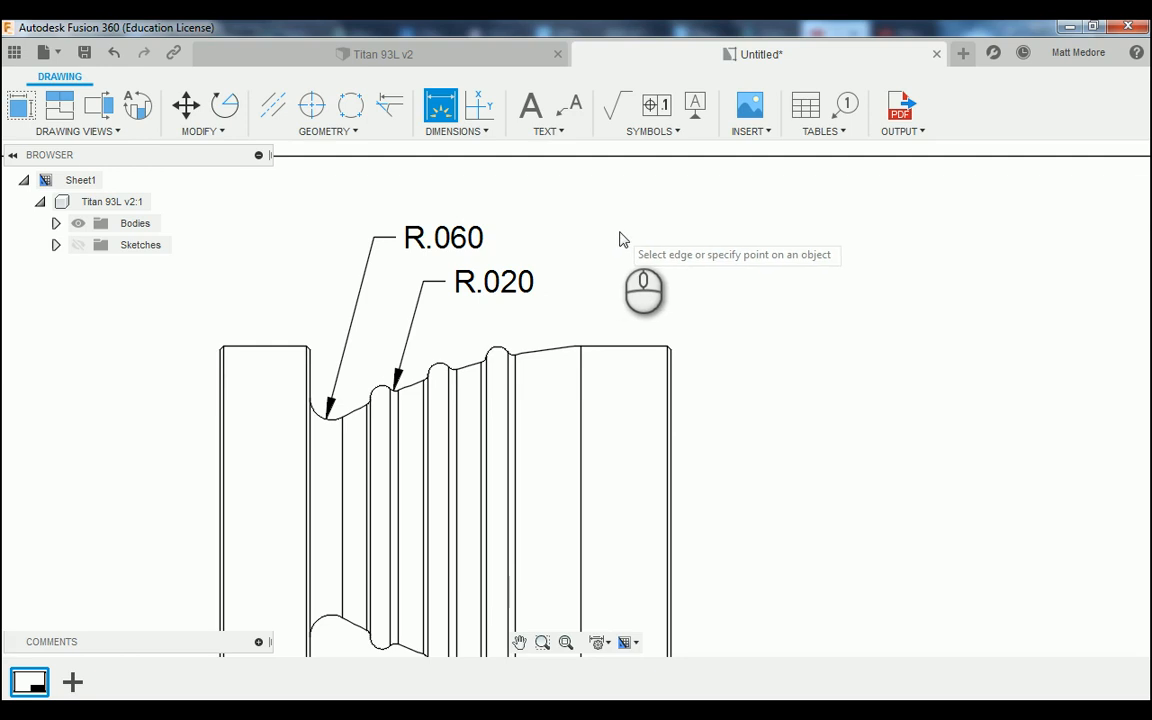
# Add a leader note reading CHAMFER .010 X 45° TYP to the side view's upper-right chamfer edge, using the degree symbol.
pyautogui.click(572, 108)
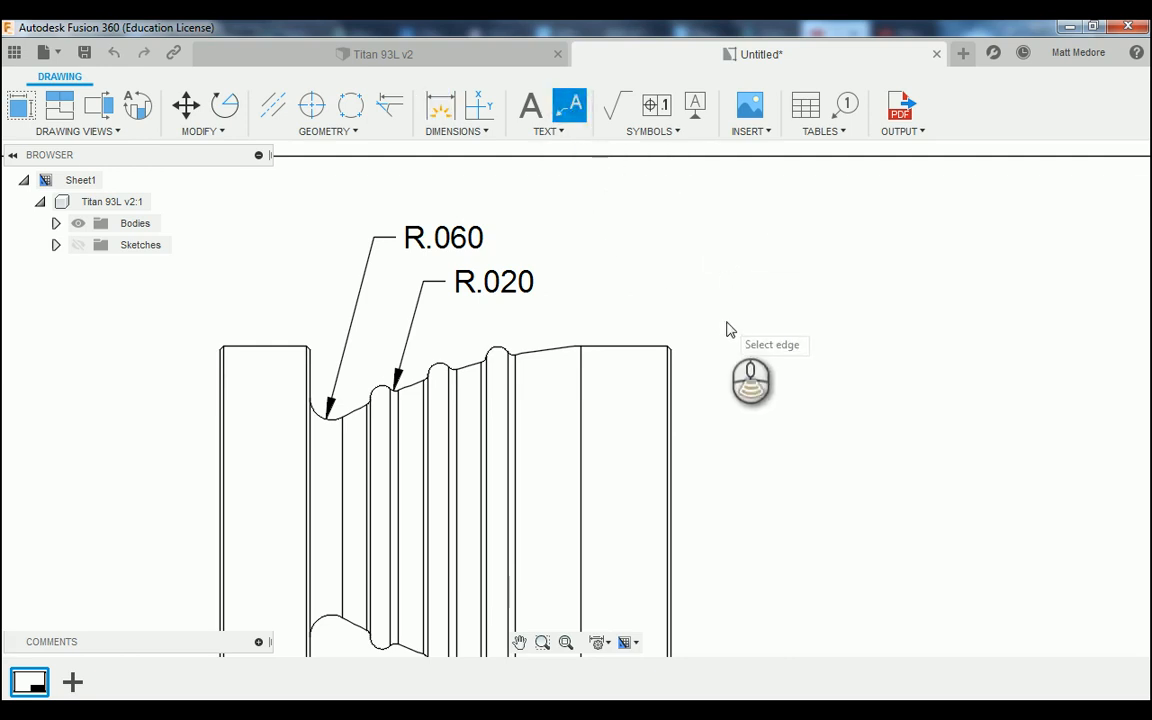
pyautogui.scroll(2, 729, 330)
pyautogui.scroll(5, 640, 320)
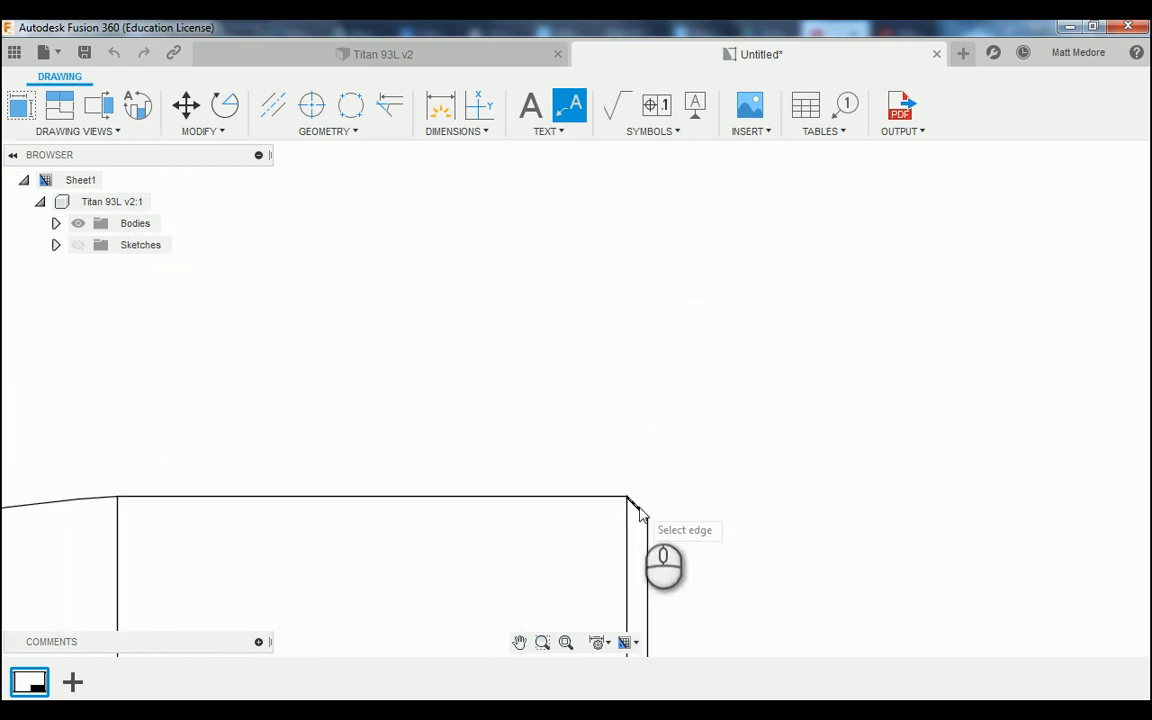
pyautogui.click(639, 506)
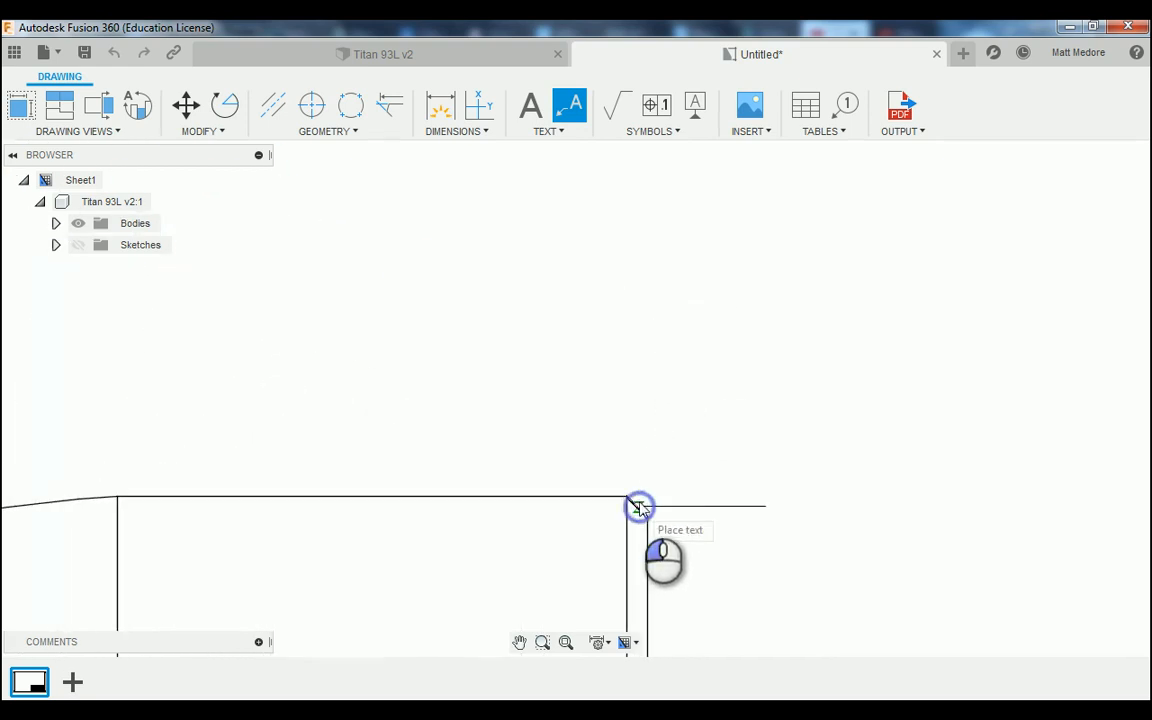
pyautogui.click(748, 205)
pyautogui.scroll(-5, 530, 337)
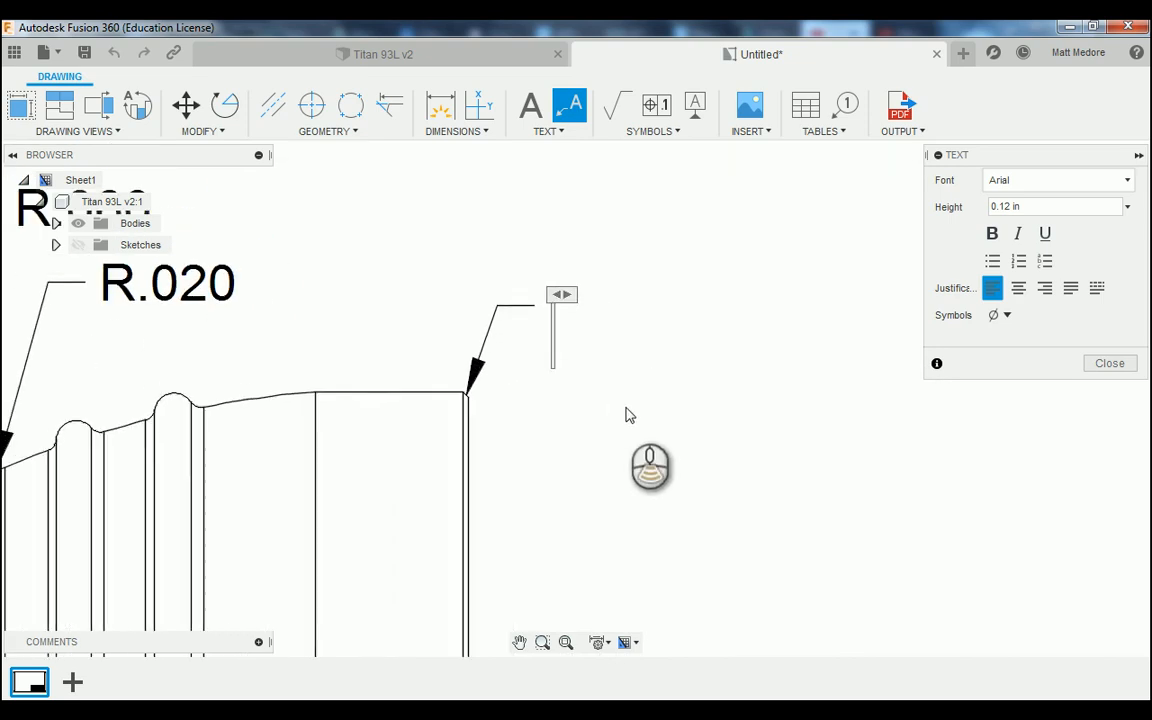
pyautogui.write('CHAMFER')
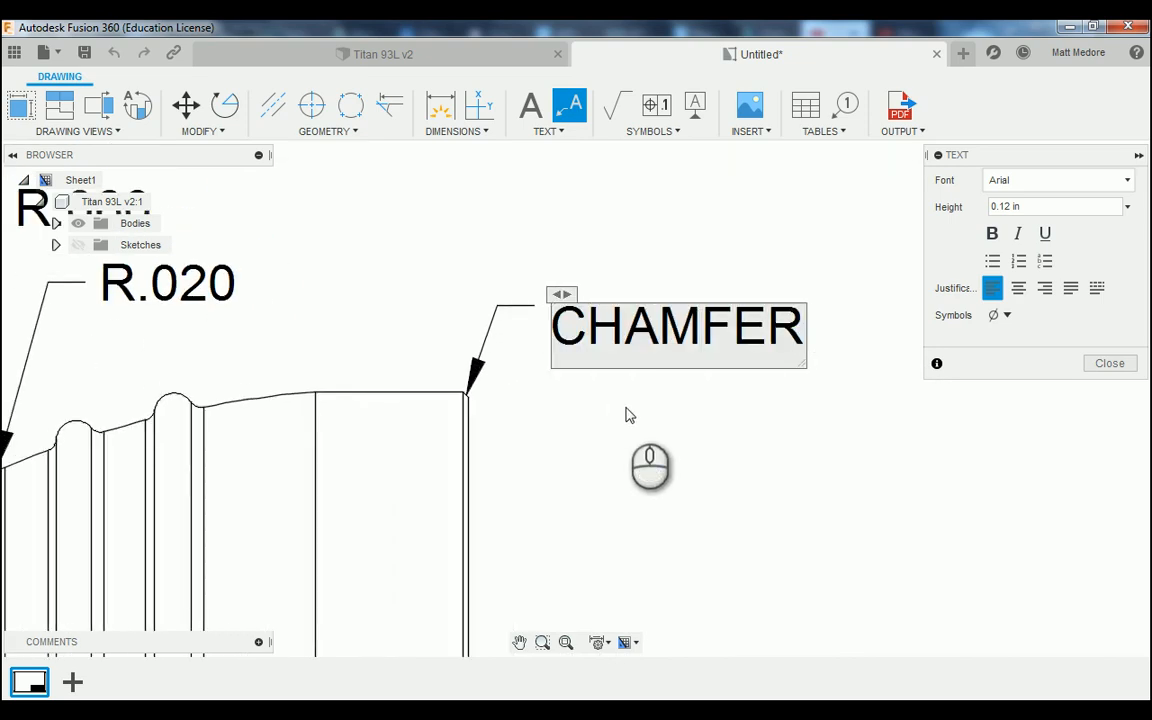
pyautogui.write(' .010')
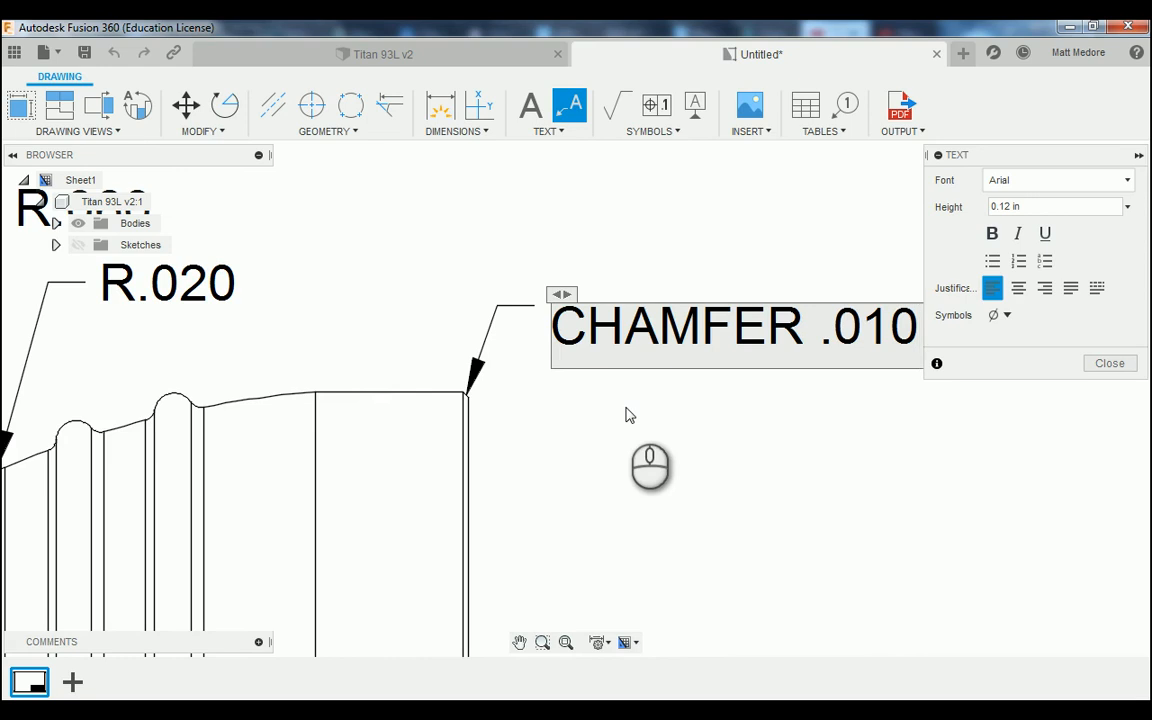
pyautogui.write(' X 45')
pyautogui.scroll(-3, 352, 494)
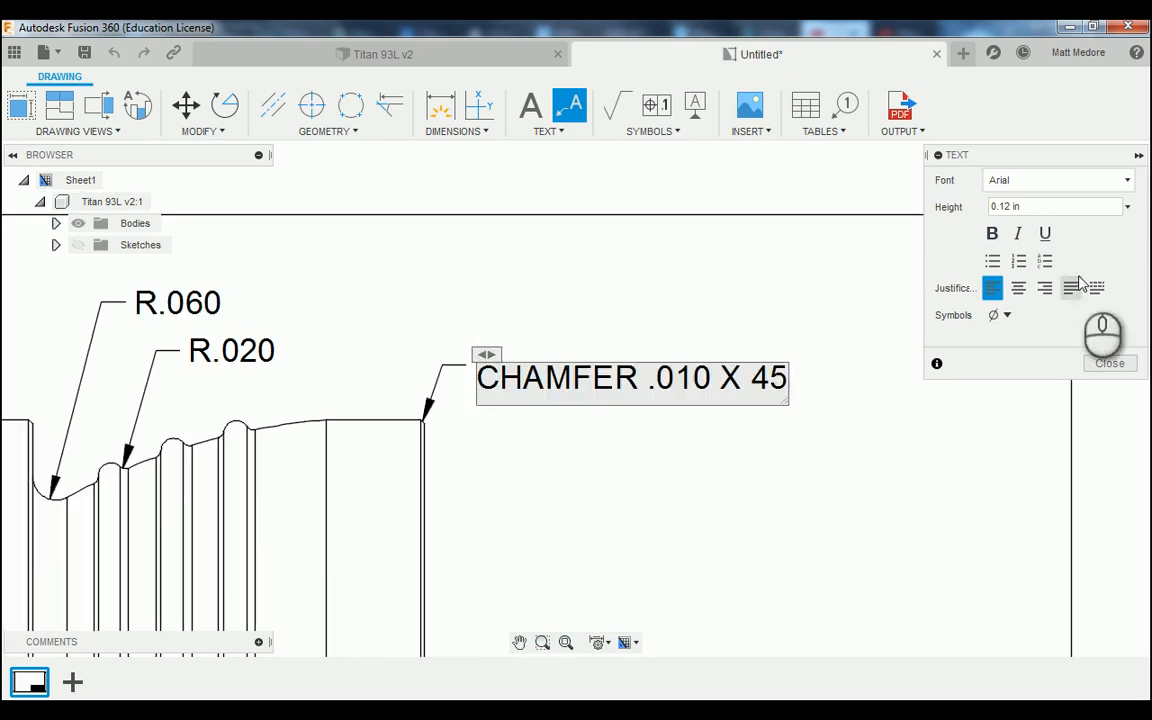
pyautogui.click(1008, 315)
pyautogui.click(1046, 334)
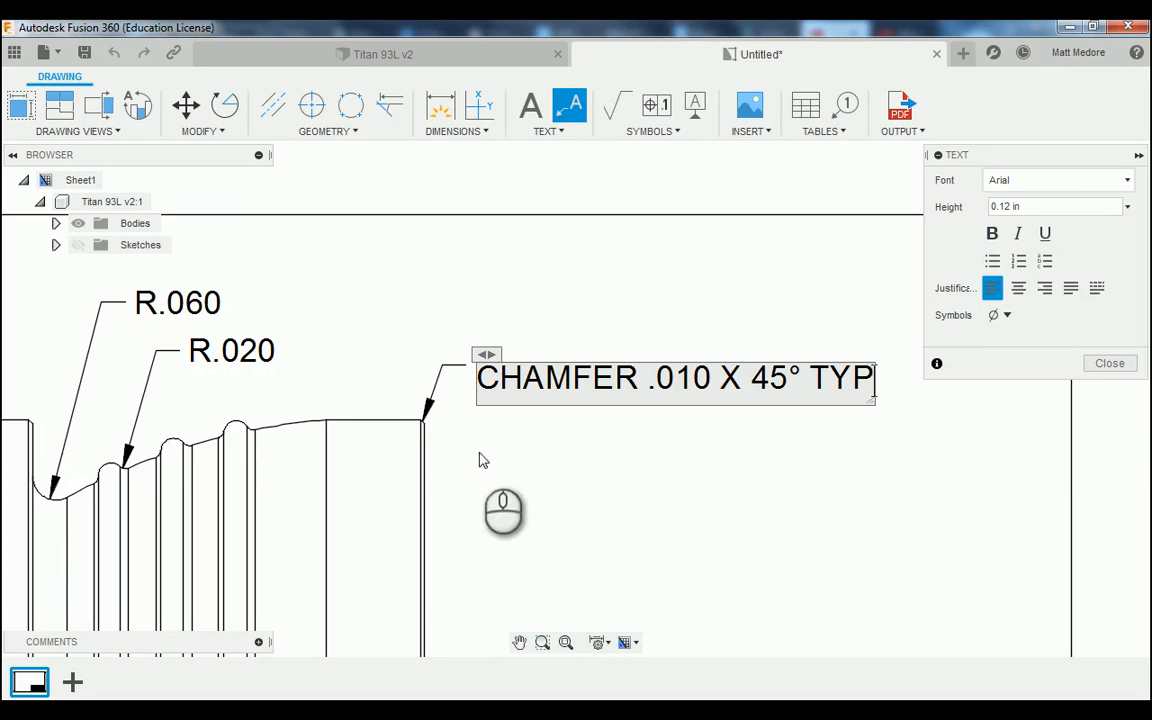
pyautogui.click(1108, 369)
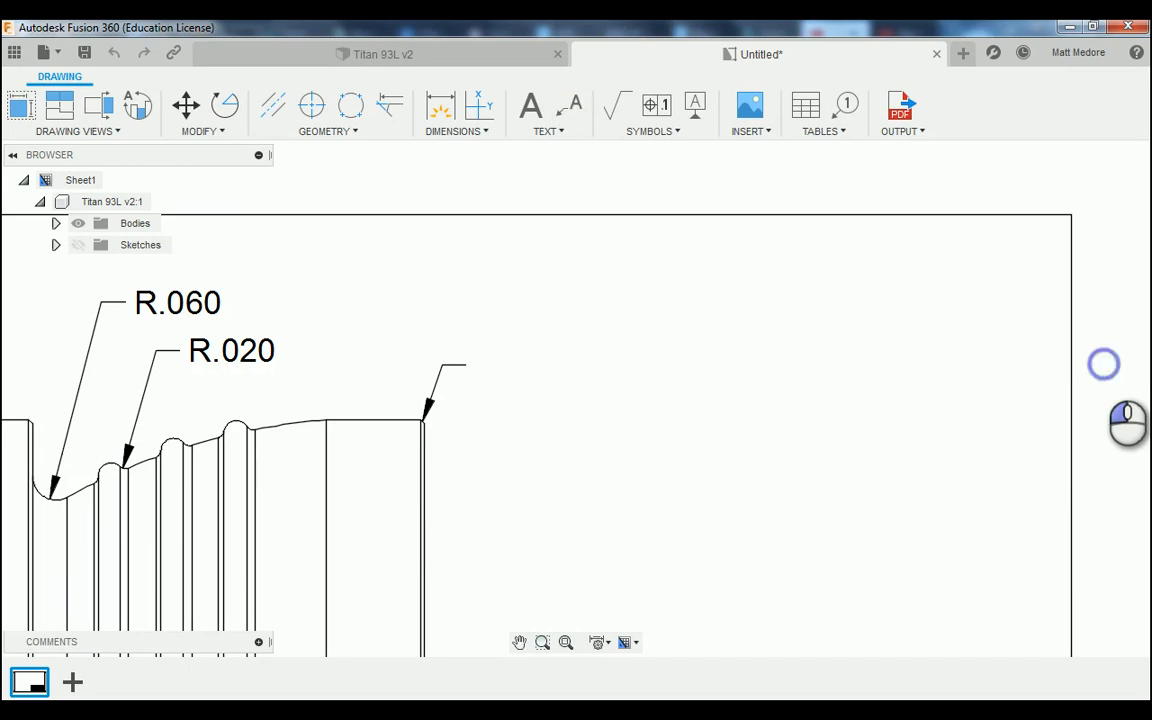
# Append TYP 6X to the R.020 dimension text in the side view.
pyautogui.scroll(-2, 1016, 365)
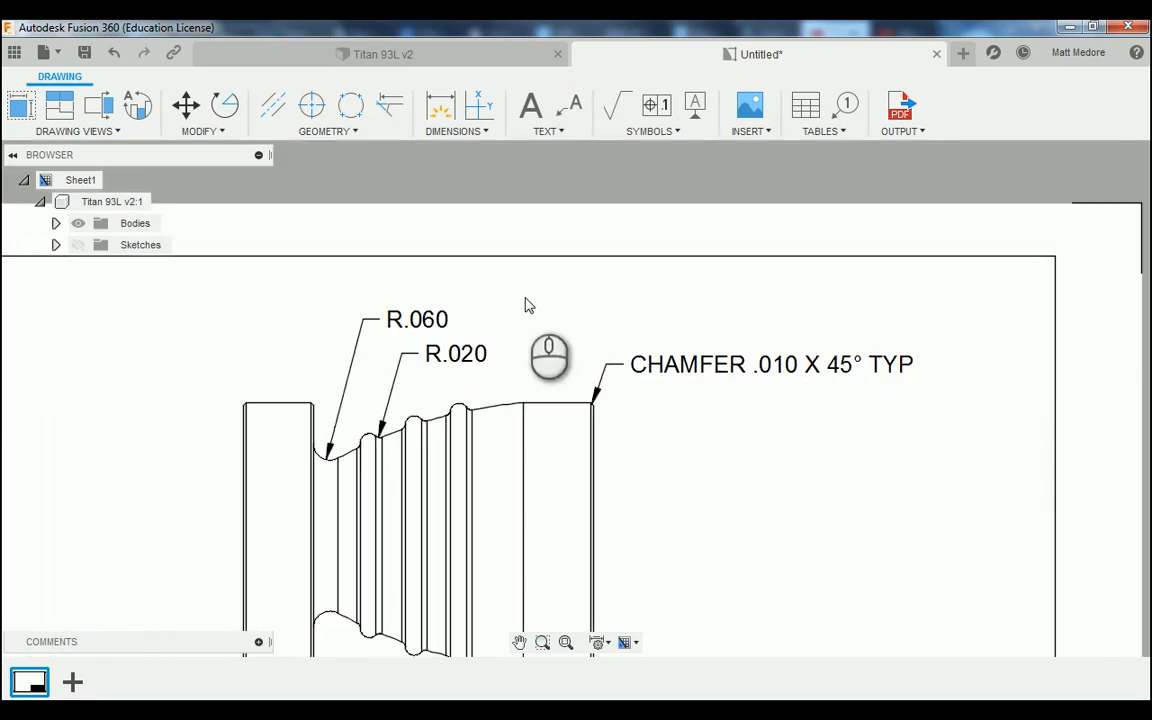
pyautogui.scroll(2, 432, 370)
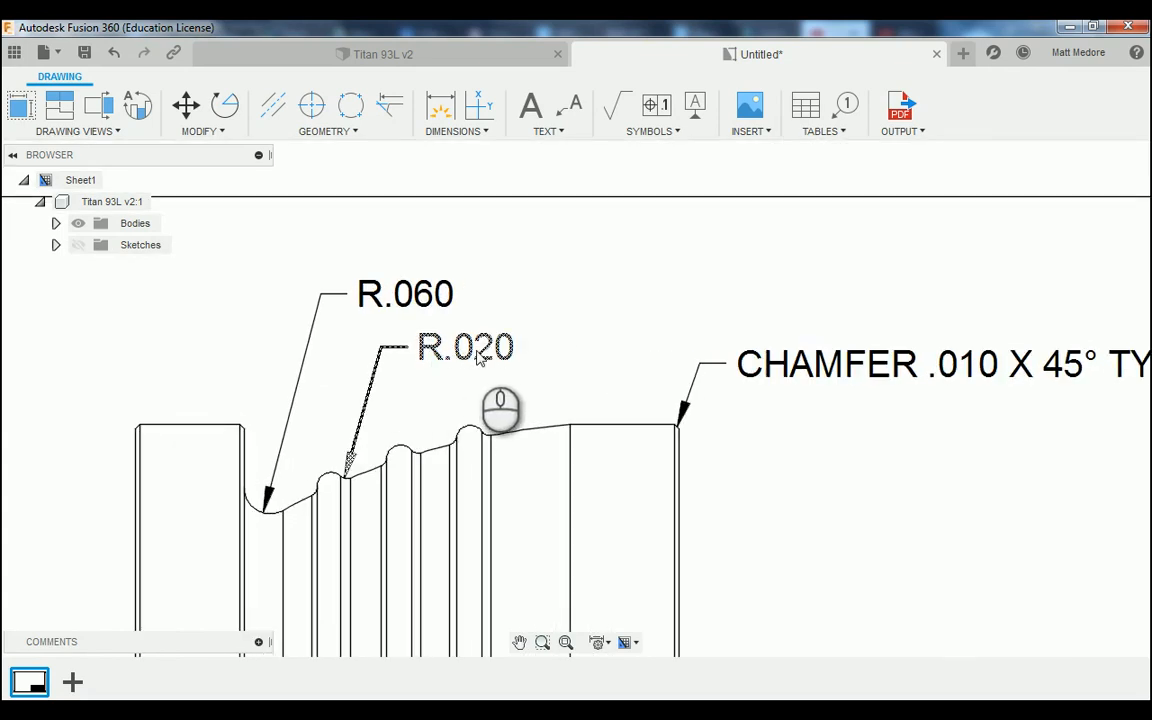
pyautogui.doubleClick(478, 352)
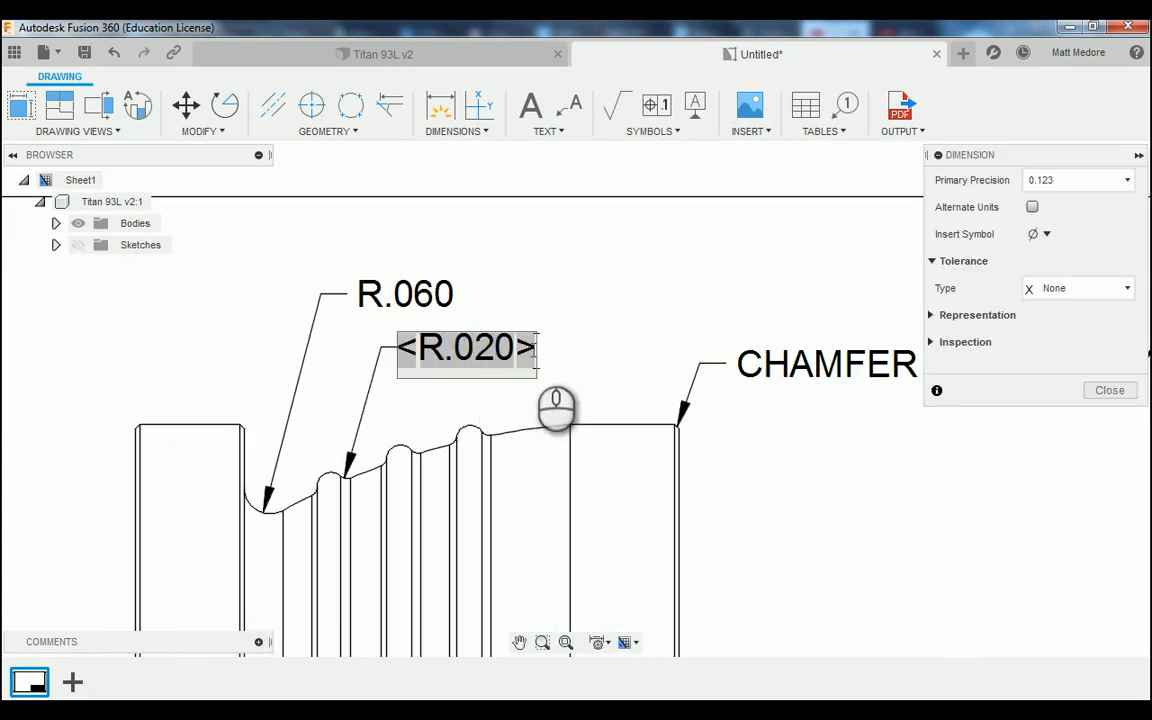
pyautogui.write('TY')
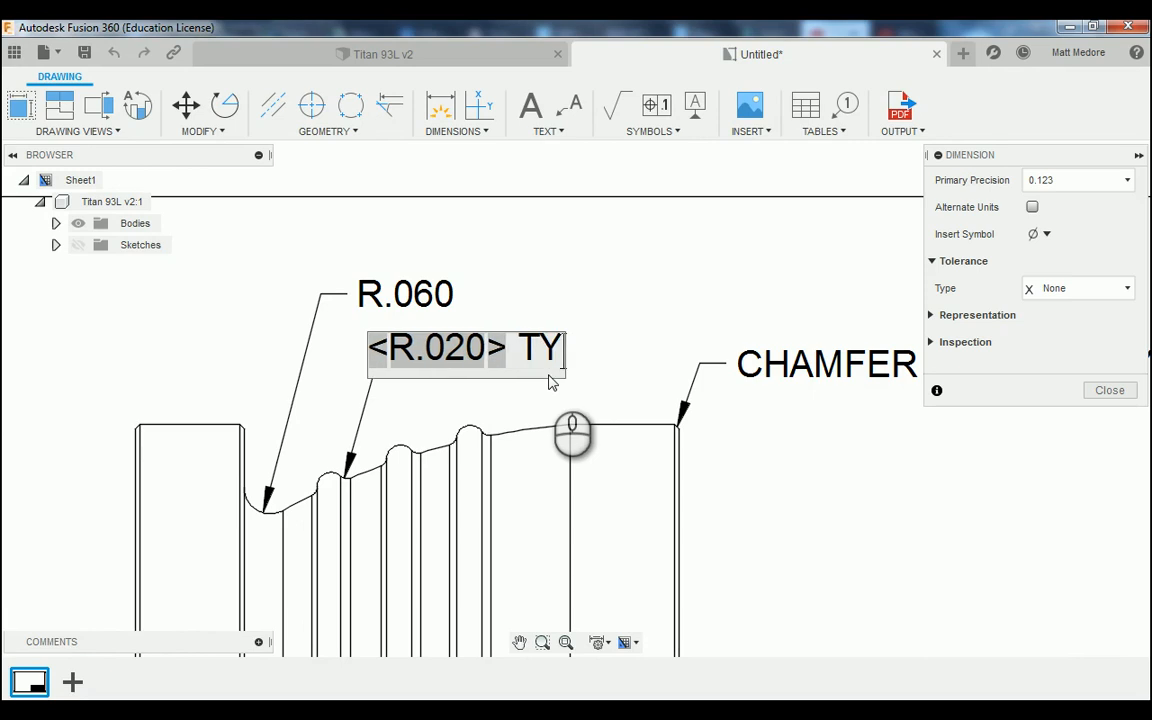
pyautogui.write('P 6X')
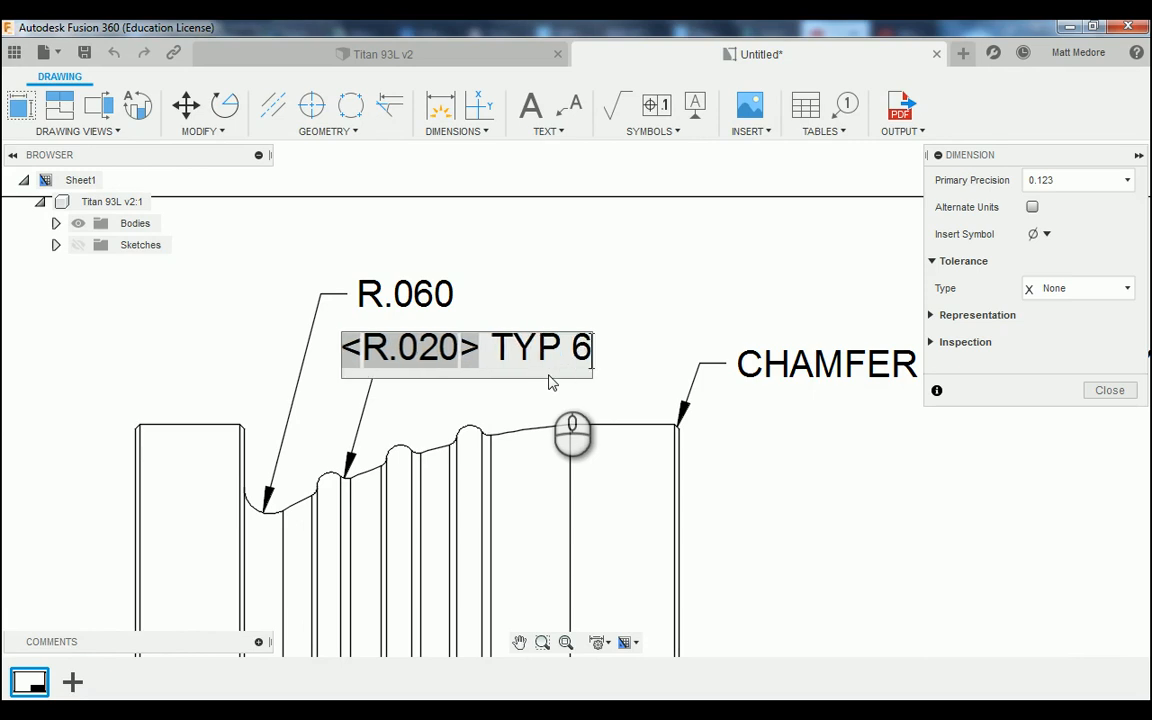
pyautogui.click(548, 383)
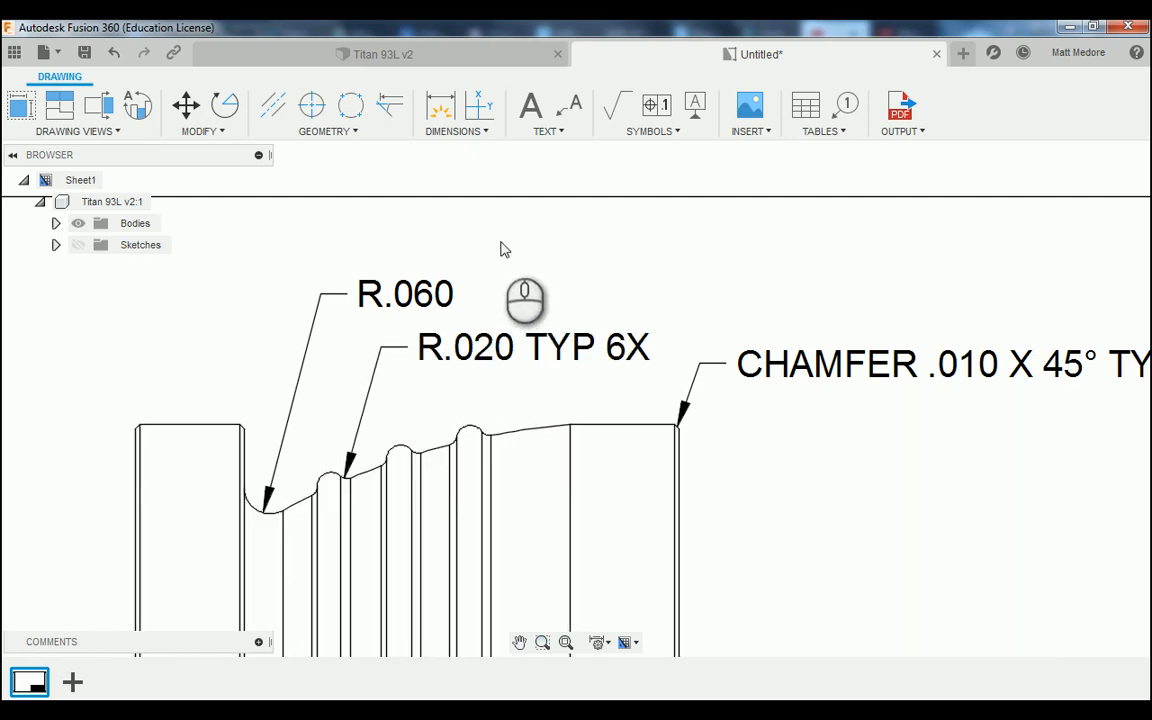
# Move the R.060 label right so its leader bend aligns vertically above the R.020 TYP 6X leader bend.
pyautogui.click(405, 294)
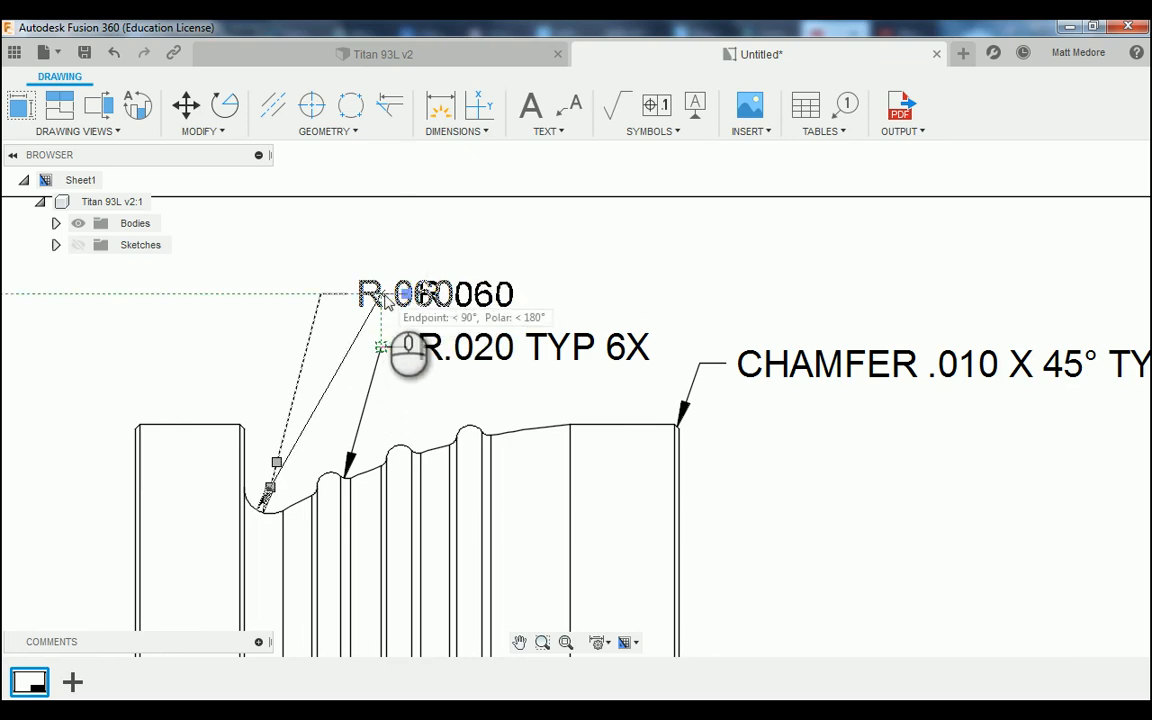
pyautogui.click(383, 295)
pyautogui.click(324, 297)
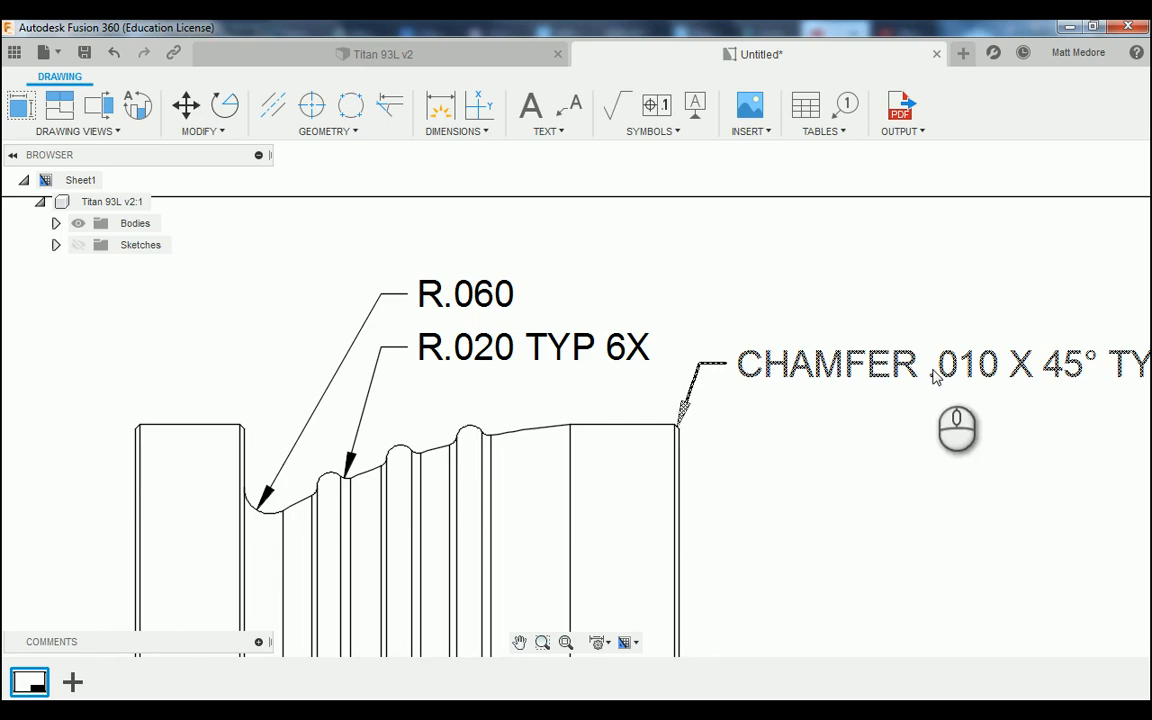
# Raise the CHAMFER .010 X 45° TYP note so its leader bend lines up horizontally with the R.020 TYP 6X label.
pyautogui.click(715, 363)
pyautogui.click(699, 361)
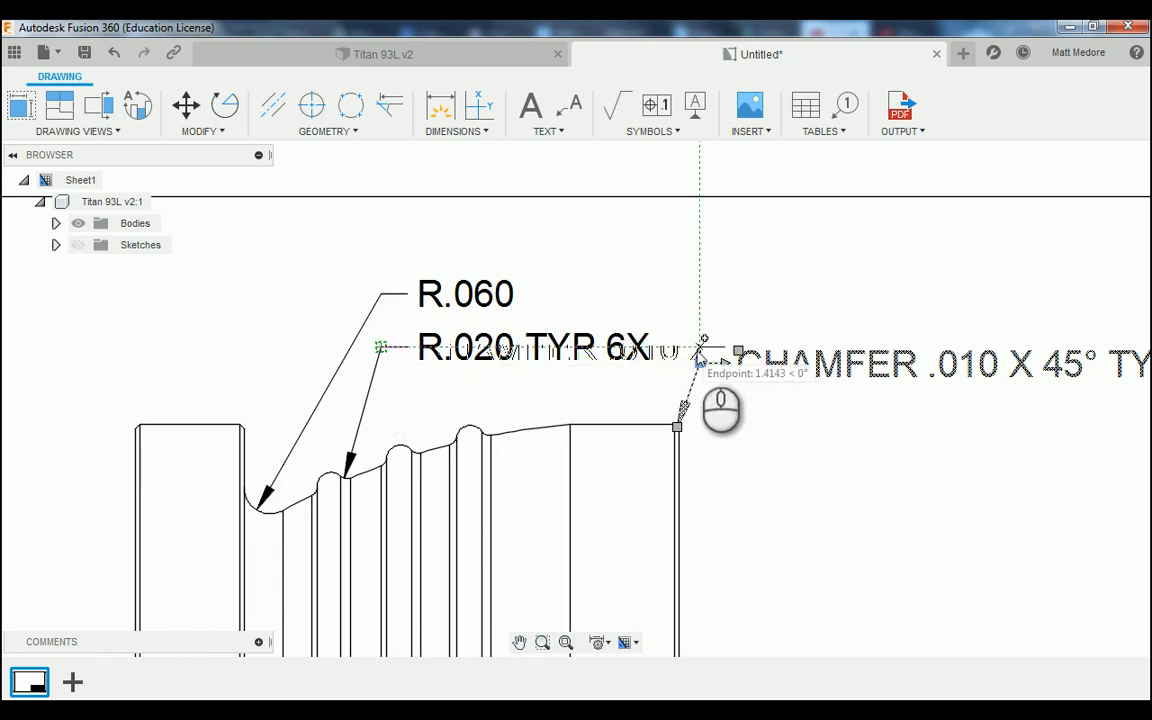
pyautogui.click(699, 348)
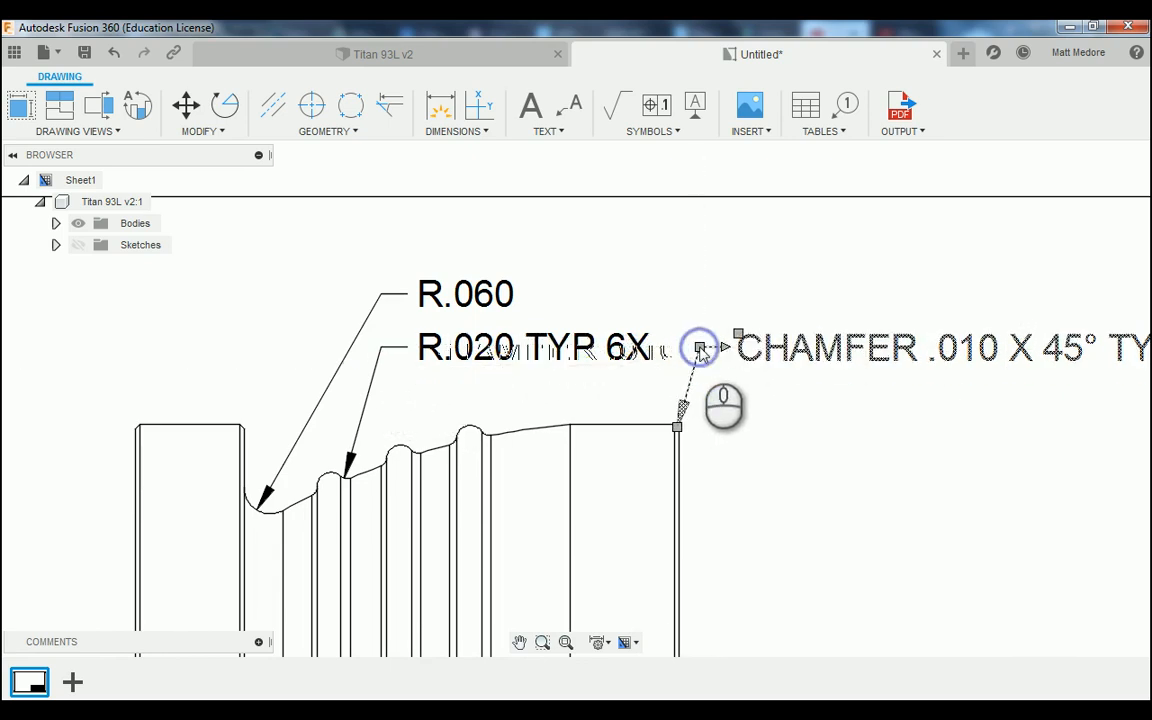
pyautogui.click(716, 309)
pyautogui.press('Escape')
pyautogui.scroll(-3, 171, 384)
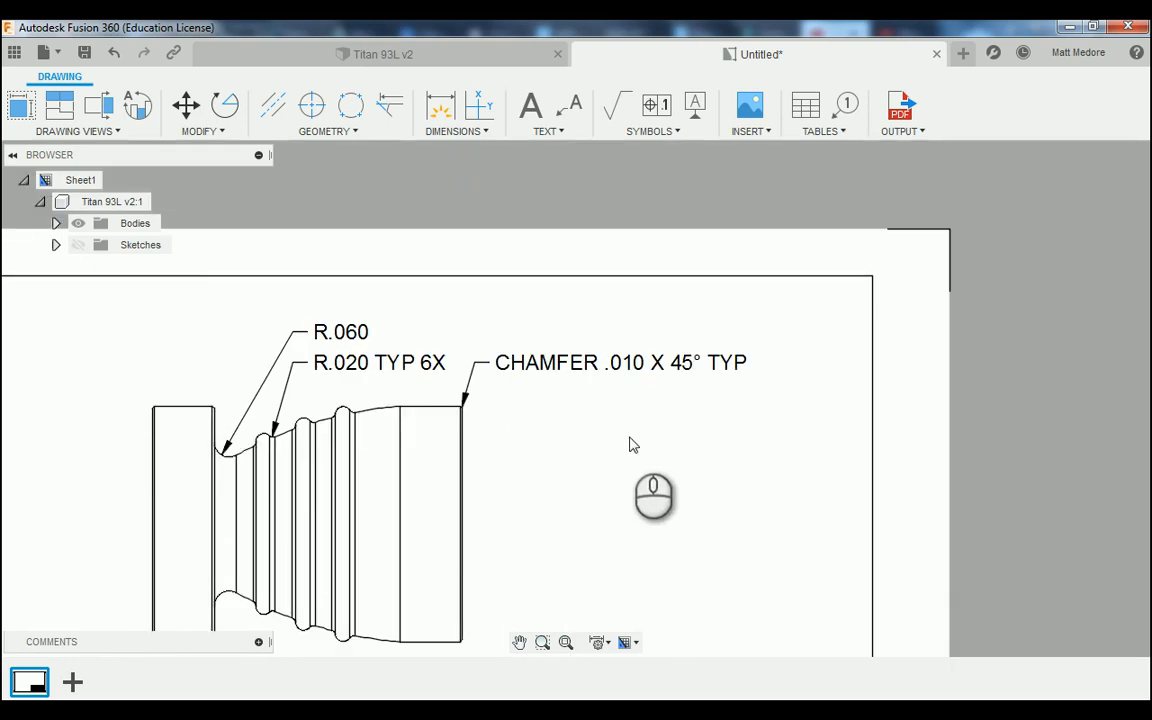
pyautogui.scroll(1, 605, 462)
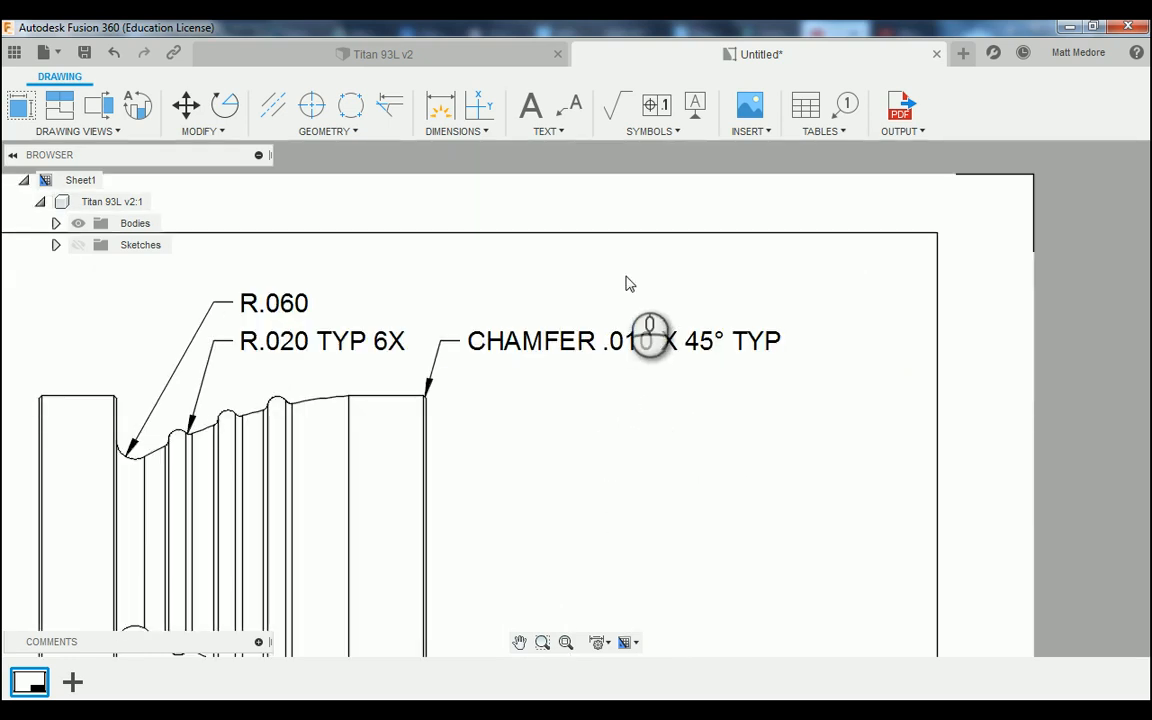
pyautogui.scroll(-1, 633, 283)
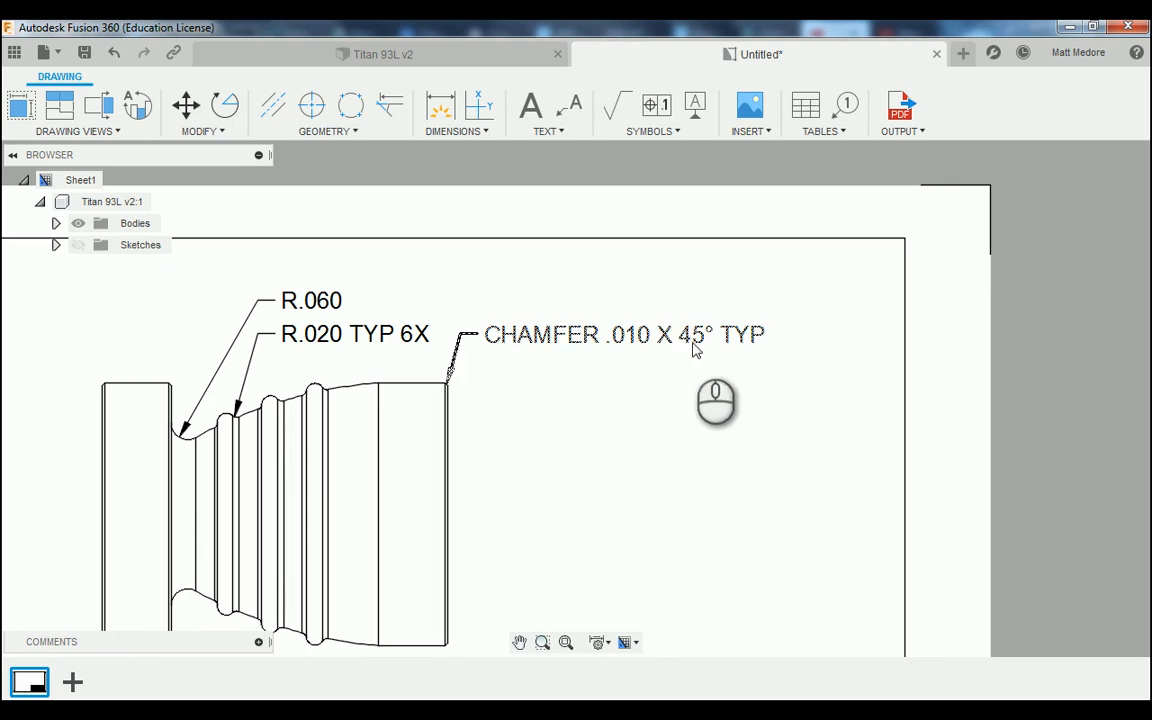
pyautogui.scroll(-5, 697, 350)
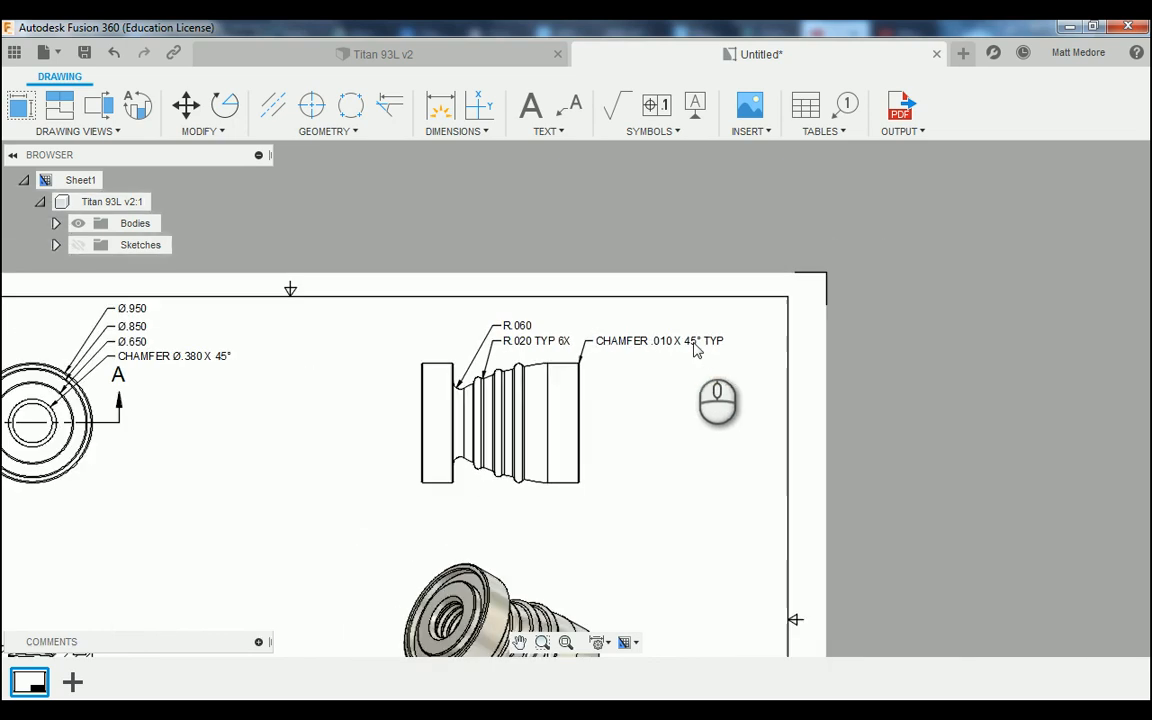
# Turn on visibility of the Sketches folder and show Sketch4 in the section view.
pyautogui.scroll(-4, 659, 347)
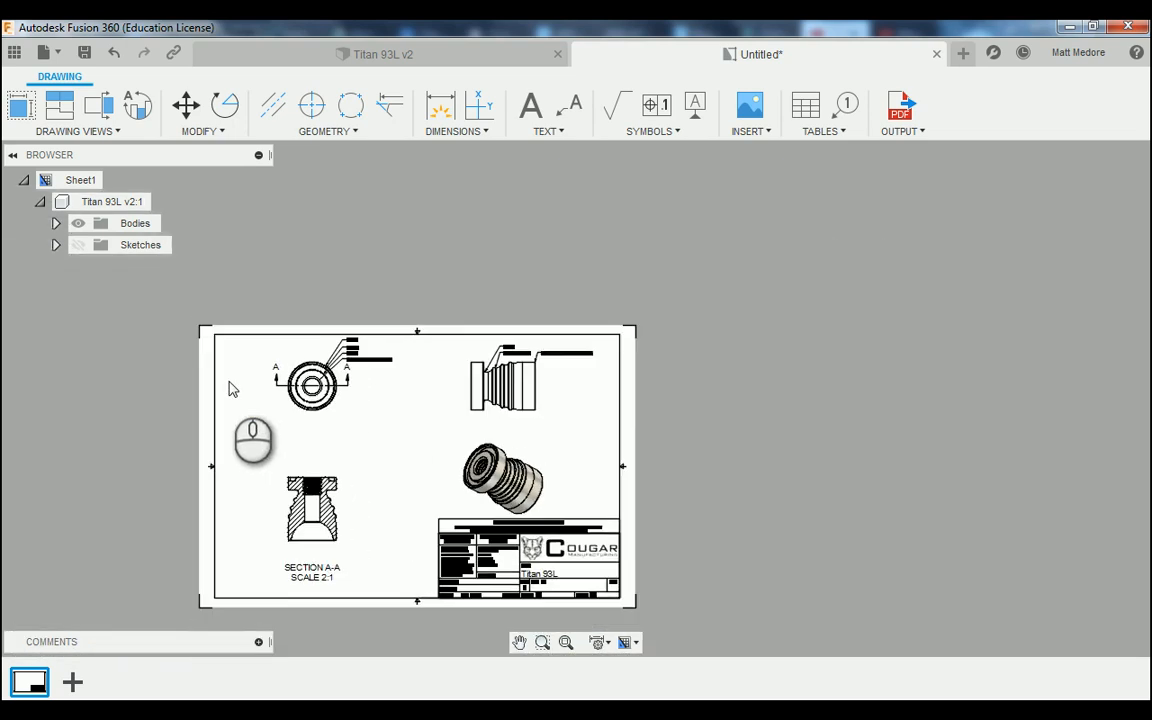
pyautogui.scroll(8, 207, 549)
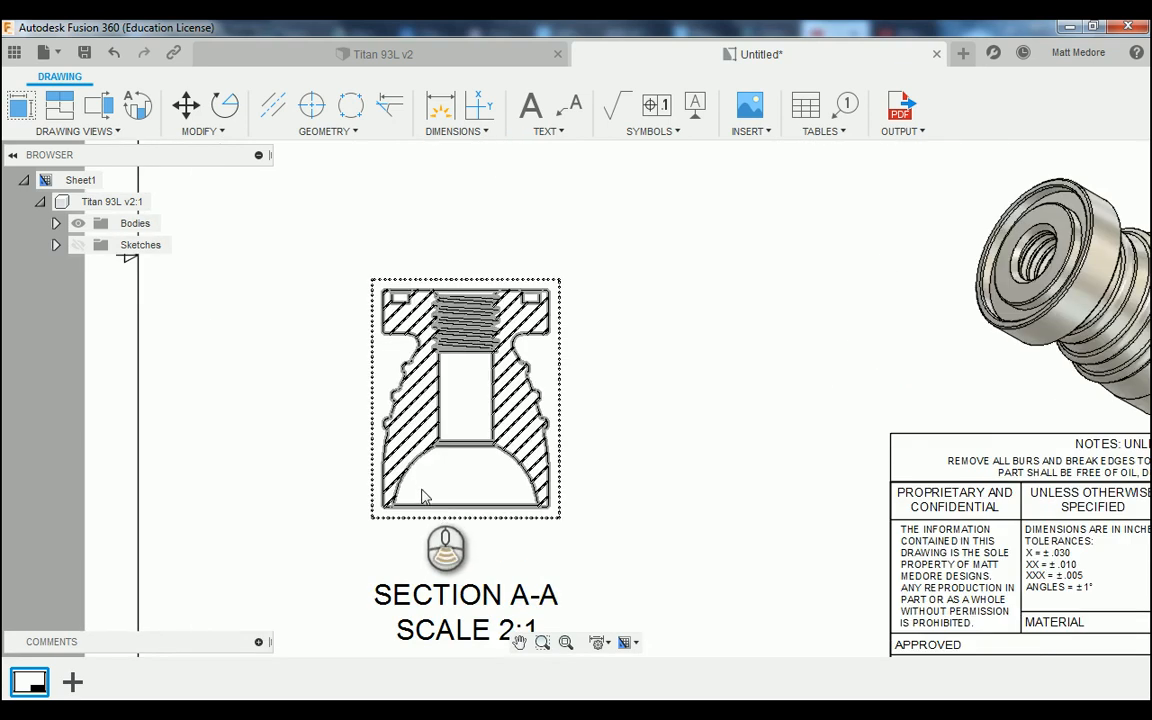
pyautogui.scroll(4, 507, 219)
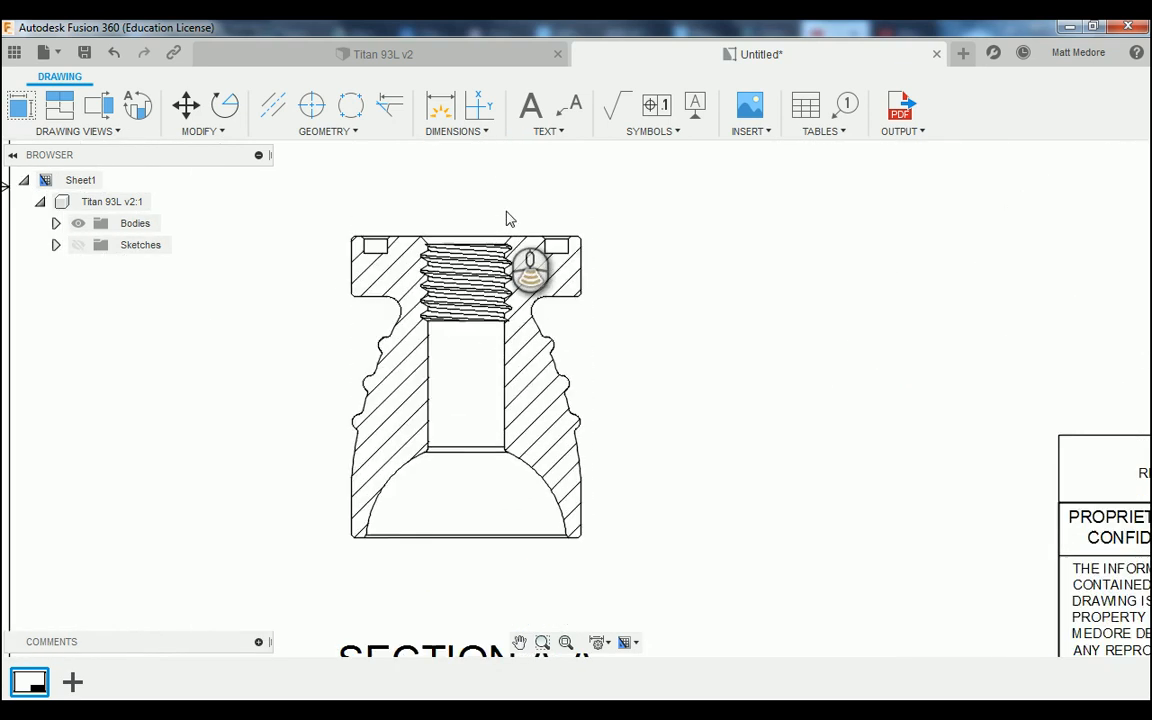
pyautogui.scroll(1, 507, 219)
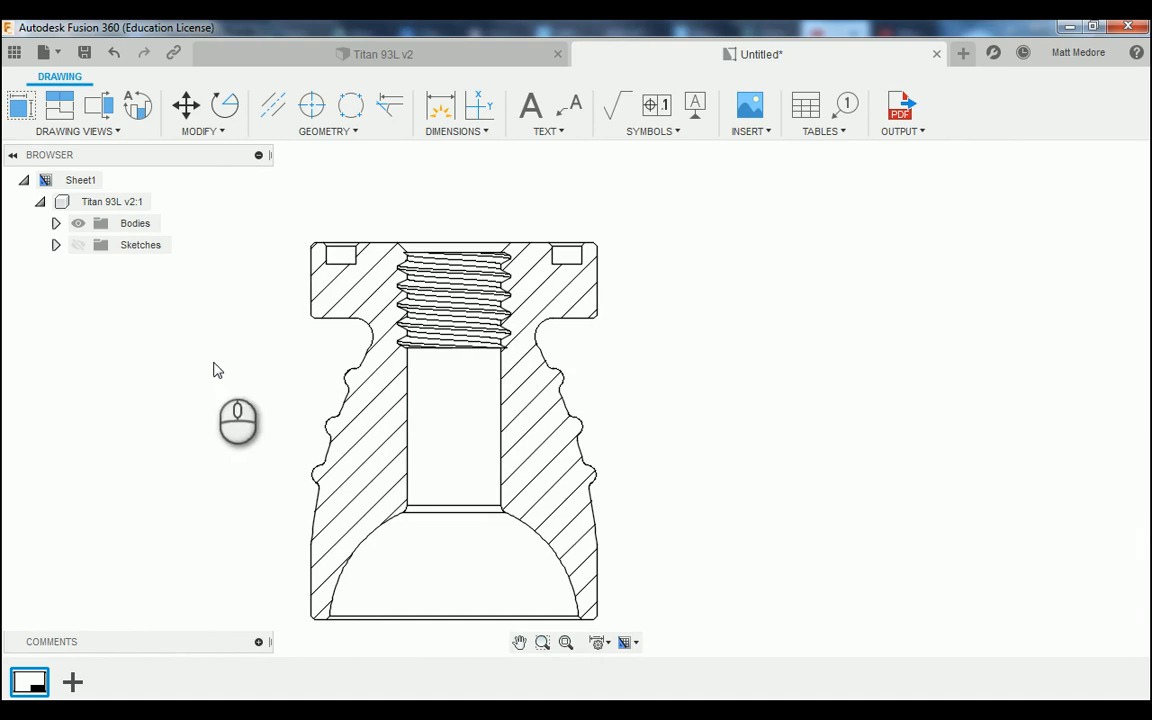
pyautogui.click(78, 246)
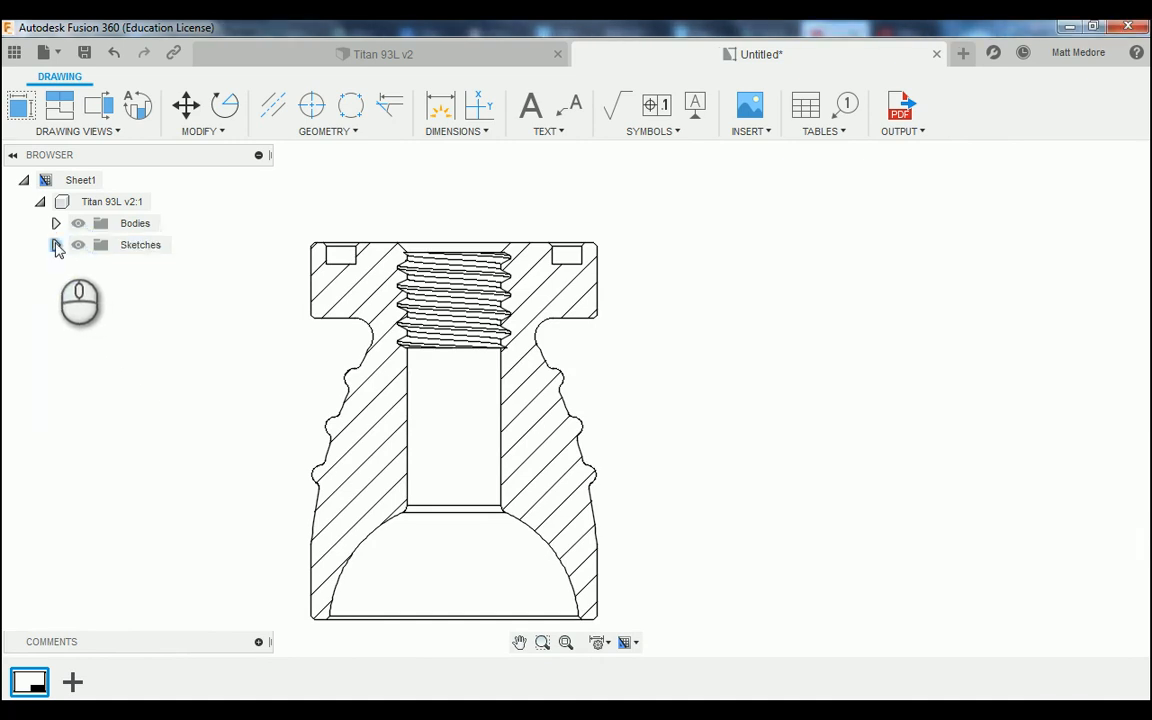
pyautogui.click(56, 245)
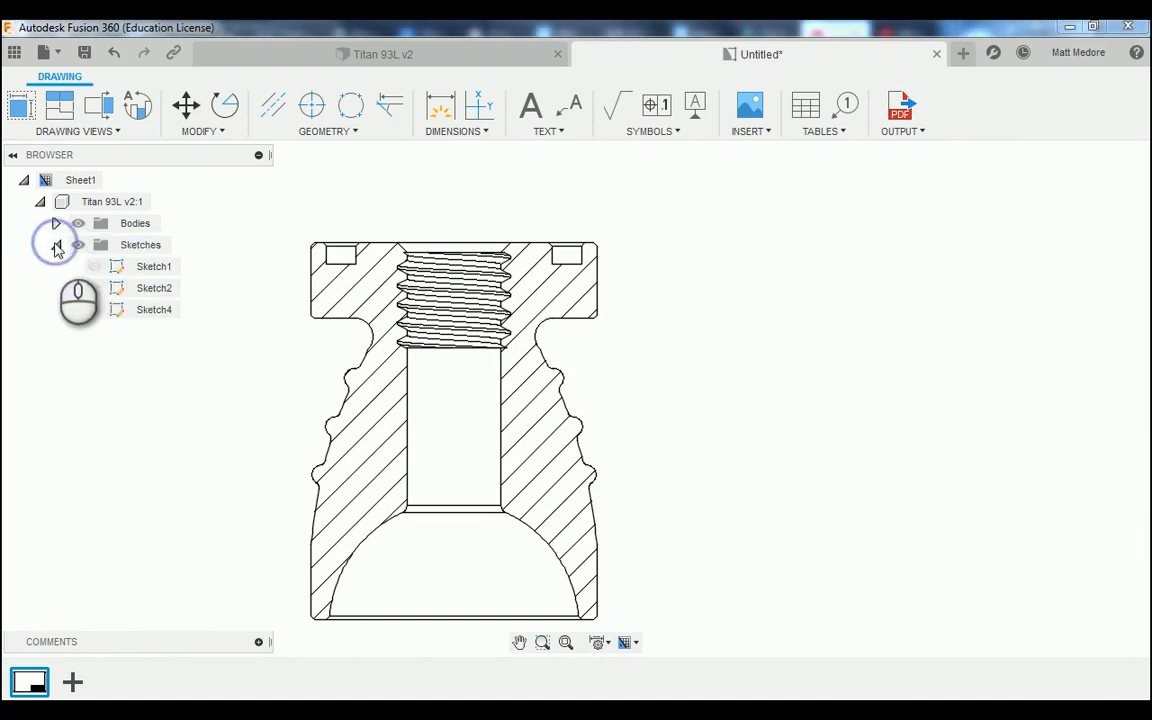
pyautogui.click(92, 311)
pyautogui.click(93, 310)
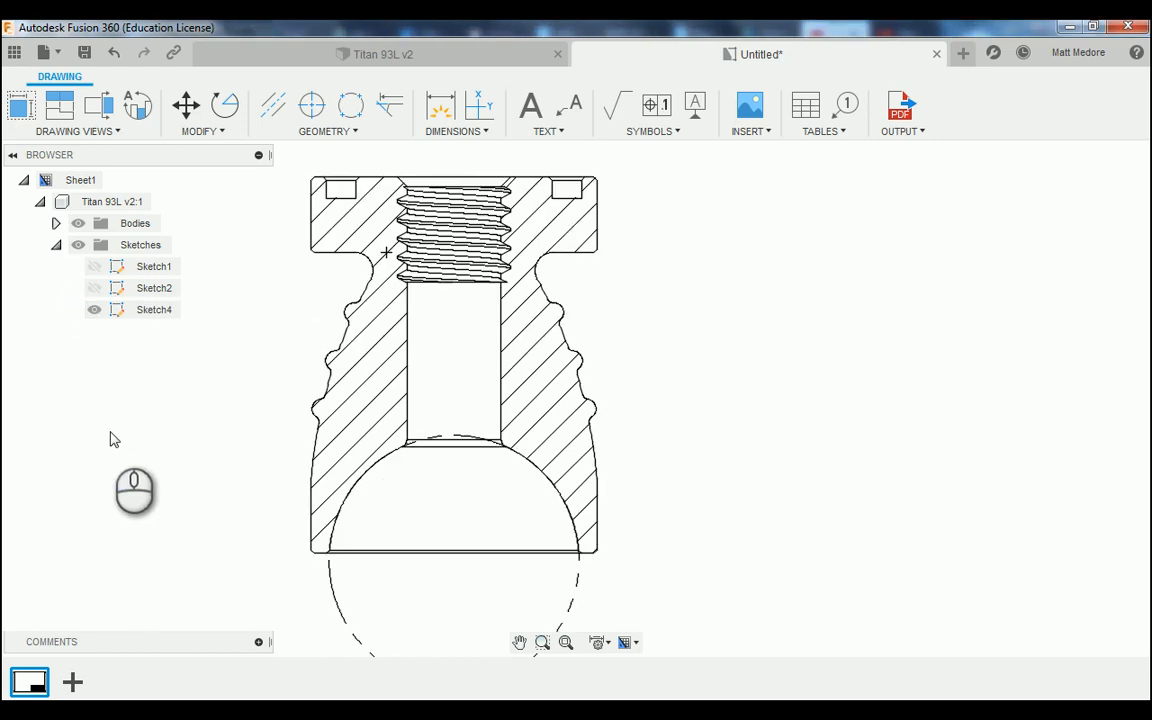
# Add a centerline between the two vertical outer edges of the section view's upper flange.
pyautogui.scroll(3, 373, 240)
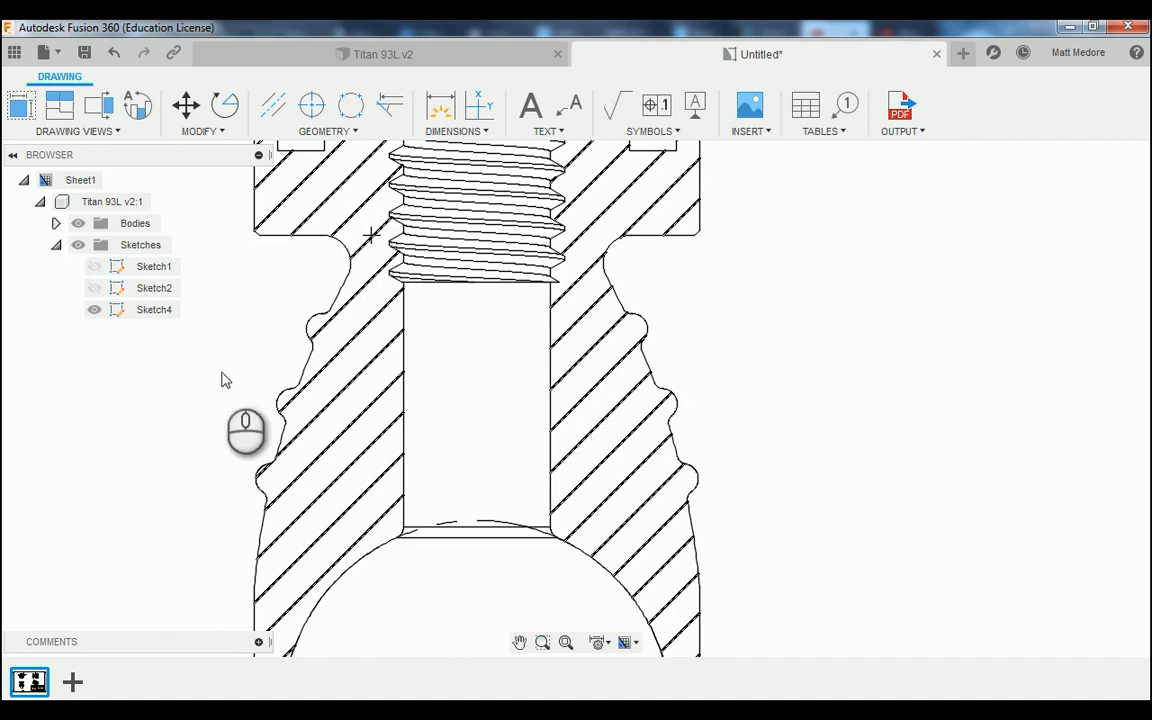
pyautogui.scroll(-4, 228, 378)
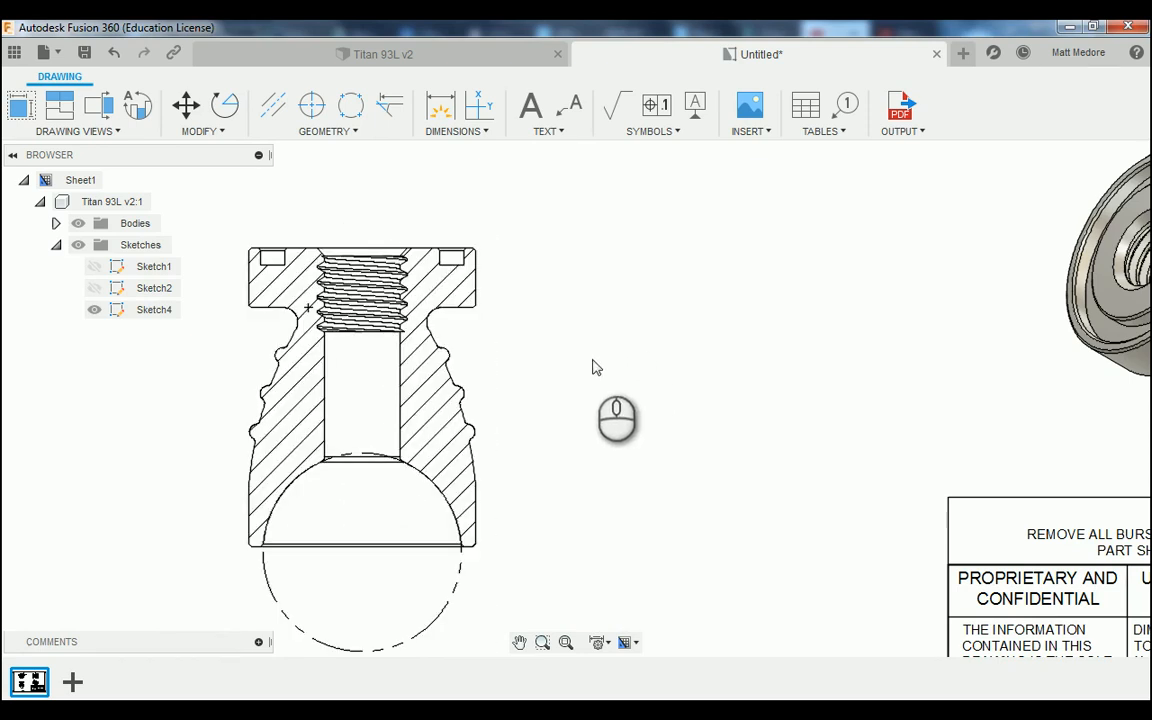
pyautogui.click(327, 134)
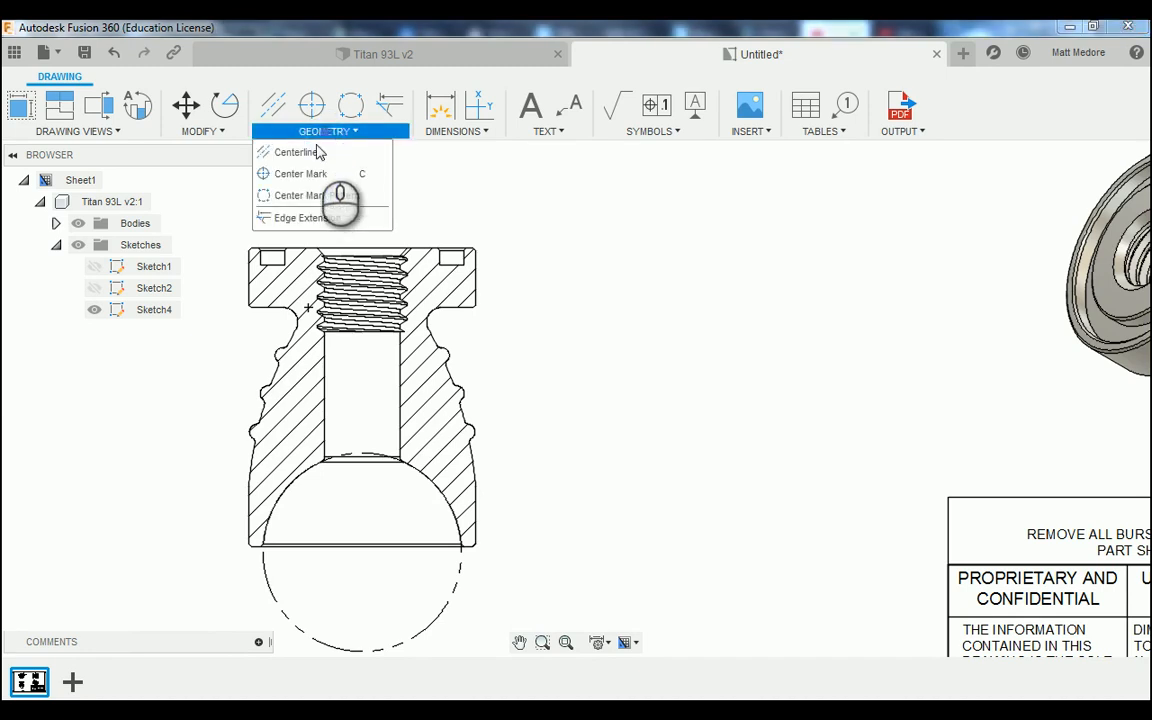
pyautogui.click(314, 156)
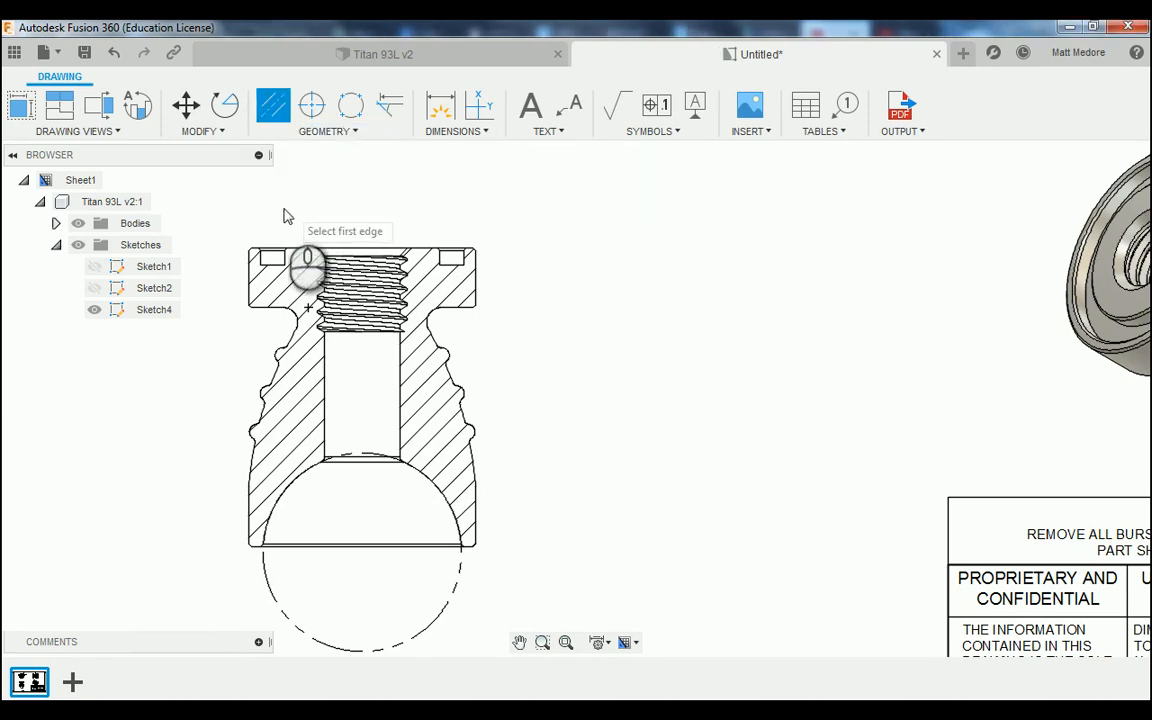
pyautogui.scroll(2, 285, 216)
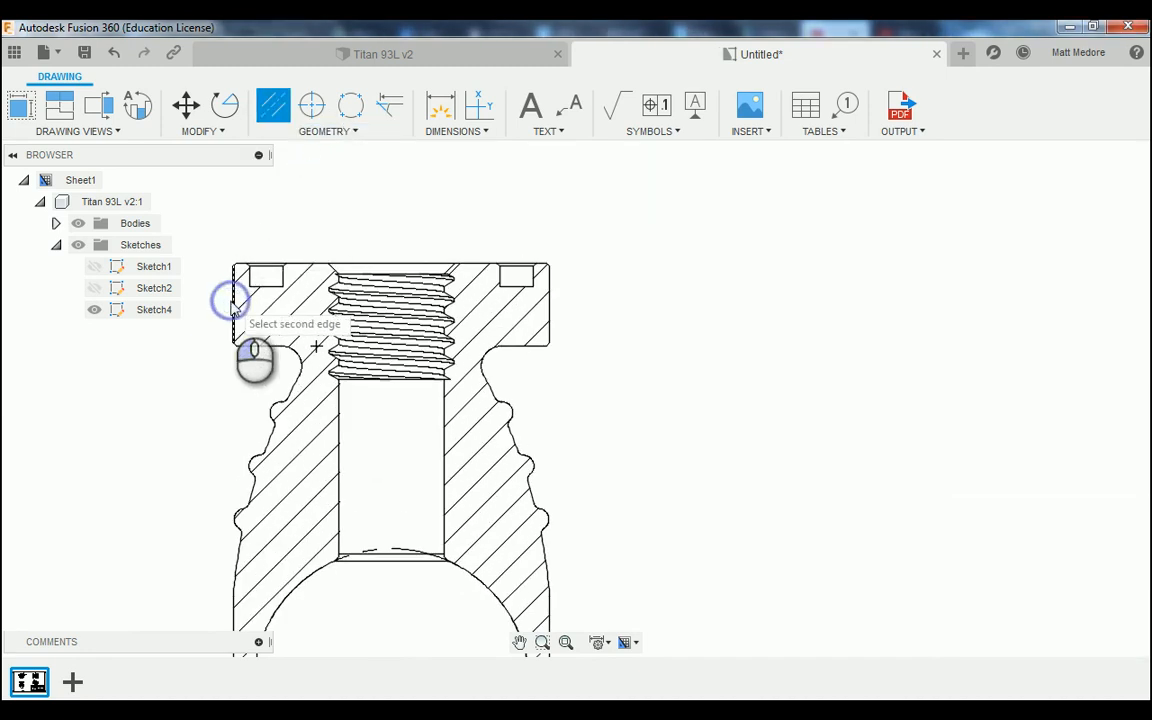
pyautogui.click(552, 309)
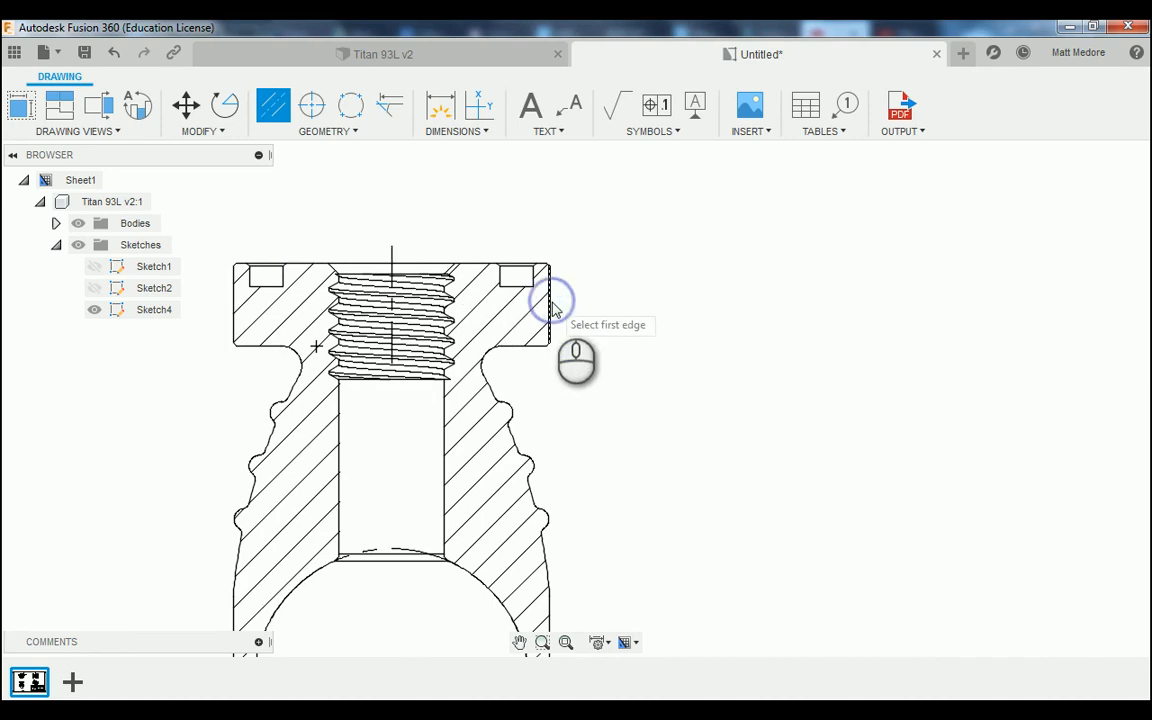
pyautogui.rightClick(490, 183)
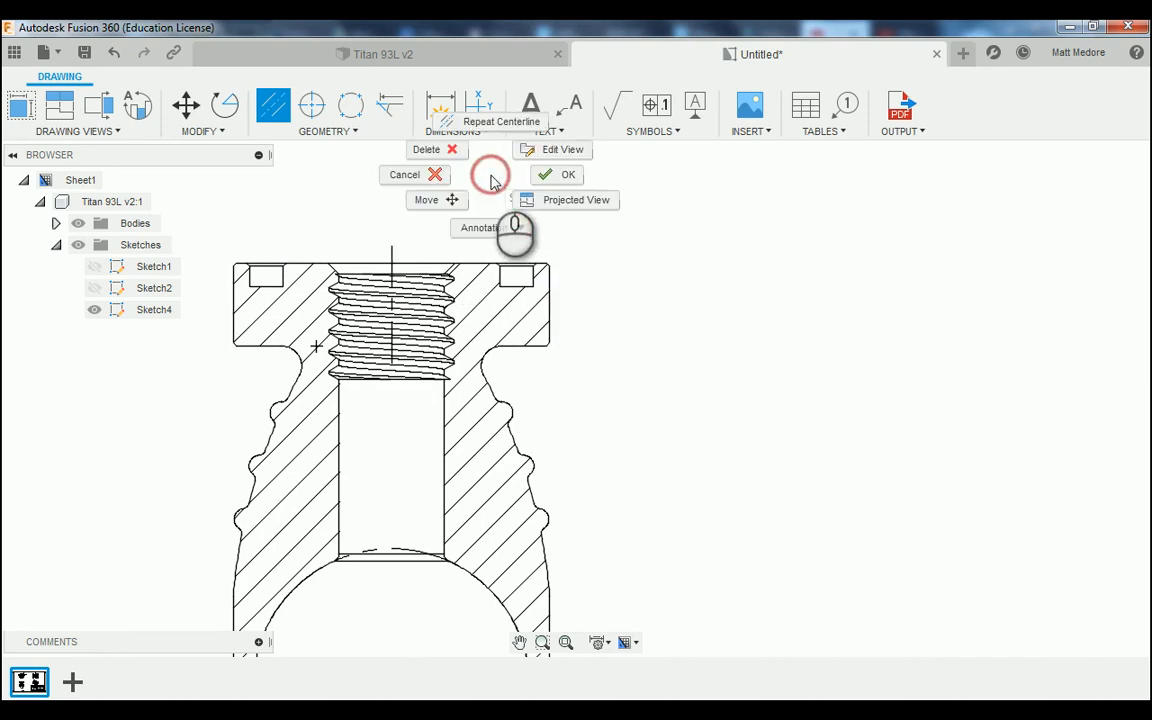
pyautogui.click(556, 174)
# Stretch the lower end of the section view's centerline down to the part's bottom edge.
pyautogui.scroll(-2, 430, 196)
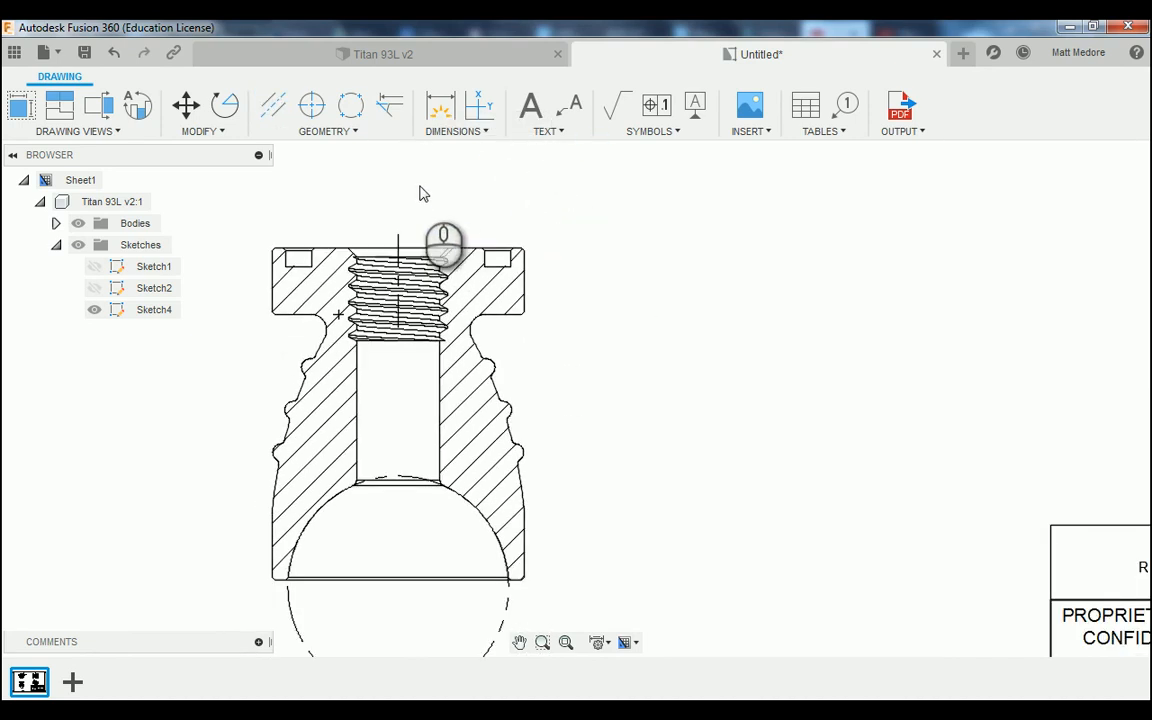
pyautogui.click(398, 247)
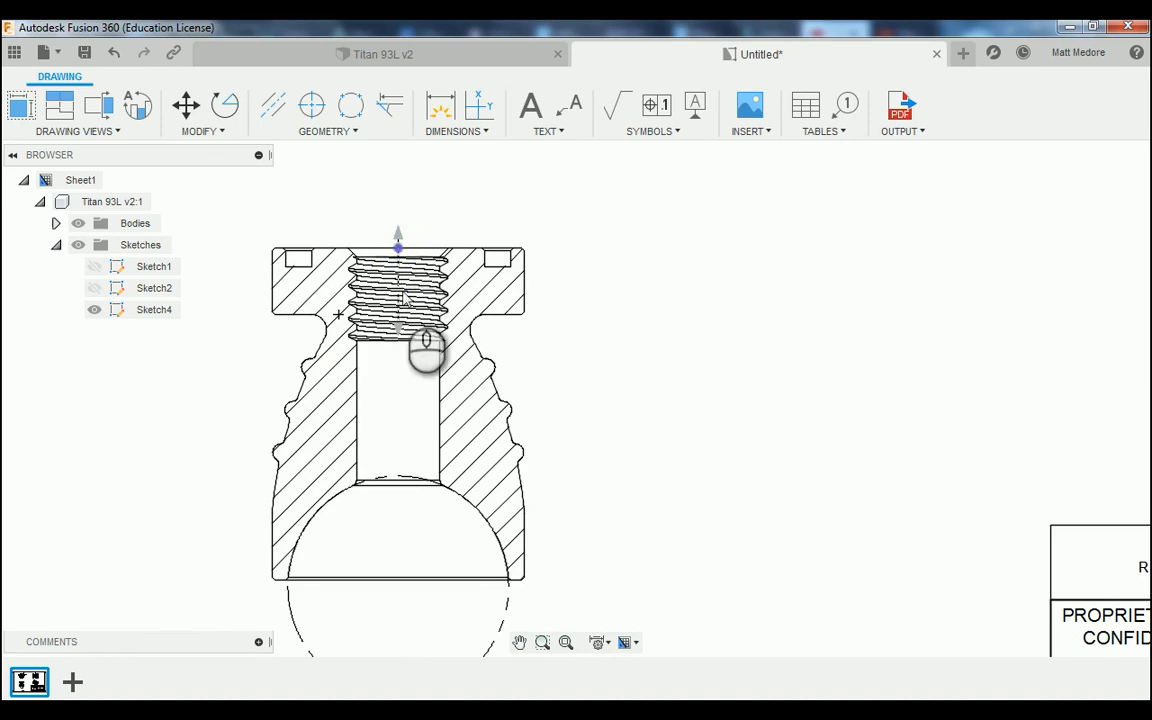
pyautogui.click(397, 325)
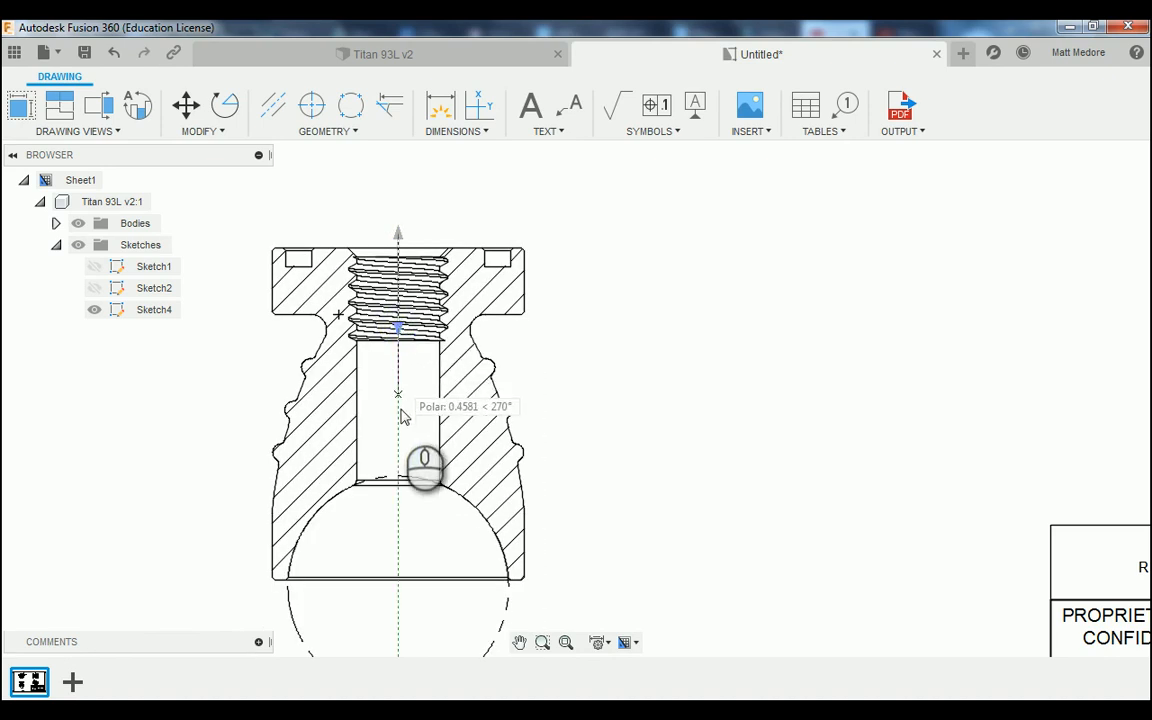
pyautogui.scroll(4, 402, 592)
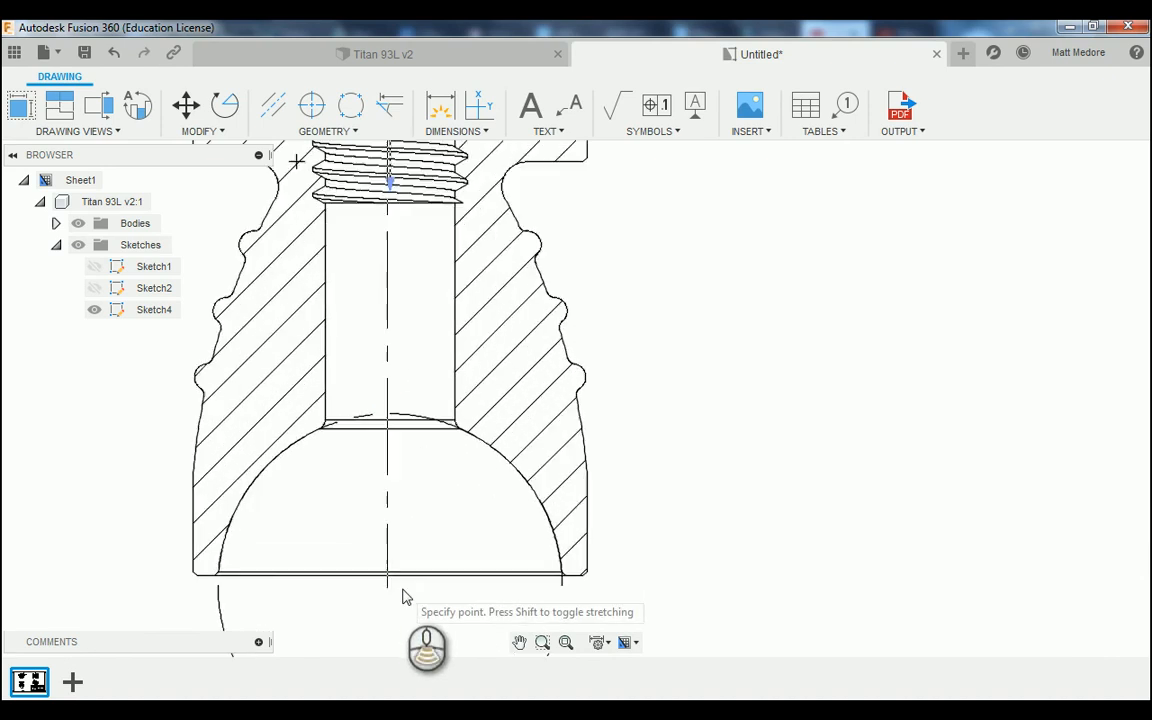
pyautogui.click(384, 576)
pyautogui.scroll(-5, 381, 622)
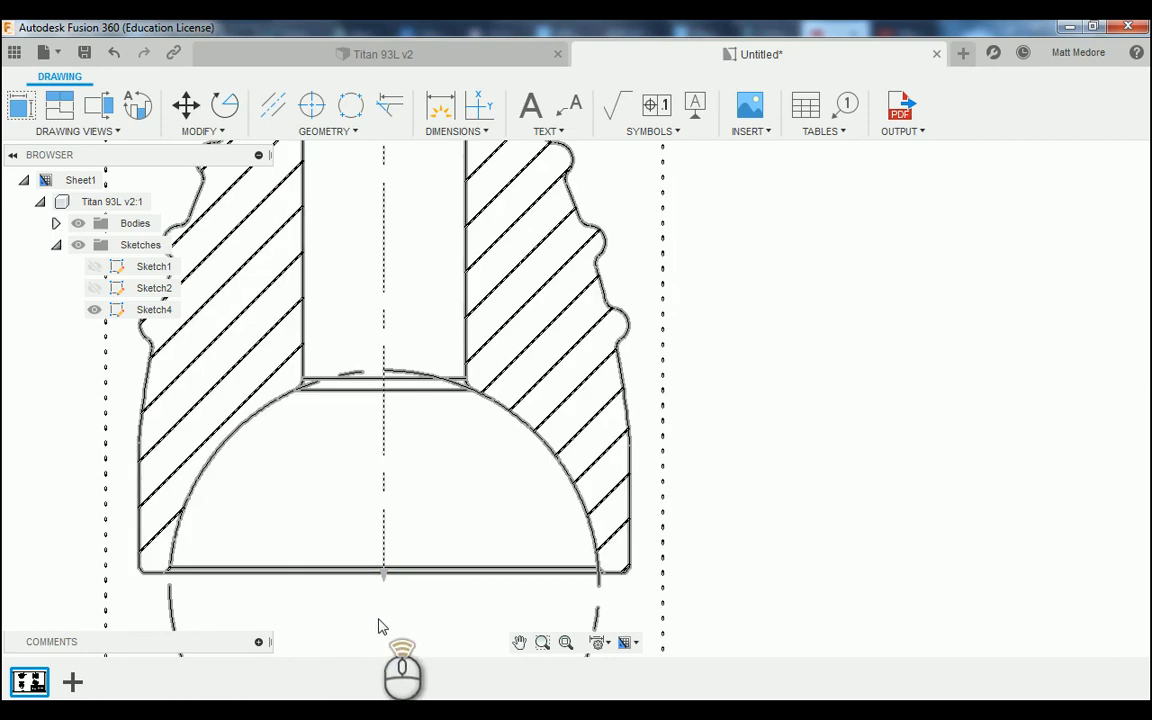
# Shorten the upper end of the section view's centerline so it ends on the part's top edge.
pyautogui.scroll(5, 383, 293)
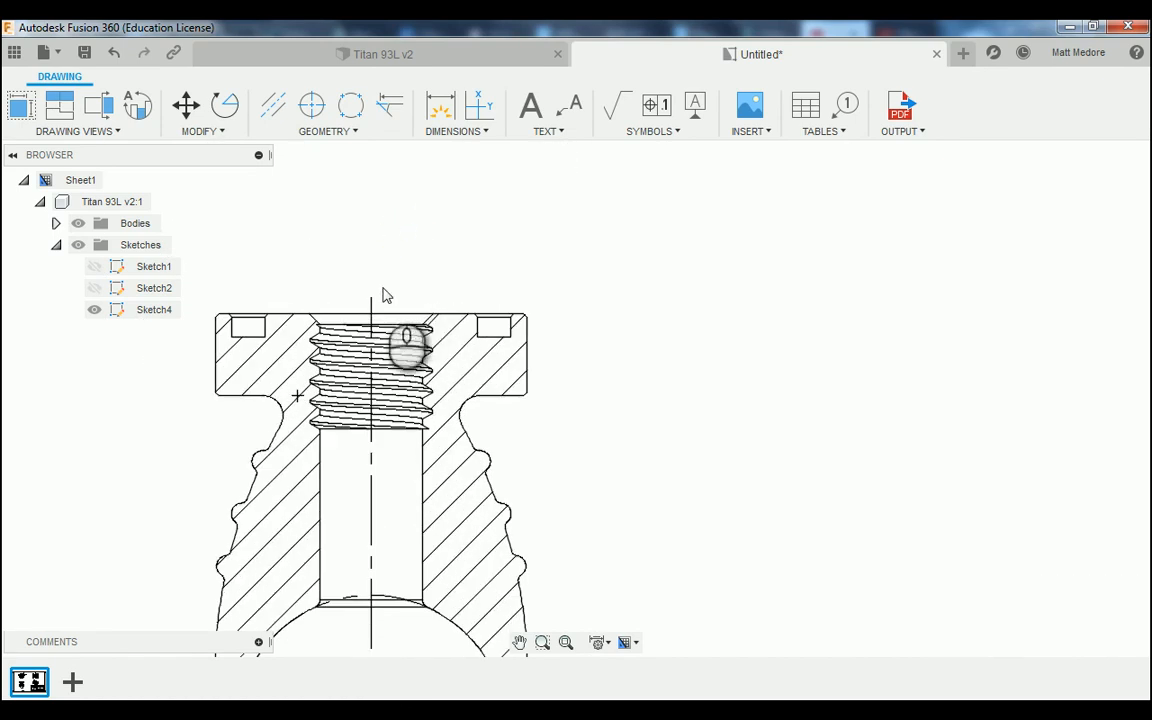
pyautogui.scroll(2, 365, 300)
pyautogui.click(338, 283)
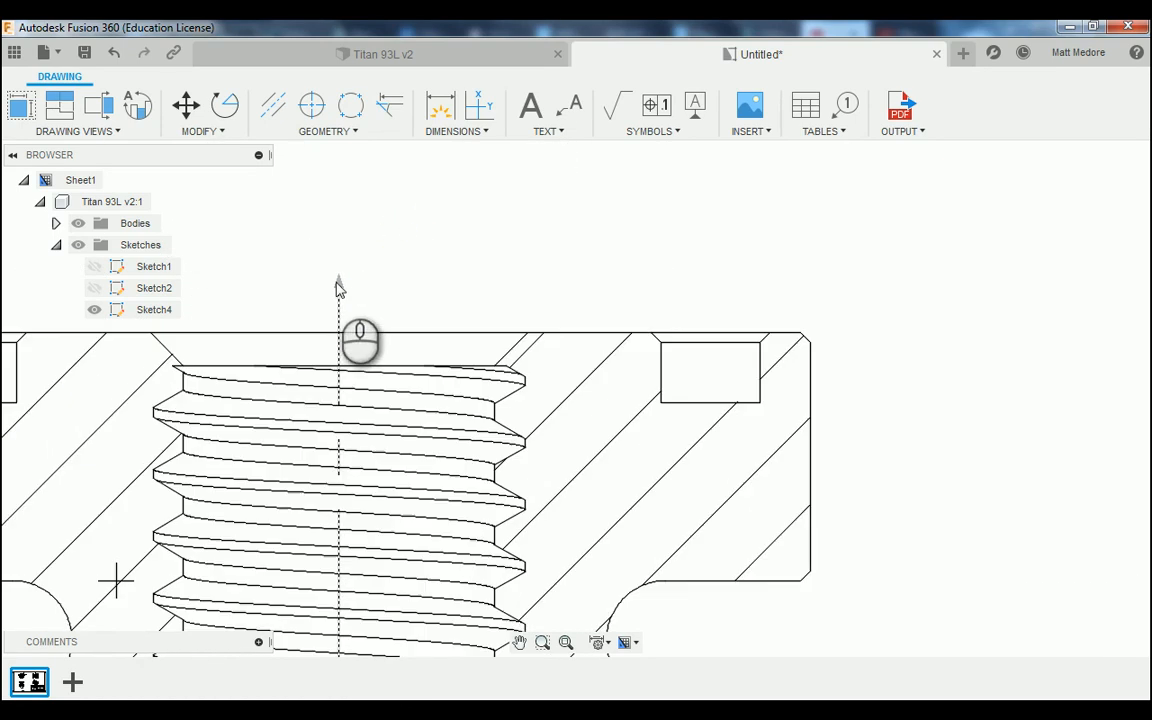
pyautogui.click(647, 336)
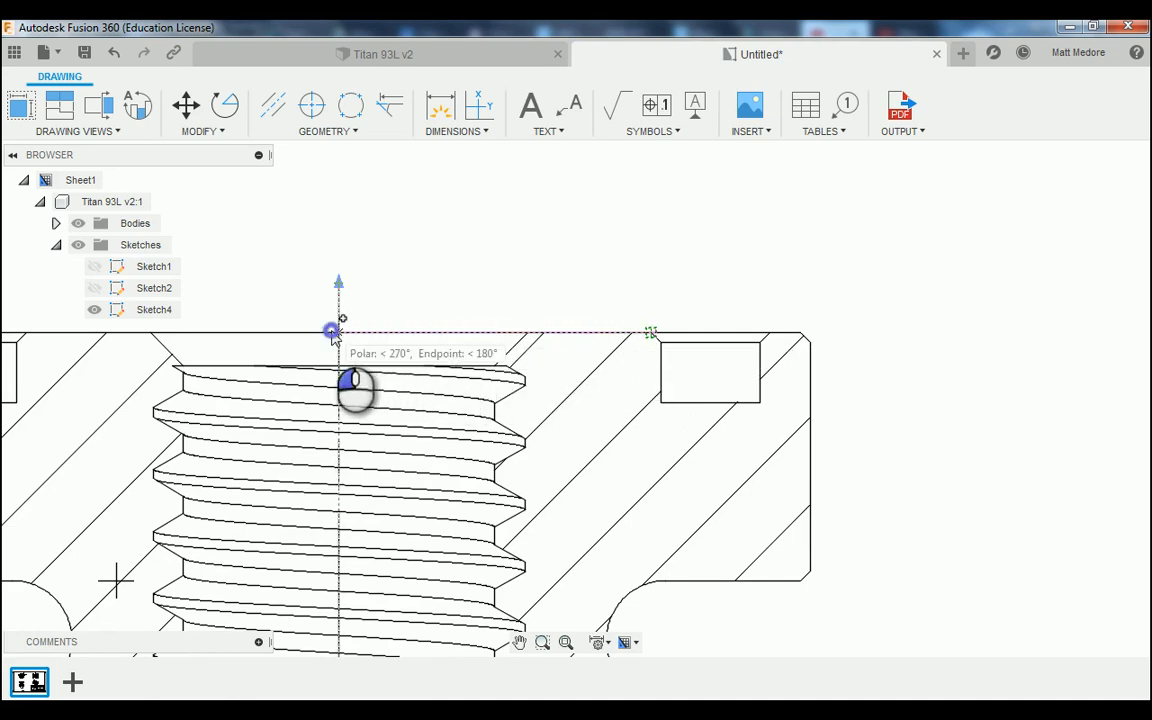
pyautogui.click(354, 263)
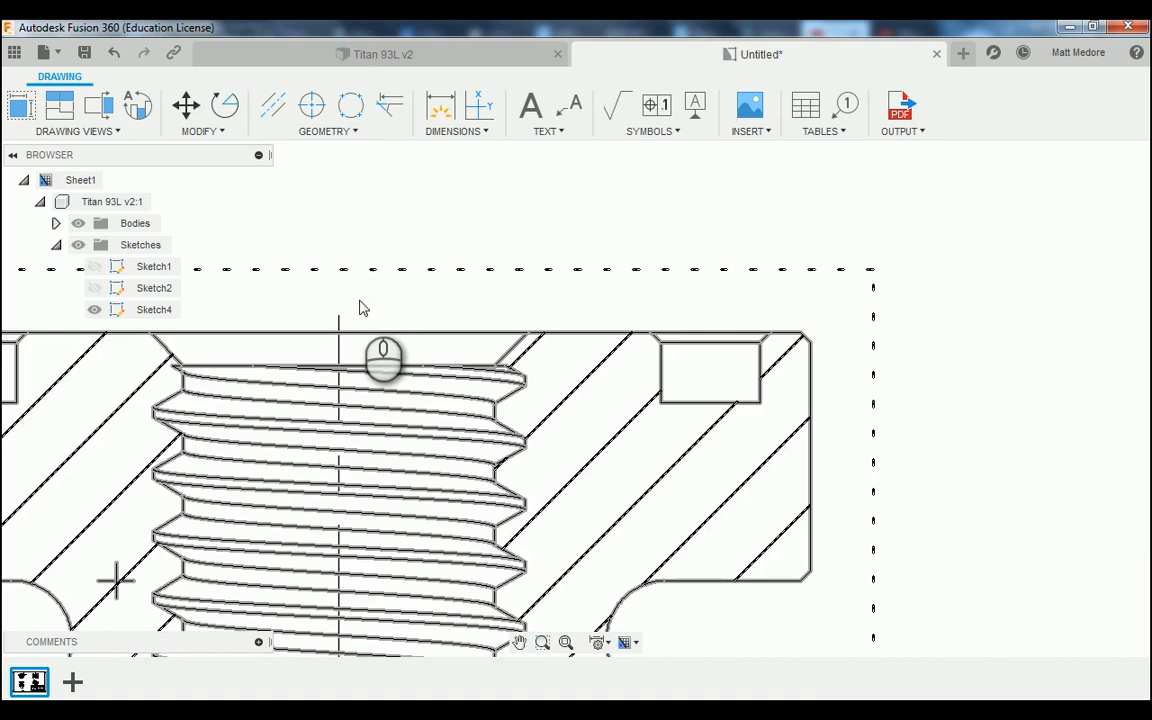
pyautogui.click(338, 316)
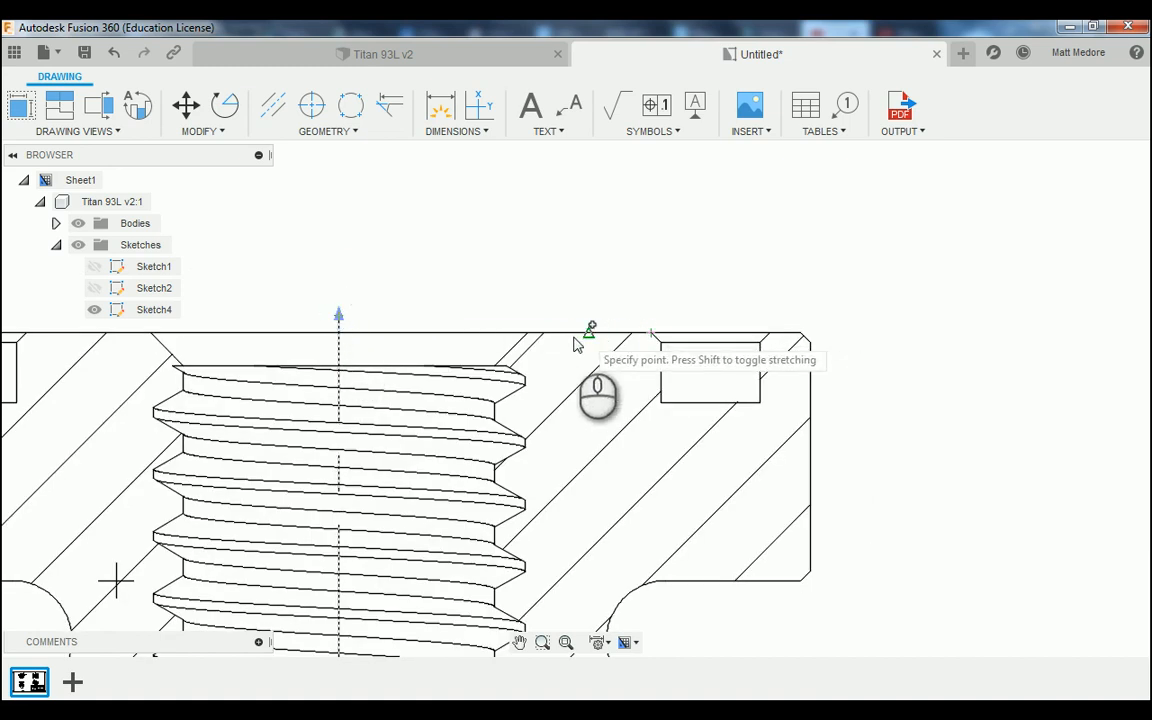
pyautogui.click(337, 333)
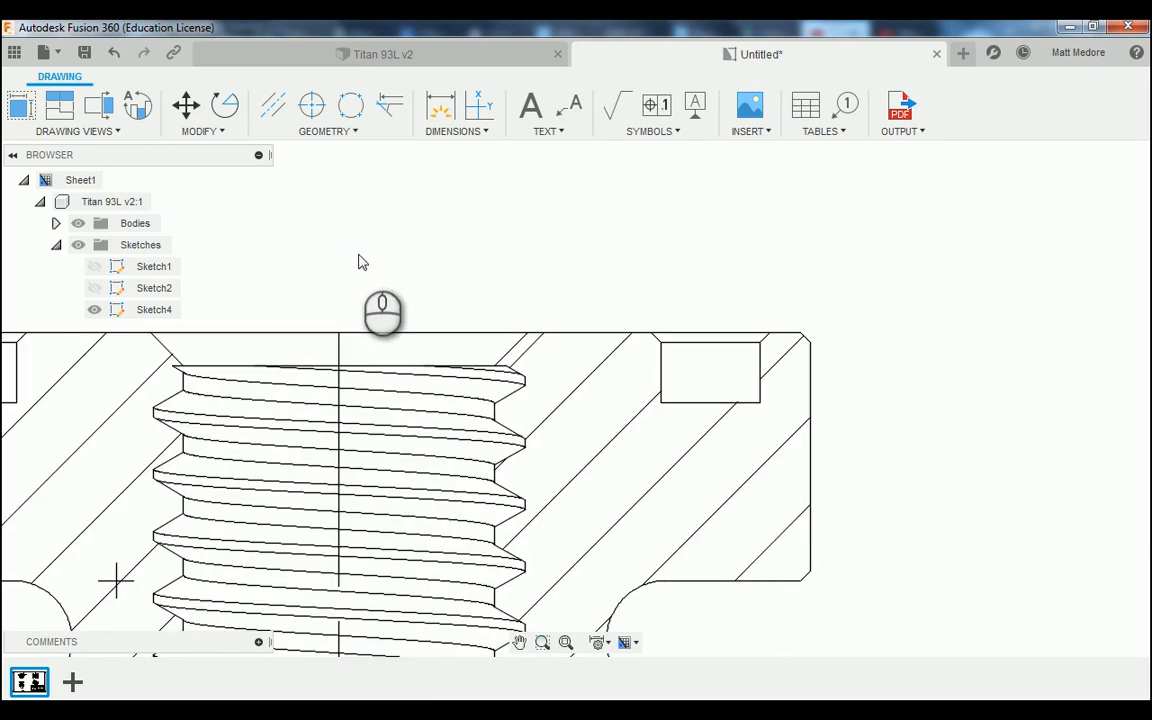
# Define the section view's ordinate origin where the centerline meets the top edge, and place the origin dimension above the part.
pyautogui.scroll(6, 357, 303)
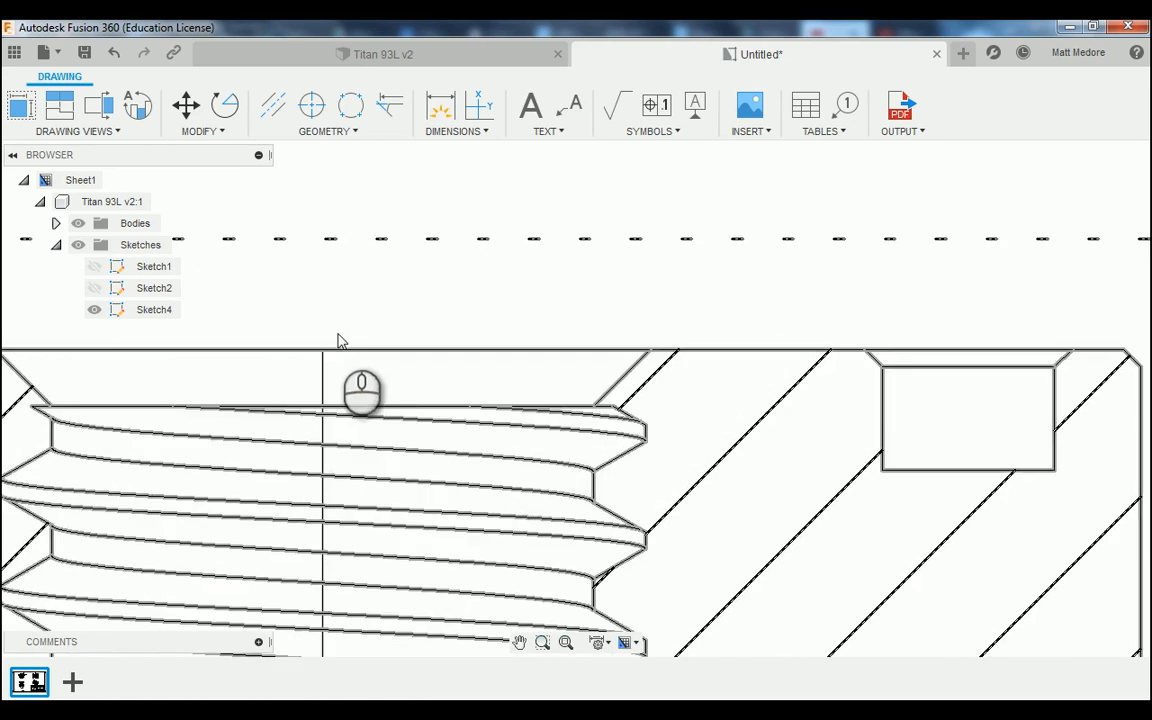
pyautogui.scroll(2, 277, 380)
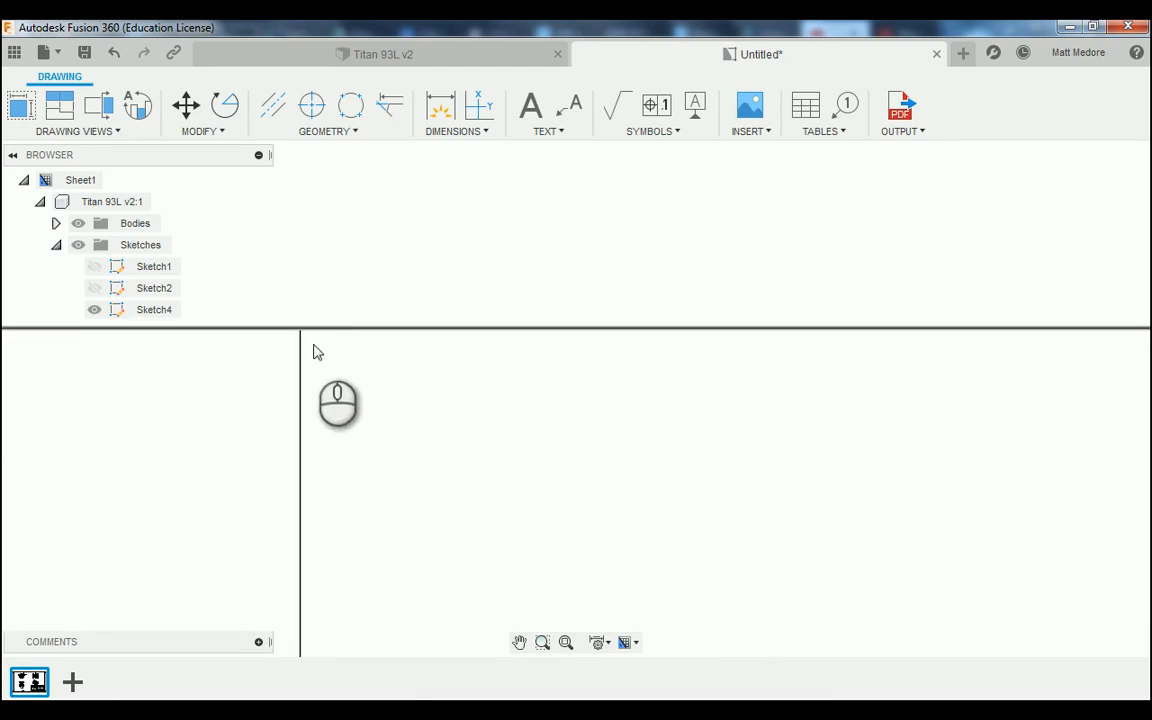
pyautogui.click(482, 133)
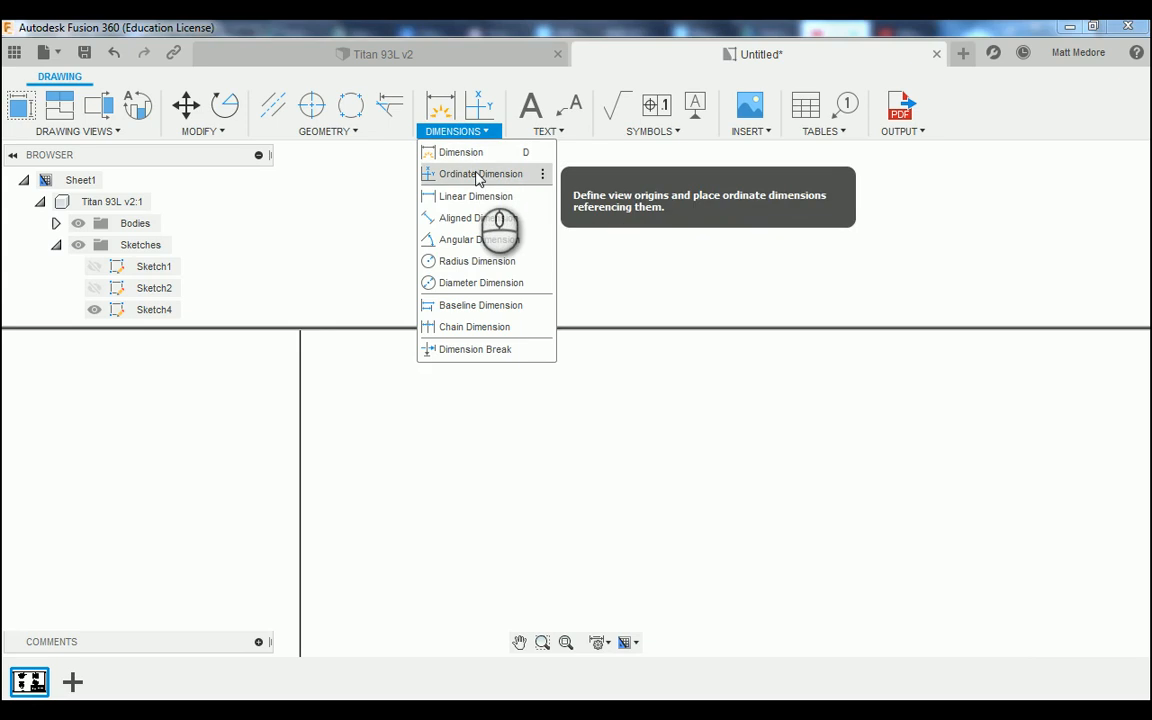
pyautogui.click(477, 174)
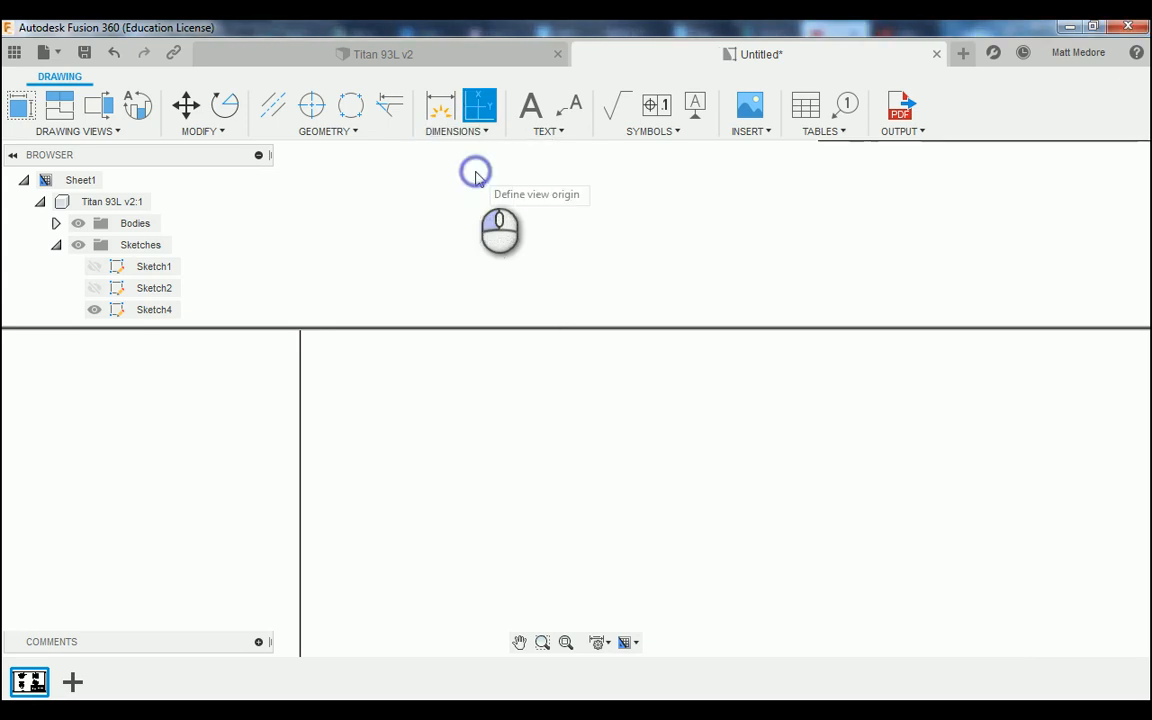
pyautogui.click(301, 333)
pyautogui.scroll(-5, 292, 525)
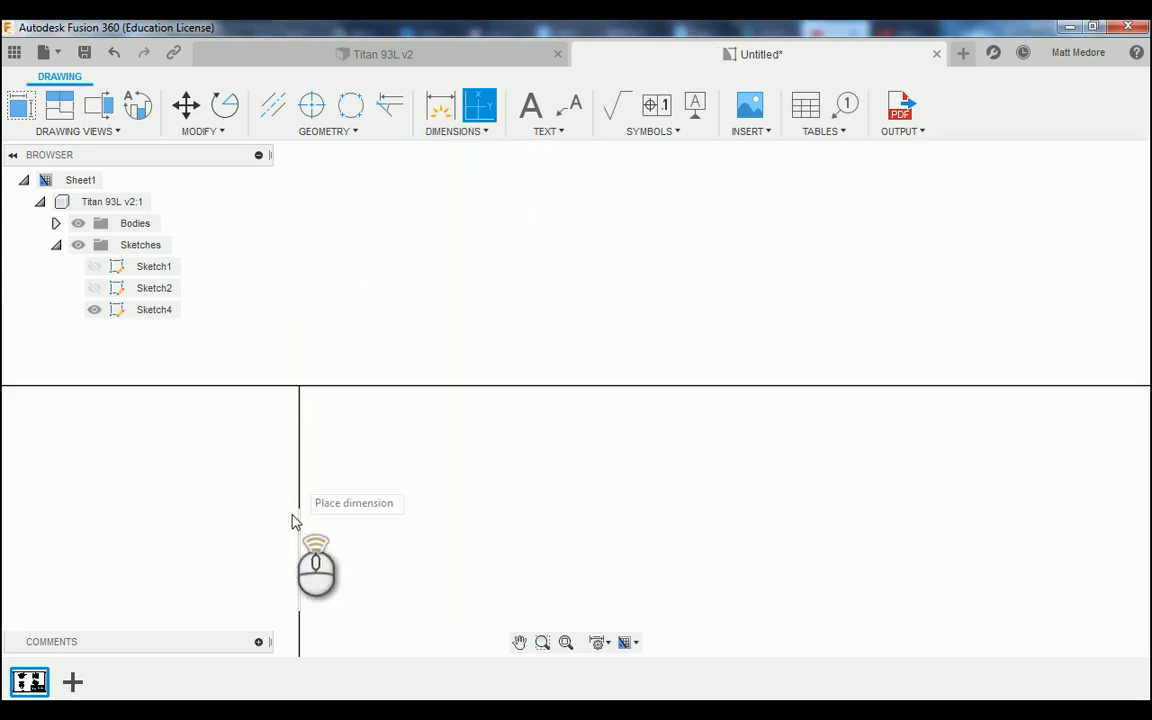
pyautogui.scroll(-5, 300, 545)
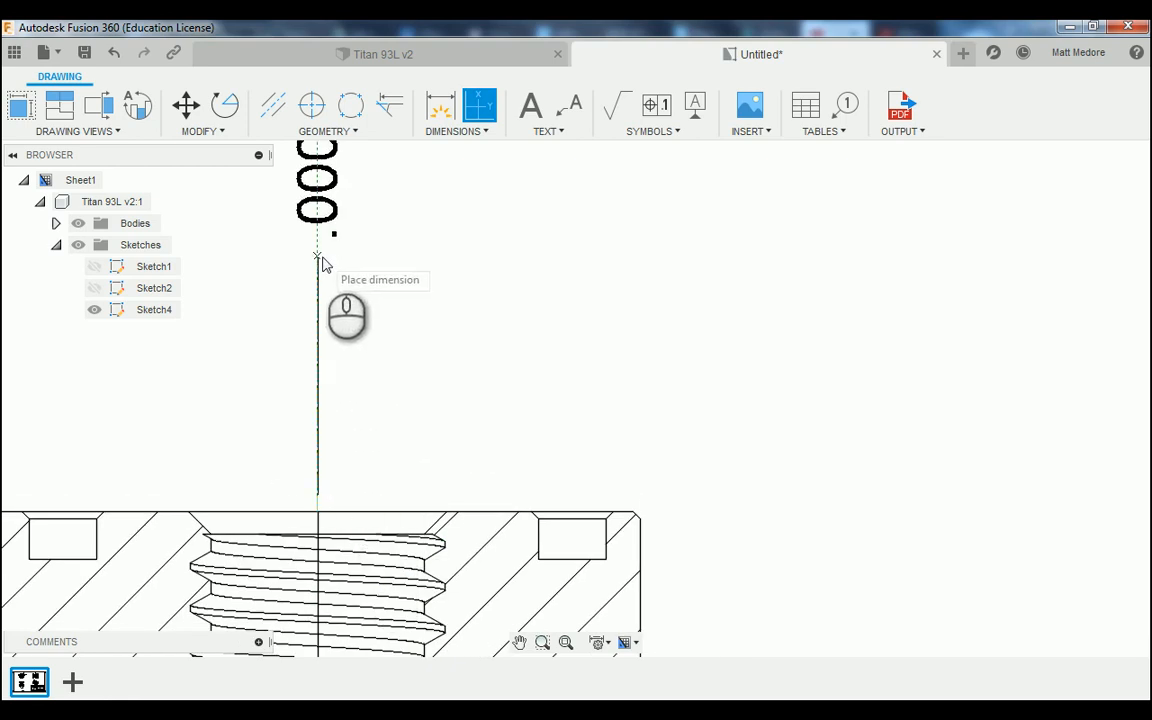
pyautogui.click(322, 258)
# Place a zero ordinate dimension for the top edge to the left of the section view, referencing the upper-left chamfer endpoint.
pyautogui.scroll(-3, 490, 312)
pyautogui.scroll(-1, 494, 318)
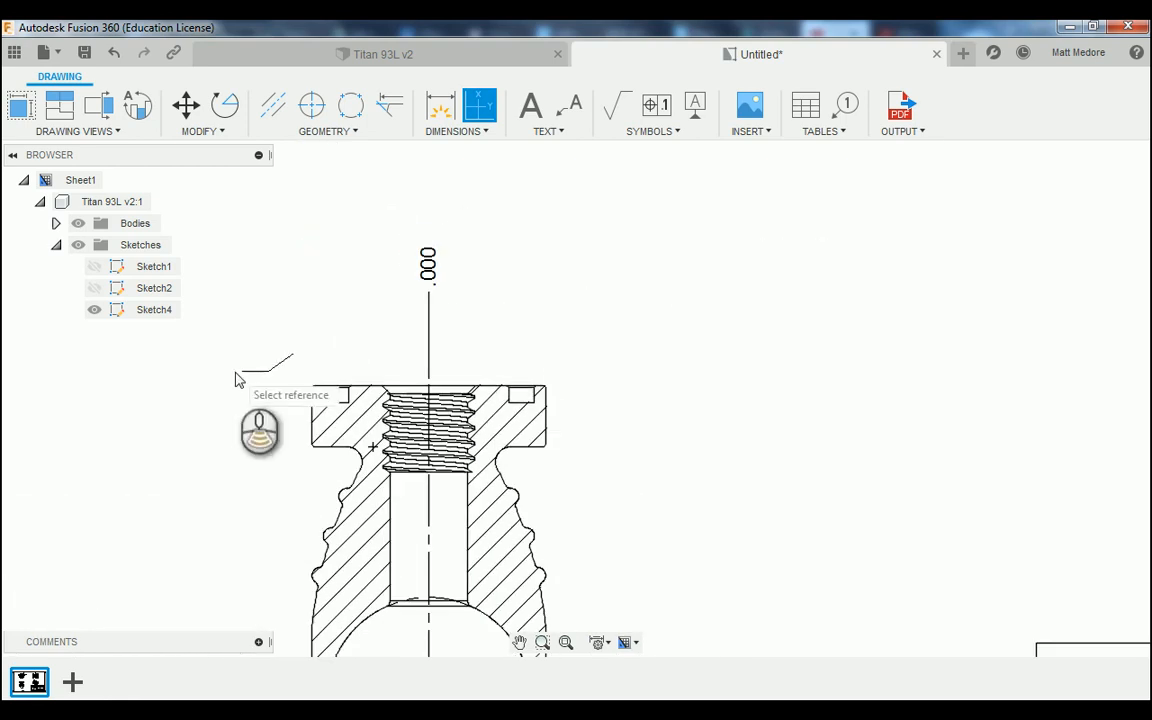
pyautogui.scroll(5, 239, 378)
pyautogui.scroll(4, 250, 405)
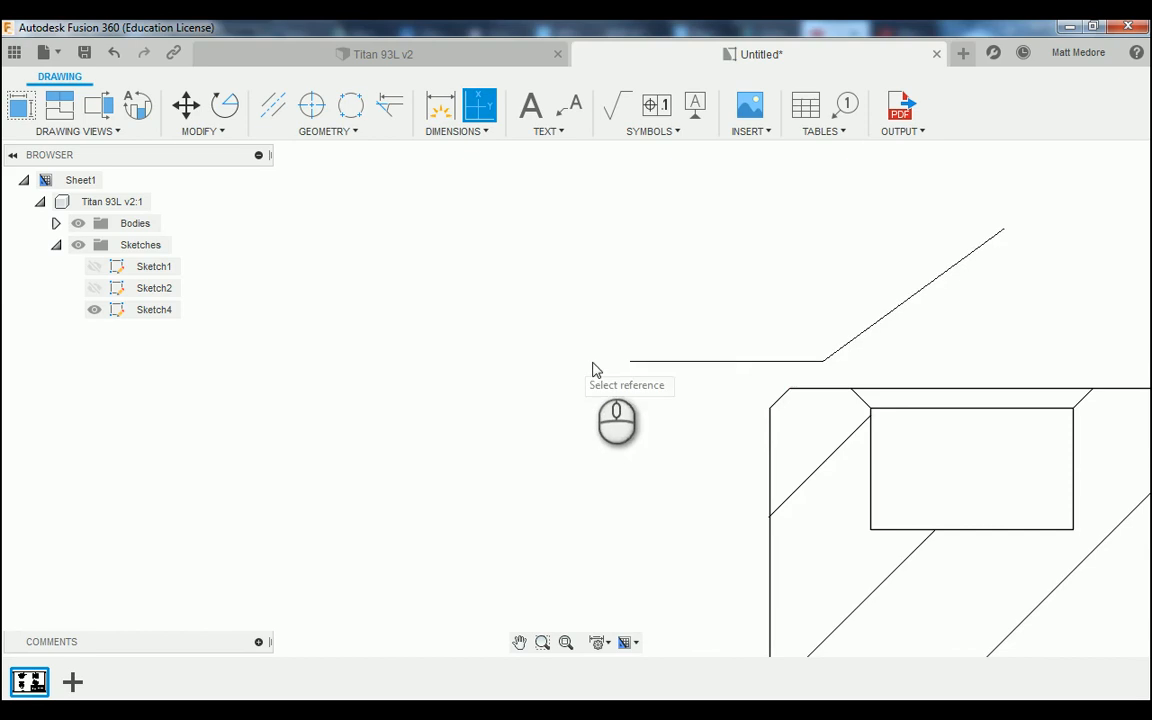
pyautogui.click(792, 392)
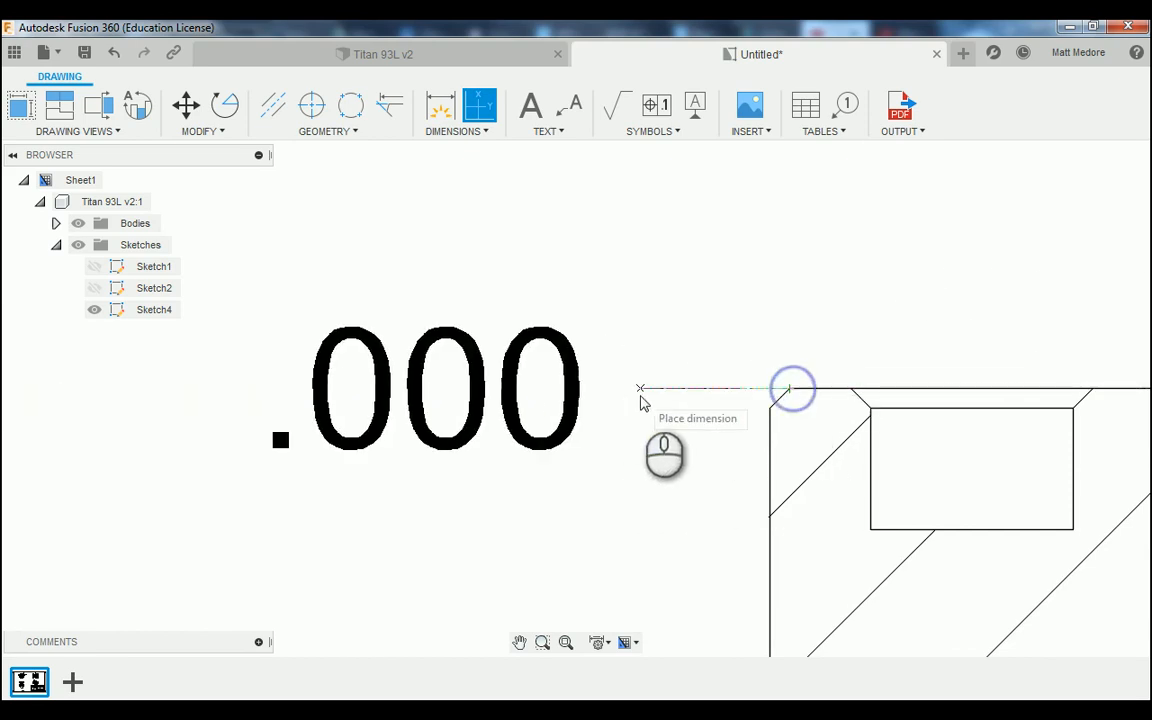
pyautogui.scroll(-4, 660, 420)
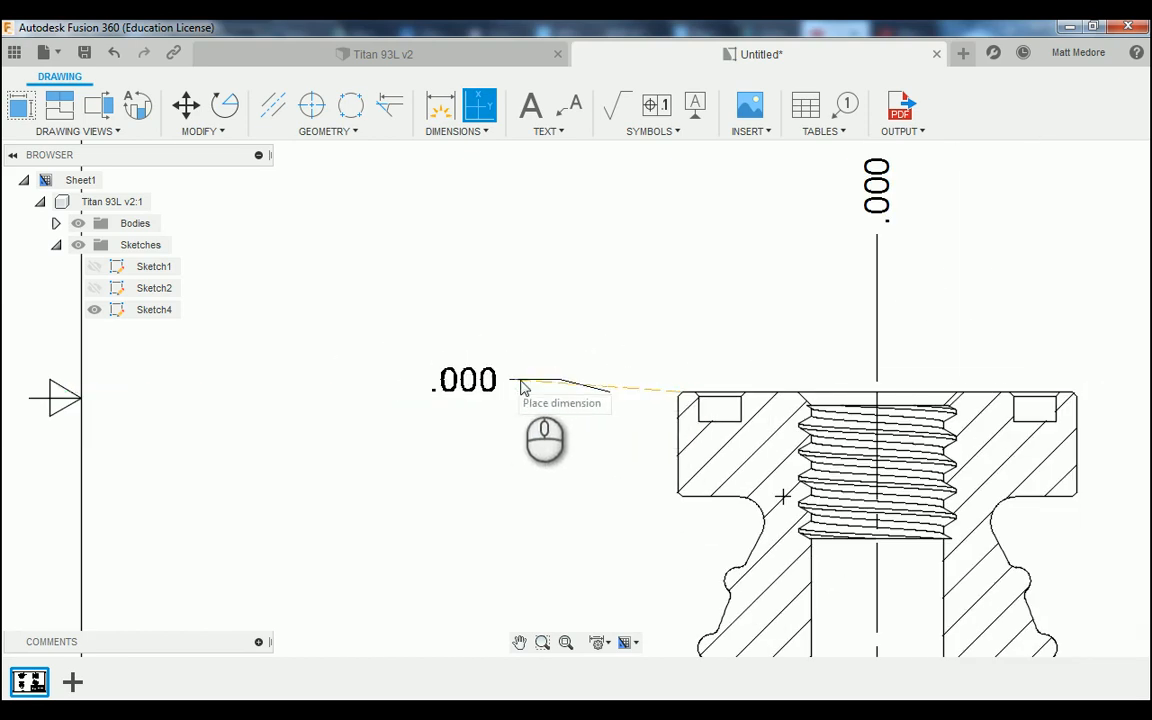
pyautogui.click(510, 392)
pyautogui.scroll(-7, 272, 452)
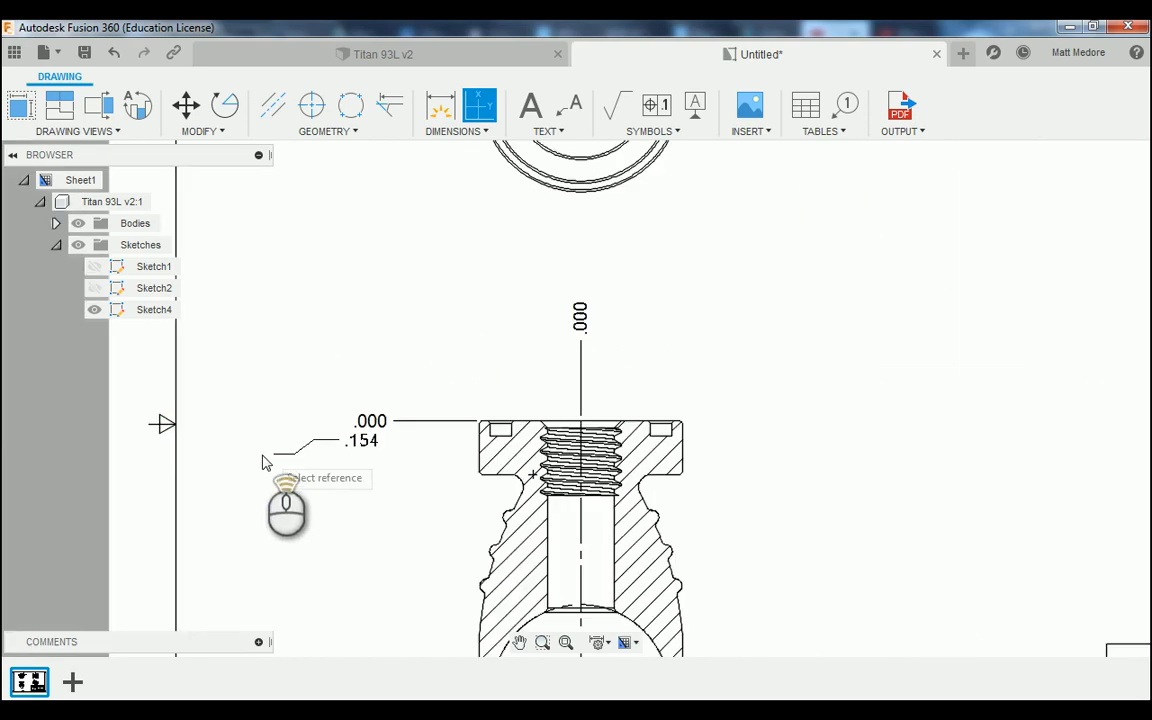
pyautogui.scroll(5, 508, 402)
pyautogui.rightClick(829, 303)
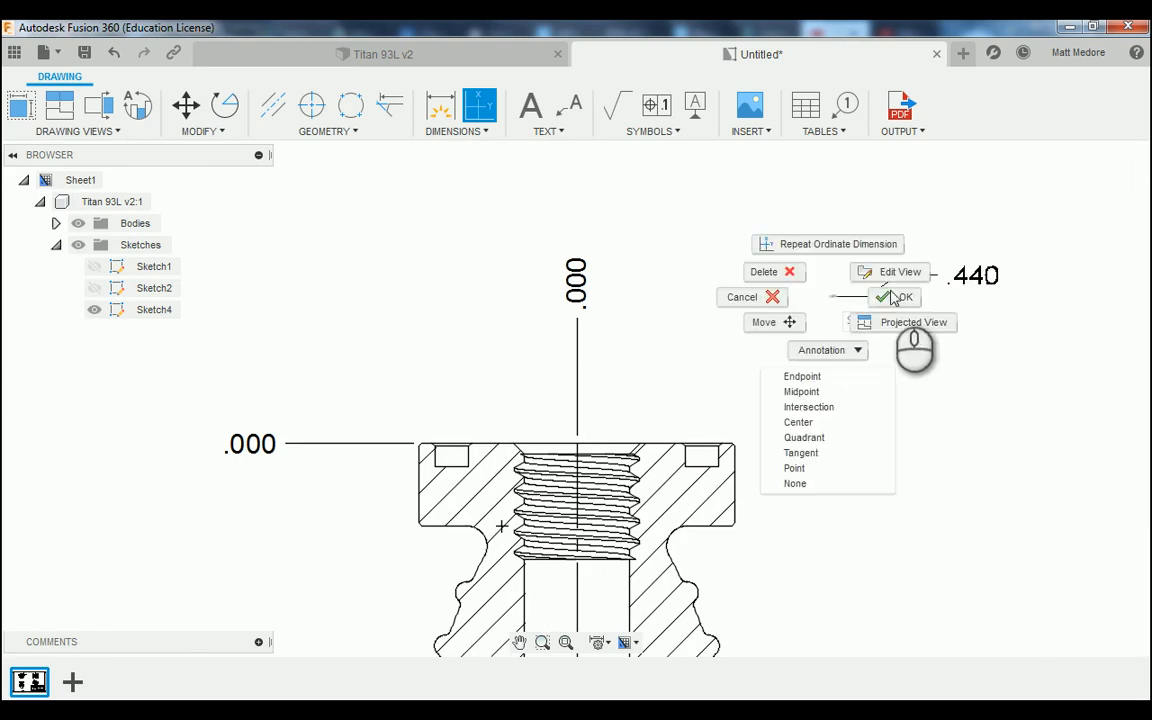
pyautogui.click(890, 297)
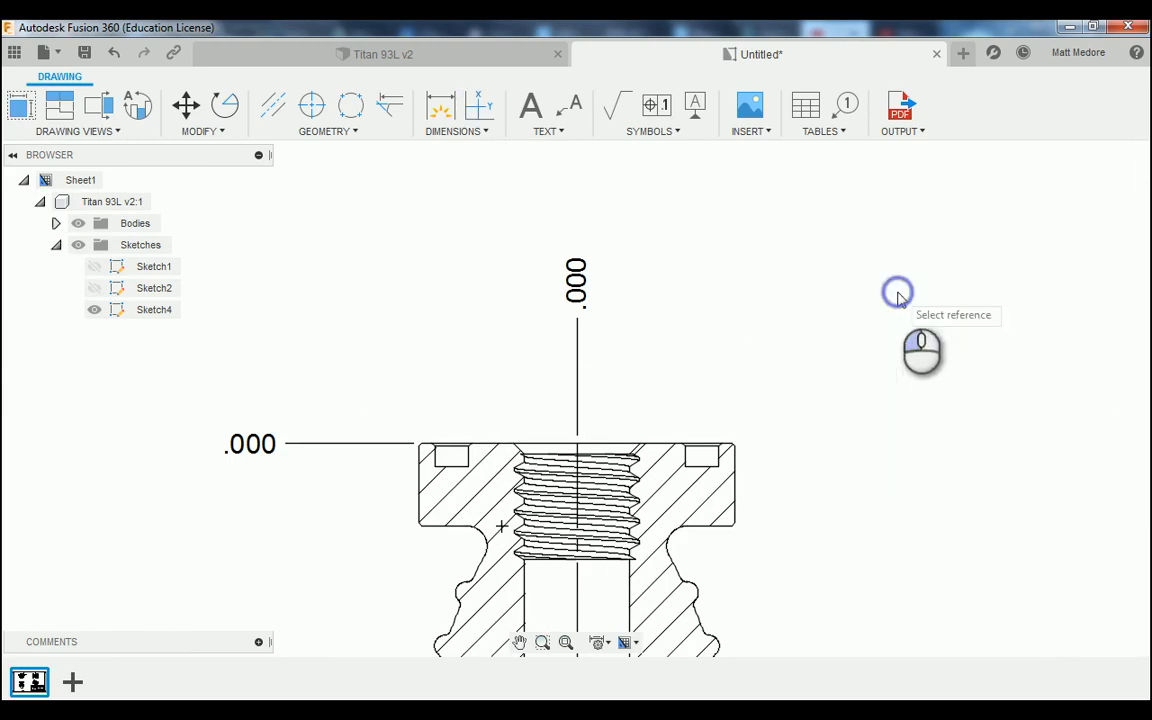
# Open the ordinate dimension above the section view's centerline for text editing.
pyautogui.doubleClick(576, 290)
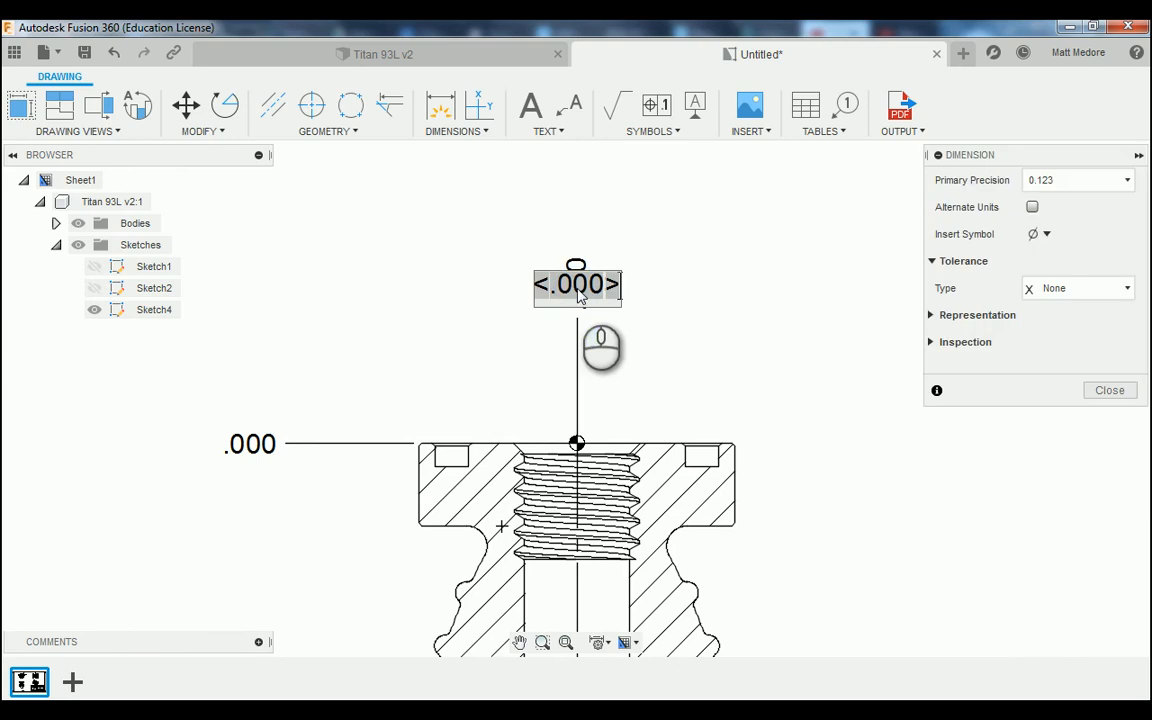
# Set the primary precision of both the vertical and horizontal origin ordinate dimensions to 0.
pyautogui.click(1078, 183)
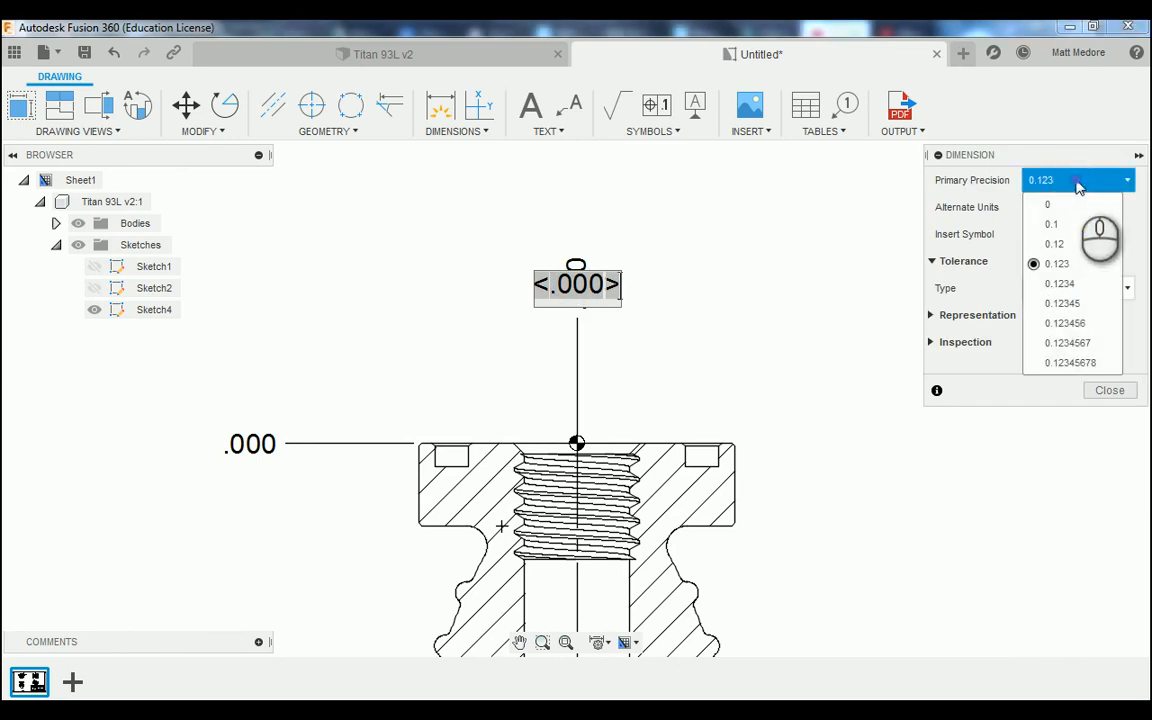
pyautogui.click(1070, 206)
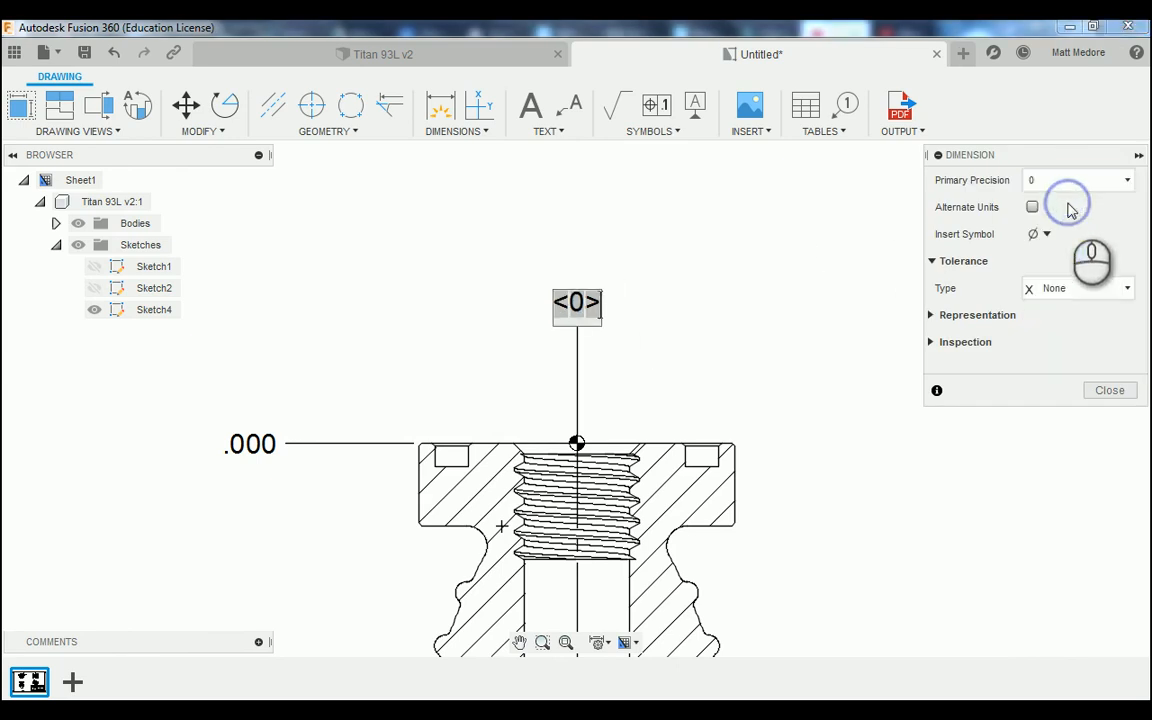
pyautogui.click(1110, 390)
pyautogui.doubleClick(250, 443)
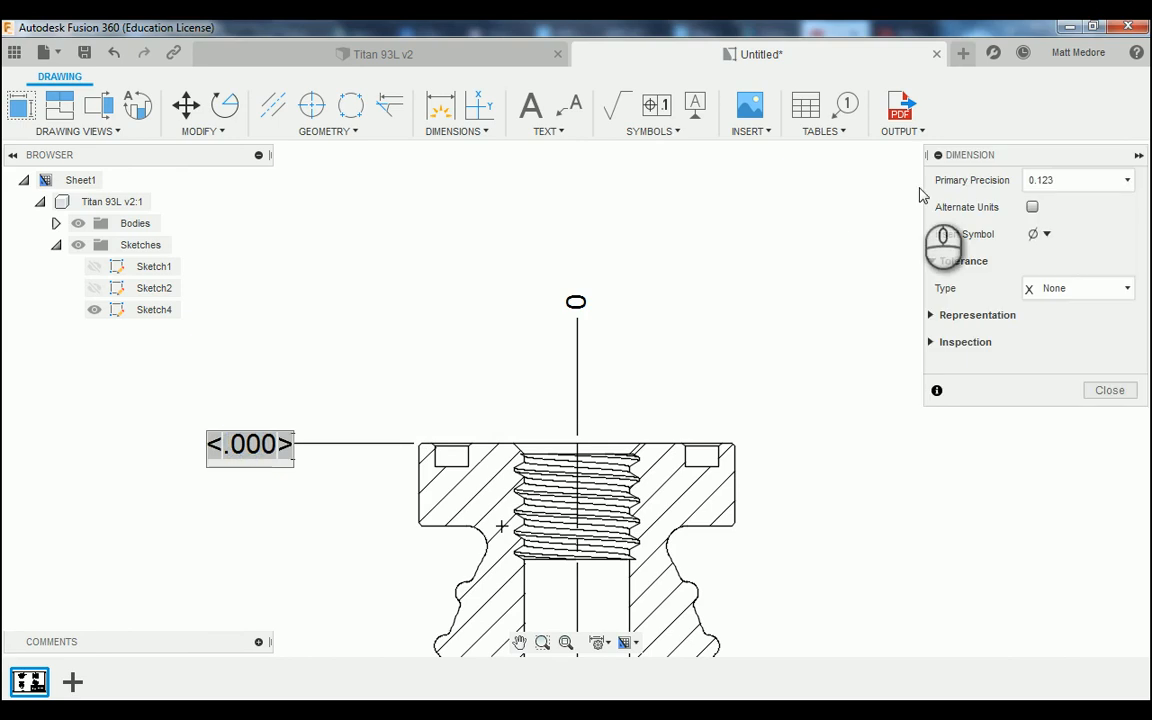
pyautogui.click(1078, 180)
pyautogui.click(1053, 205)
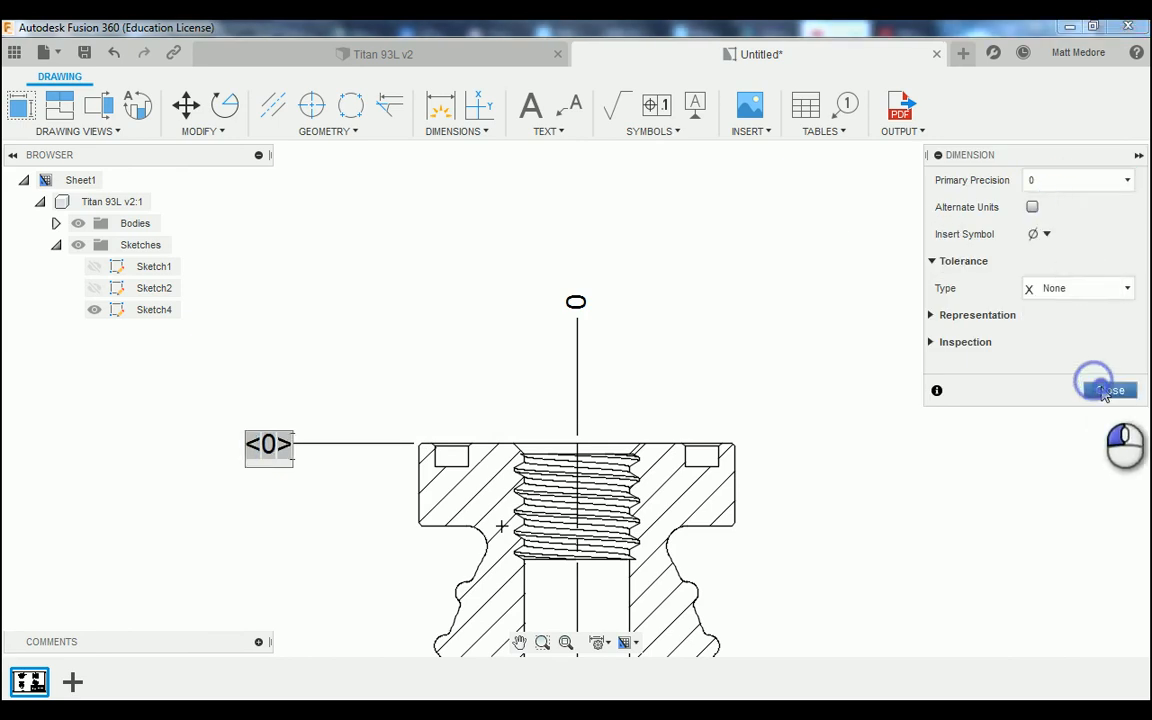
pyautogui.click(1106, 390)
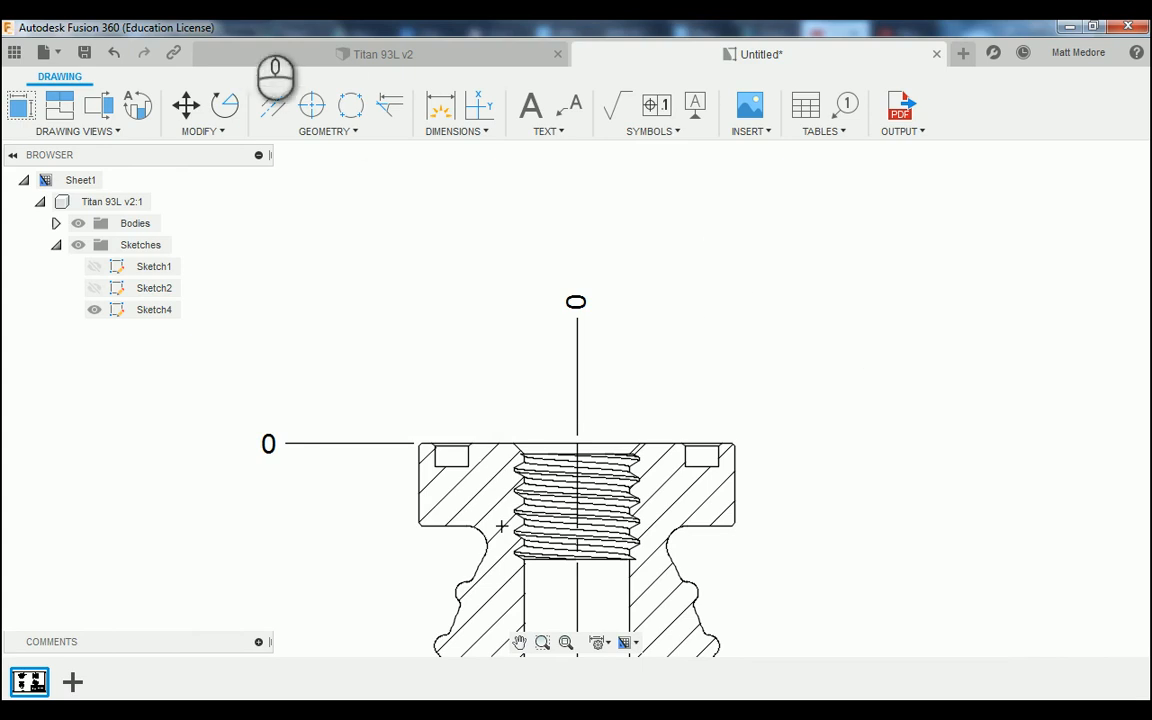
# Add an ordinate dimension from the centerline to the center mark under the flange, placing its text above the section view.
pyautogui.click(457, 131)
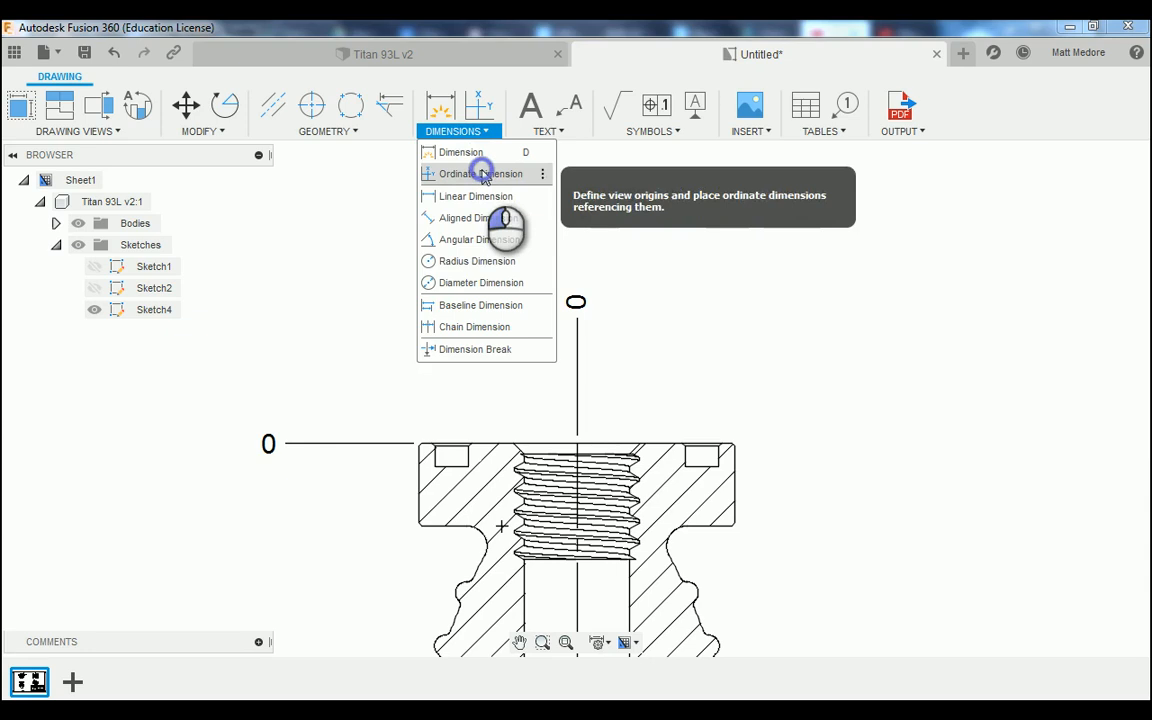
pyautogui.click(481, 174)
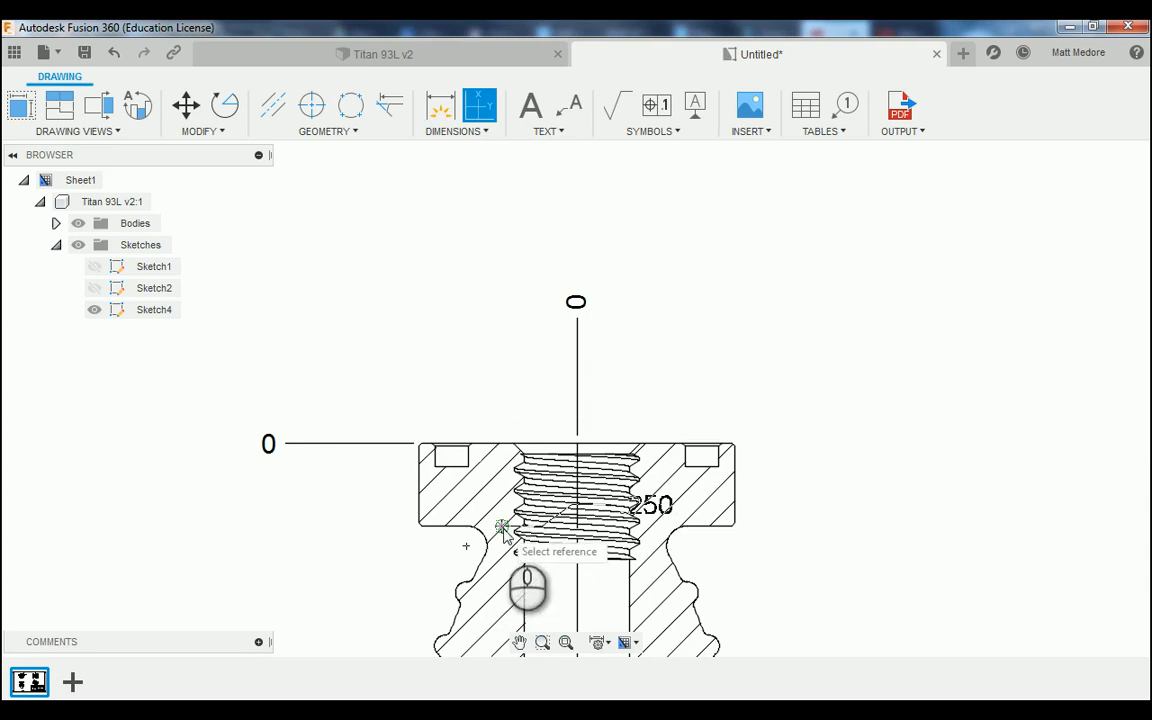
pyautogui.click(502, 527)
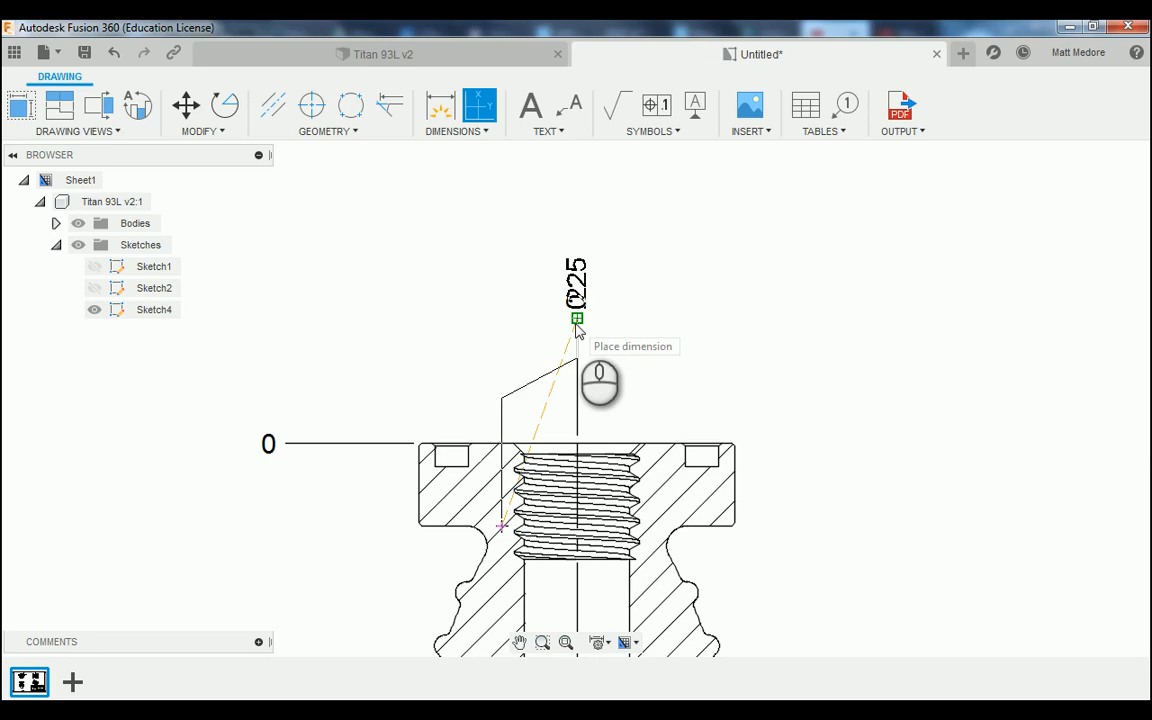
pyautogui.click(575, 326)
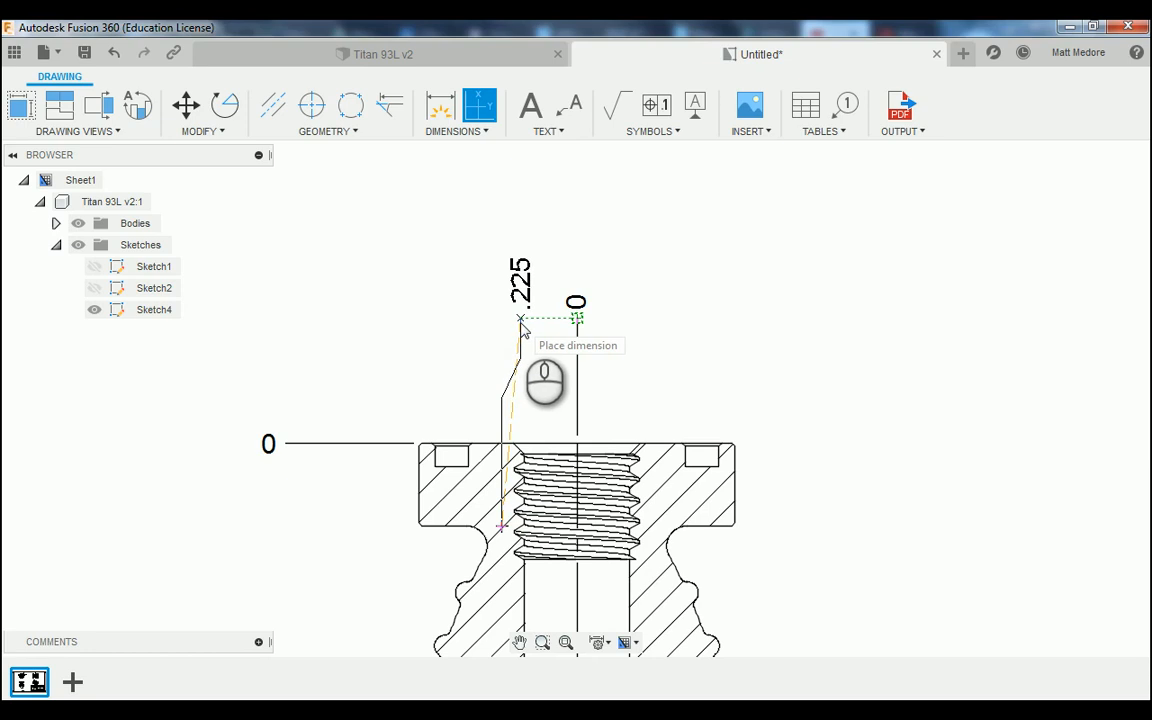
pyautogui.click(520, 323)
pyautogui.click(513, 325)
pyautogui.click(383, 335)
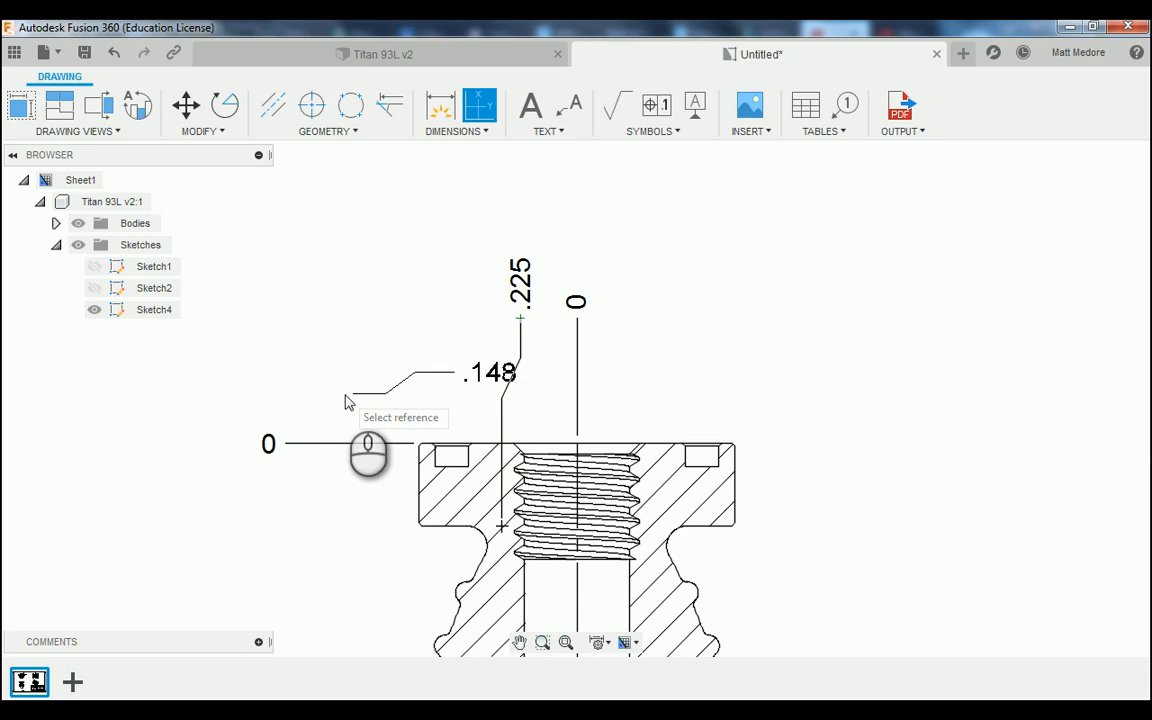
# Add horizontal-position ordinate dimensions above the view for the inner and outer walls of the left groove in the top face.
pyautogui.scroll(-3, 395, 440)
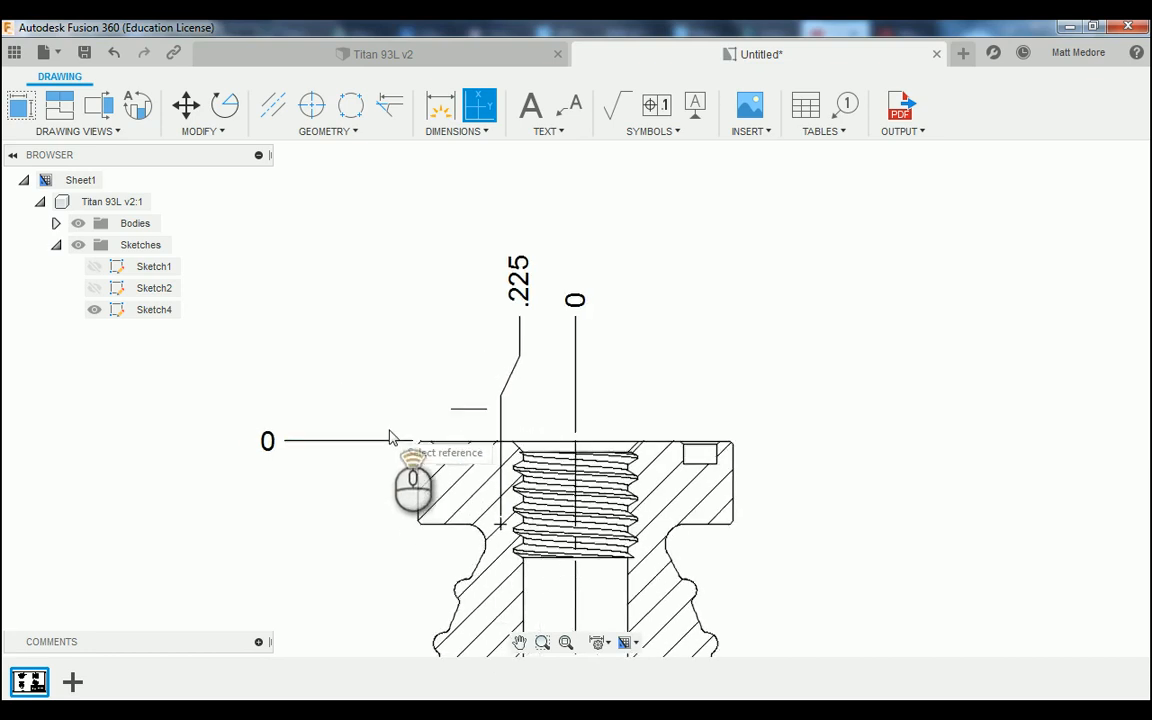
pyautogui.scroll(6, 450, 435)
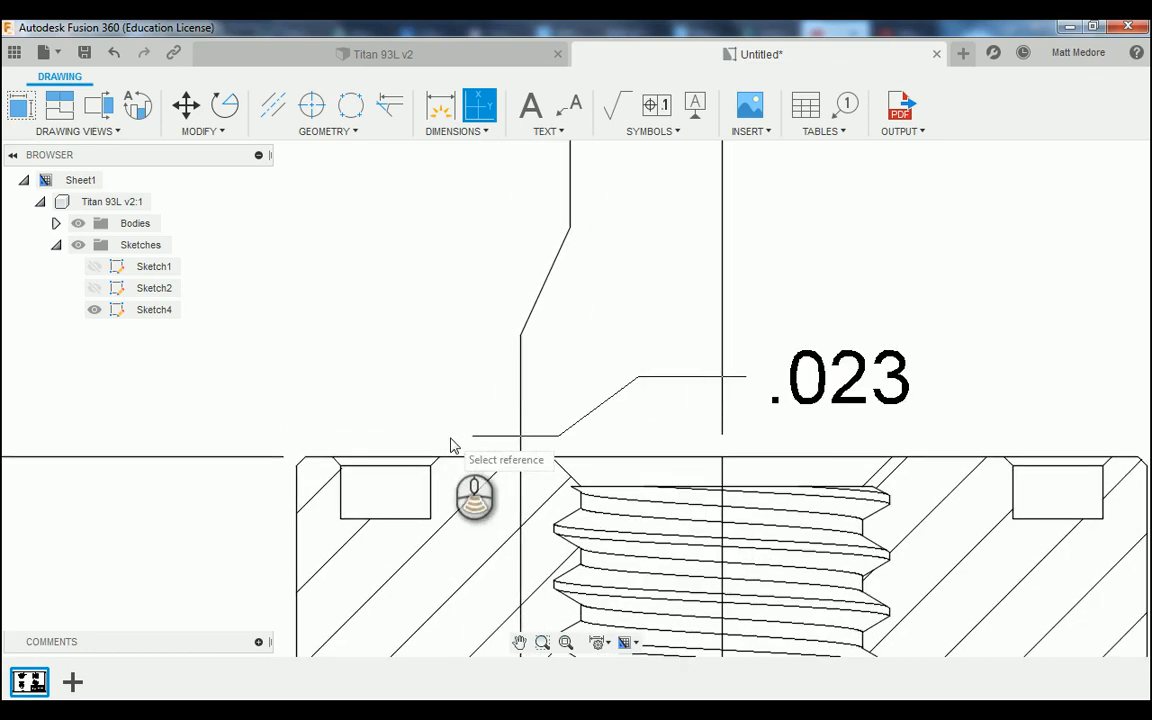
pyautogui.click(422, 472)
pyautogui.scroll(-5, 425, 470)
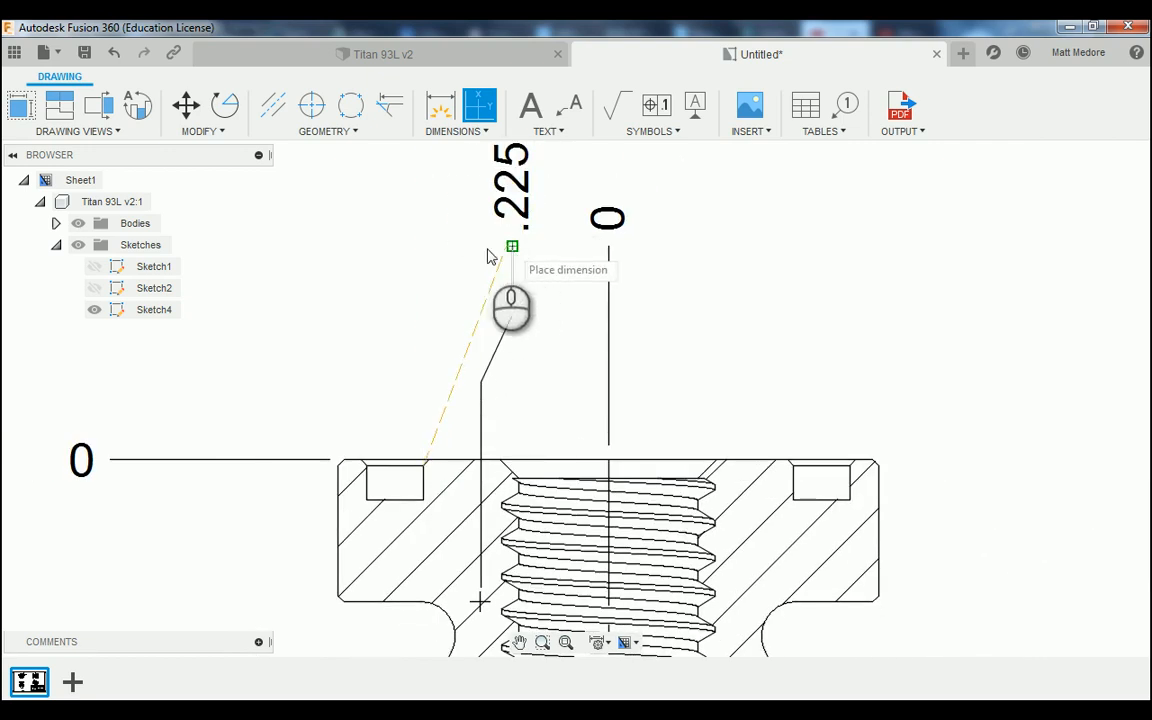
pyautogui.click(428, 260)
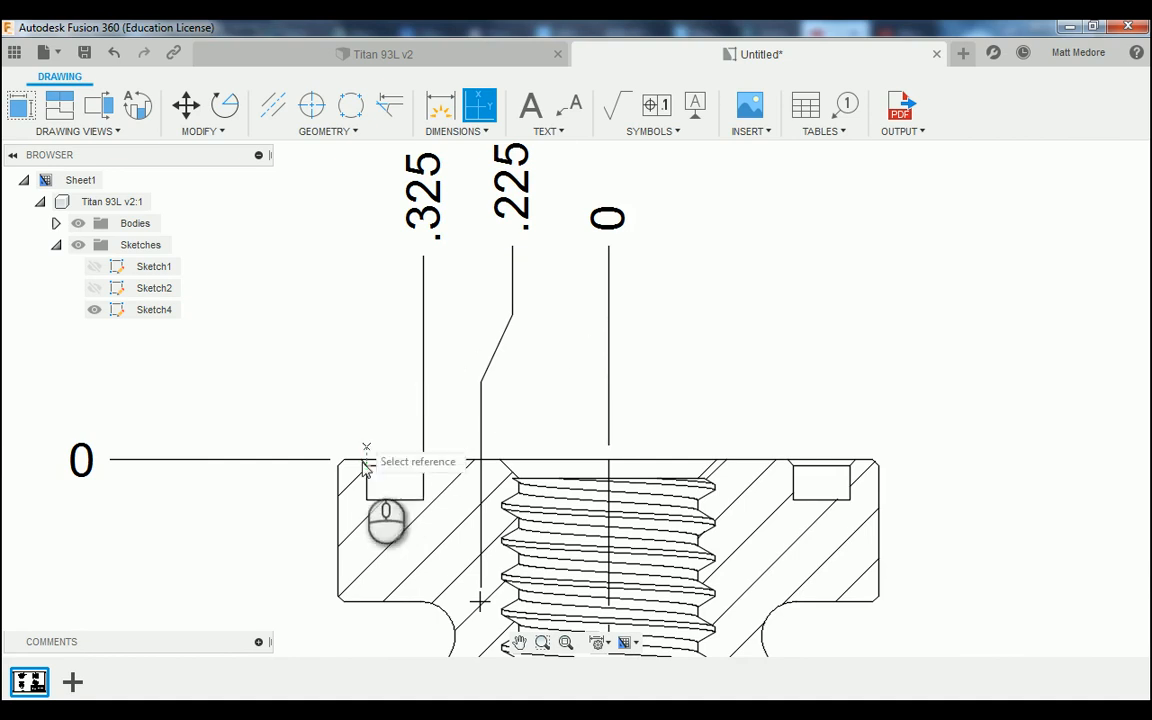
pyautogui.scroll(2, 358, 370)
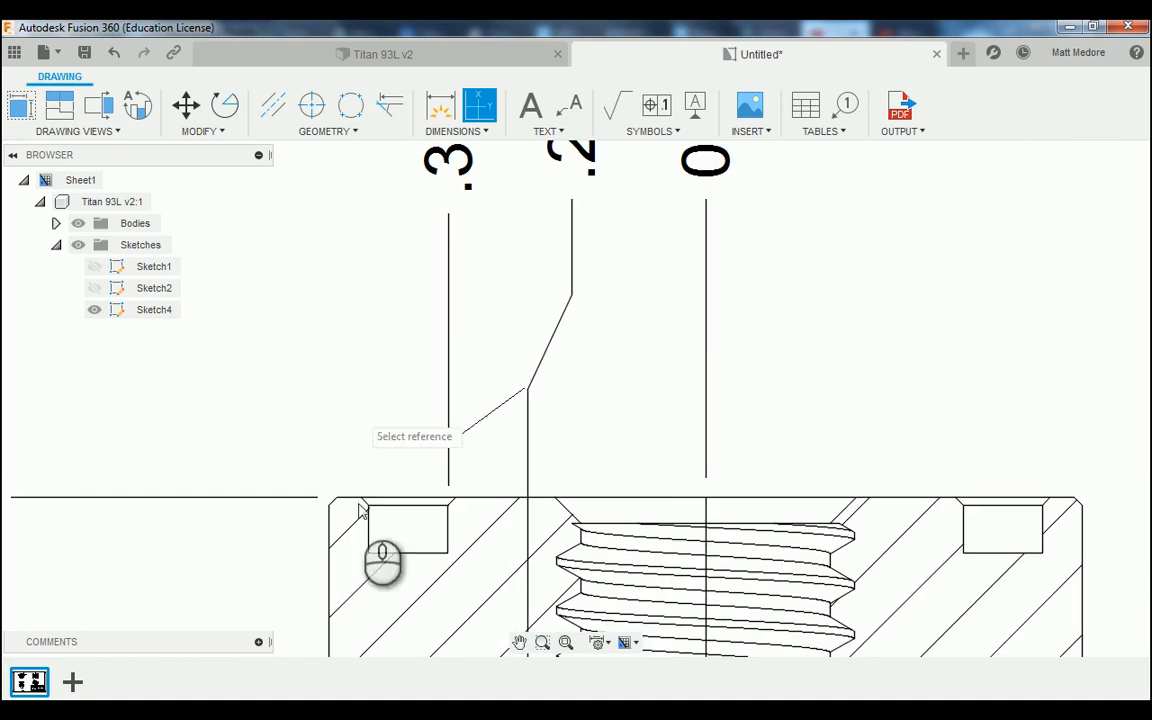
pyautogui.click(369, 507)
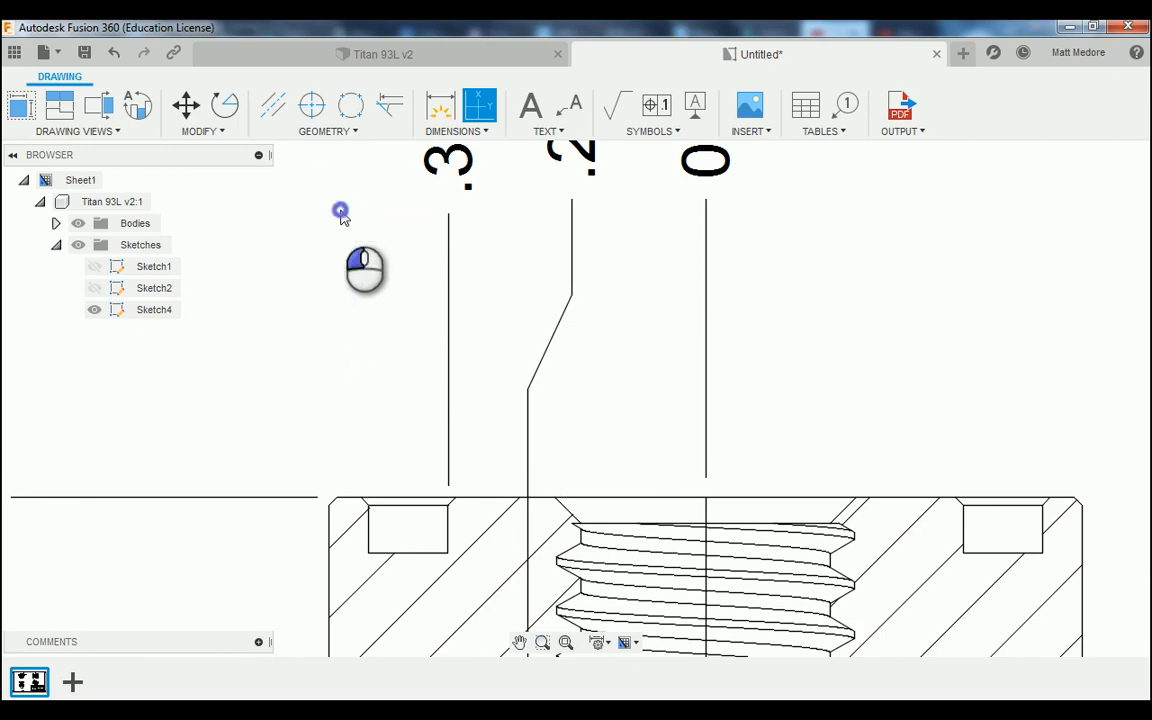
pyautogui.click(340, 212)
# Add a horizontal-position ordinate dimension for the flange's outer left edge above the view, and finish the ordinate set.
pyautogui.scroll(-2, 480, 290)
pyautogui.scroll(4, 355, 385)
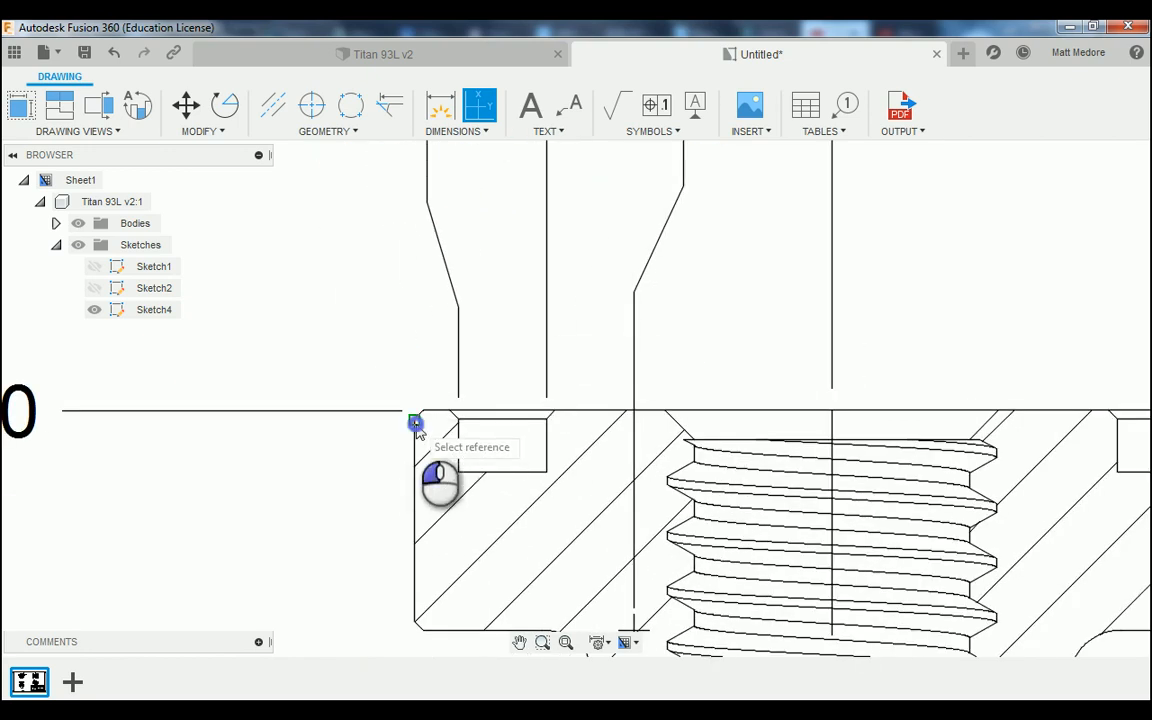
pyautogui.click(416, 424)
pyautogui.scroll(-2, 416, 424)
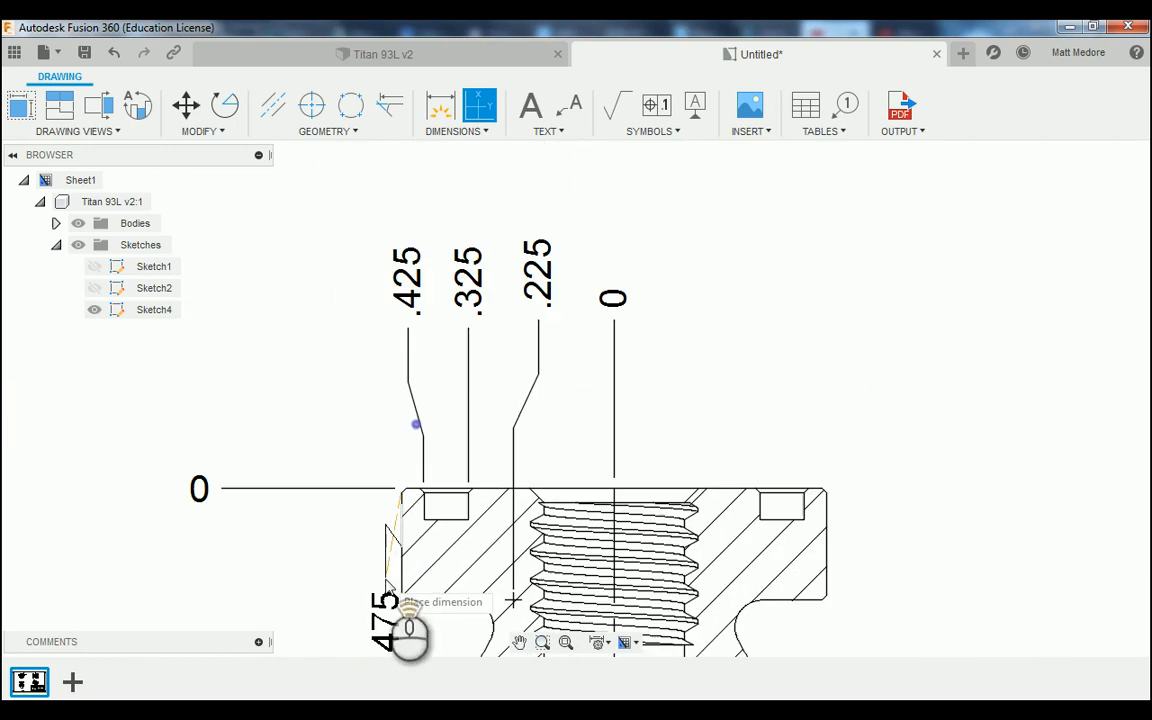
pyautogui.click(372, 332)
pyautogui.scroll(-1, 673, 348)
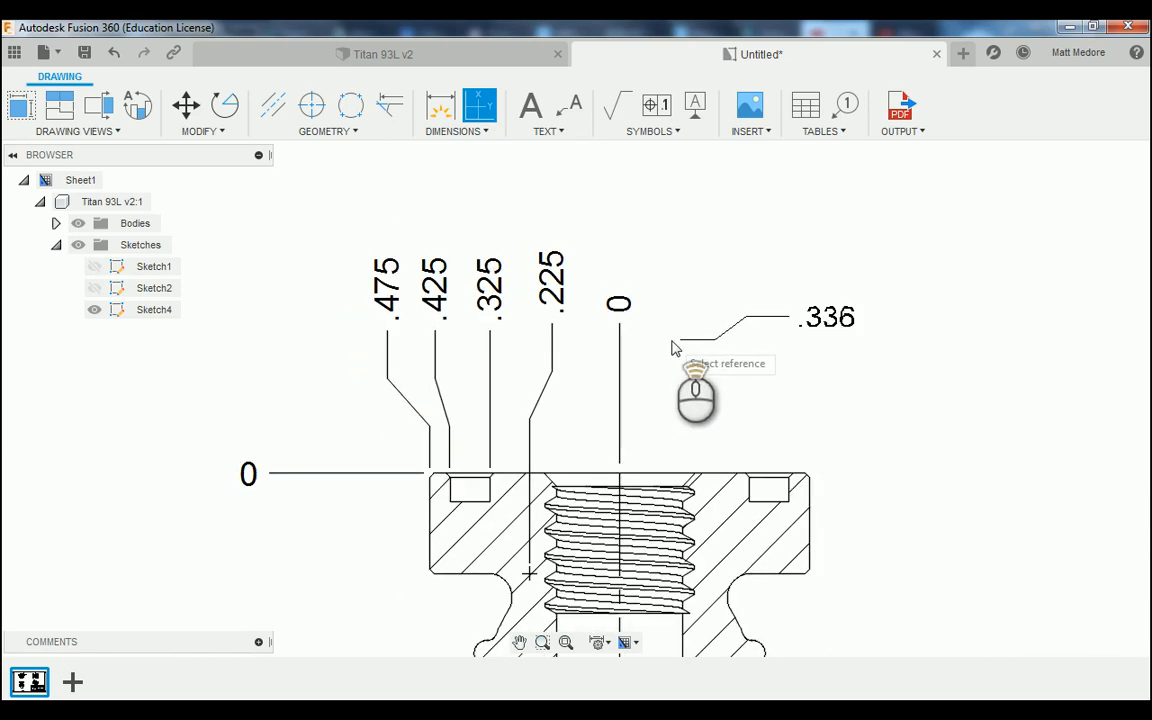
pyautogui.scroll(-1, 675, 345)
pyautogui.scroll(-1, 685, 333)
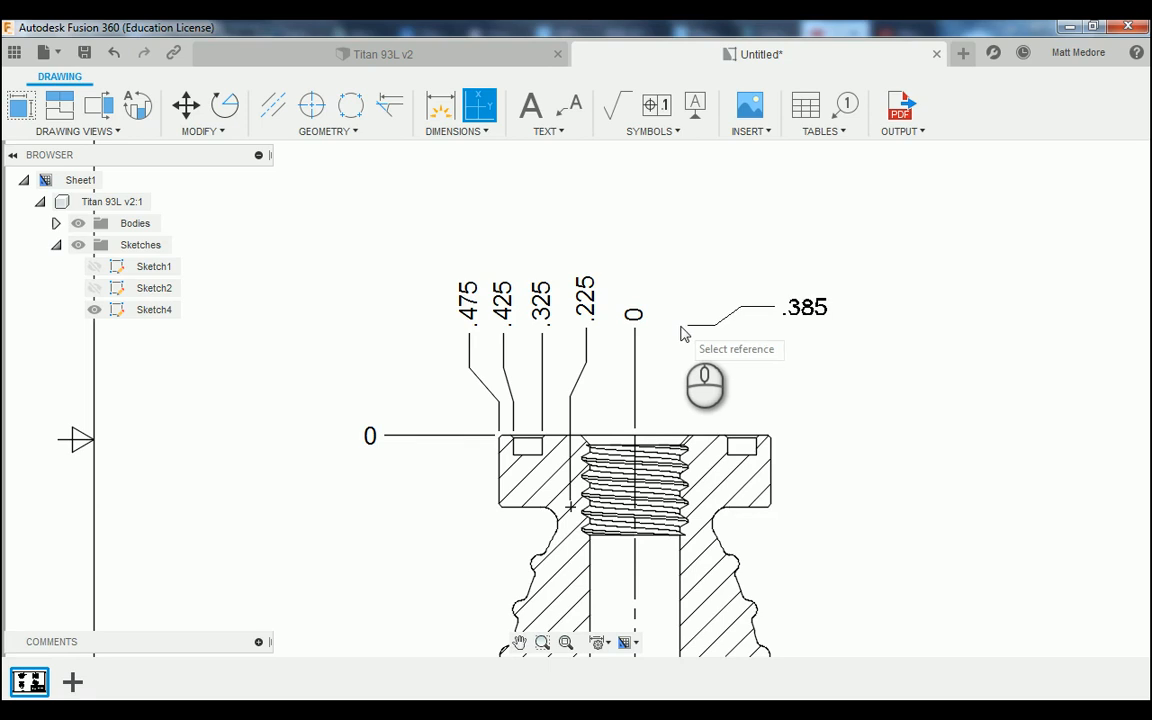
pyautogui.scroll(-1, 568, 239)
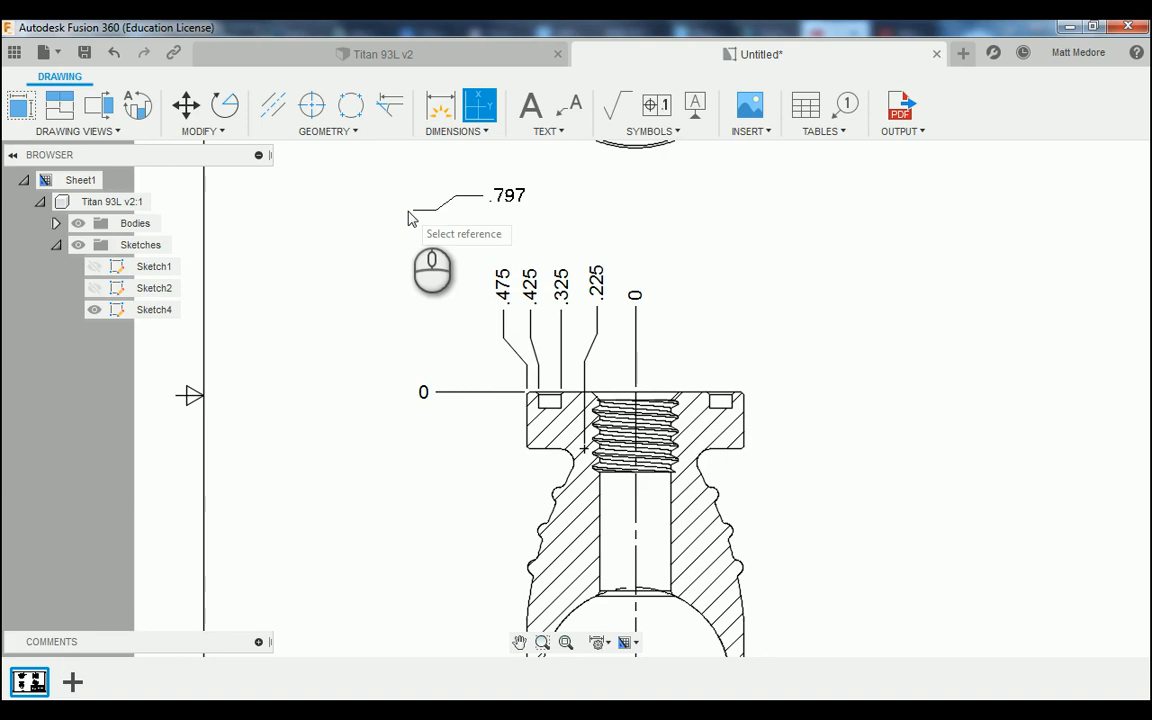
pyautogui.rightClick(443, 218)
pyautogui.click(503, 217)
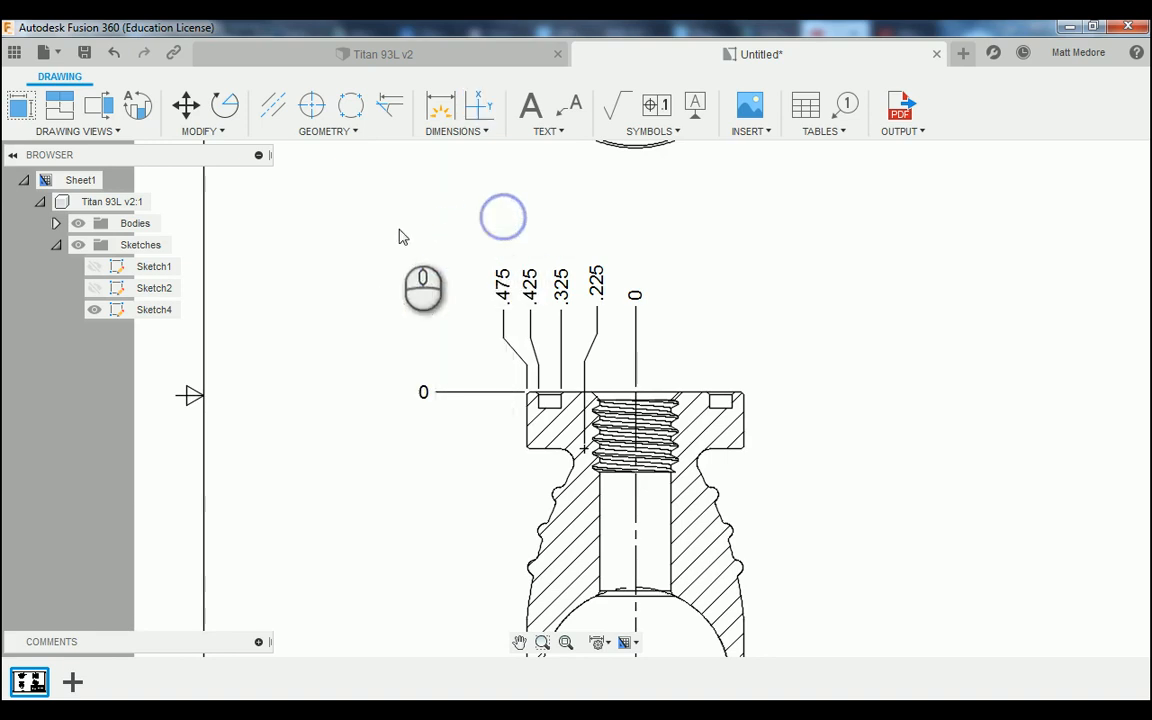
# Add center marks to the three rounded ridges on the left side of the section view.
pyautogui.scroll(-3, 398, 236)
pyautogui.scroll(4, 489, 411)
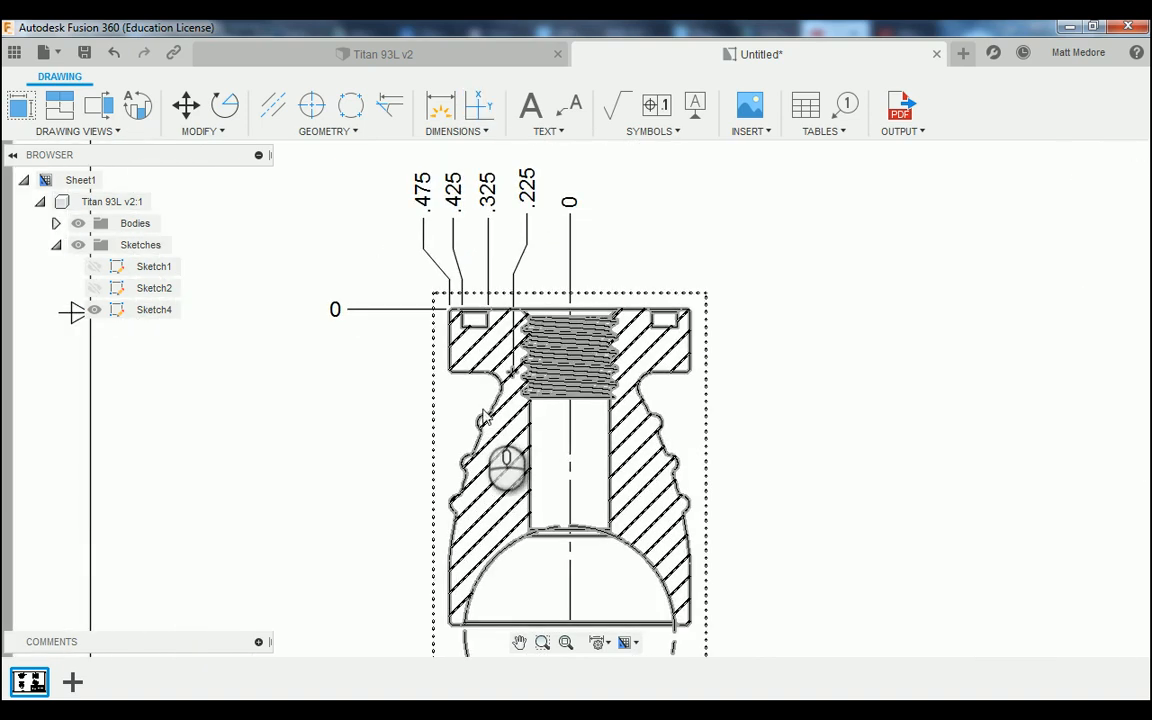
pyautogui.scroll(2, 483, 420)
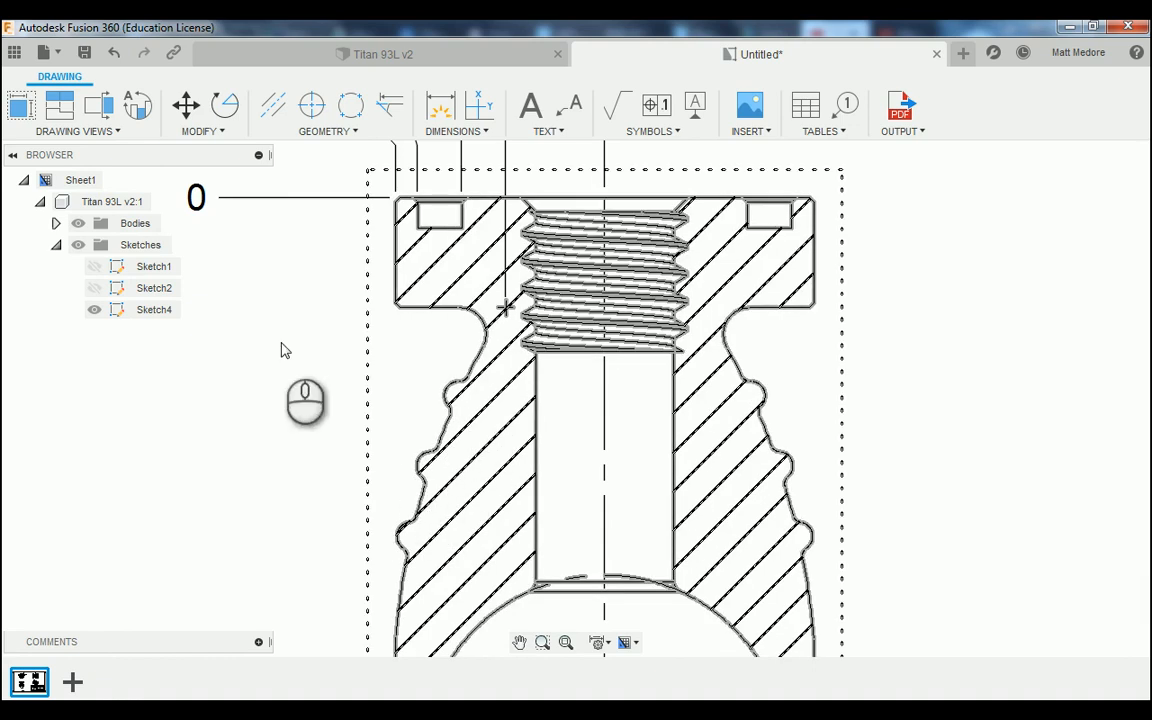
pyautogui.click(323, 133)
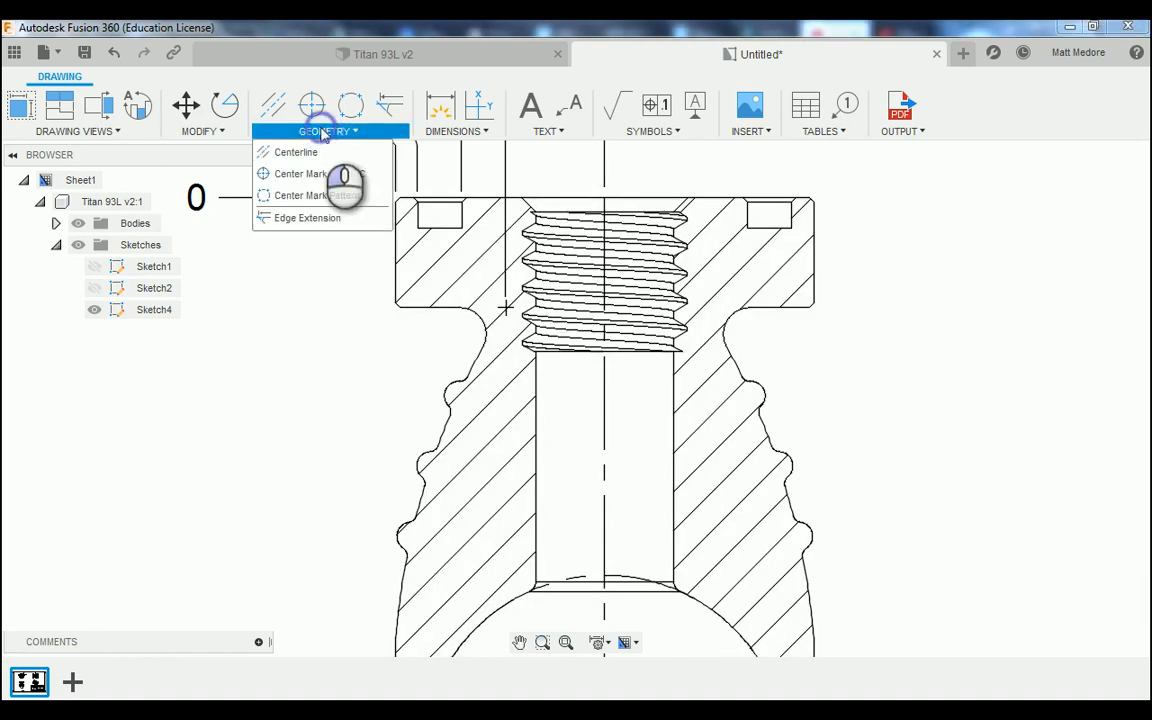
pyautogui.click(320, 173)
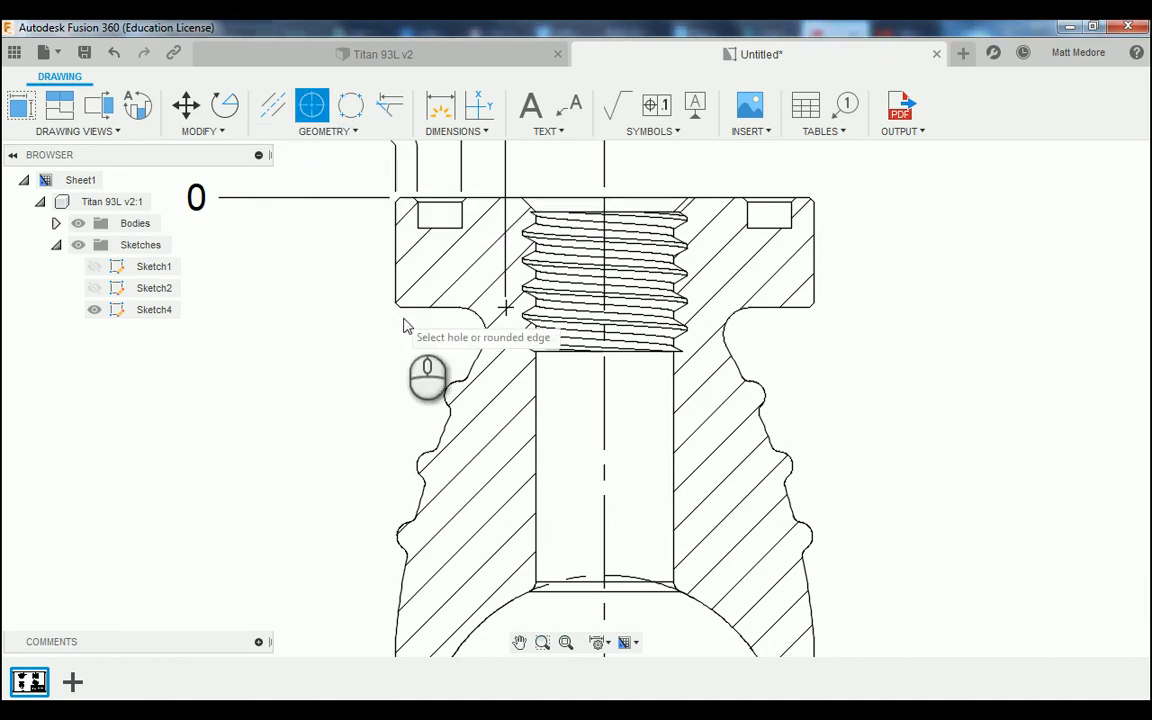
pyautogui.click(449, 392)
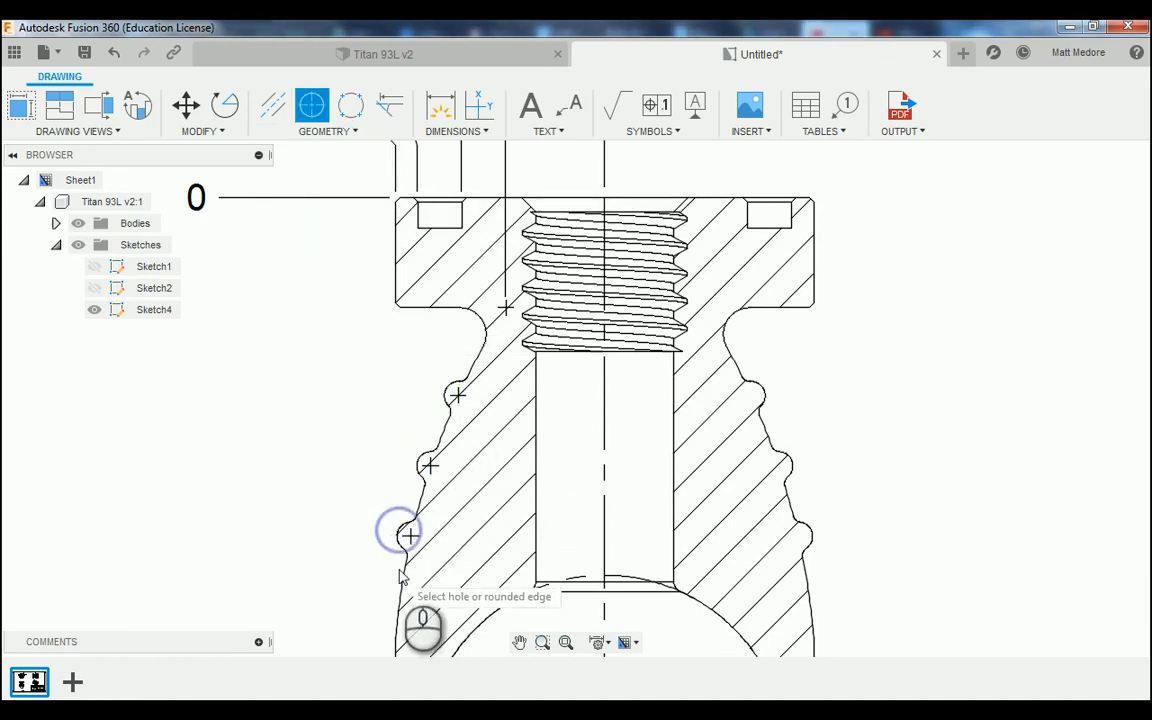
pyautogui.click(404, 536)
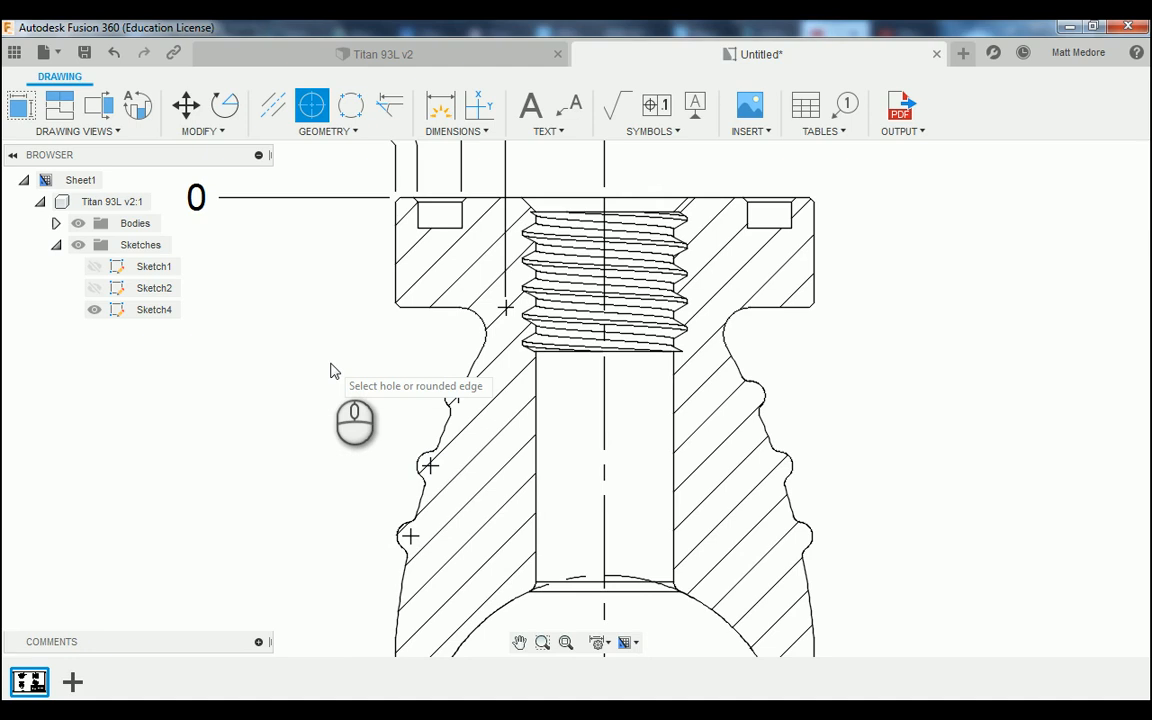
# Add an ordinate dimension for the depth of the left groove's floor, placed beneath the zero to the left of the view.
pyautogui.click(478, 132)
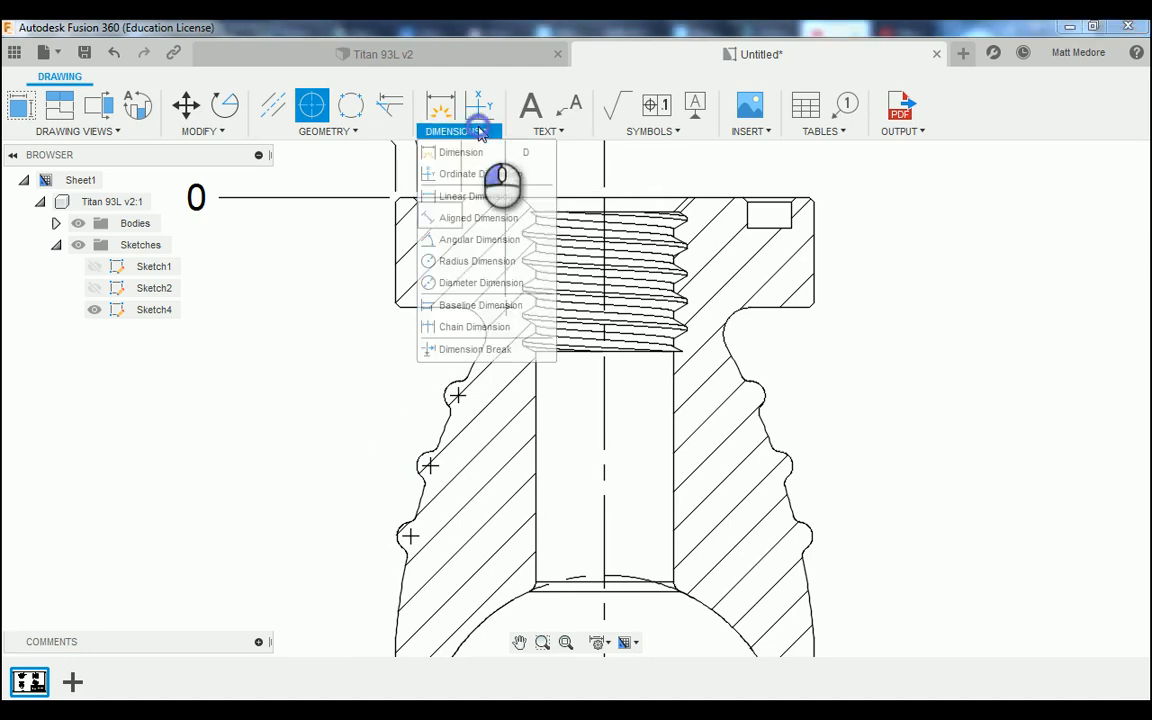
pyautogui.click(460, 152)
pyautogui.scroll(-2, 494, 226)
pyautogui.scroll(-1, 423, 222)
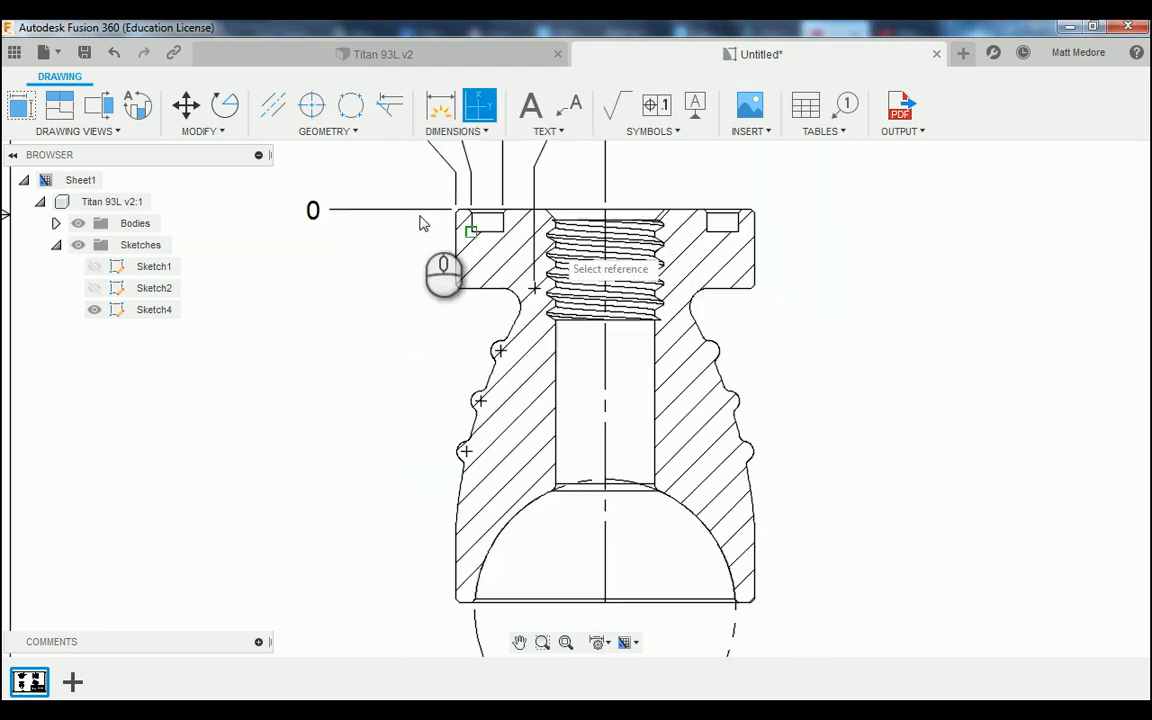
pyautogui.scroll(2, 423, 222)
pyautogui.click(490, 236)
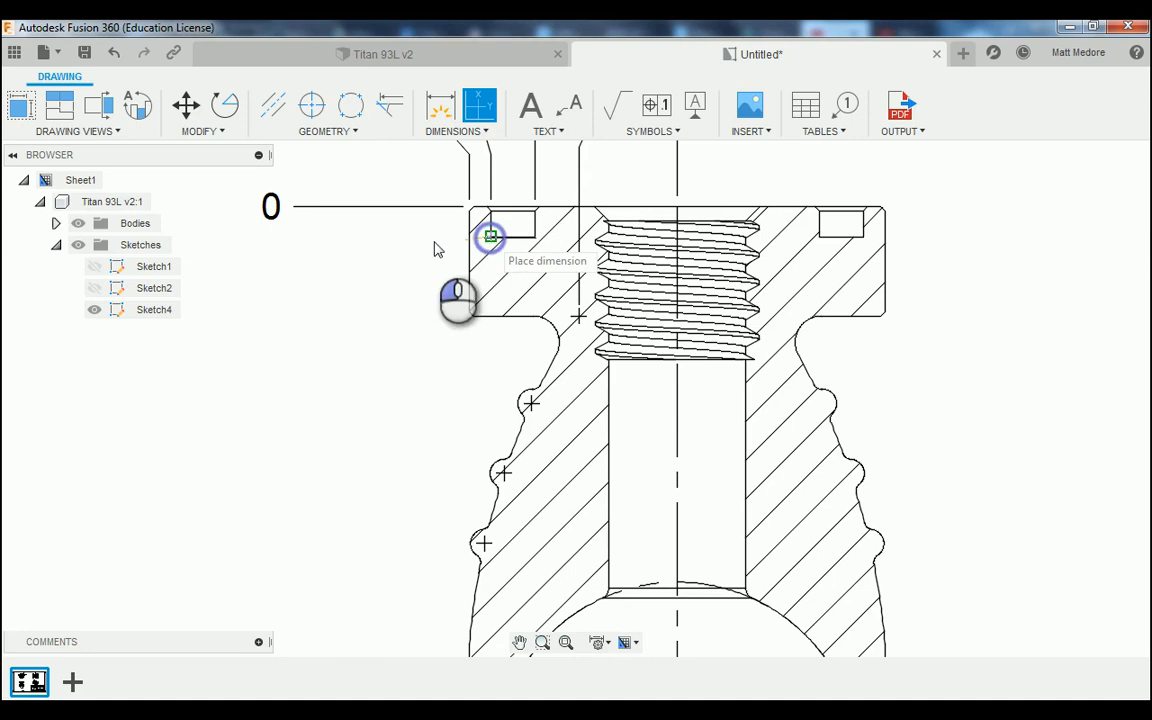
pyautogui.click(293, 265)
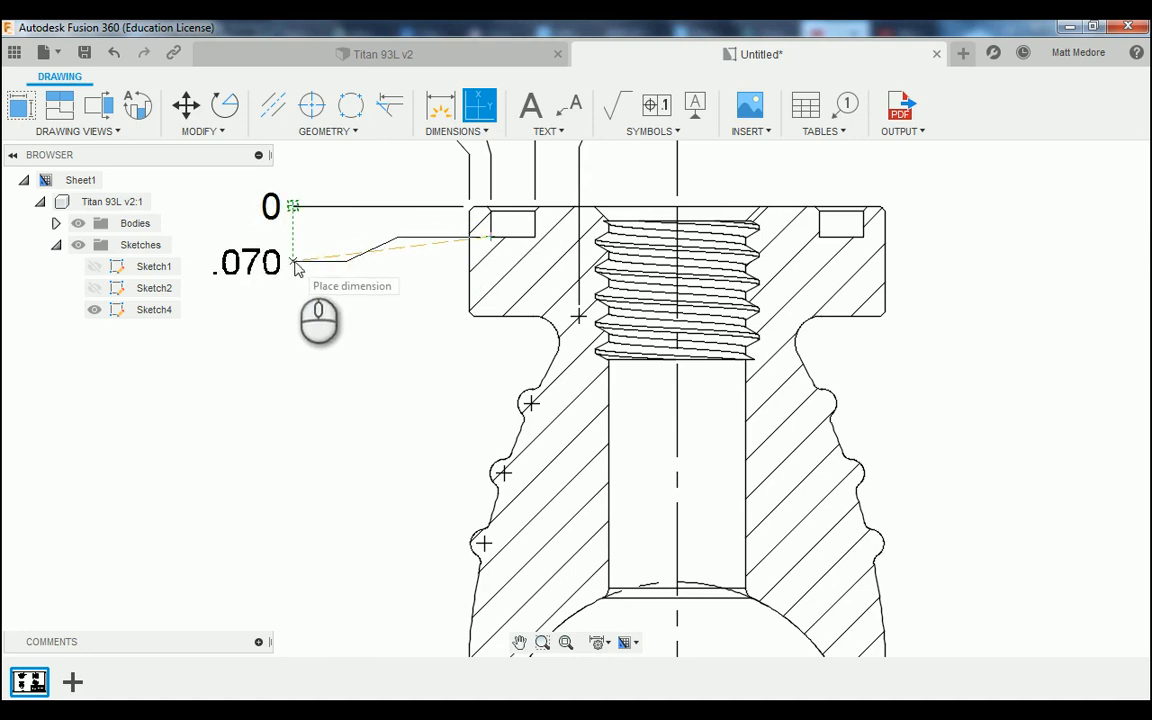
pyautogui.click(293, 267)
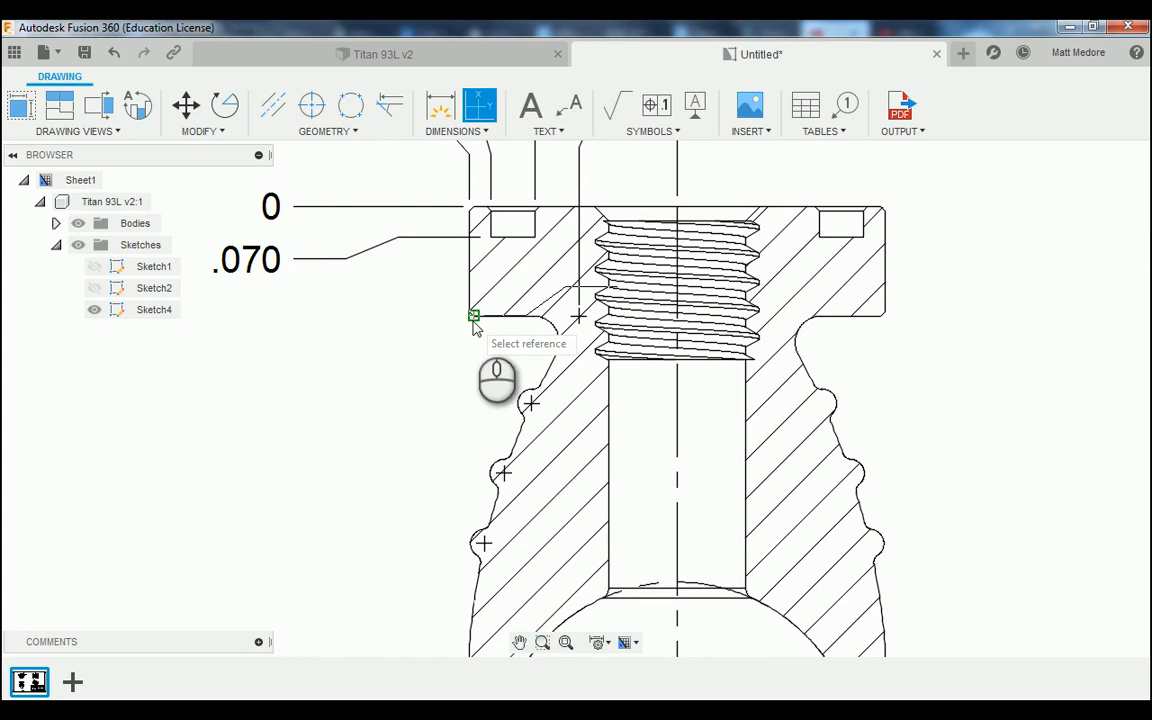
# Add an ordinate dimension for the depth of the center mark under the flange, aligned beneath the groove depth dimension.
pyautogui.click(579, 317)
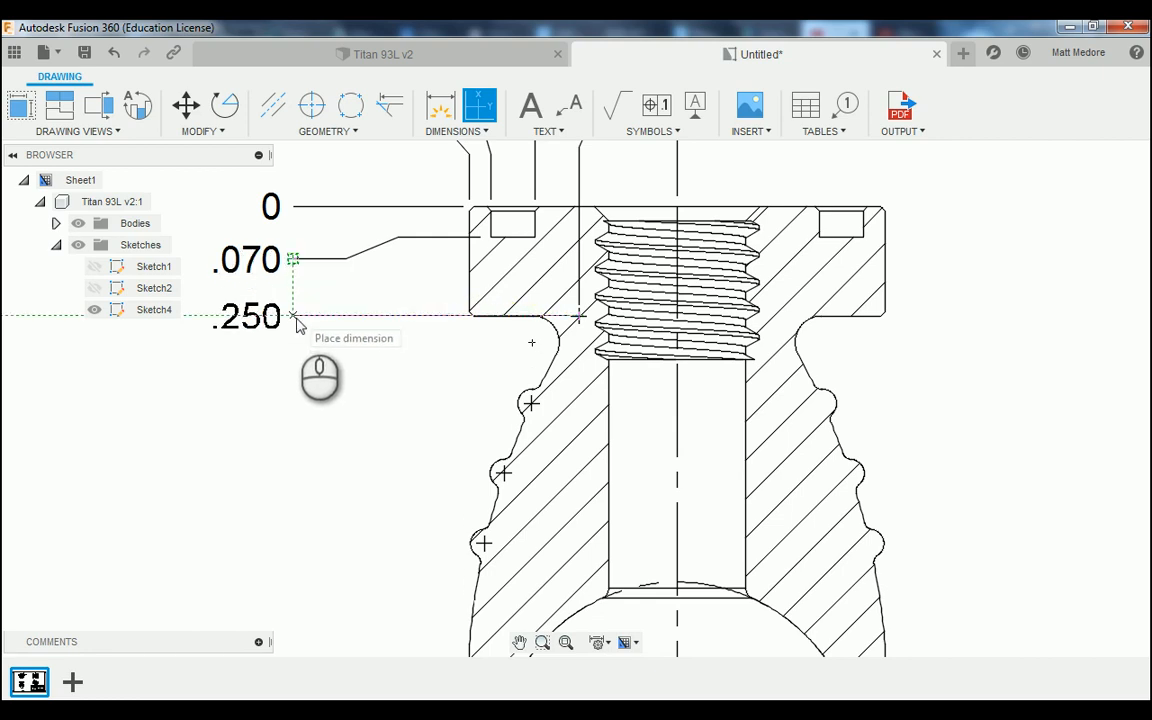
pyautogui.click(297, 325)
pyautogui.scroll(-2, 330, 250)
pyautogui.scroll(3, 500, 390)
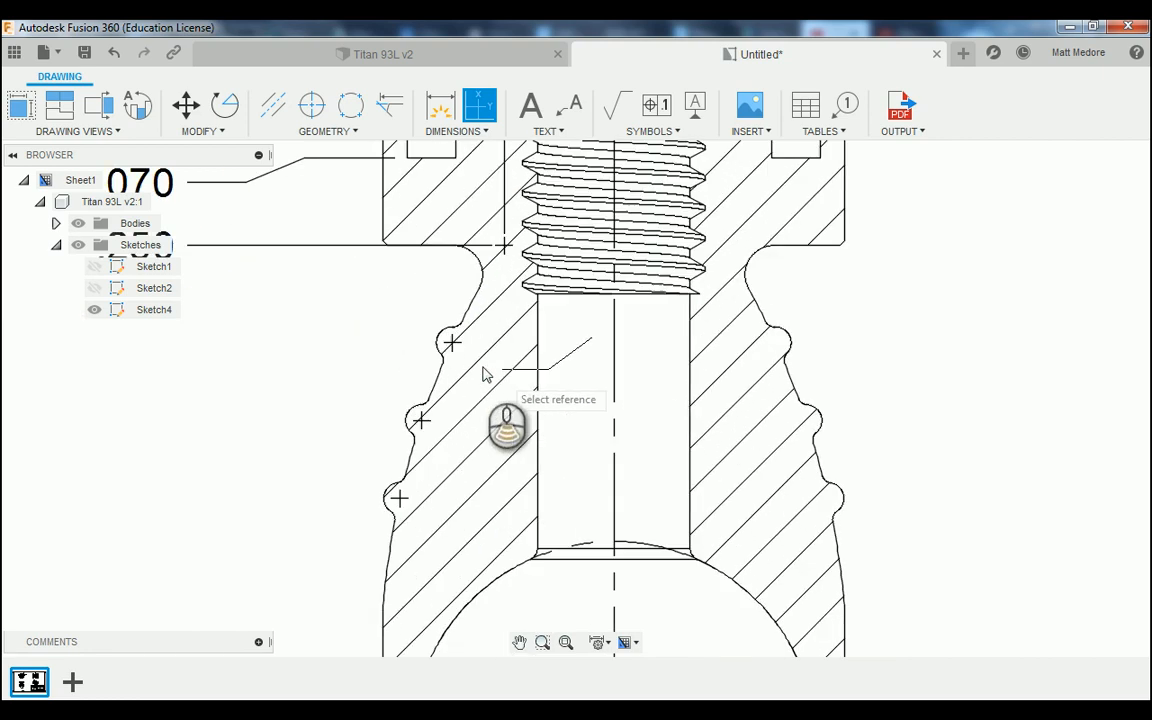
# Add ordinate dimensions for the depths of the three left ridge center marks, aligned beneath the existing depth dimensions.
pyautogui.click(452, 343)
pyautogui.scroll(-2, 560, 411)
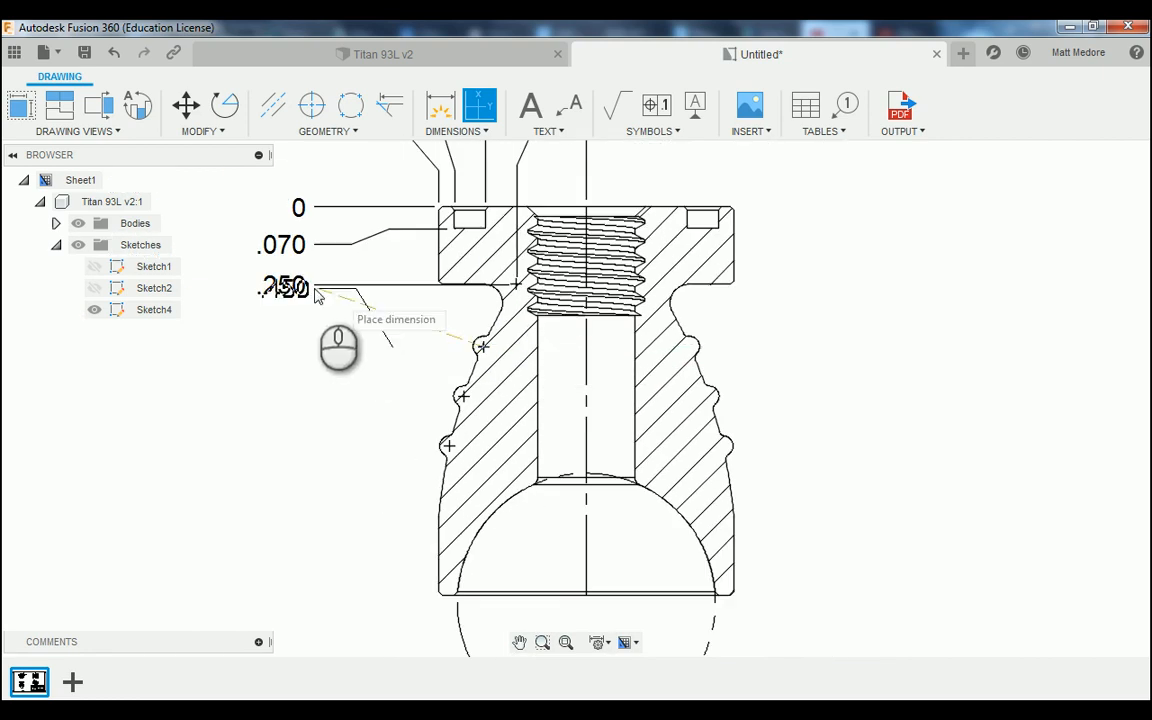
pyautogui.click(313, 358)
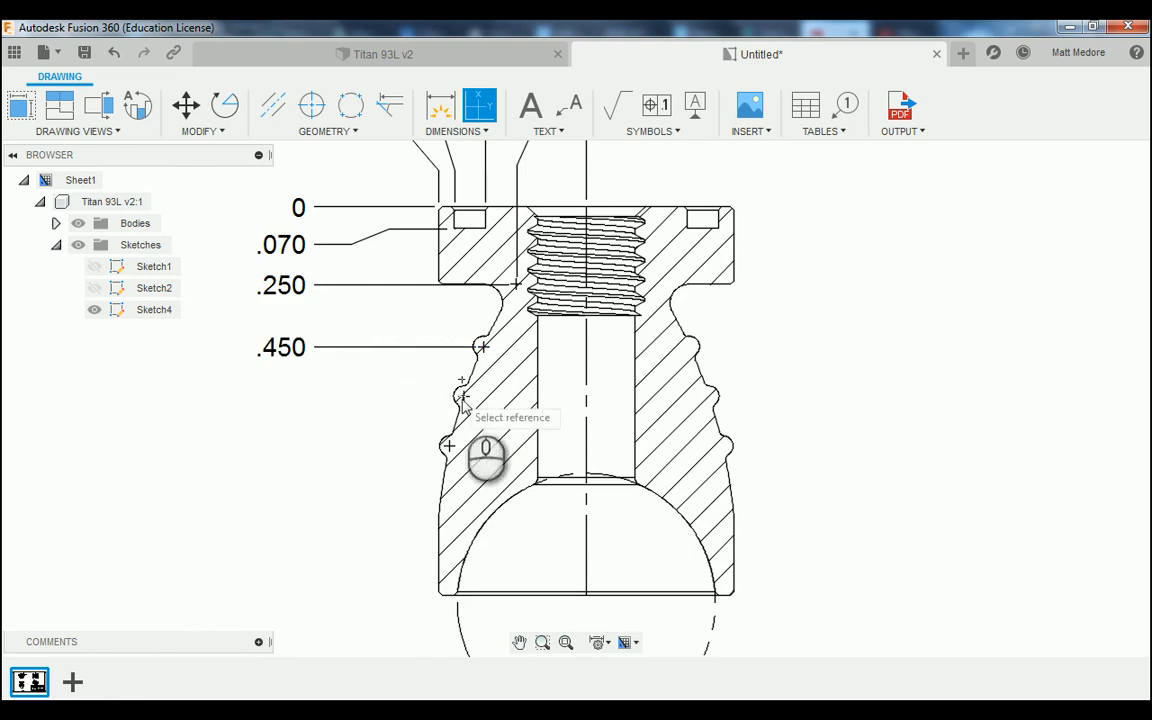
pyautogui.click(463, 397)
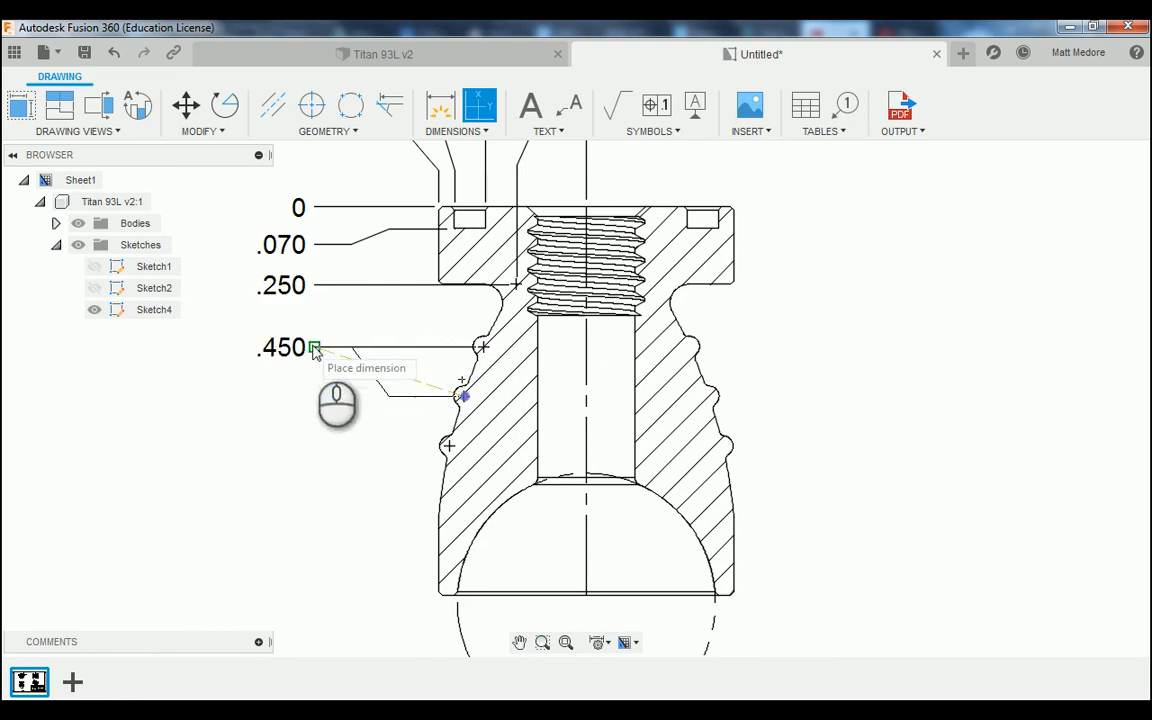
pyautogui.click(319, 398)
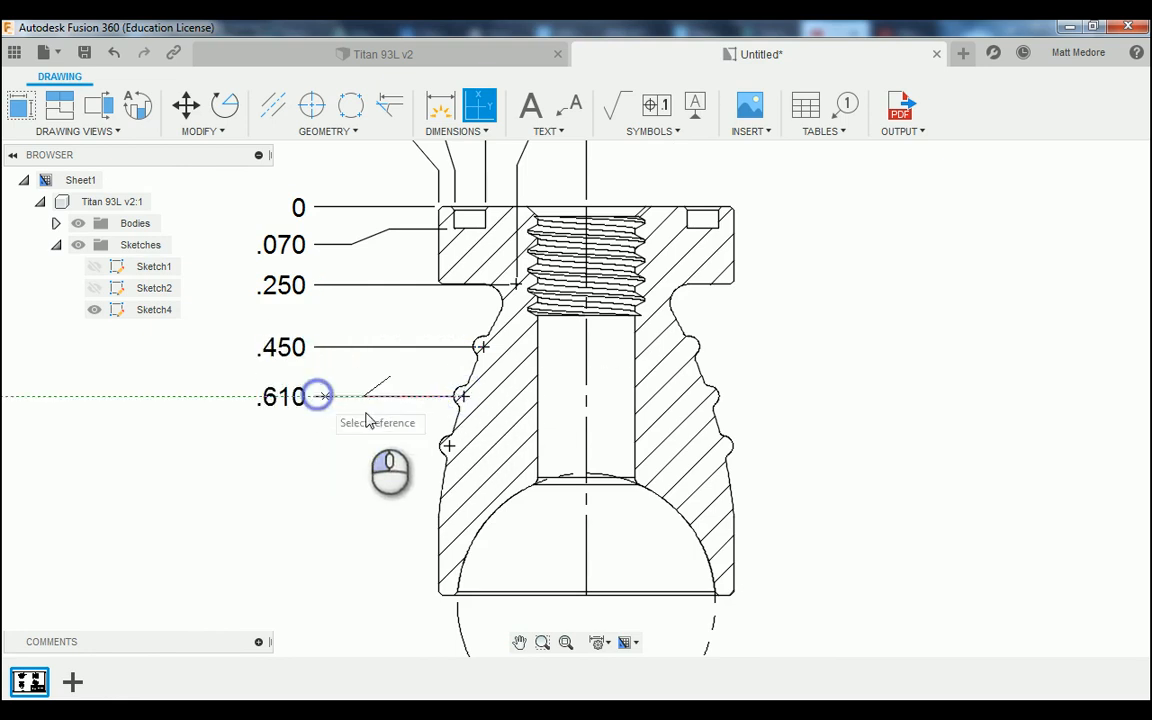
pyautogui.click(447, 447)
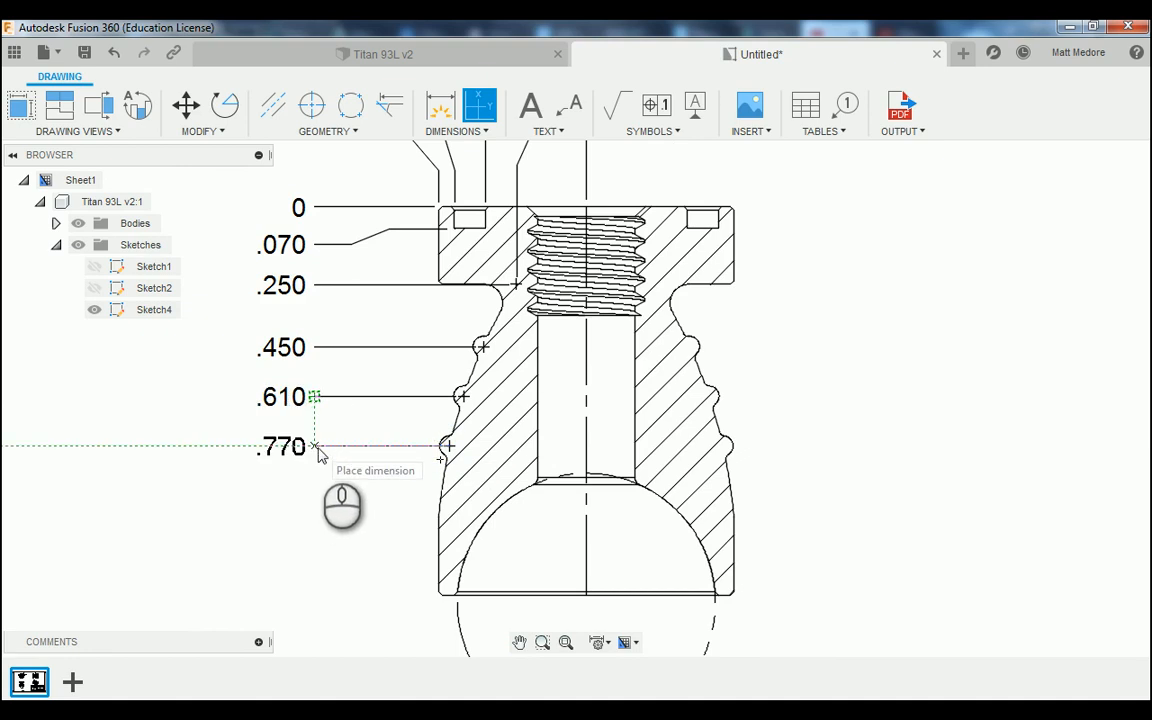
pyautogui.scroll(-3, 316, 447)
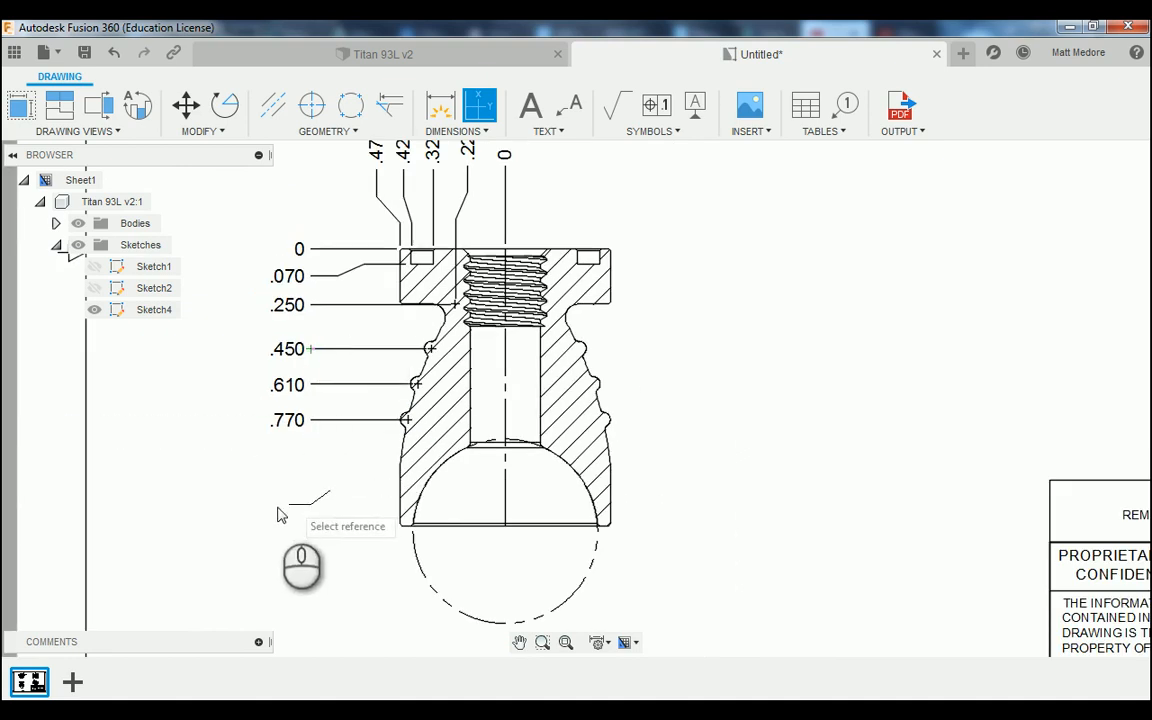
# Add an ordinate dimension for the depth of the part's bottom edge, aligned beneath the ridge depths, and finish the ordinate set.
pyautogui.scroll(2, 247, 535)
pyautogui.scroll(8, 247, 535)
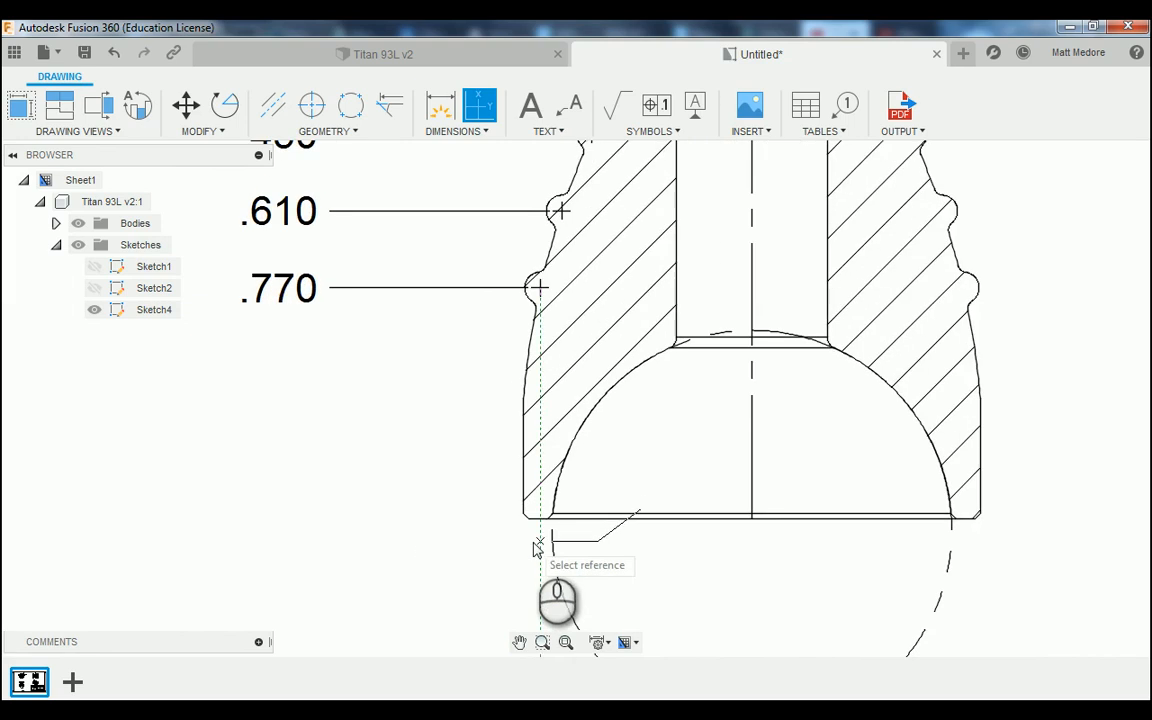
pyautogui.scroll(-2, 527, 517)
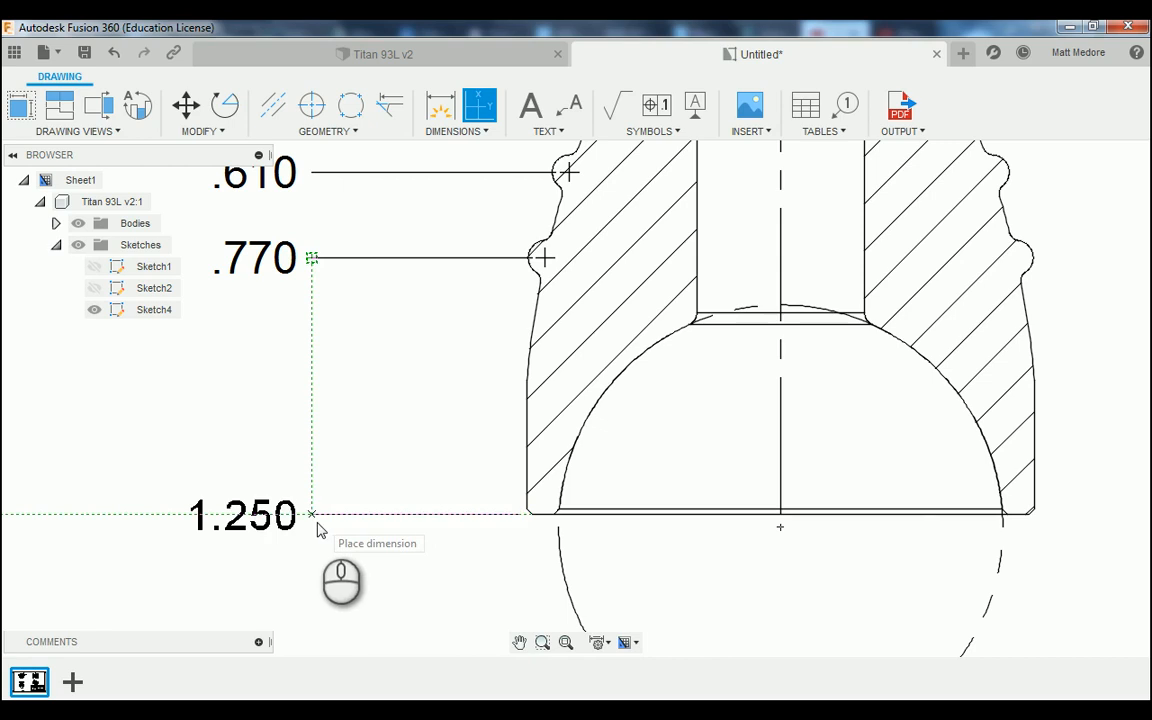
pyautogui.click(314, 518)
pyautogui.scroll(-3, 316, 494)
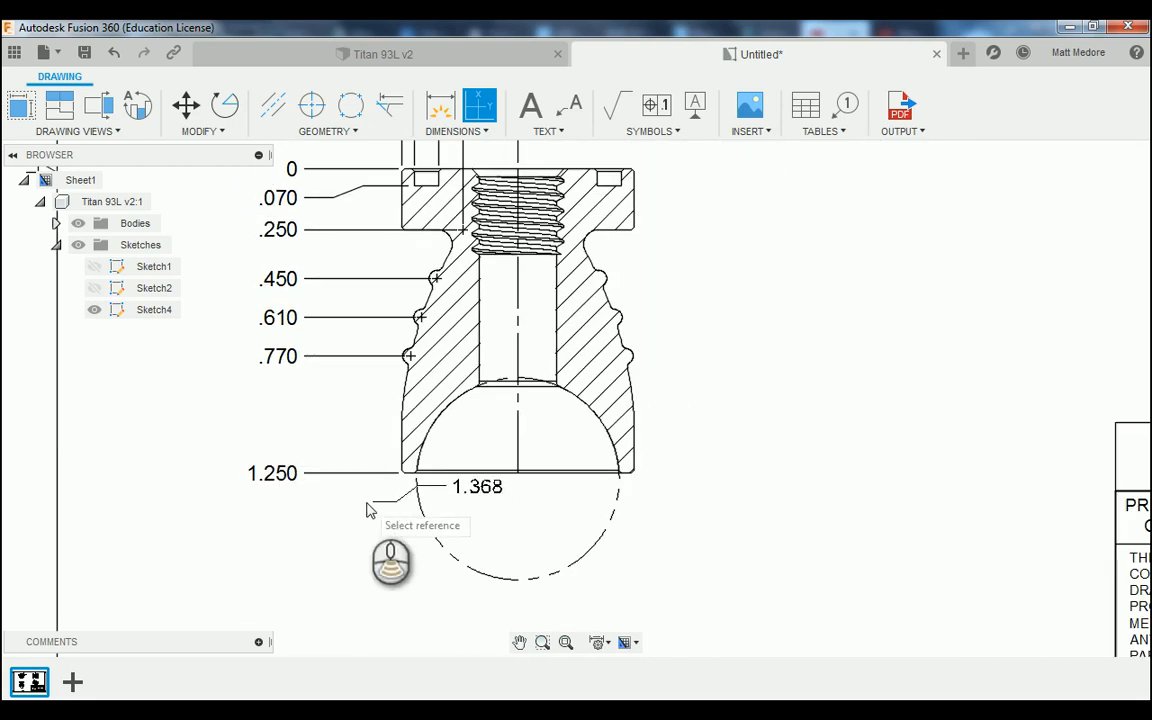
pyautogui.scroll(3, 368, 500)
pyautogui.rightClick(893, 280)
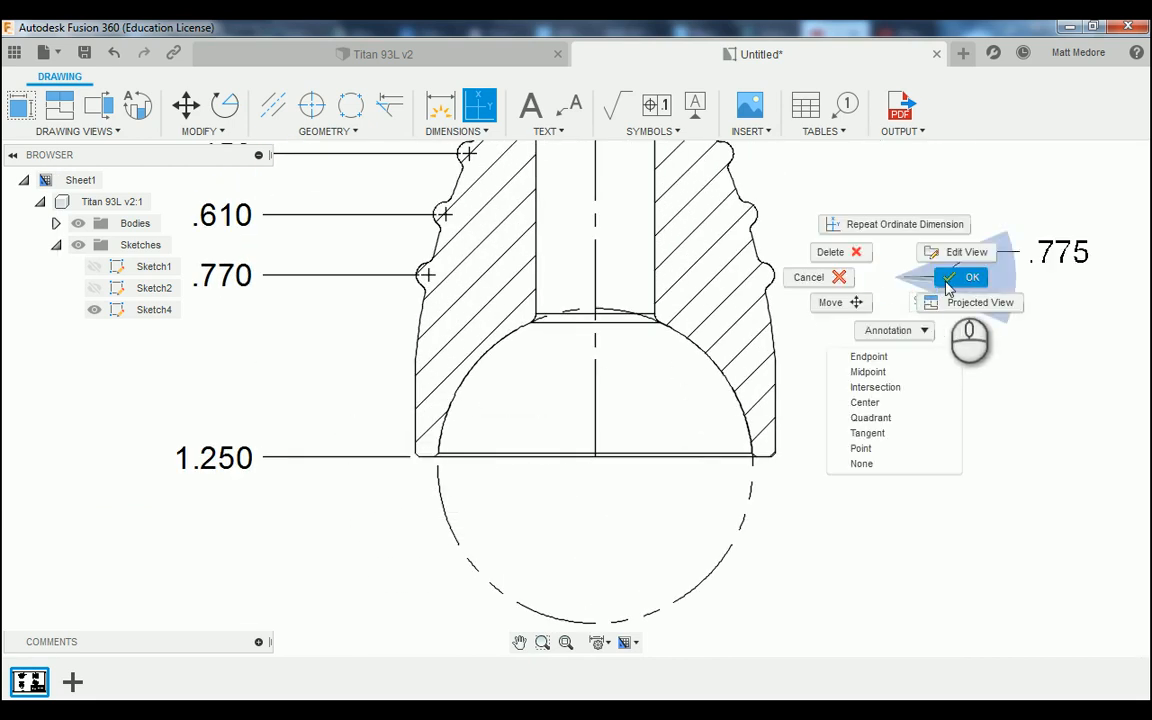
pyautogui.click(940, 282)
# Add a center mark to the dashed ball circle at the bottom of the section view.
pyautogui.scroll(-2, 930, 290)
pyautogui.scroll(-2, 357, 545)
pyautogui.scroll(-1, 361, 545)
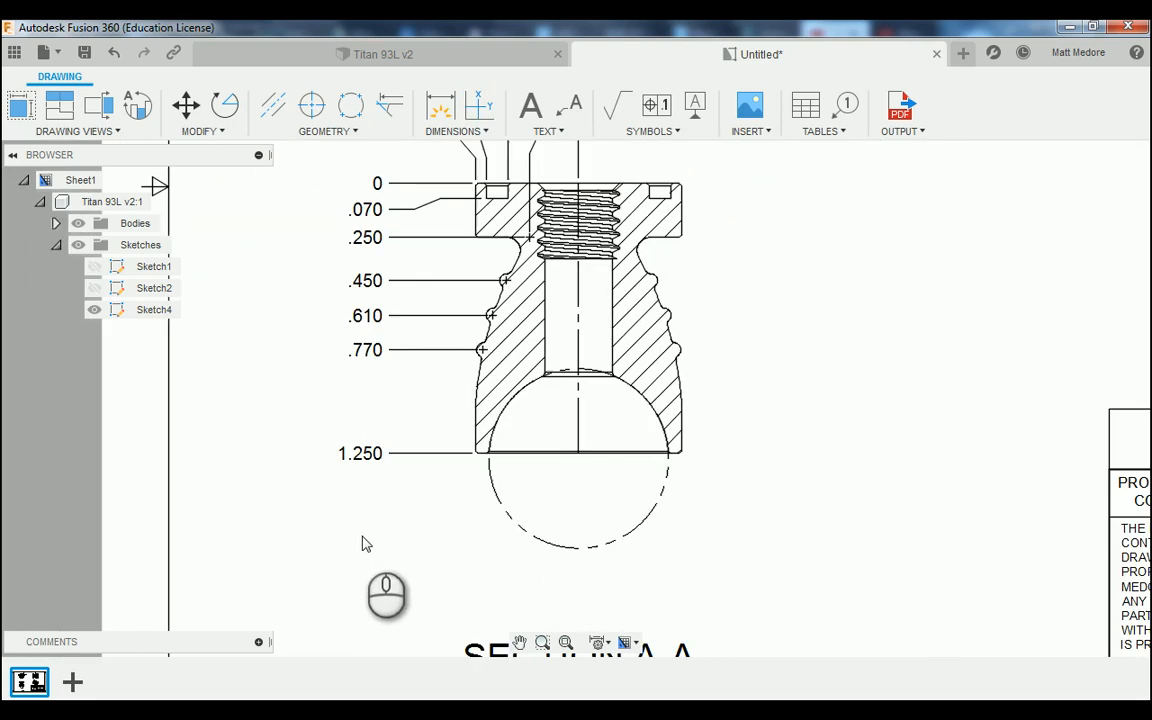
pyautogui.scroll(-1, 378, 494)
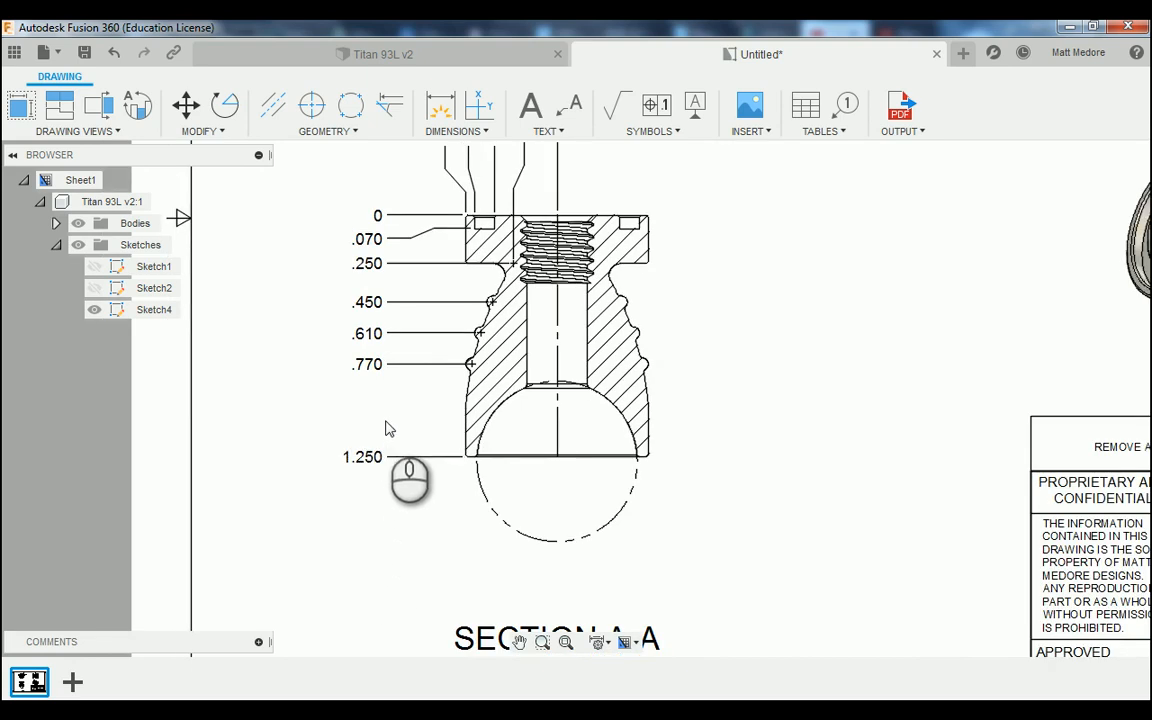
pyautogui.scroll(1, 389, 428)
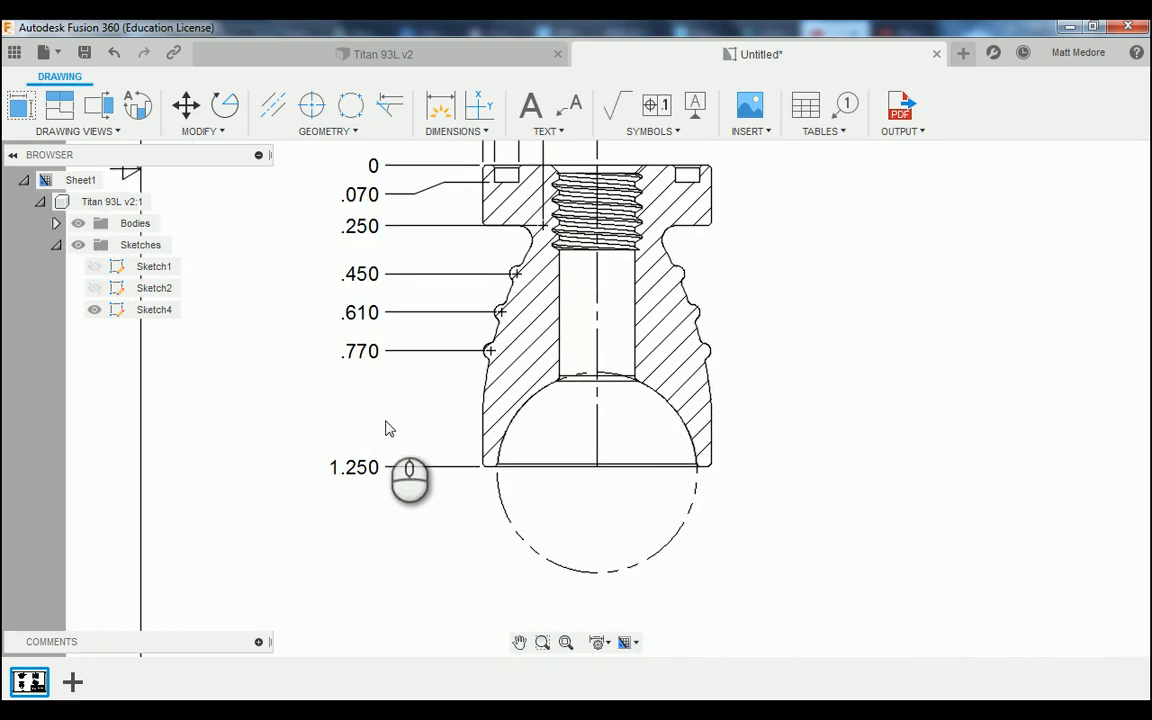
pyautogui.click(318, 110)
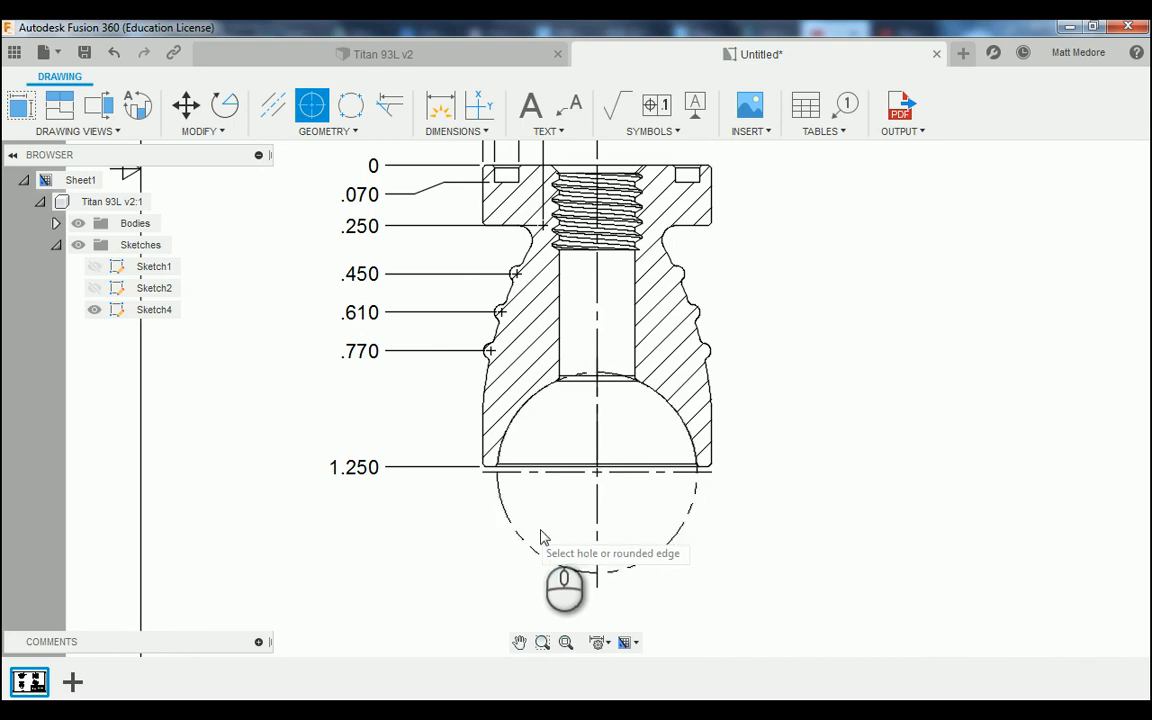
pyautogui.scroll(2, 600, 483)
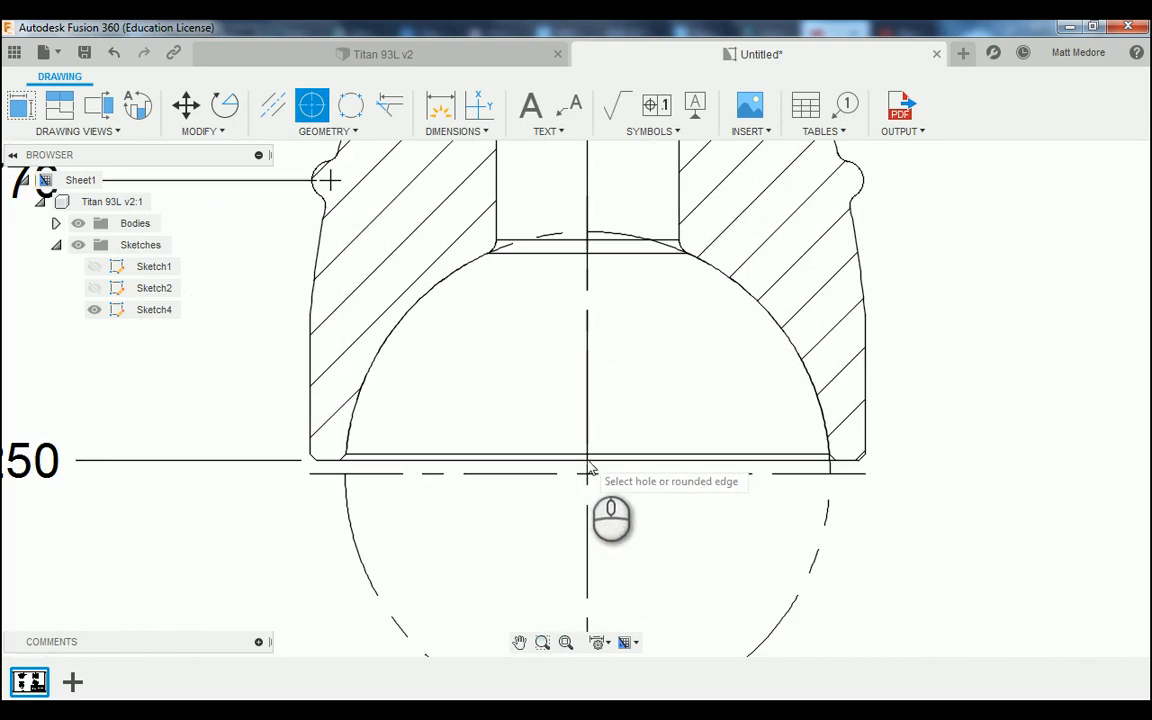
pyautogui.scroll(-1, 598, 563)
pyautogui.scroll(-1, 598, 563)
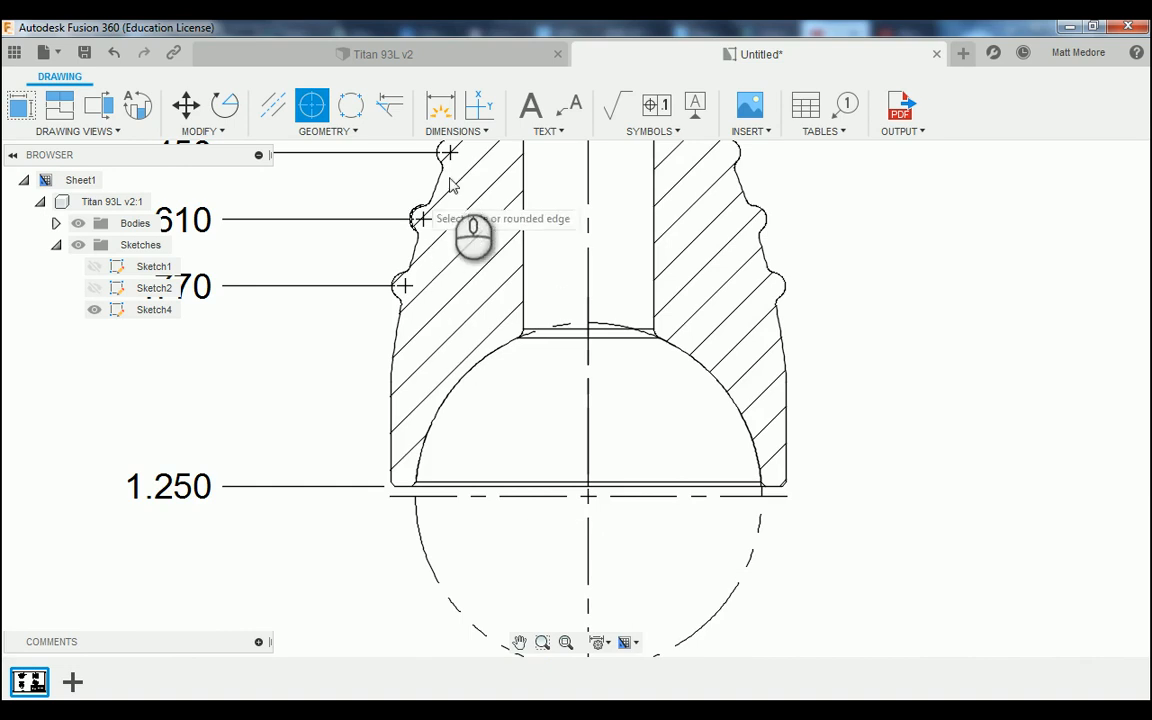
# Add ordinate depth dimensions for the upper end of the straight lower-left wall and the ball circle's center mark, aligned with the existing column.
pyautogui.click(481, 105)
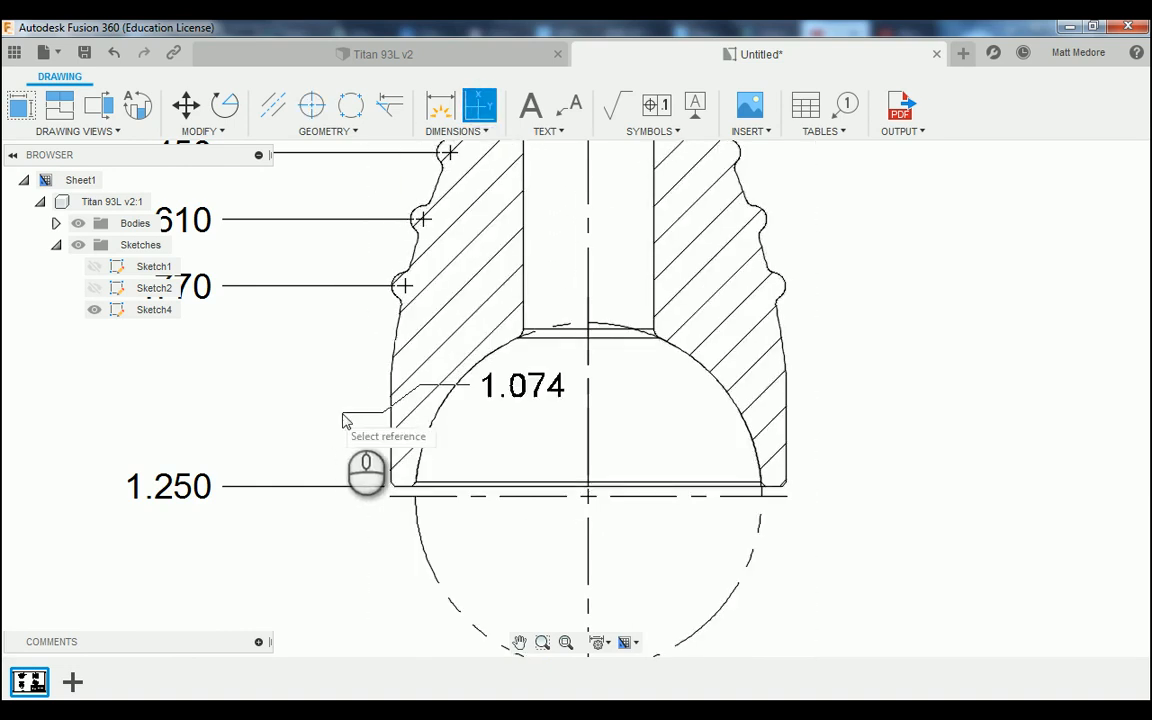
pyautogui.scroll(-1, 375, 405)
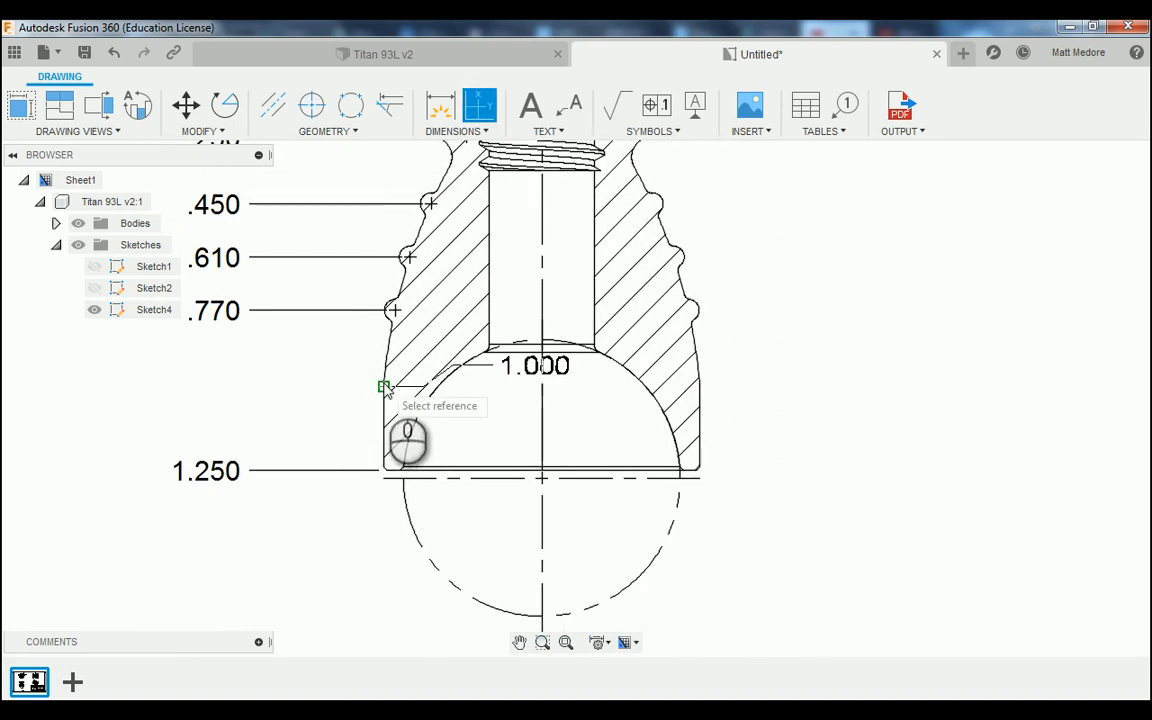
pyautogui.click(385, 388)
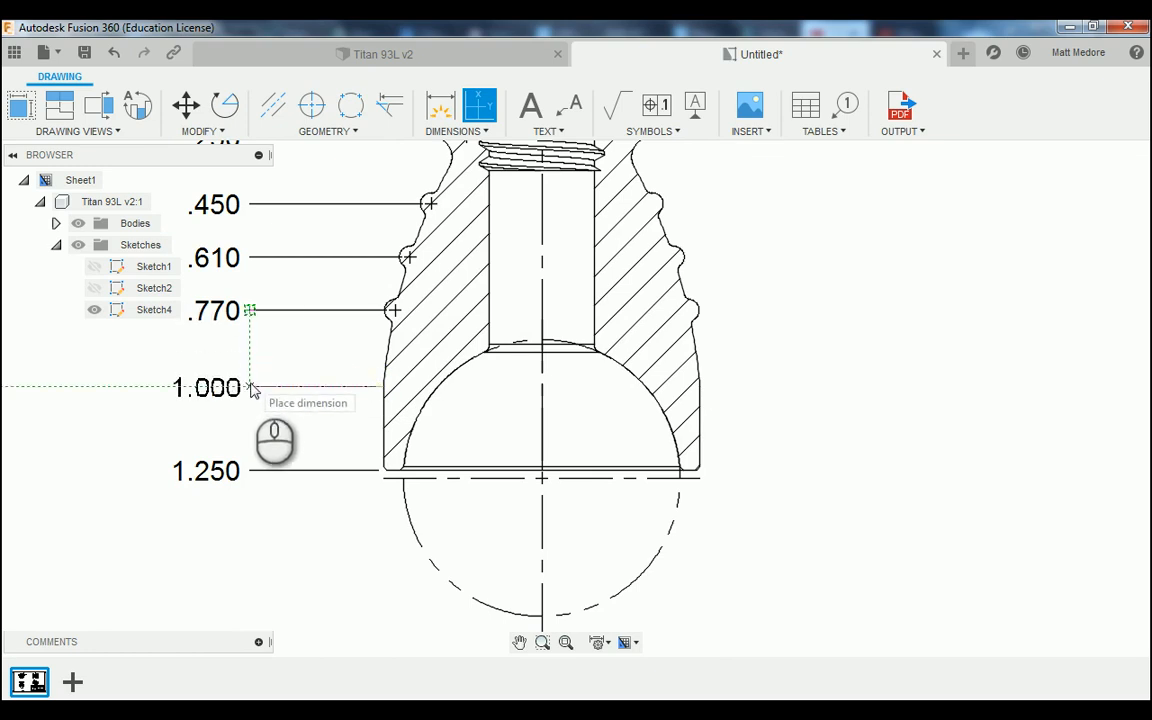
pyautogui.click(250, 388)
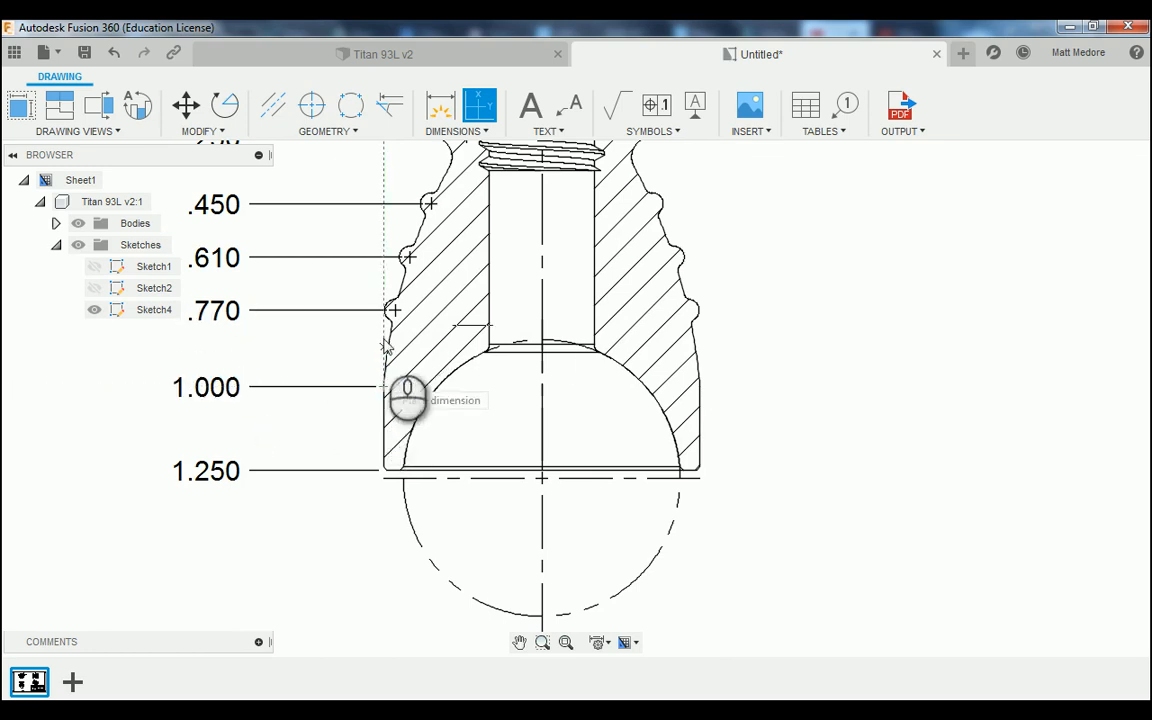
pyautogui.click(540, 479)
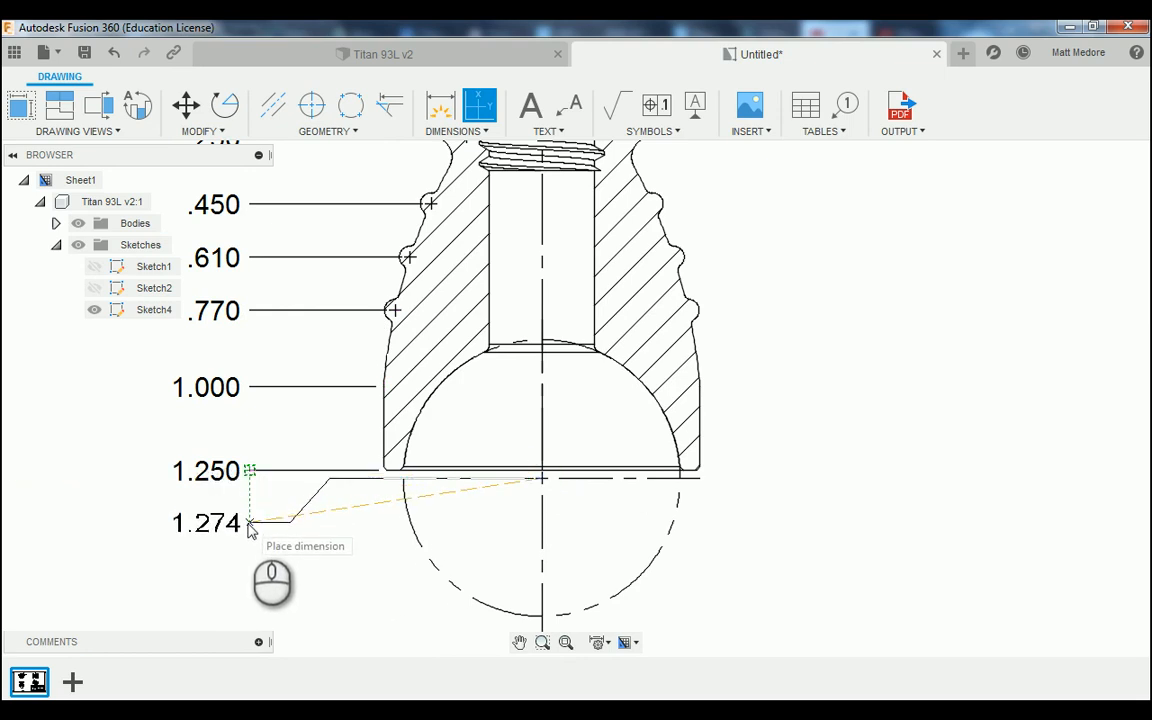
pyautogui.click(249, 527)
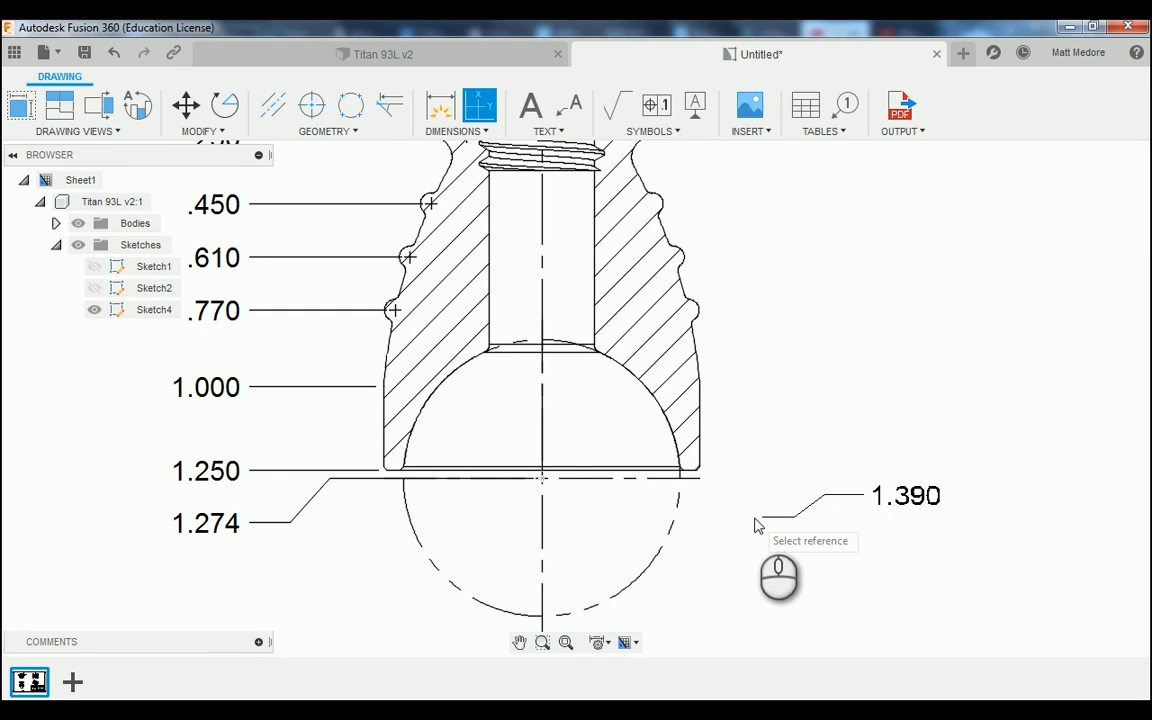
# Add a linear dimension from the uppermost left ridge's center mark to the centerline, placed just above the mark.
pyautogui.scroll(-3, 755, 527)
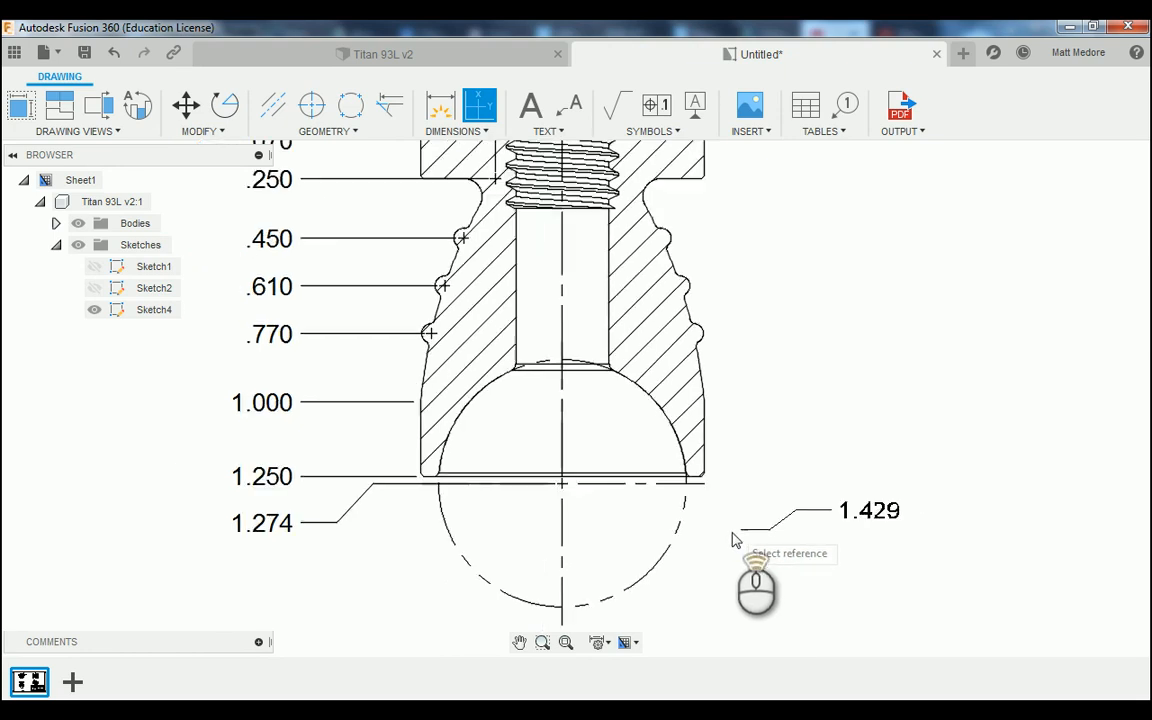
pyautogui.scroll(-1, 785, 543)
pyautogui.scroll(1, 785, 415)
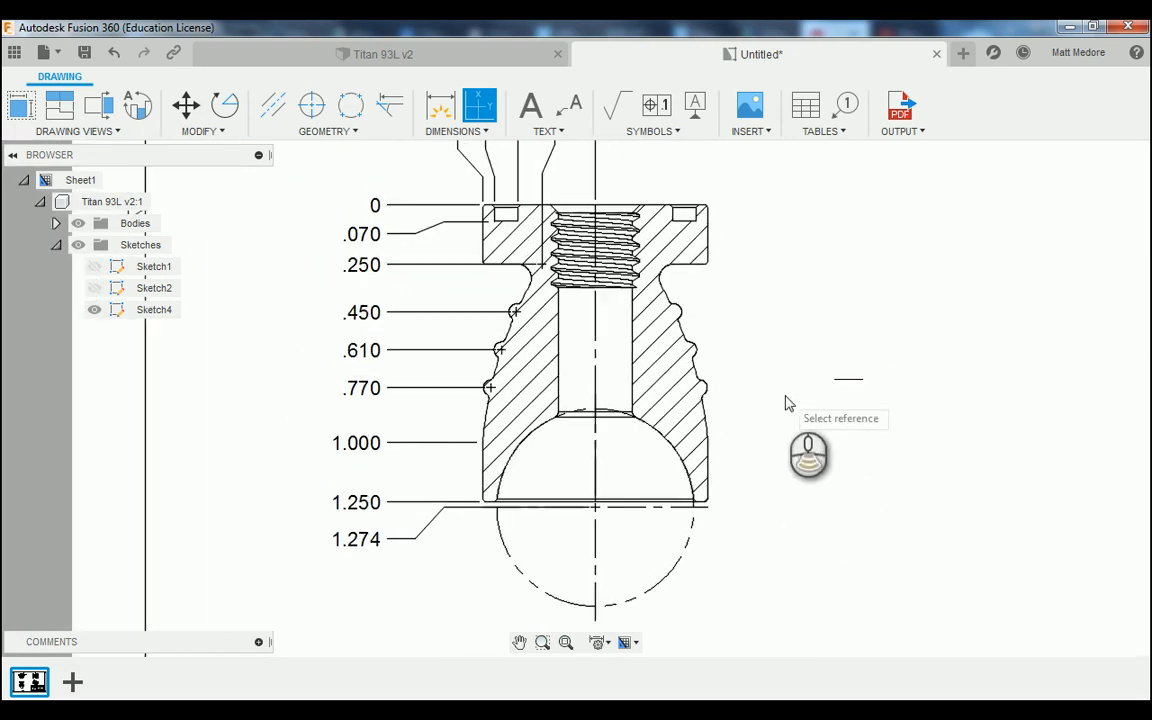
pyautogui.scroll(2, 815, 258)
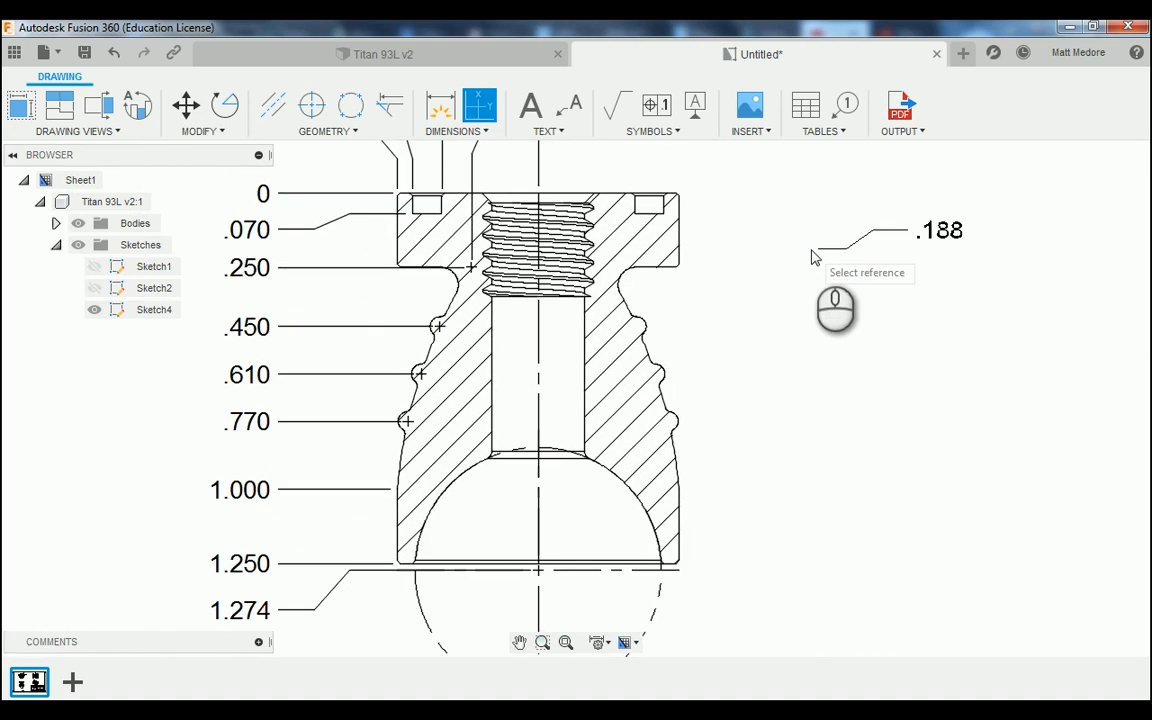
pyautogui.scroll(-1, 815, 258)
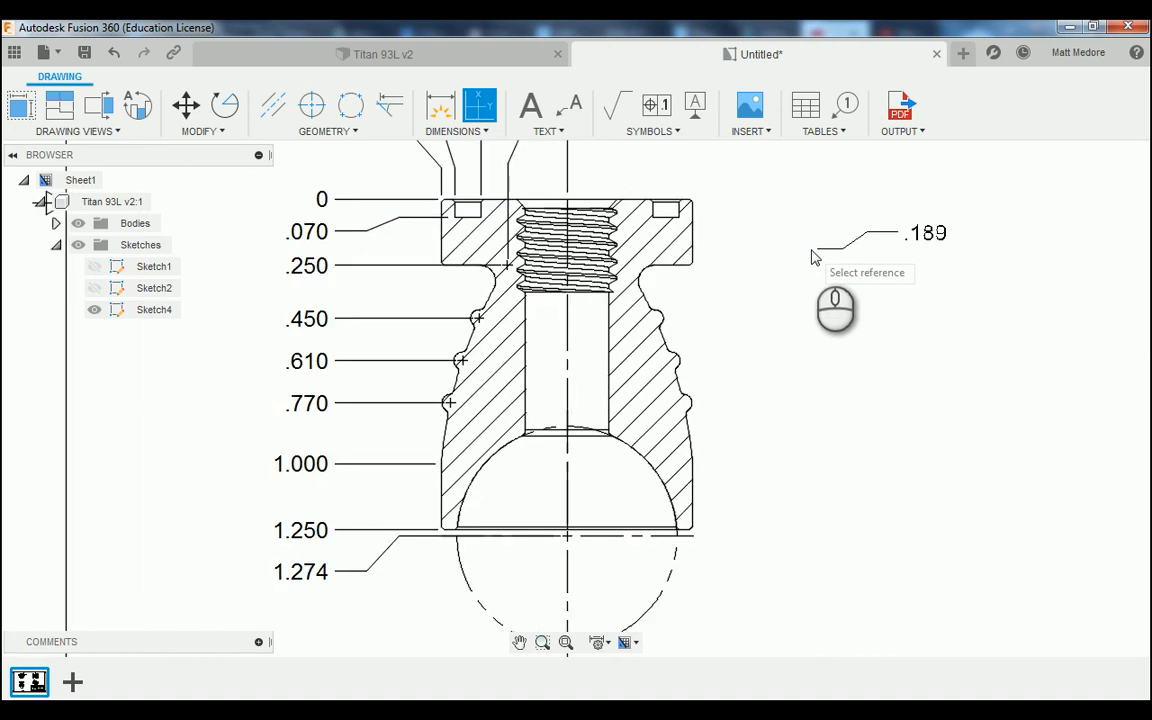
pyautogui.press('d')
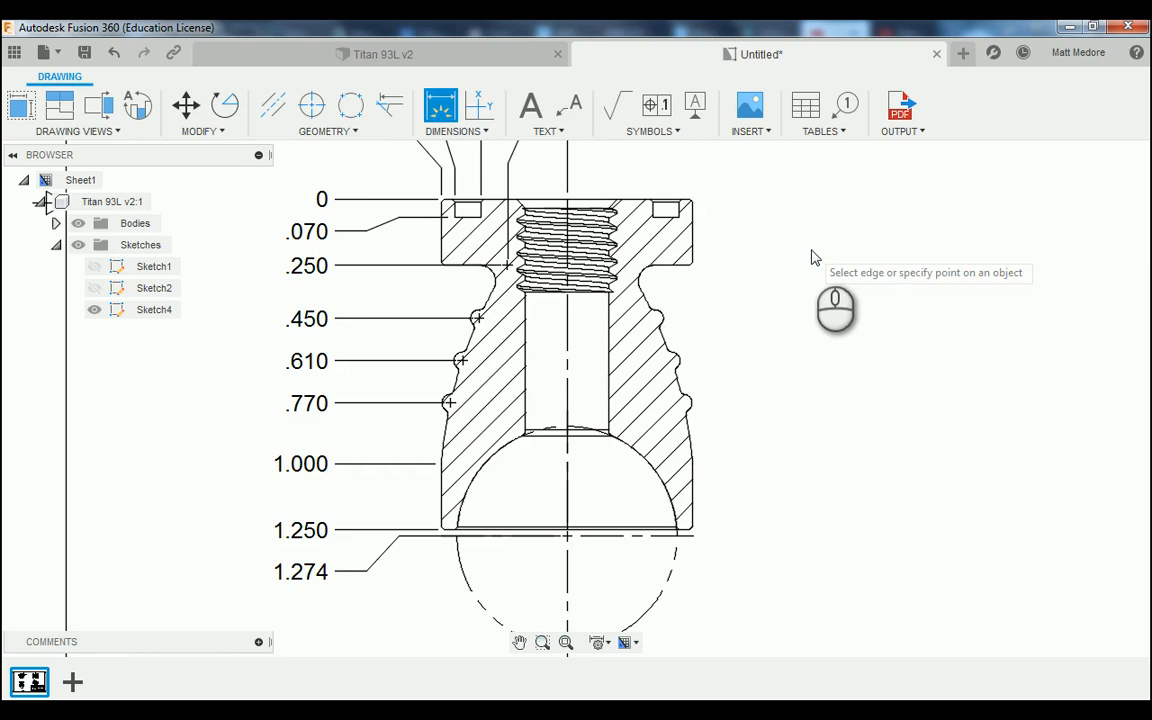
pyautogui.scroll(1, 815, 258)
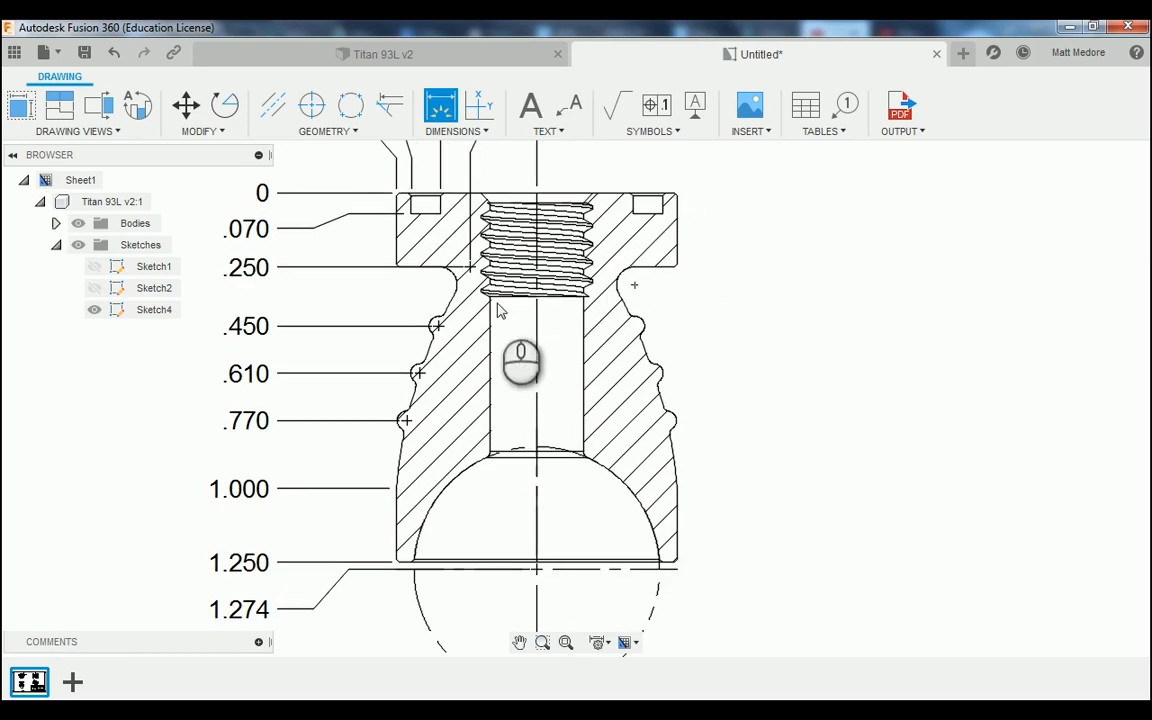
pyautogui.scroll(3, 500, 320)
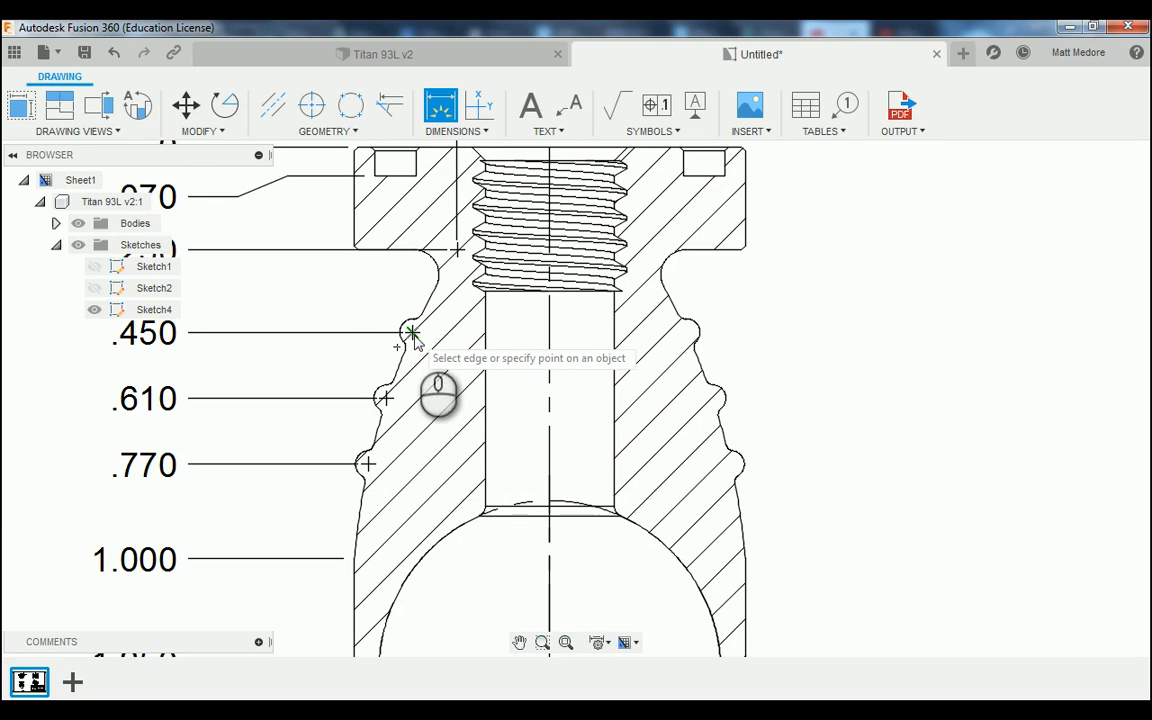
pyautogui.click(412, 333)
pyautogui.click(550, 328)
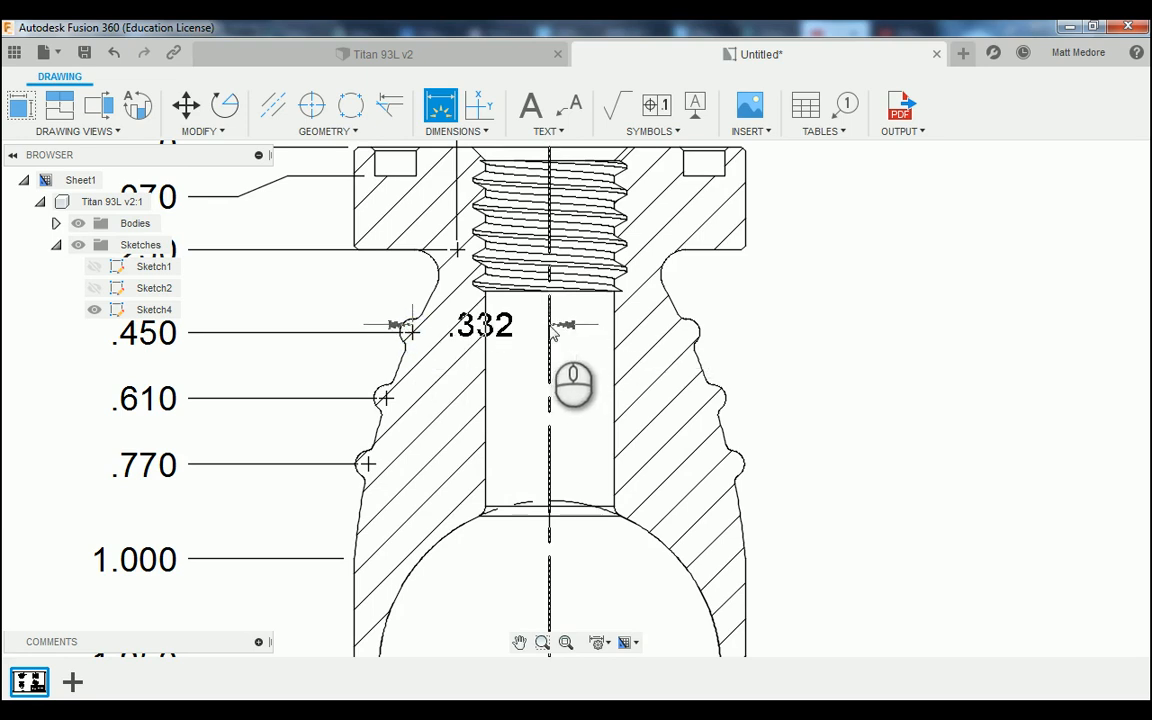
pyautogui.click(617, 341)
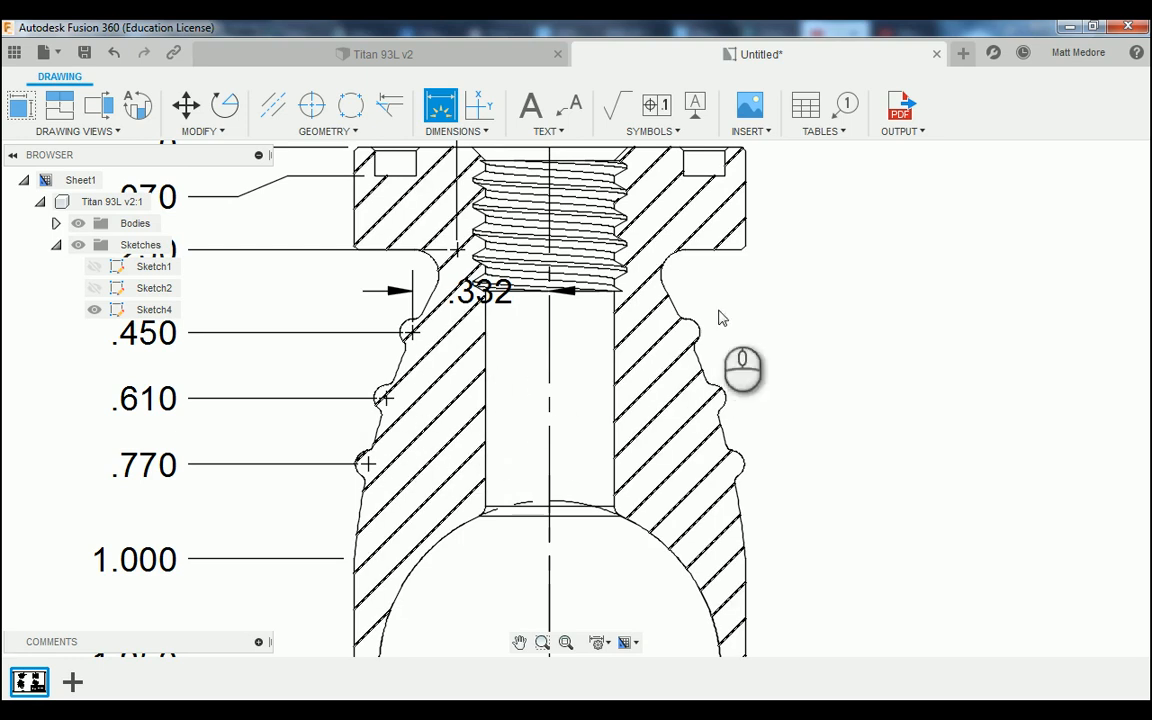
pyautogui.click(795, 318)
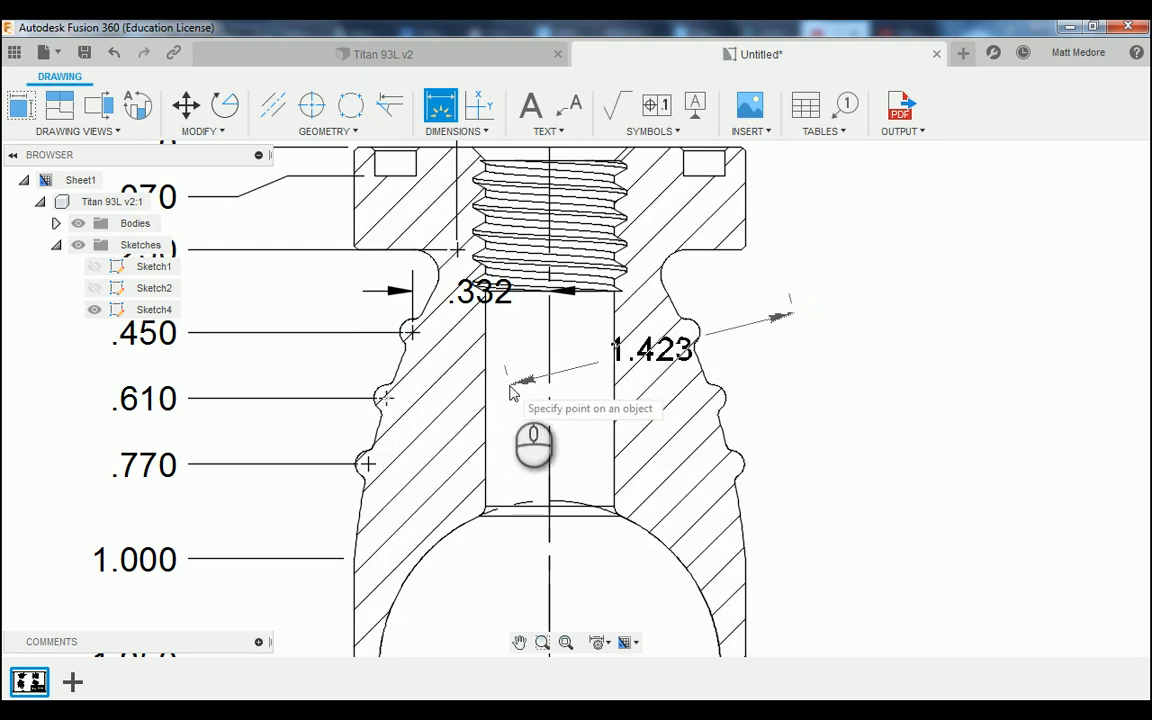
pyautogui.press('Escape')
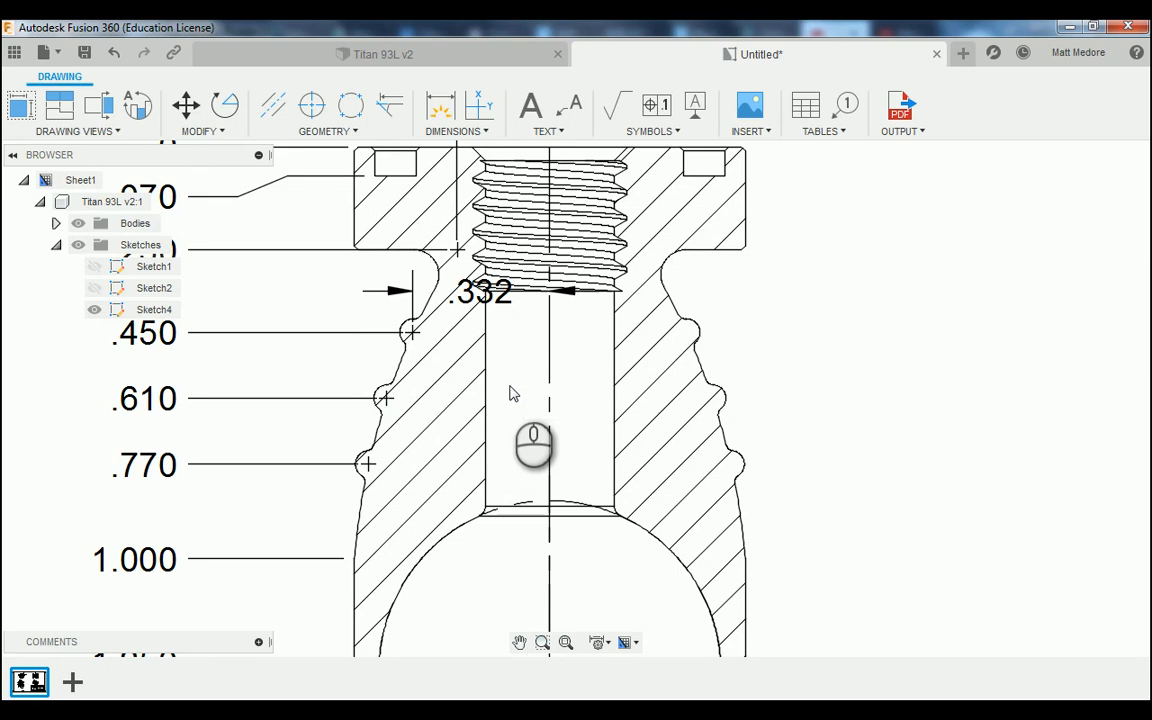
# Add linear dimensions from the middle and lowest left ridges' center marks to the centerline, each level with its mark, and finish dimensioning.
pyautogui.press('d')
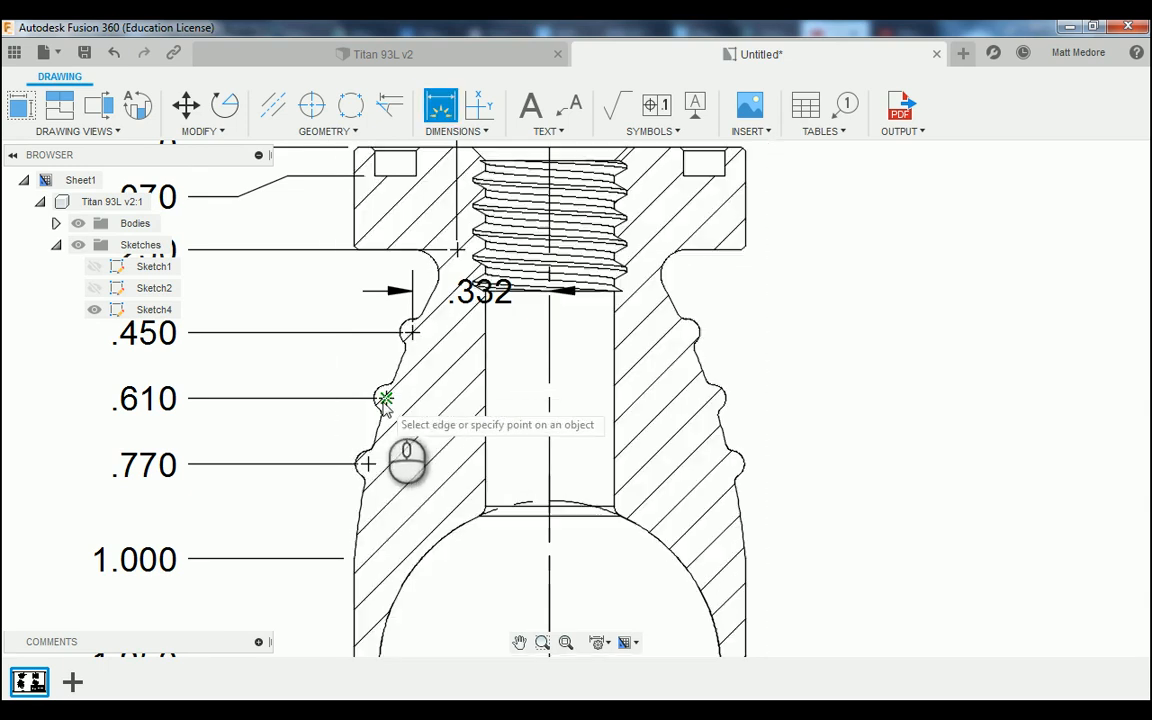
pyautogui.click(385, 400)
pyautogui.click(551, 404)
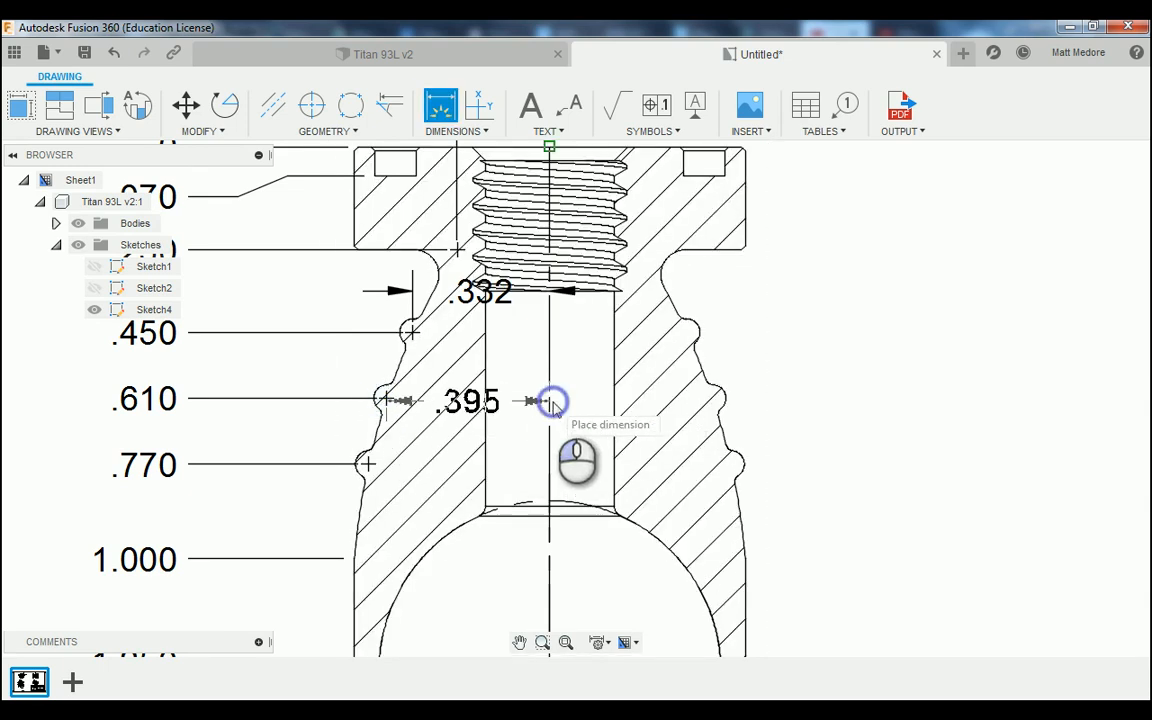
pyautogui.click(368, 464)
pyautogui.click(549, 465)
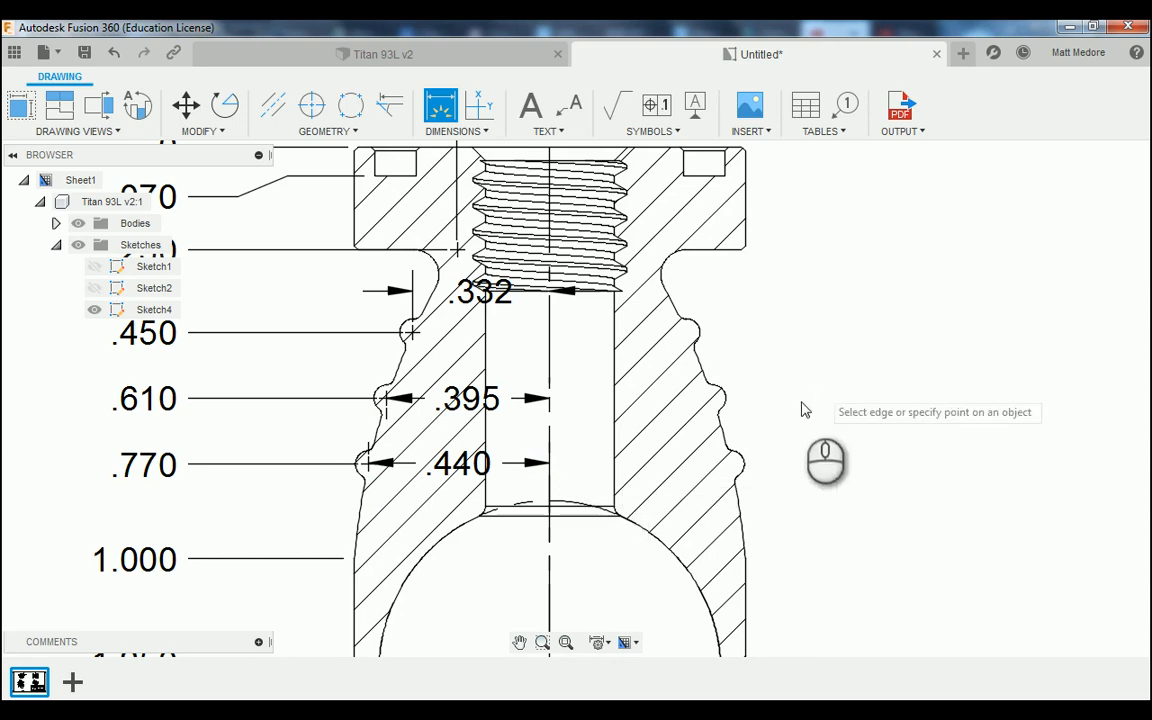
pyautogui.scroll(-3, 515, 475)
pyautogui.scroll(1, 712, 418)
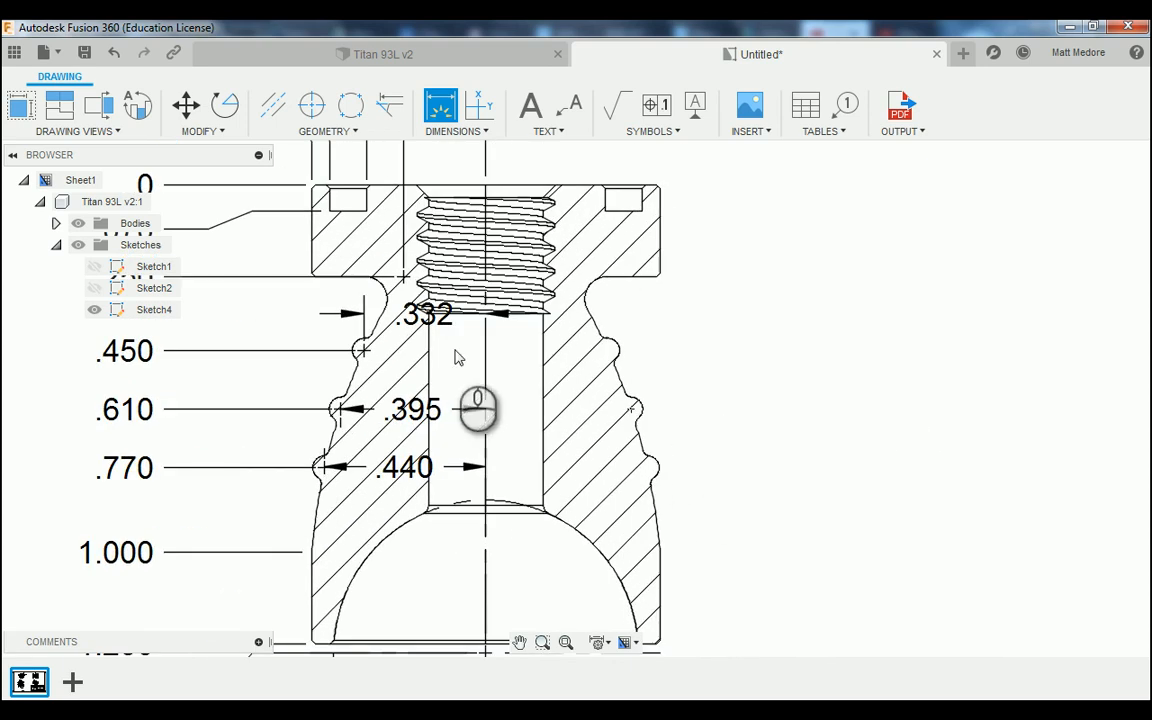
pyautogui.rightClick(810, 302)
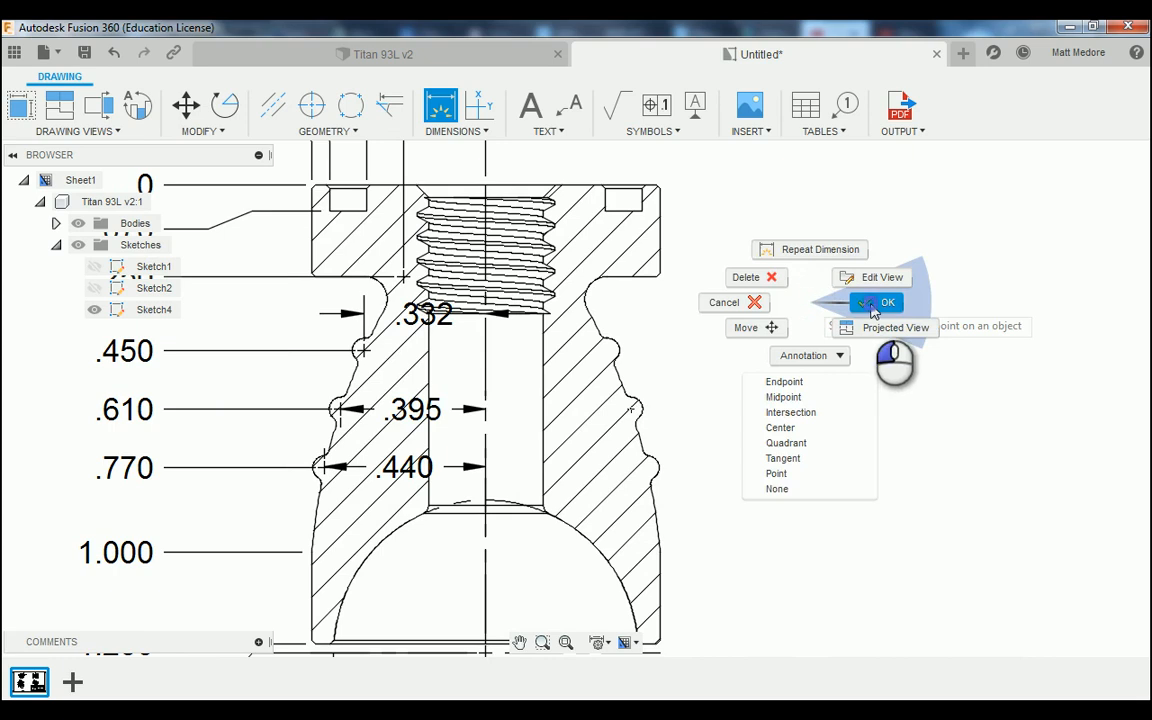
pyautogui.click(869, 303)
# Move the three ridge-to-centerline dimension texts outside the part's right side, stacked in a column with each level with its ridge.
pyautogui.click(425, 313)
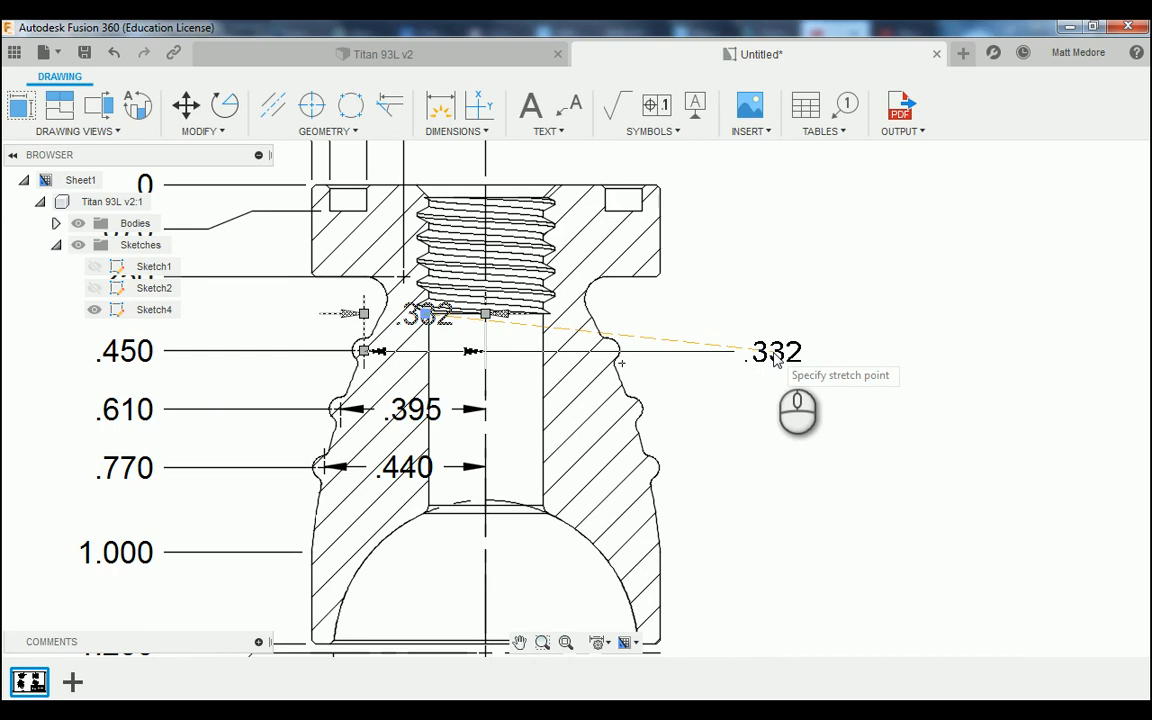
pyautogui.click(773, 355)
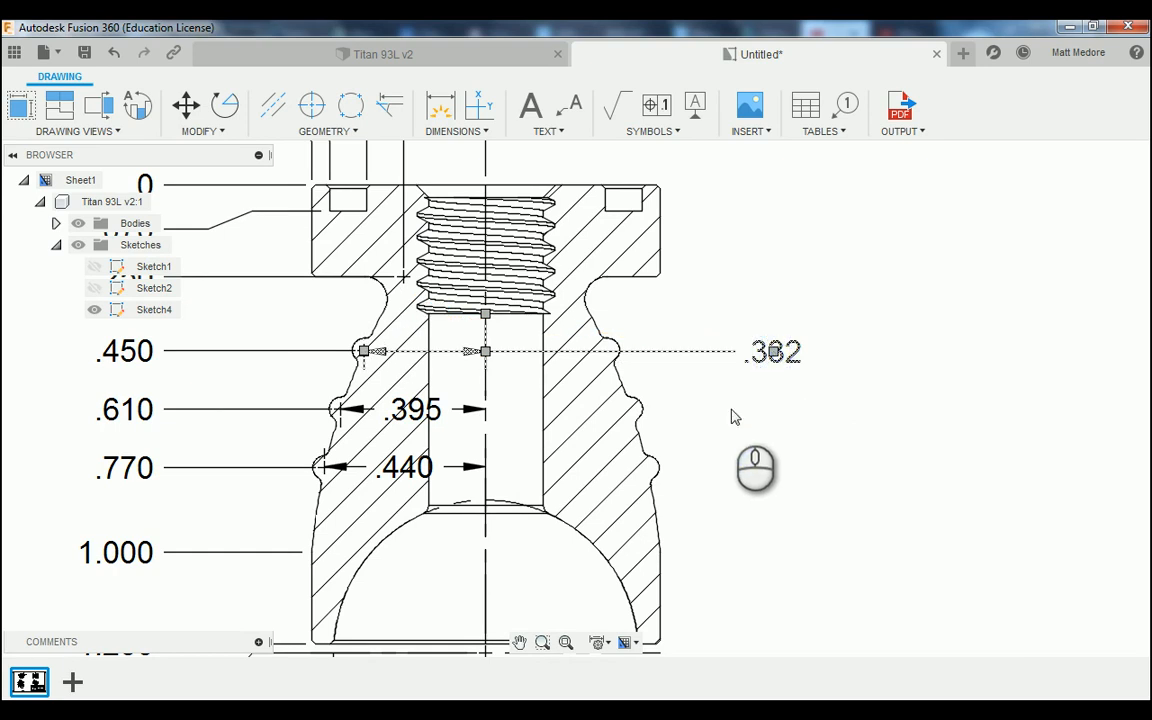
pyautogui.click(410, 410)
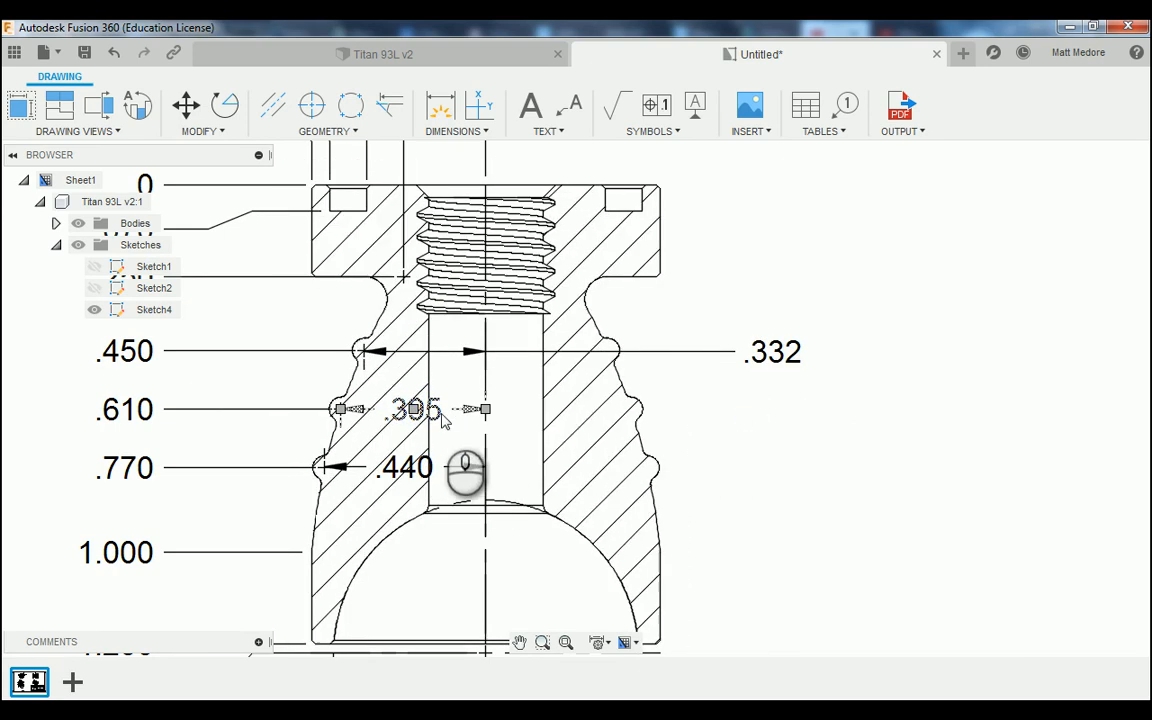
pyautogui.click(415, 410)
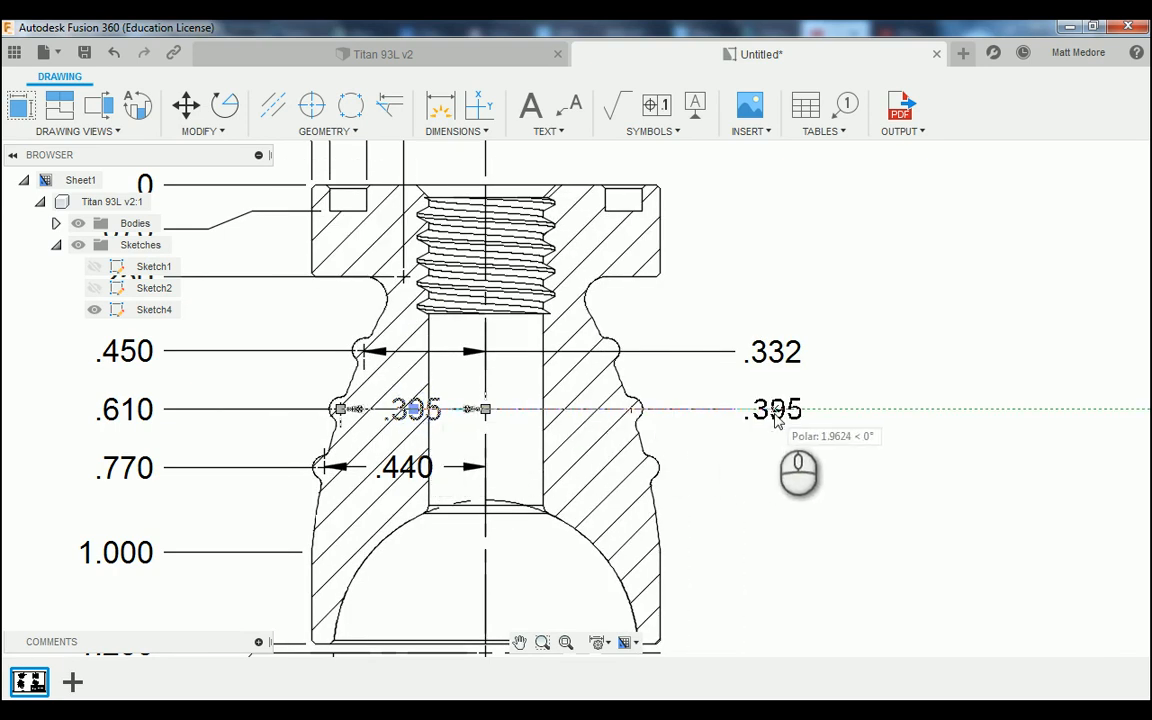
pyautogui.click(772, 412)
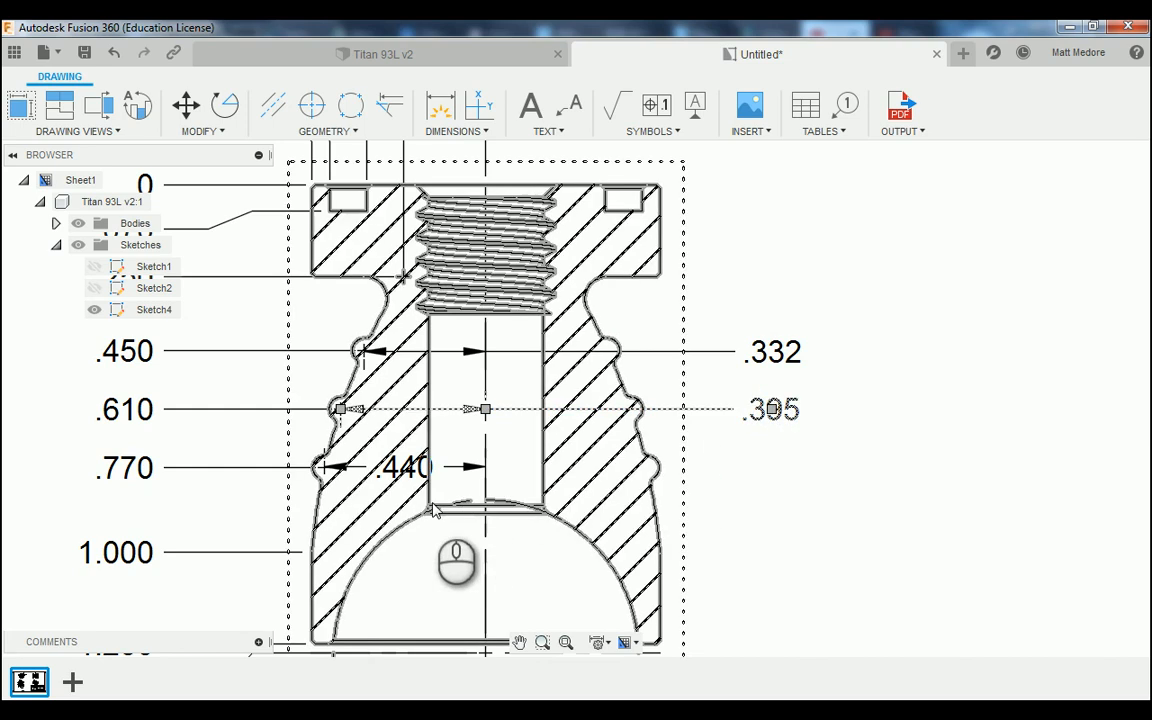
pyautogui.click(440, 466)
pyautogui.click(405, 468)
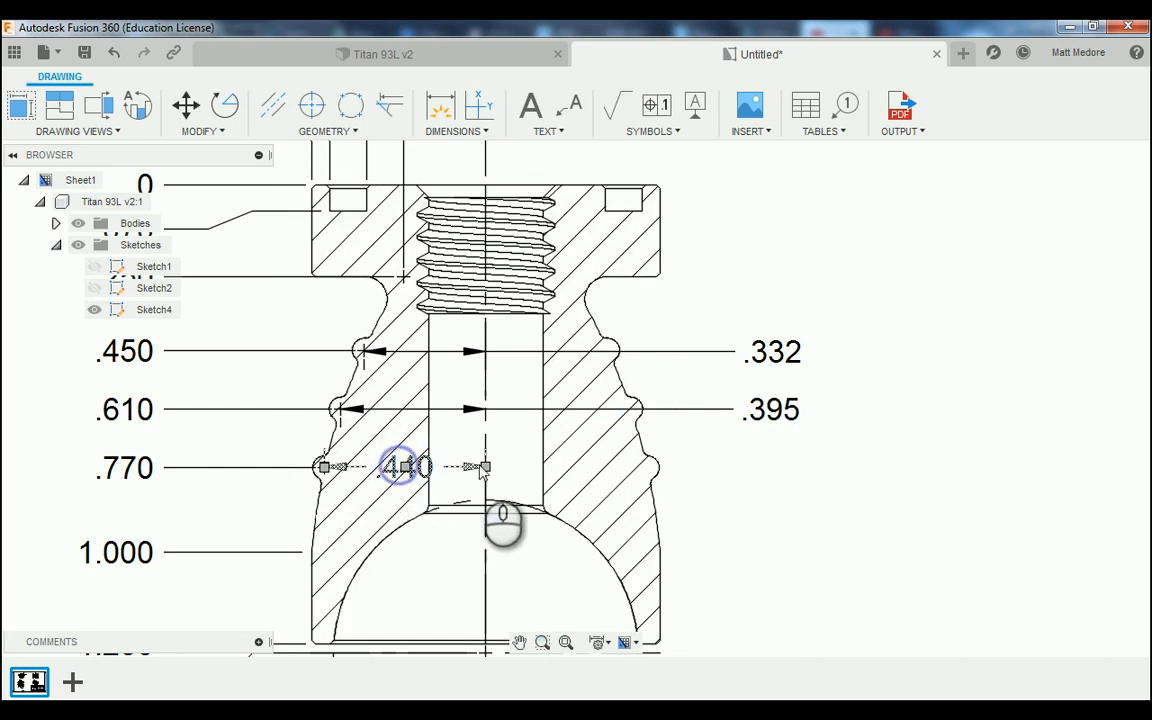
pyautogui.click(771, 468)
pyautogui.click(759, 542)
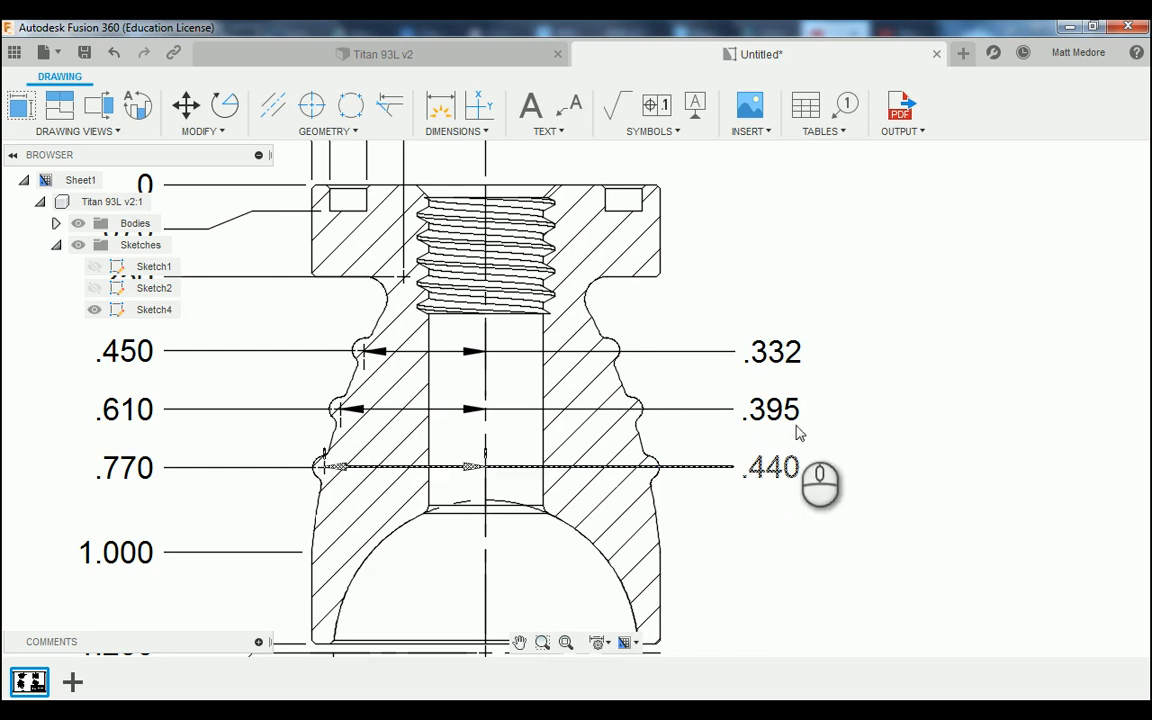
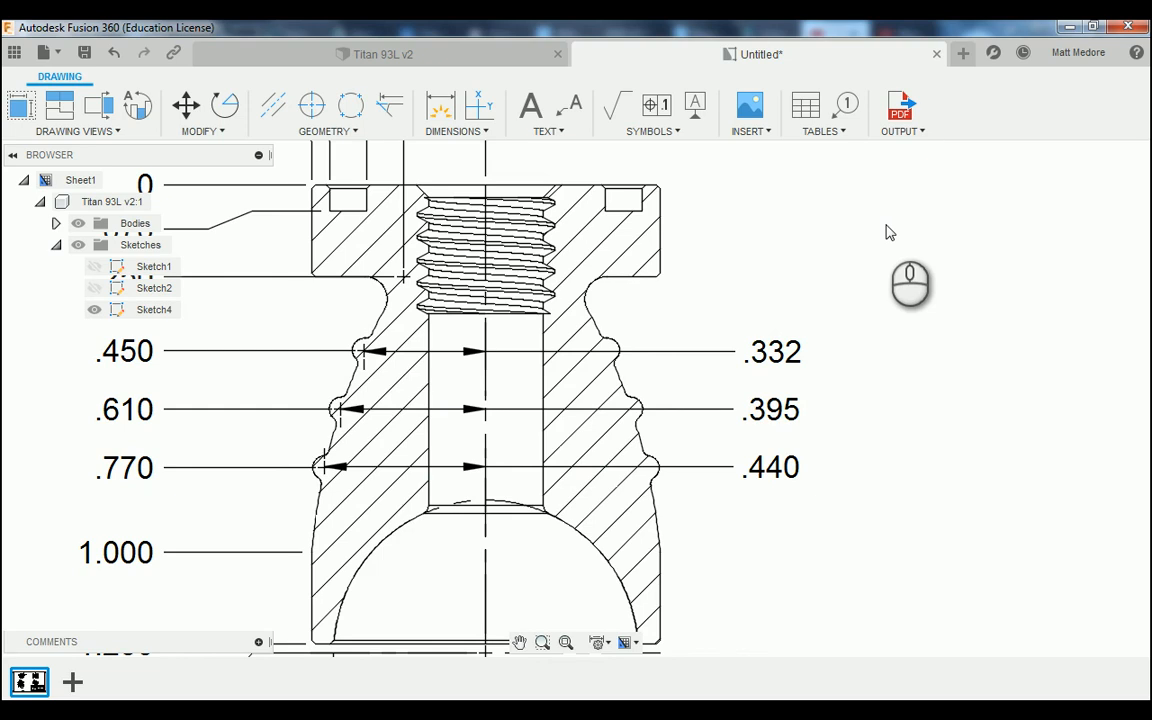
# Add a radius dimension to the shallow curved edge just above the uppermost right ridge, placed outside the part above the ridge dimensions.
pyautogui.click(543, 268)
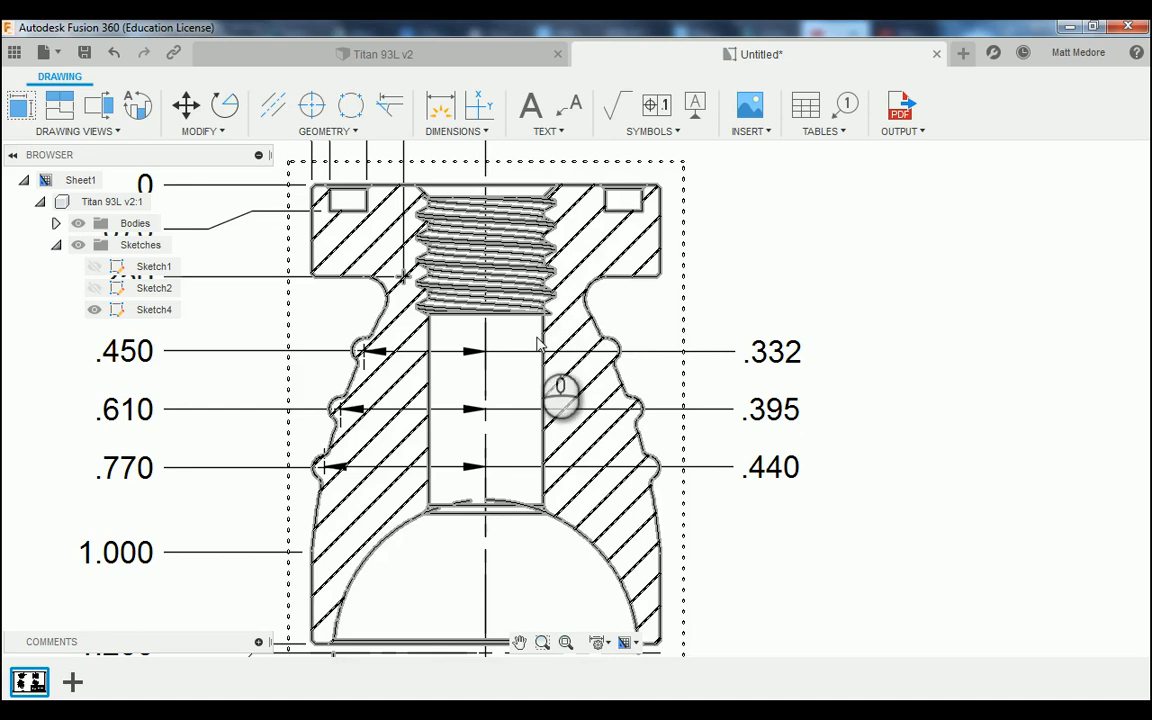
pyautogui.scroll(-1, 539, 346)
pyautogui.scroll(-1, 705, 280)
pyautogui.scroll(-1, 676, 510)
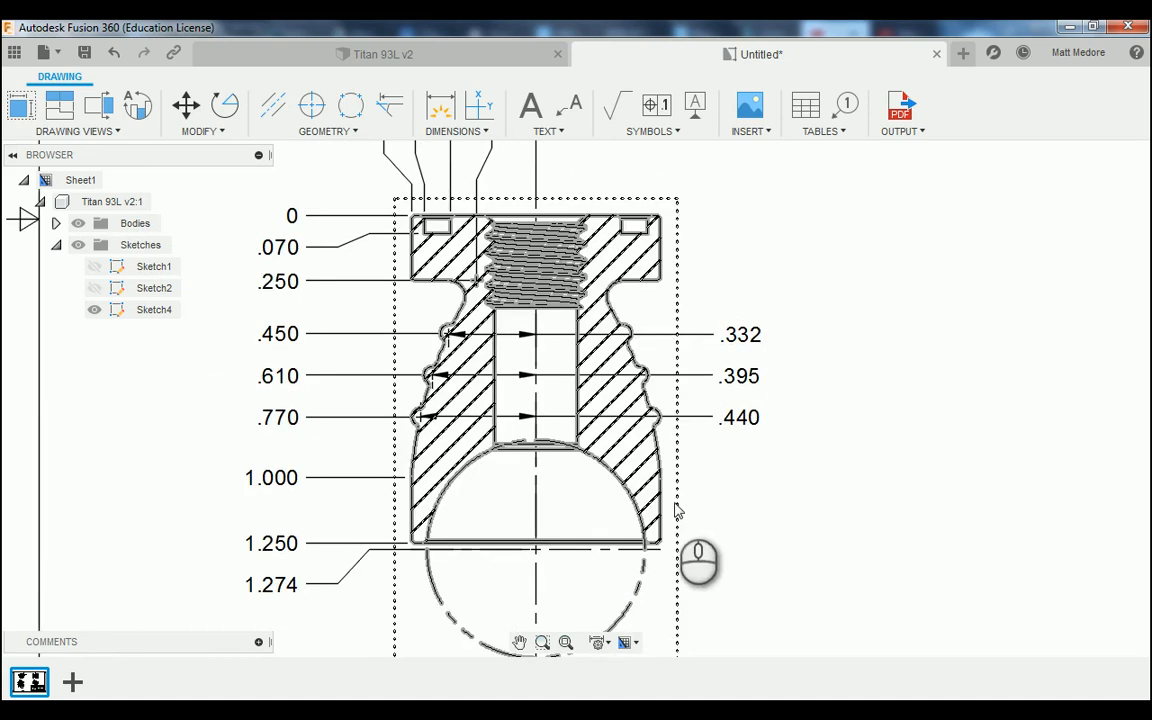
pyautogui.scroll(1, 690, 512)
pyautogui.scroll(1, 783, 490)
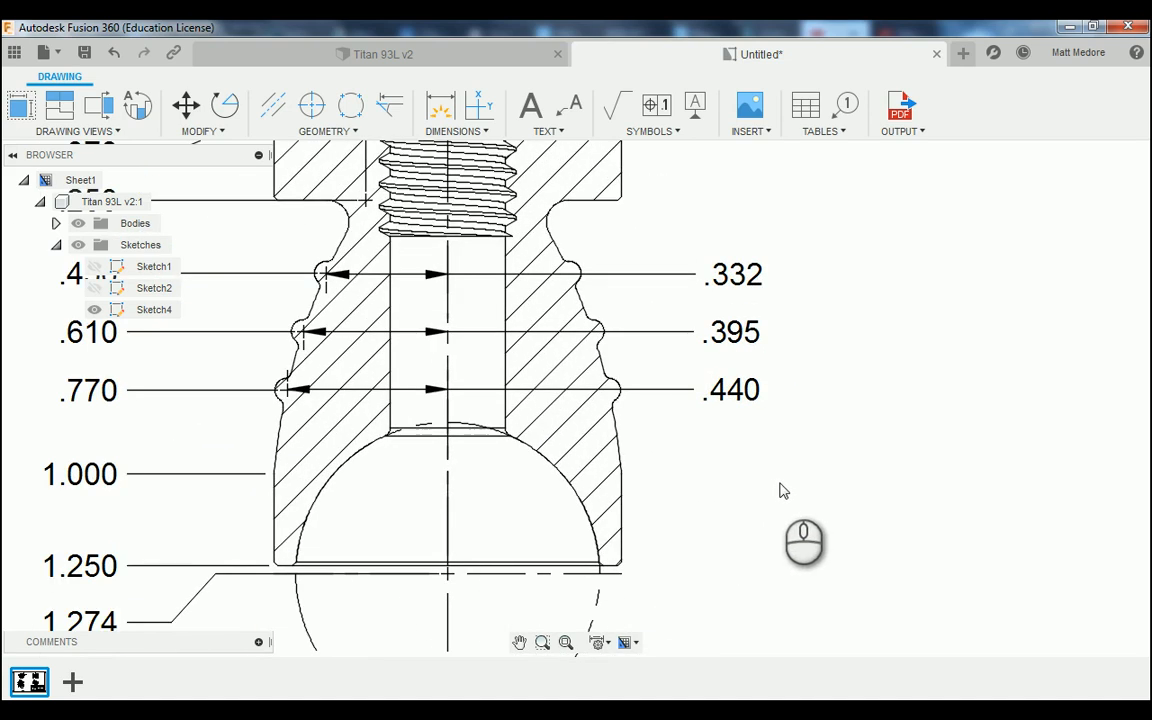
pyautogui.press('d')
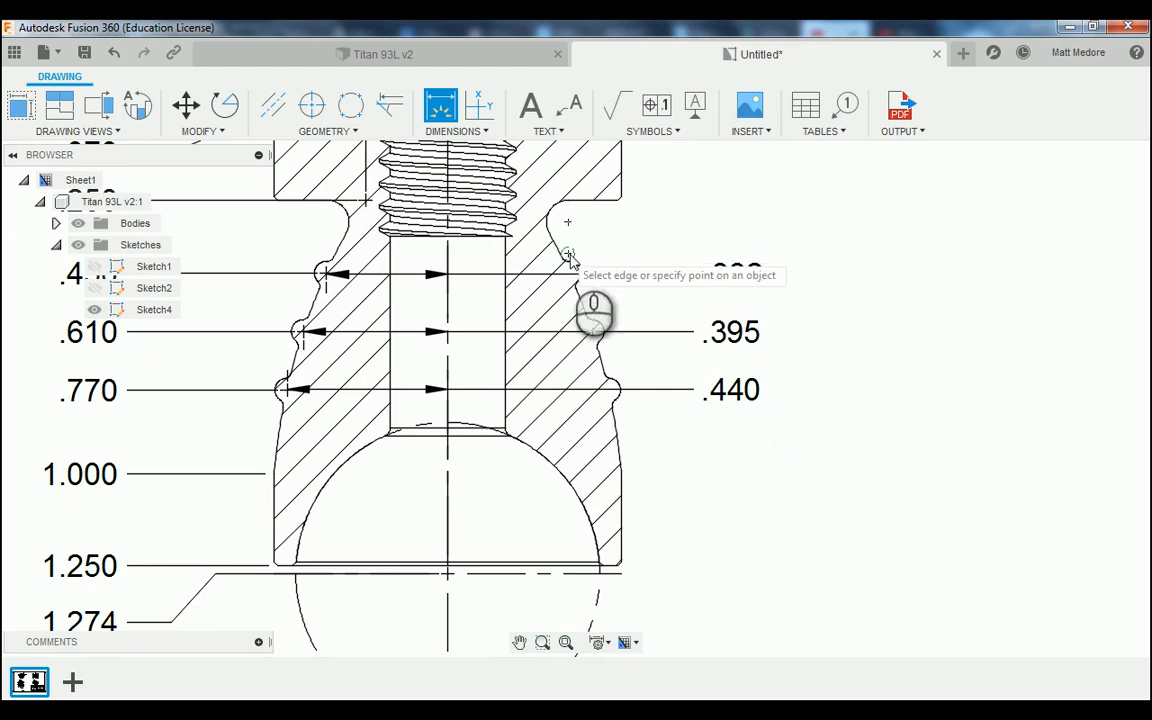
pyautogui.scroll(2, 556, 248)
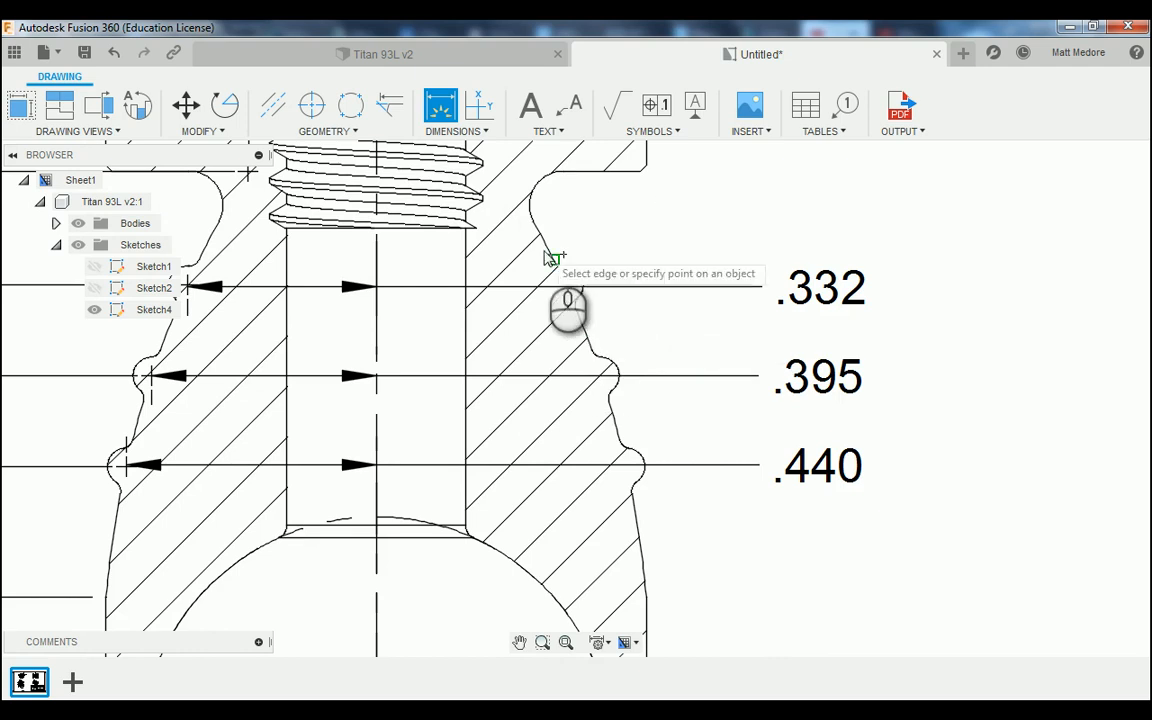
pyautogui.scroll(2, 545, 240)
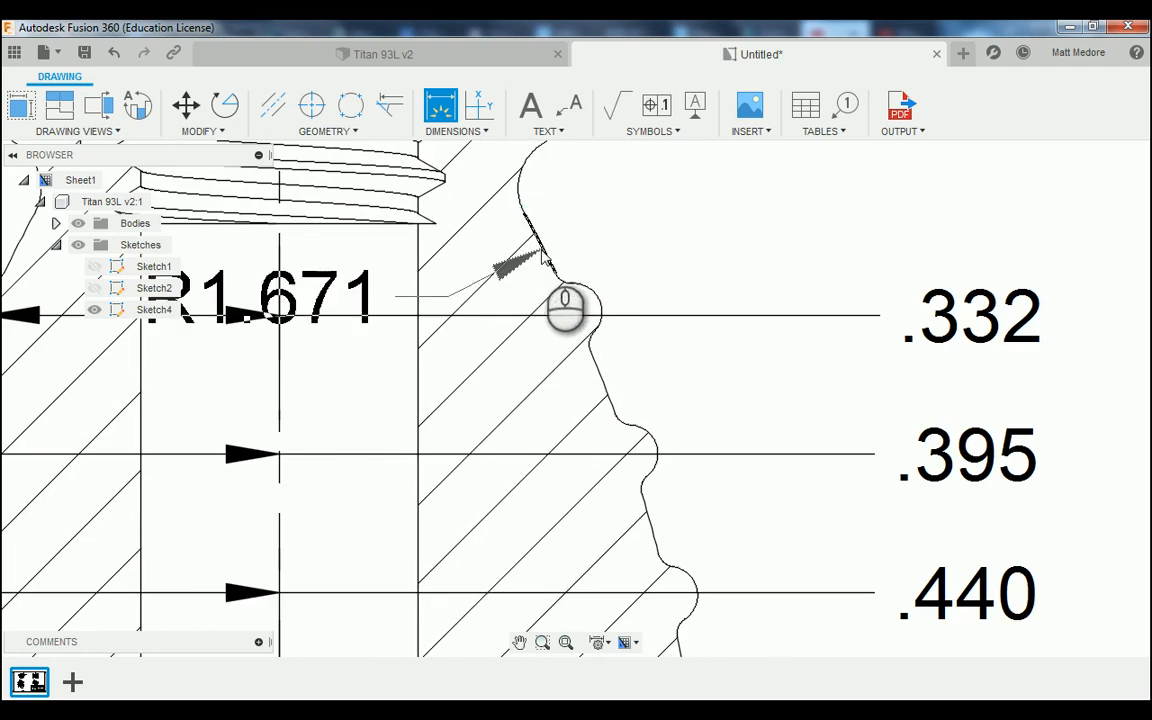
pyautogui.scroll(-3, 540, 252)
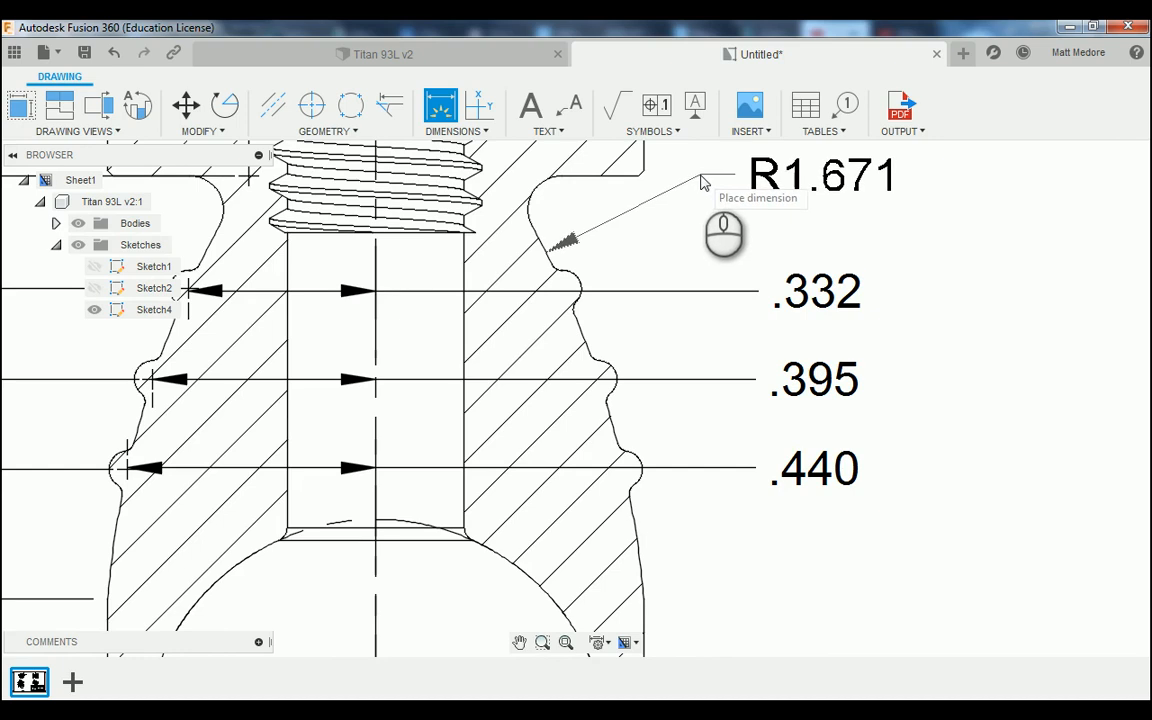
pyautogui.click(716, 172)
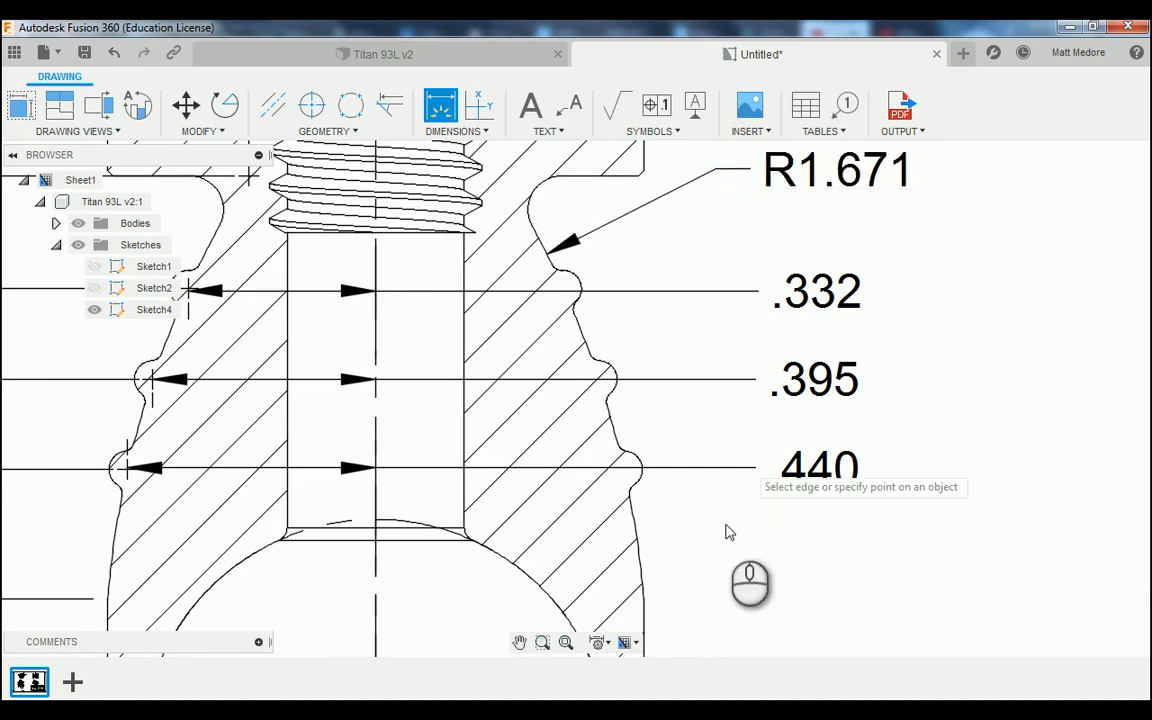
# Add a linear dimension across the two walls of the smooth bore below the threads, placed inside near the bore's lower end.
pyautogui.scroll(-2, 727, 535)
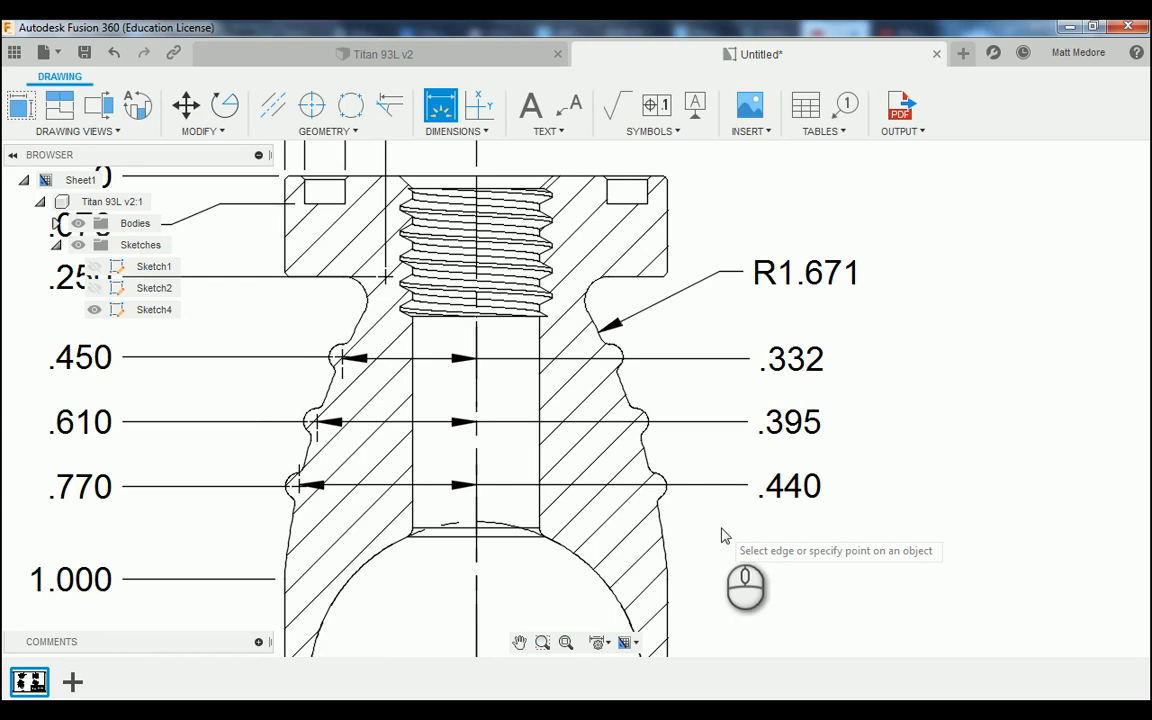
pyautogui.scroll(4, 721, 535)
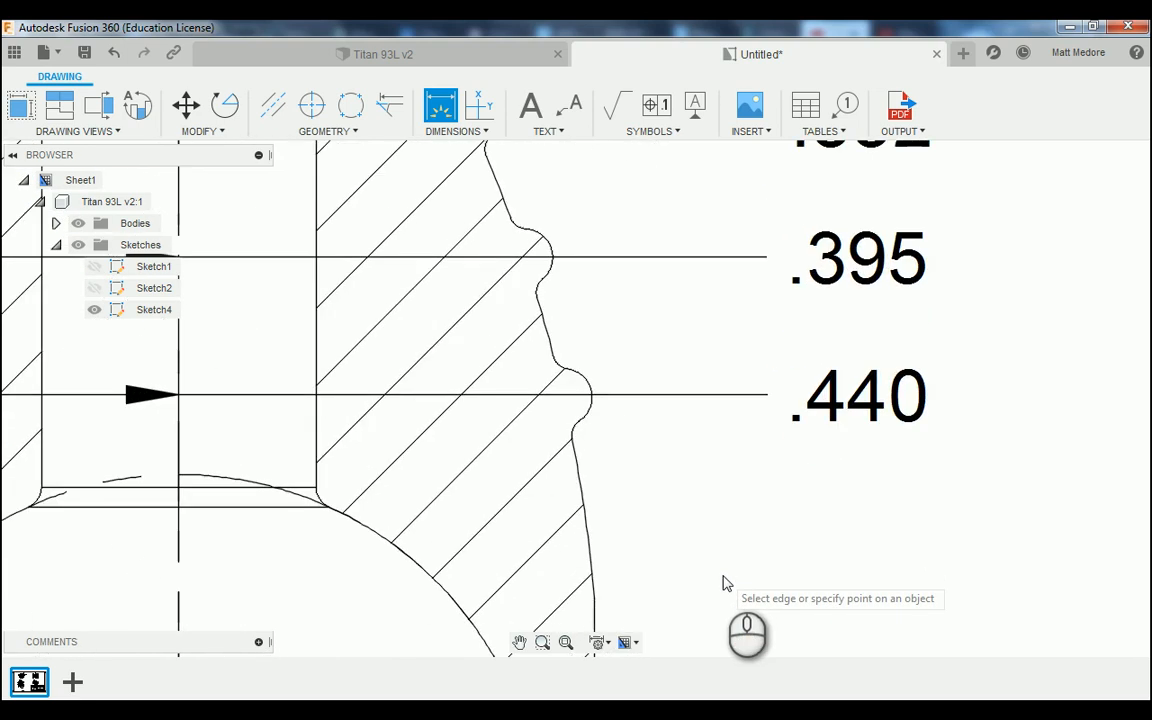
pyautogui.scroll(-5, 725, 583)
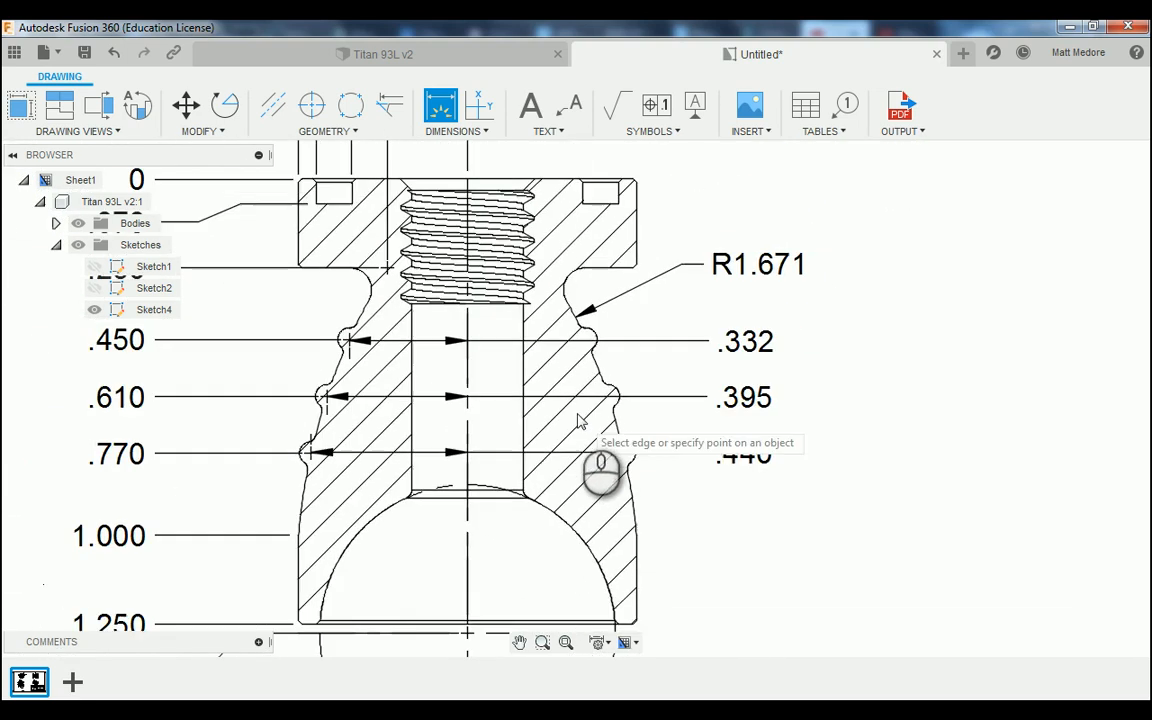
pyautogui.scroll(4, 519, 370)
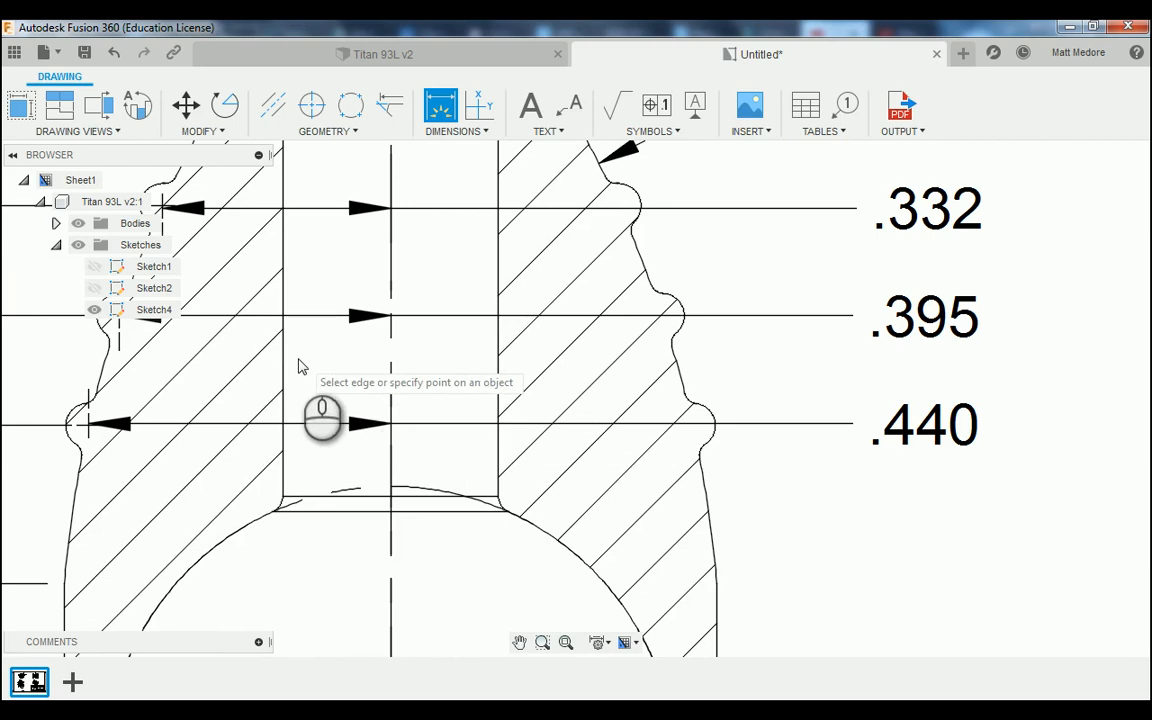
pyautogui.click(283, 365)
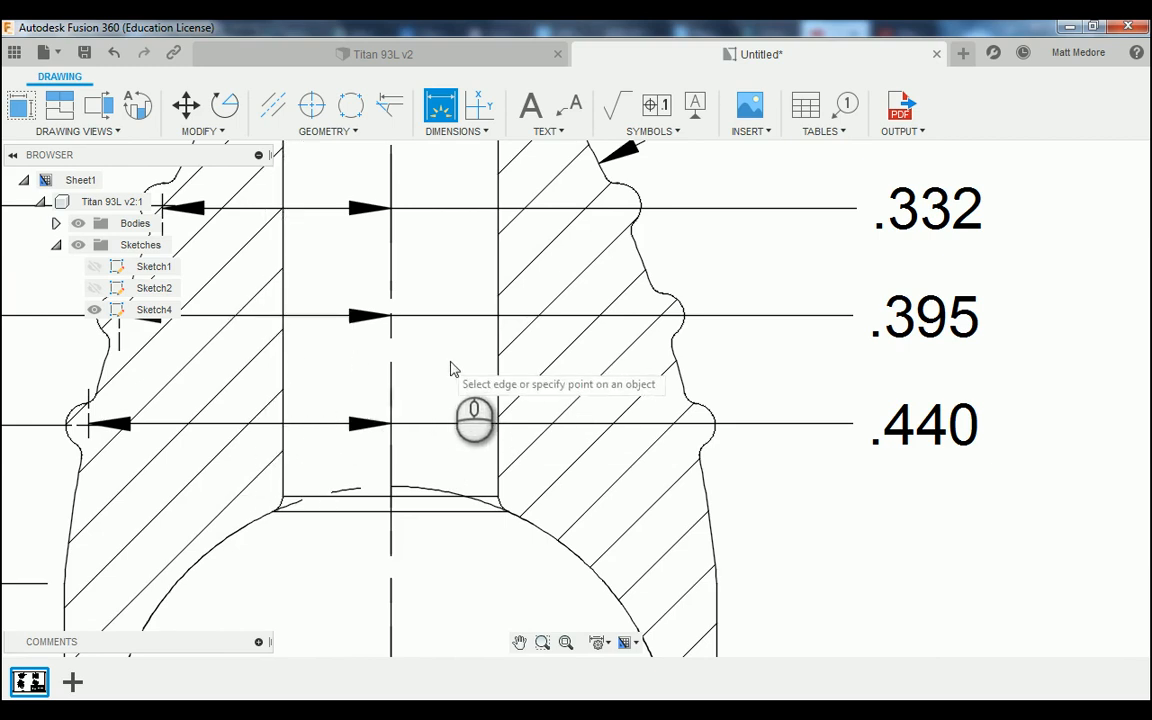
pyautogui.scroll(-2, 440, 450)
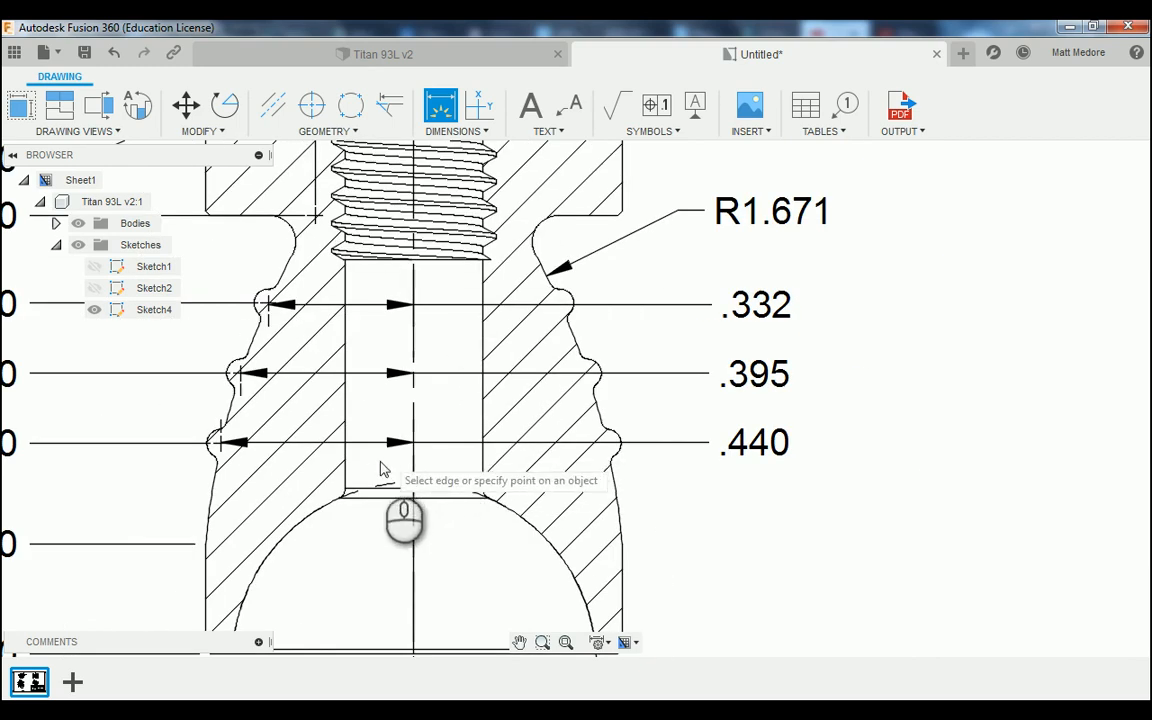
pyautogui.scroll(2, 368, 470)
pyautogui.click(335, 468)
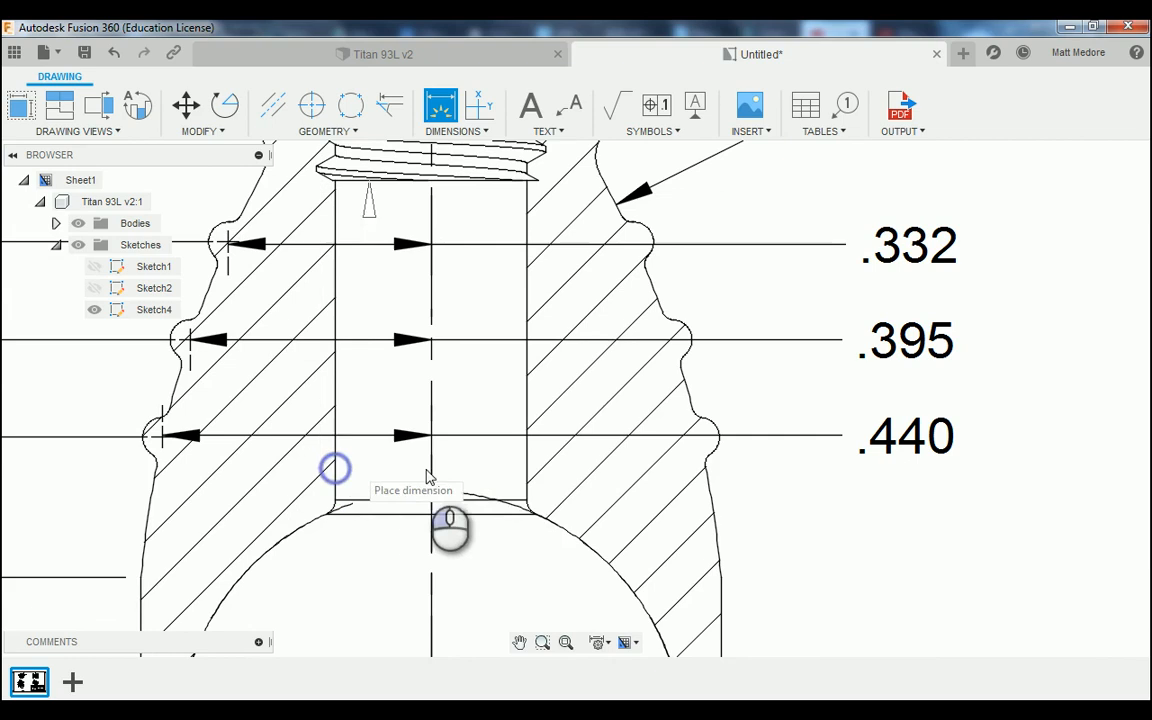
pyautogui.click(532, 478)
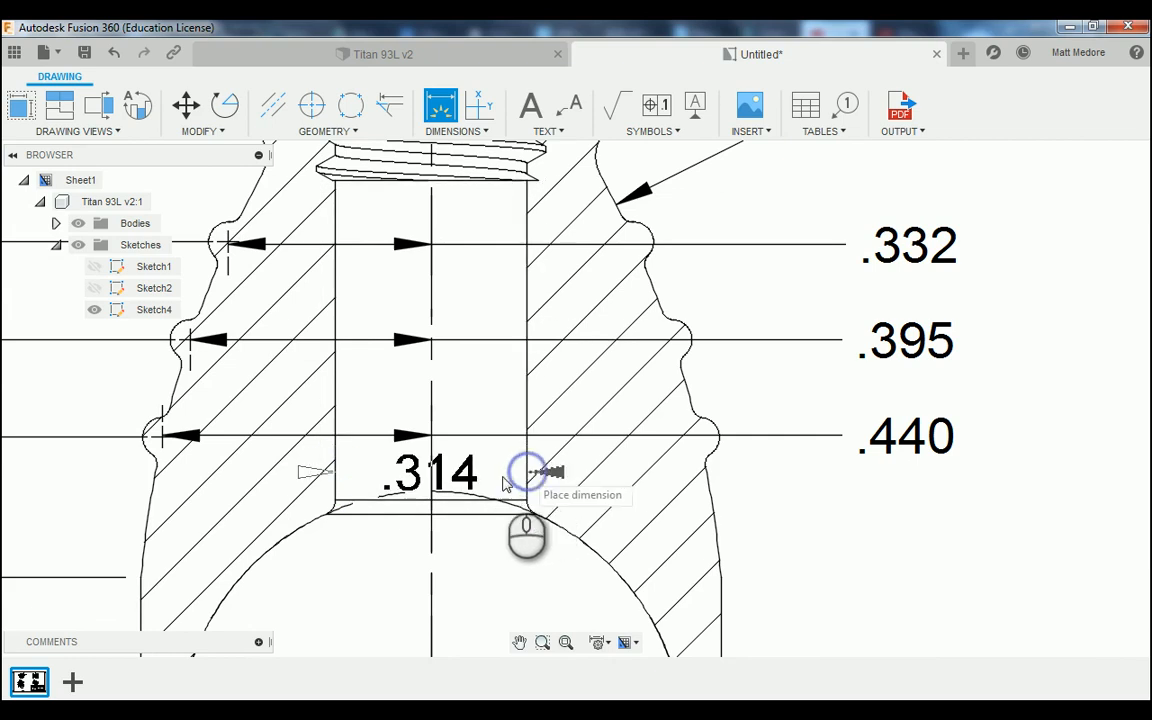
pyautogui.click(497, 472)
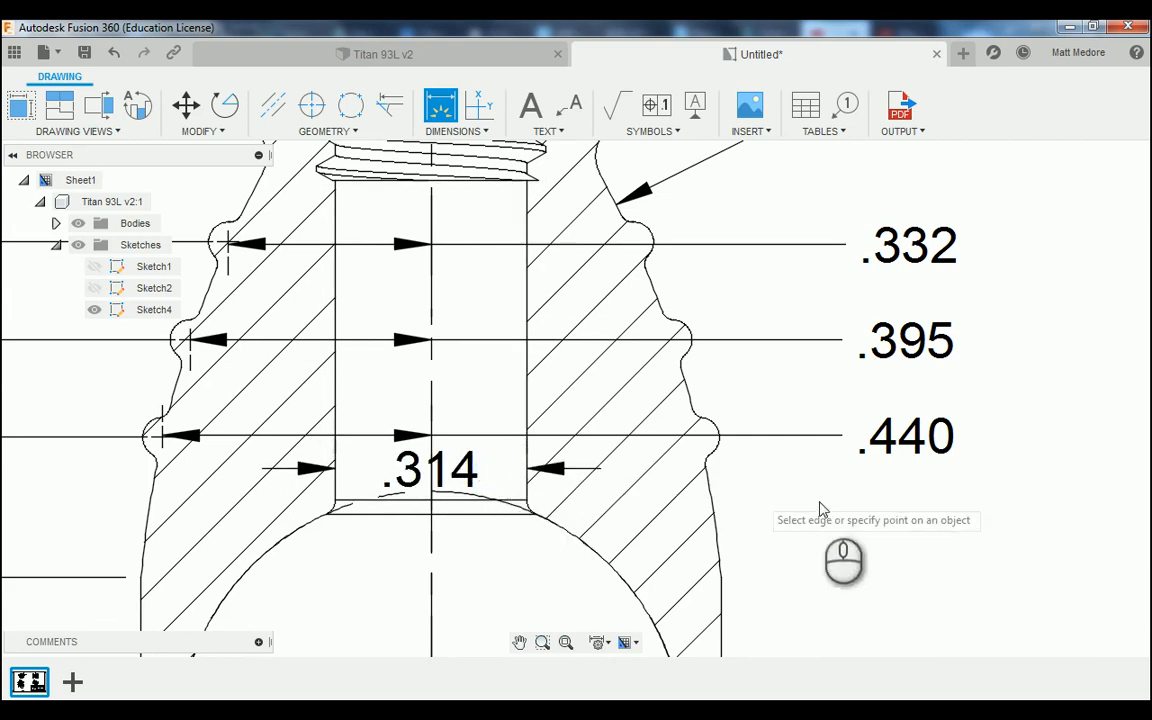
pyautogui.rightClick(828, 501)
pyautogui.click(906, 512)
# Move the bore width dimension below the bore, with its text outside the part beneath the column of ridge dimensions.
pyautogui.click(451, 466)
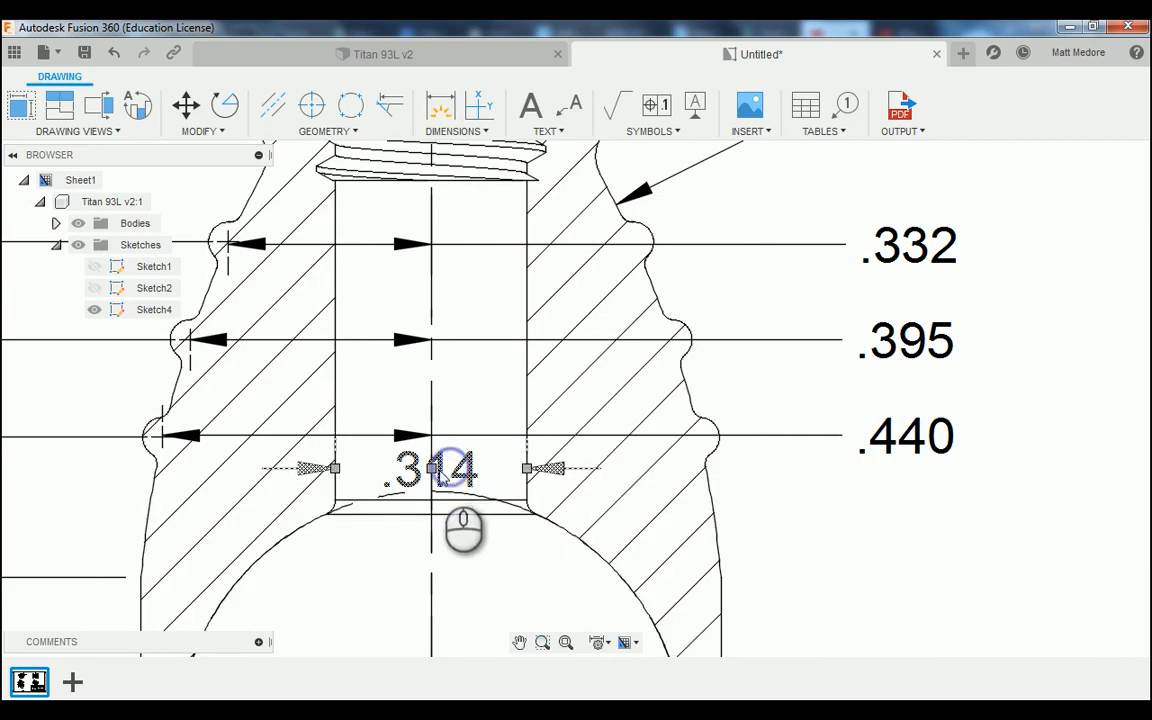
pyautogui.click(432, 468)
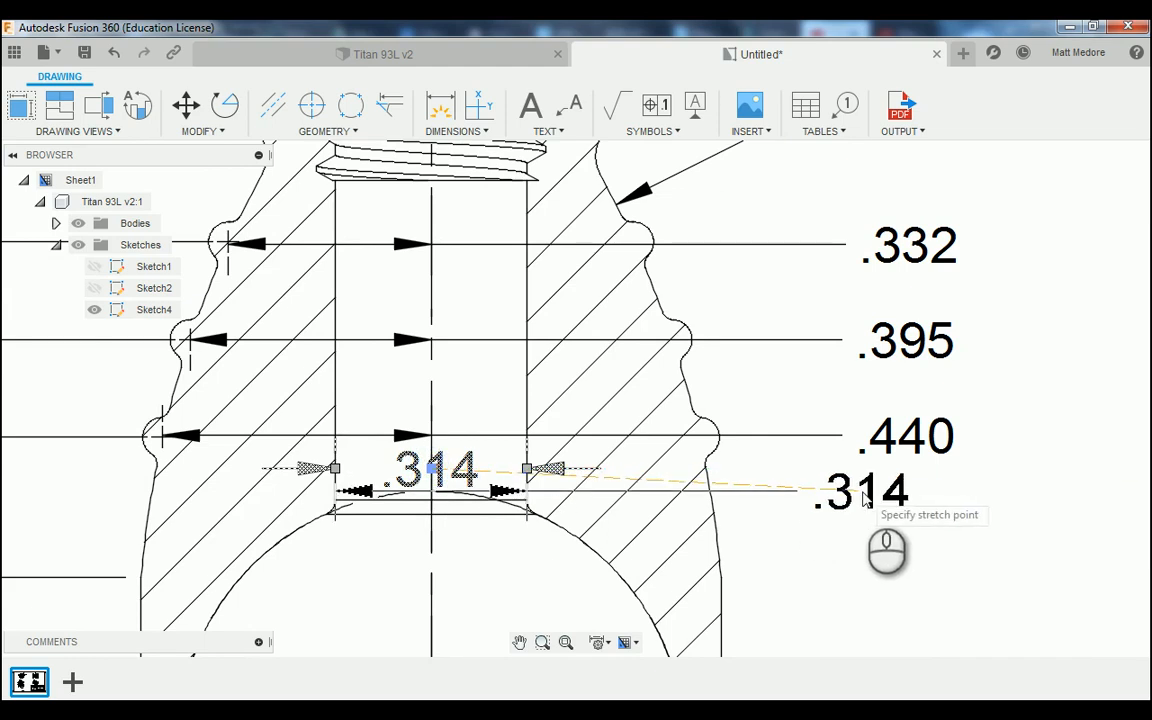
pyautogui.click(913, 538)
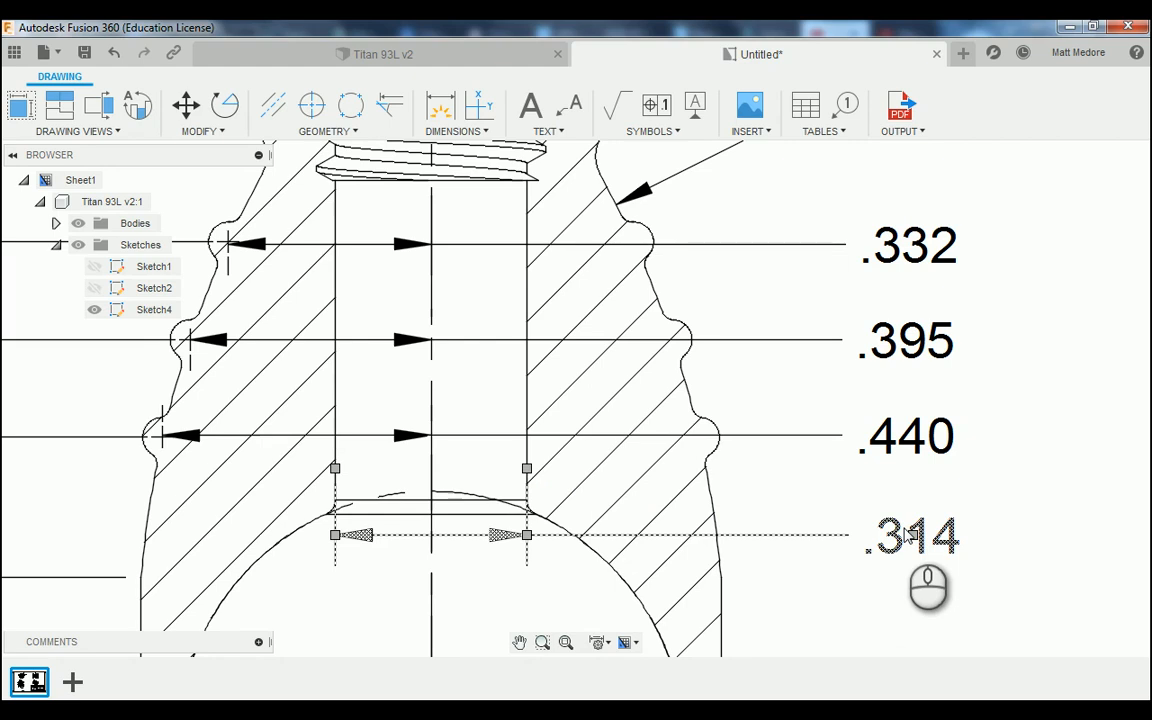
pyautogui.scroll(-2, 758, 412)
pyautogui.click(1016, 577)
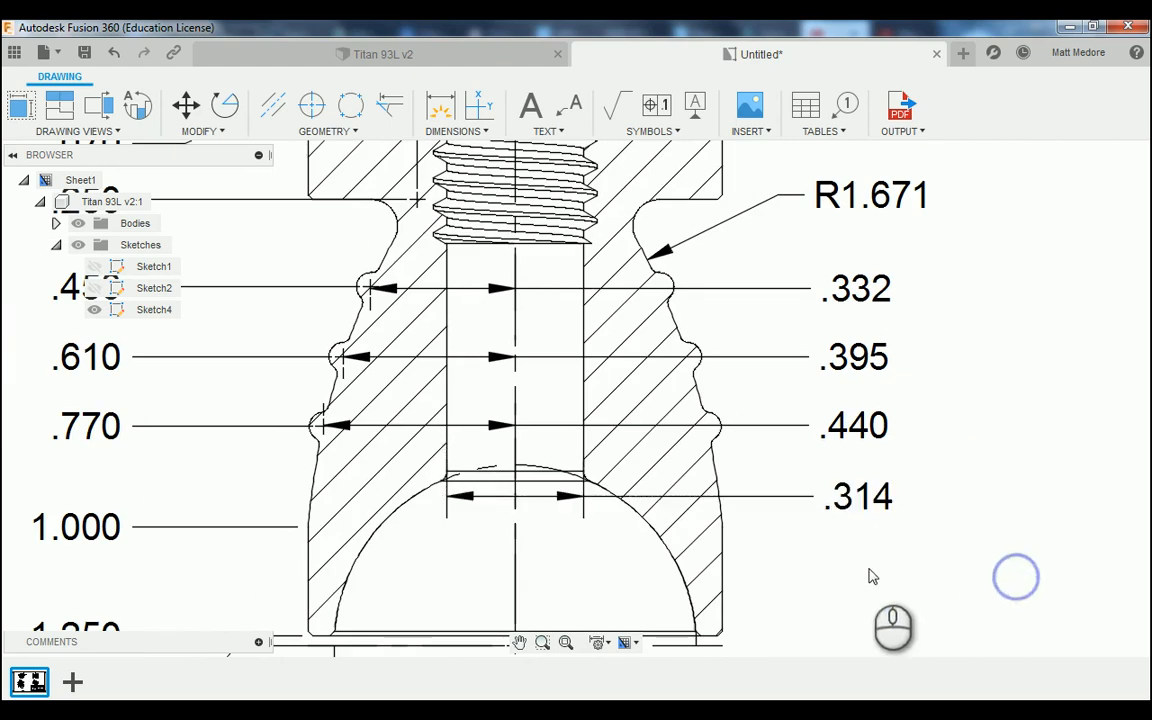
pyautogui.scroll(5, 625, 600)
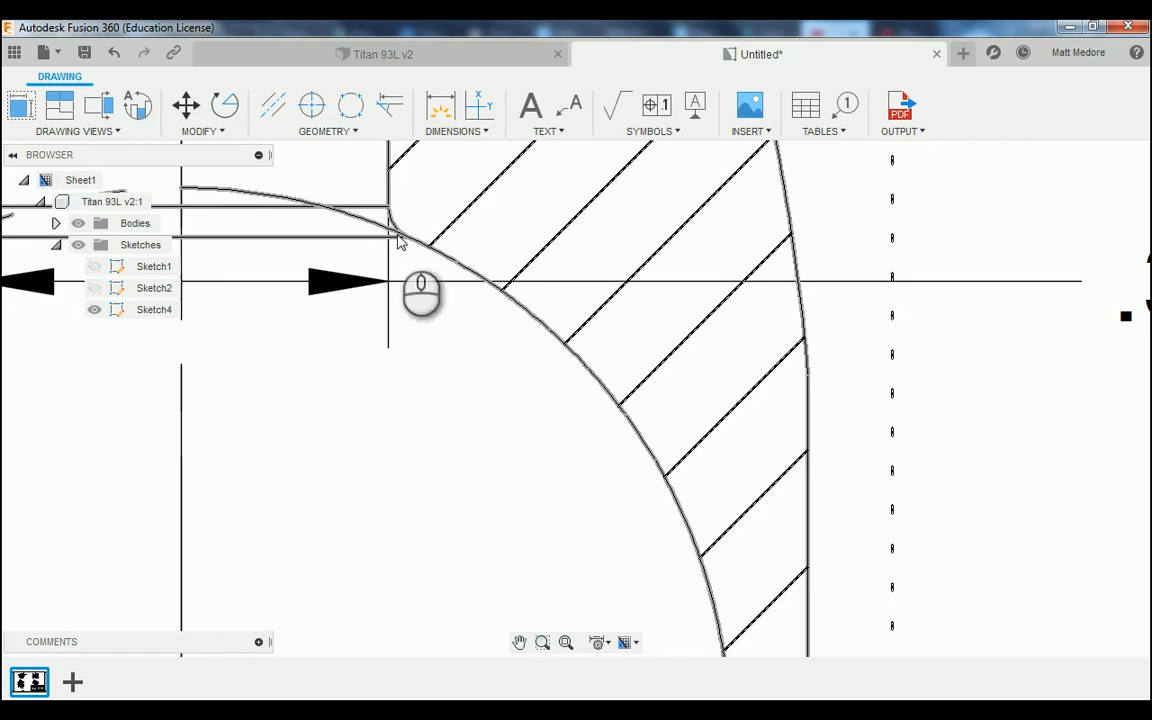
# Add a radius dimension to the small fillet at the bore's lower right corner, placed outside the part between the lowest ridge and bore width dimensions.
pyautogui.scroll(3, 398, 240)
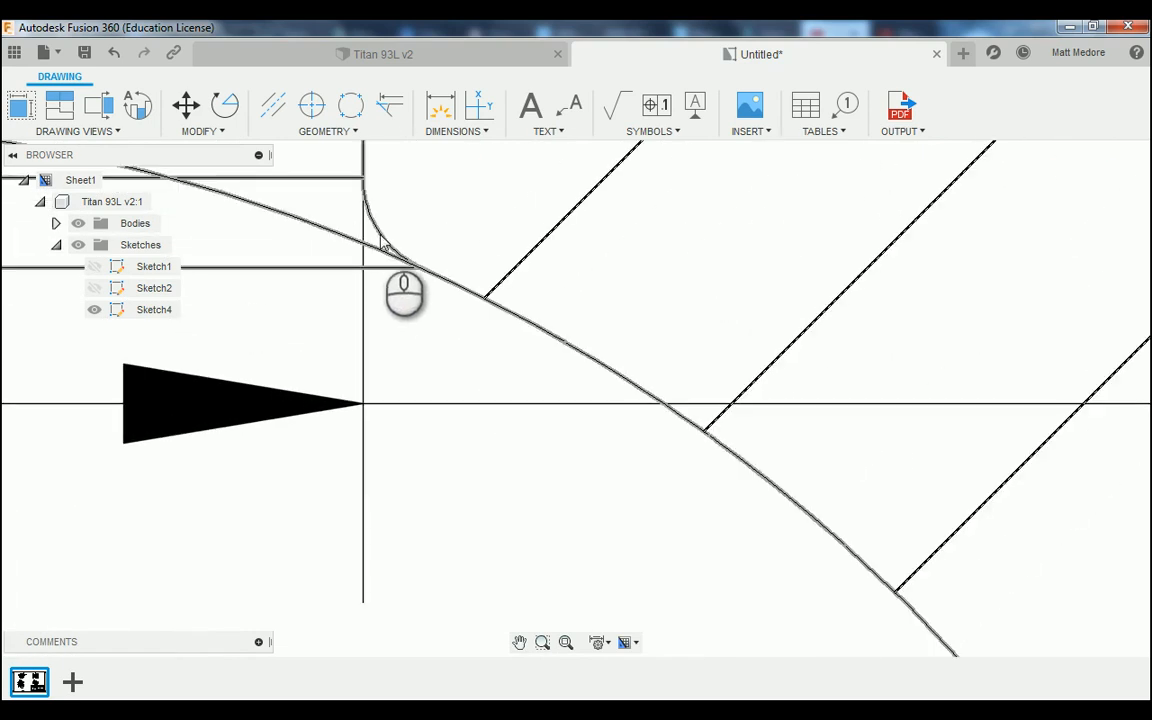
pyautogui.click(381, 243)
pyautogui.scroll(-3, 391, 350)
pyautogui.scroll(5, 367, 496)
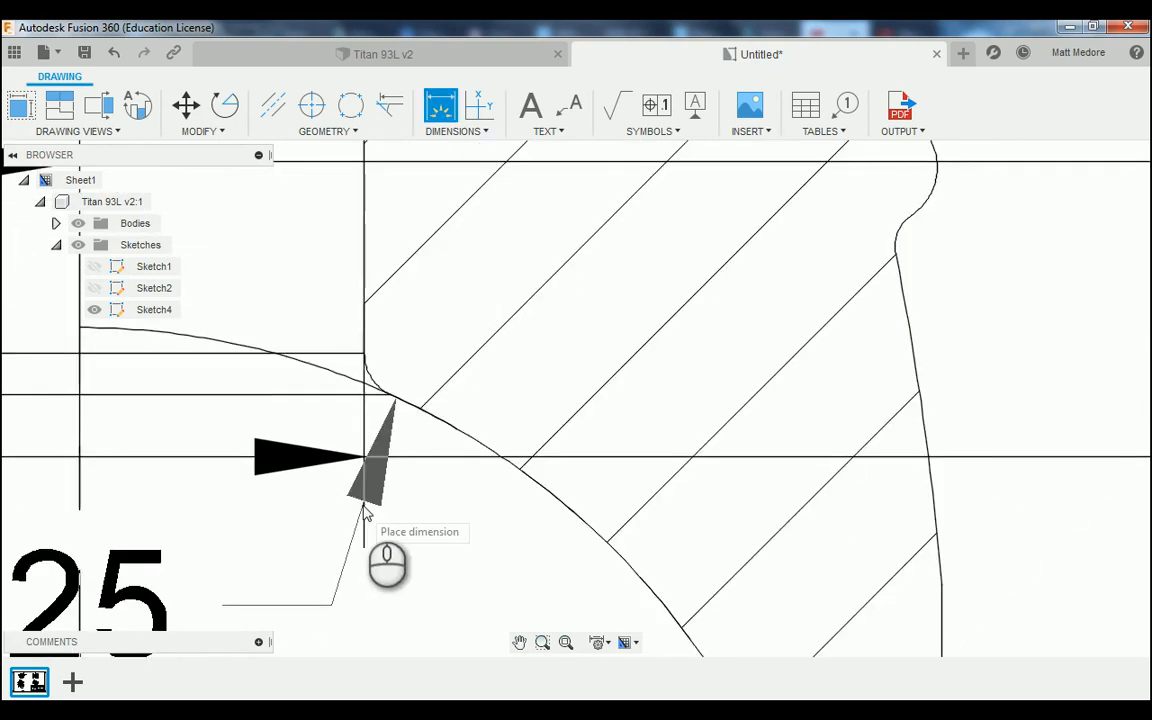
pyautogui.scroll(-1, 368, 490)
pyautogui.scroll(-5, 366, 488)
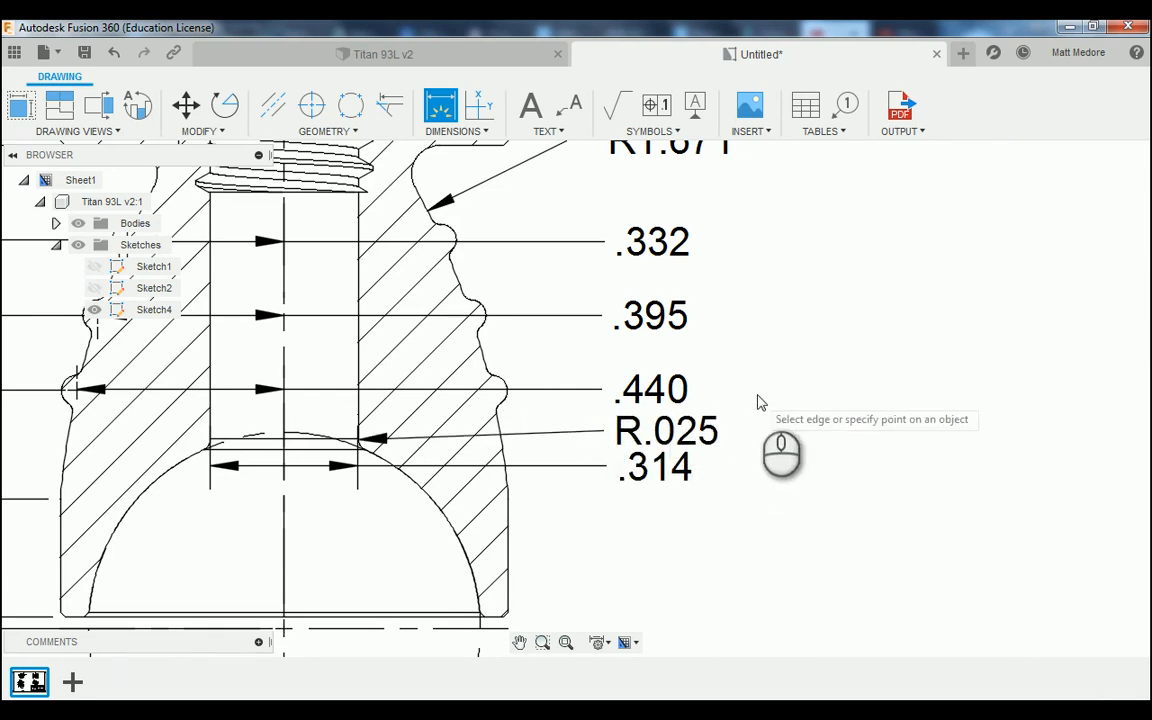
pyautogui.rightClick(826, 392)
pyautogui.click(834, 391)
# Lower the bore width dimension, and move the fillet radius text down to space it evenly between its neighbours.
pyautogui.scroll(2, 635, 513)
pyautogui.scroll(2, 635, 513)
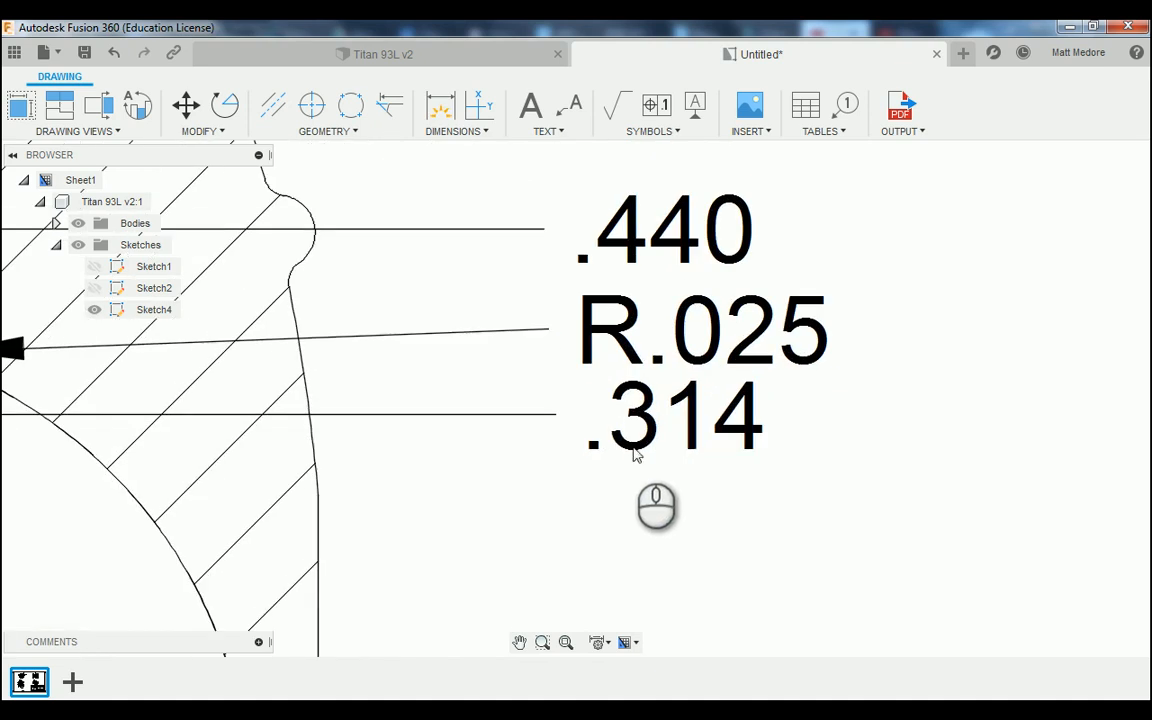
pyautogui.moveTo(678, 418); pyautogui.dragTo(676, 566)
pyautogui.click(672, 333)
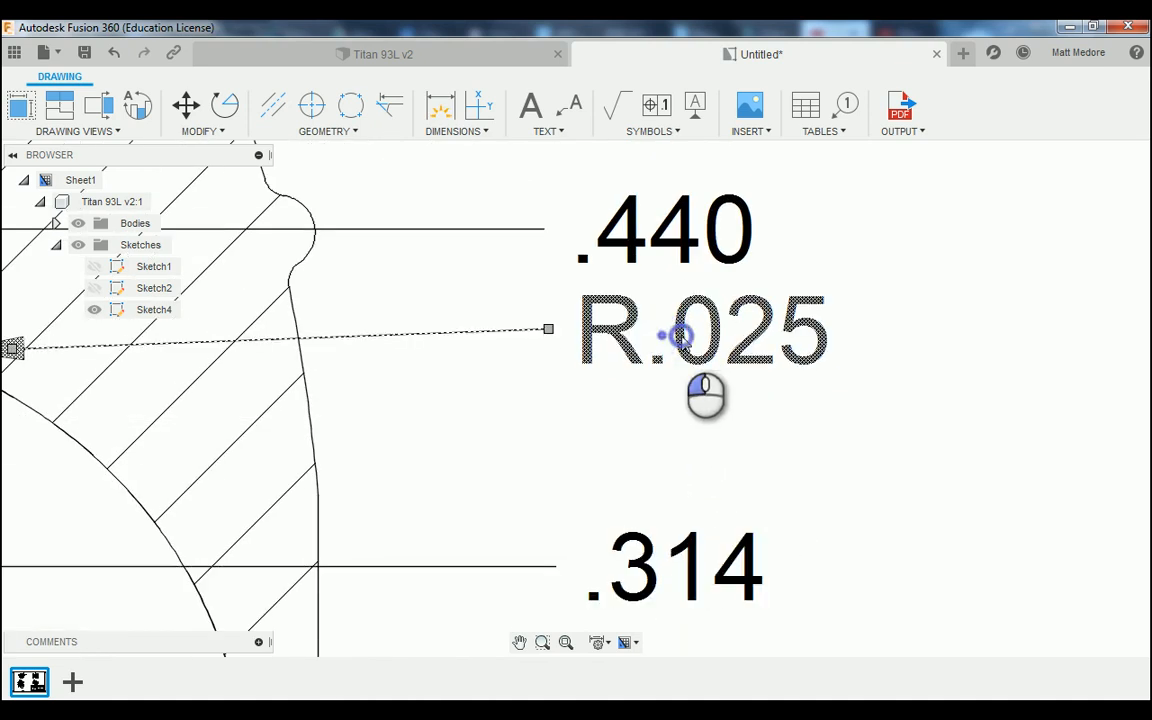
pyautogui.moveTo(547, 335); pyautogui.dragTo(548, 416)
pyautogui.scroll(-3, 552, 405)
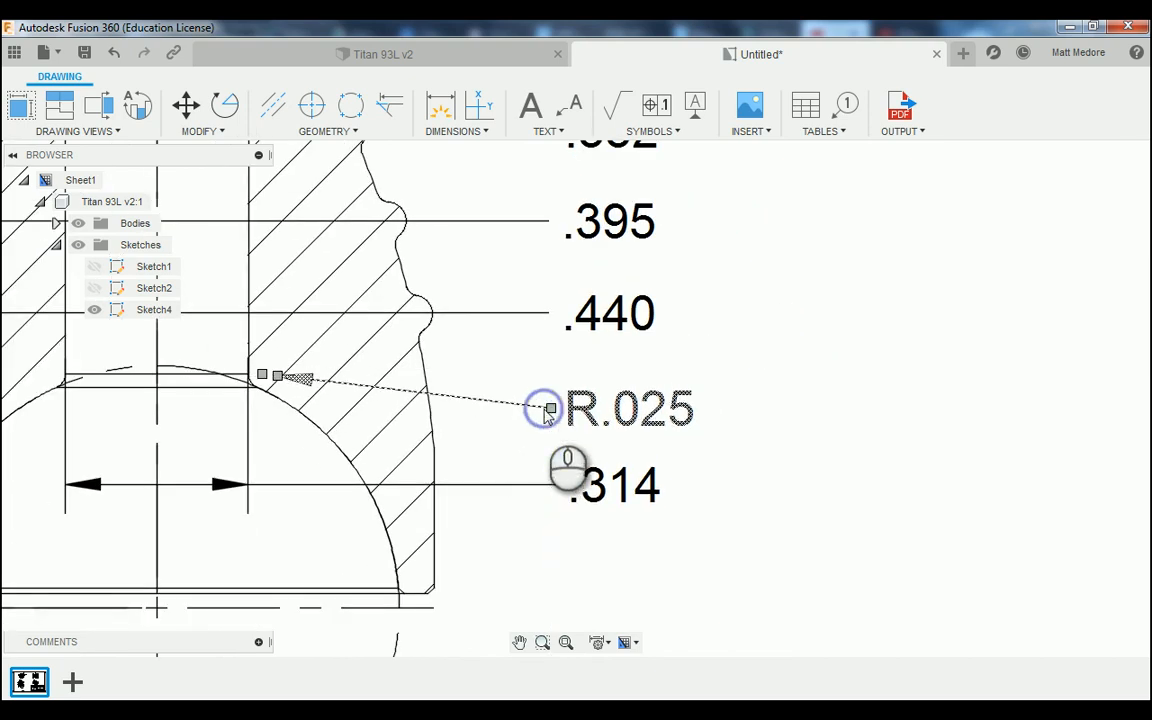
# Stretch the fillet radius dimension's arrow so its leader reaches the fillet from inside the dome at the lower left.
pyautogui.scroll(-2, 815, 370)
pyautogui.scroll(4, 424, 404)
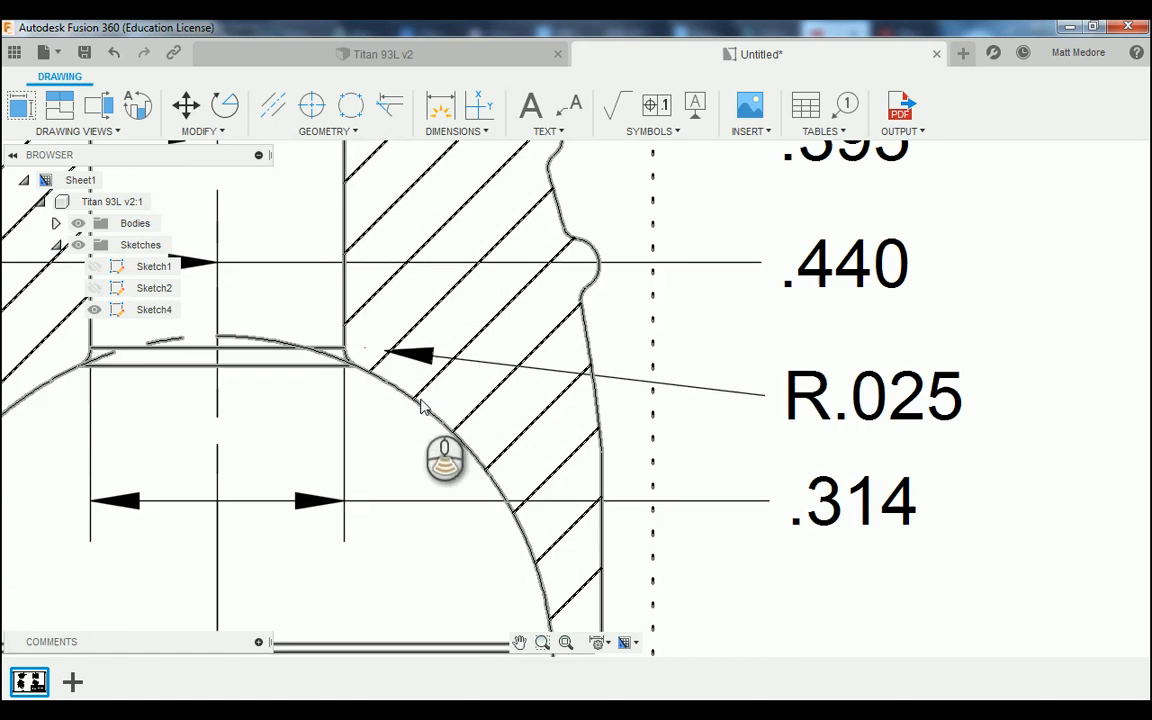
pyautogui.click(385, 352)
pyautogui.moveTo(385, 352); pyautogui.dragTo(352, 364)
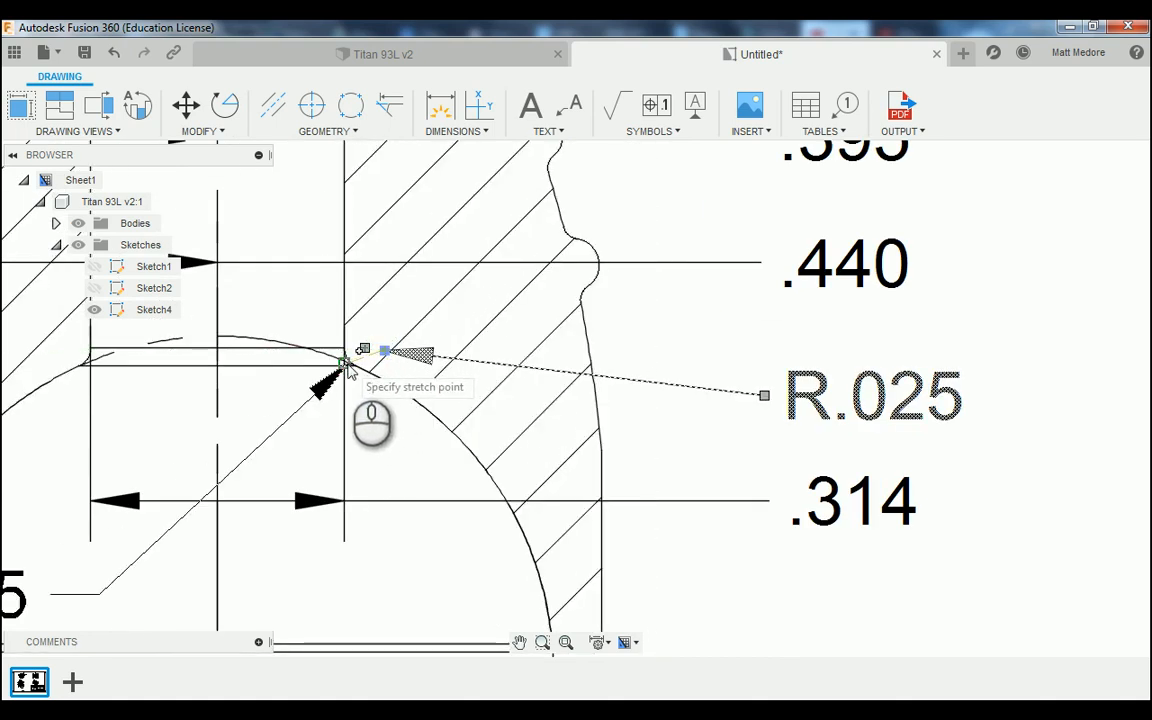
pyautogui.scroll(-5, 350, 368)
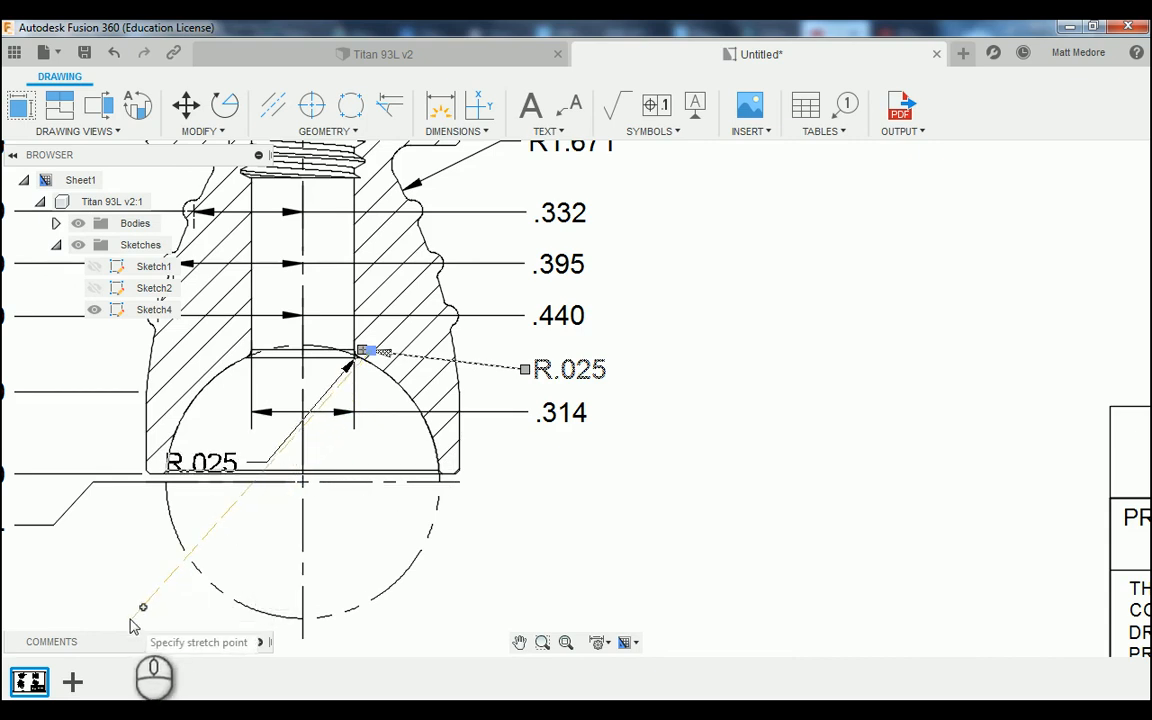
pyautogui.click(180, 597)
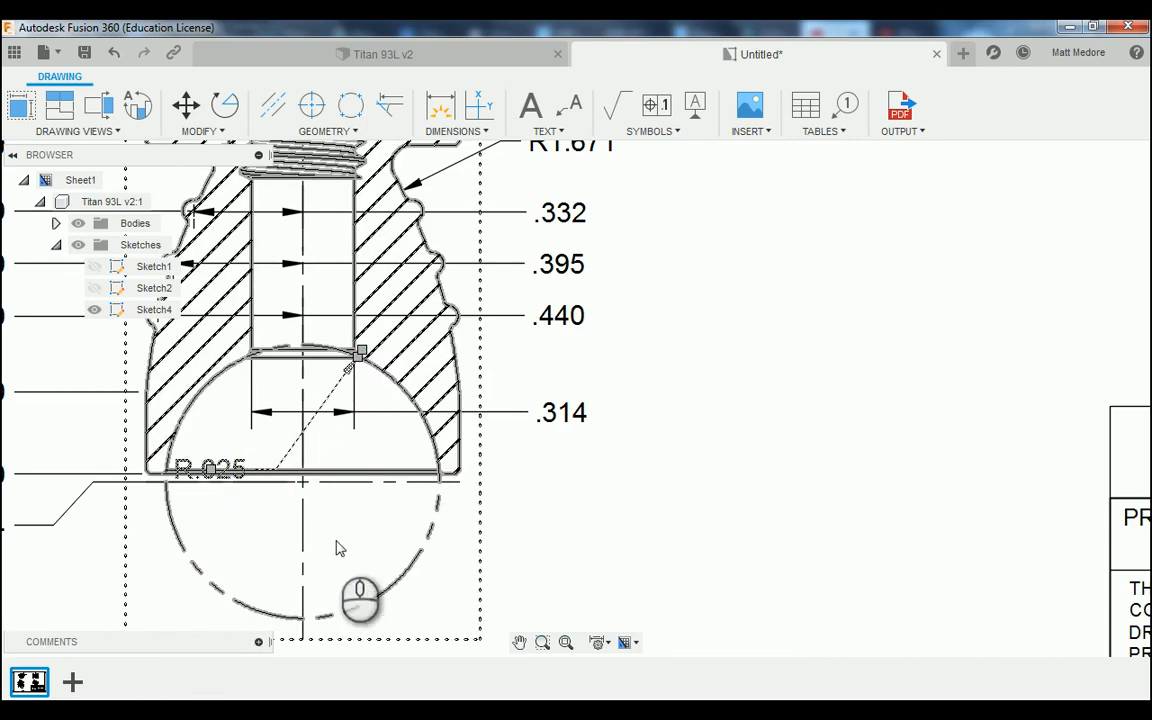
# Move the fillet radius text outside the part's left side, below the lowest ordinate dimension.
pyautogui.click(210, 469)
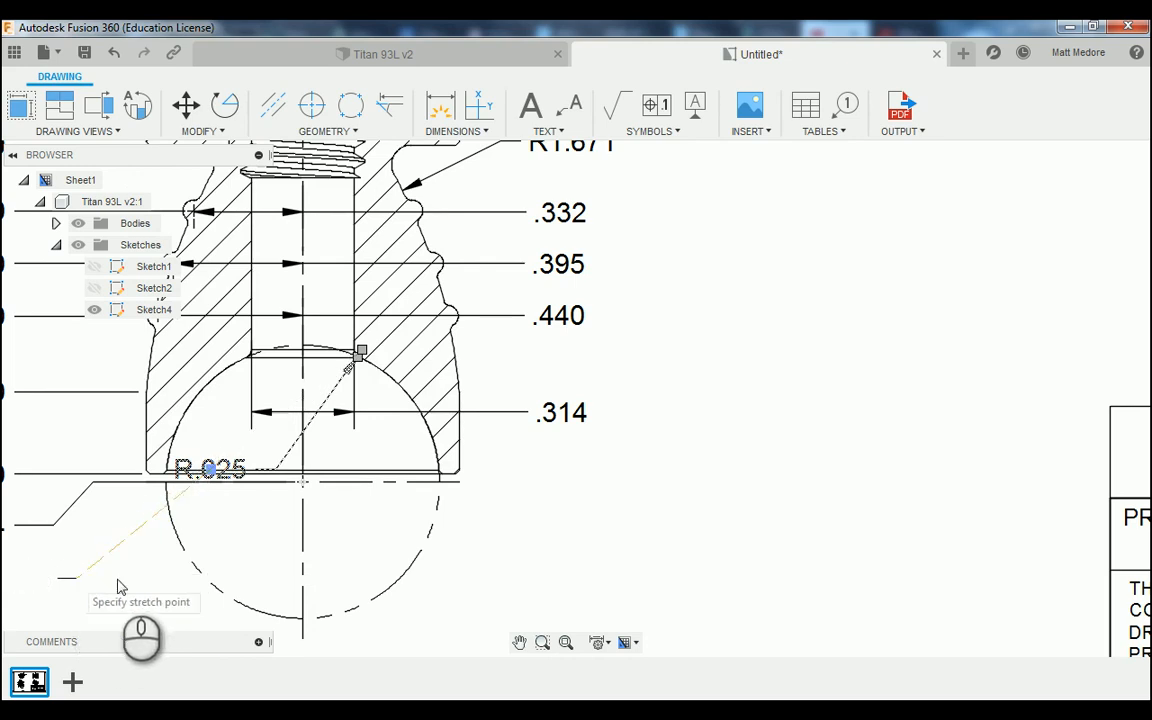
pyautogui.scroll(-3, 116, 587)
pyautogui.scroll(3, 165, 575)
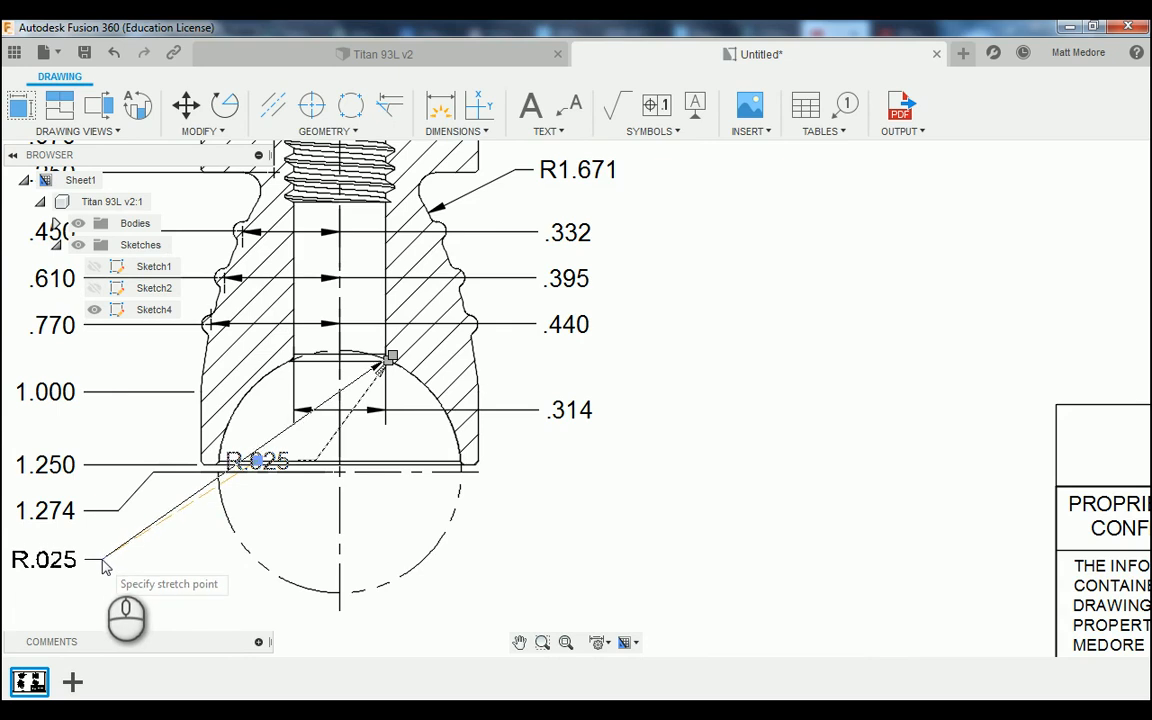
pyautogui.click(103, 560)
pyautogui.click(600, 595)
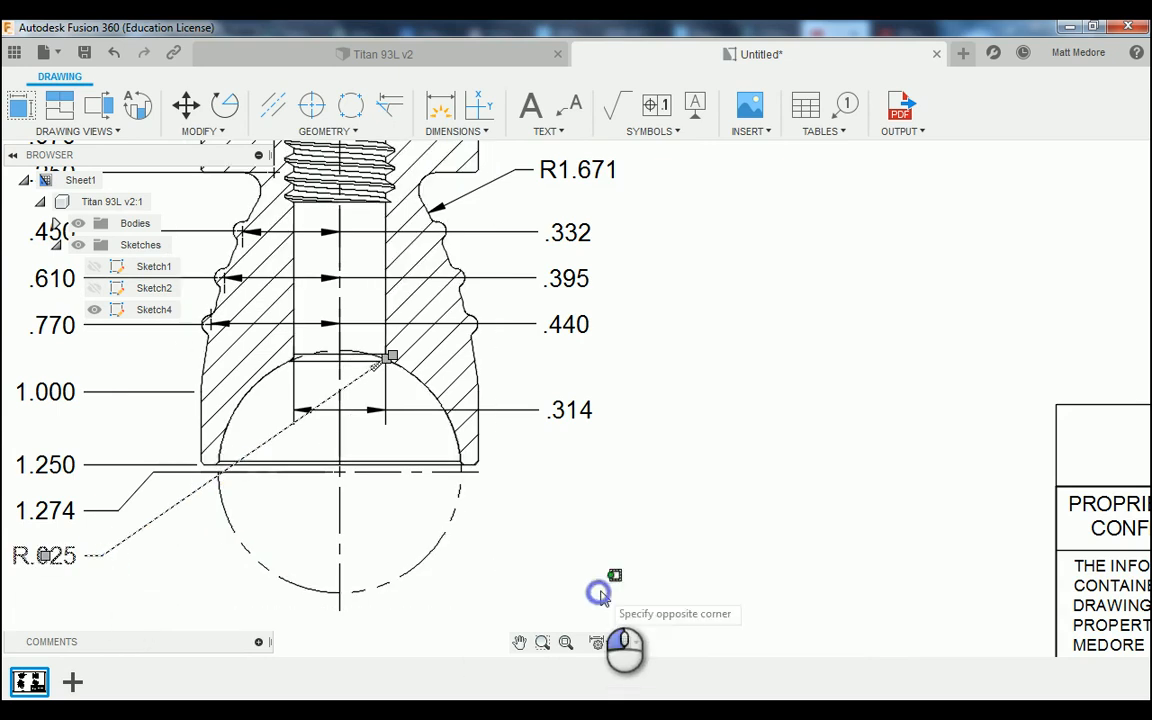
# Move the bore width dimension line up to the bore's lower end, level with the fillet.
pyautogui.scroll(2, 455, 530)
pyautogui.scroll(-1, 393, 417)
pyautogui.scroll(2, 406, 490)
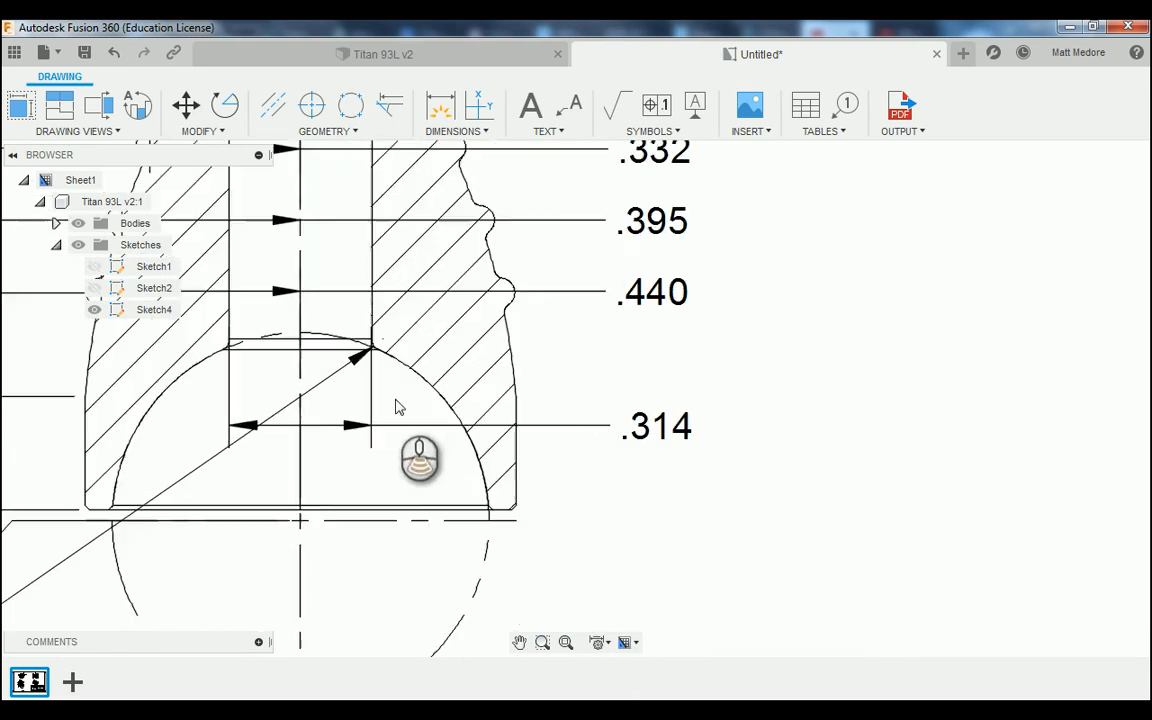
pyautogui.click(366, 430)
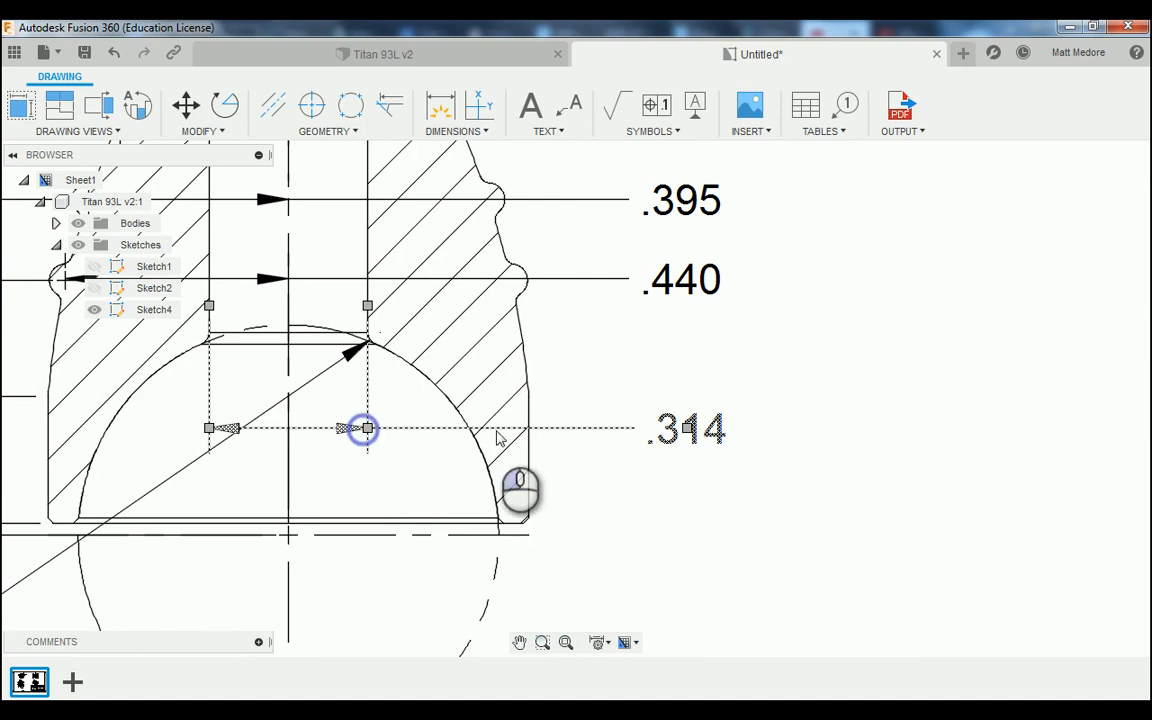
pyautogui.click(367, 429)
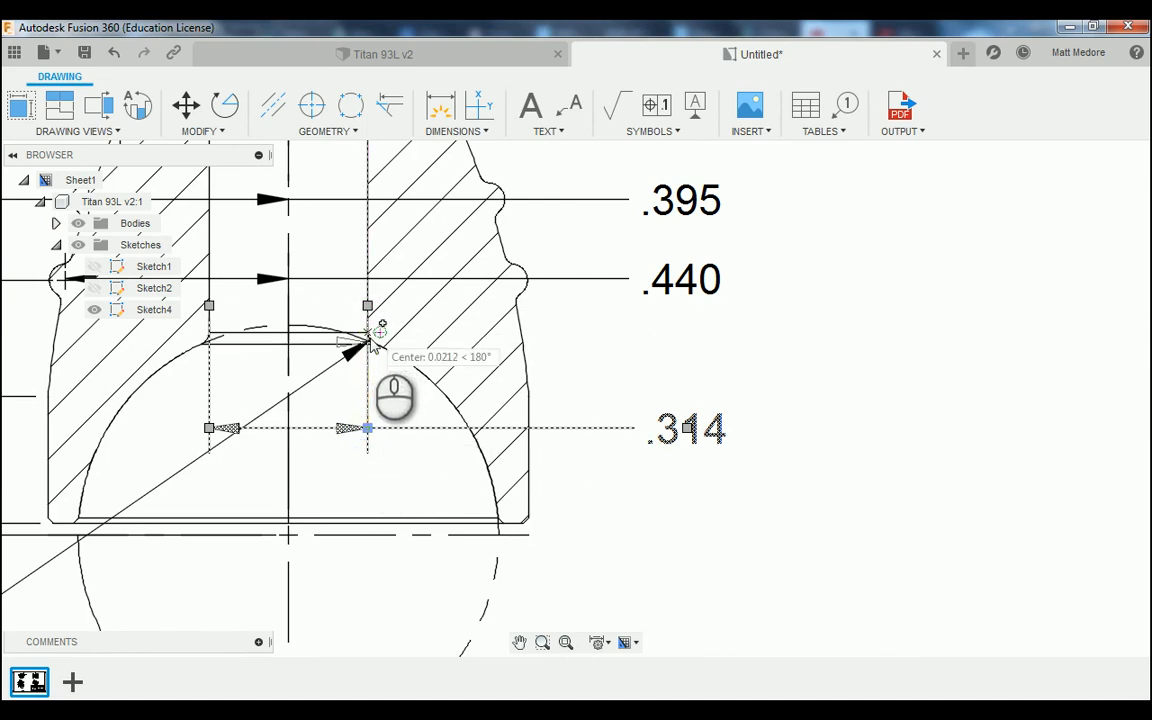
pyautogui.click(368, 343)
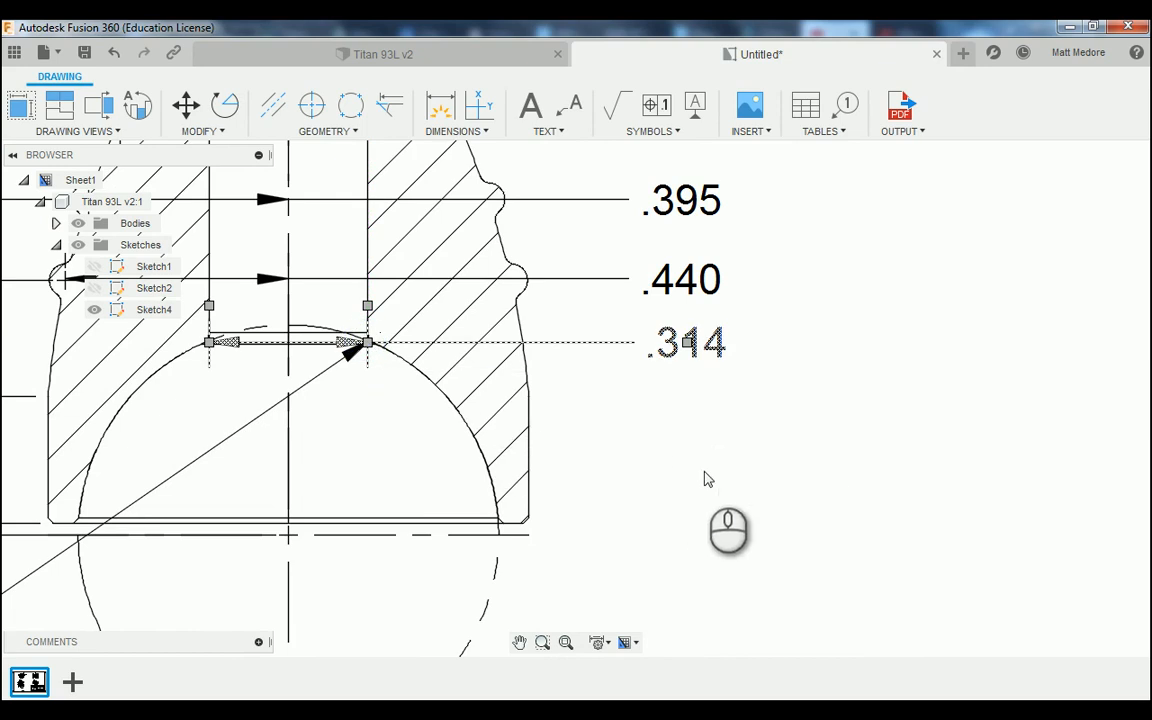
pyautogui.scroll(-2, 705, 480)
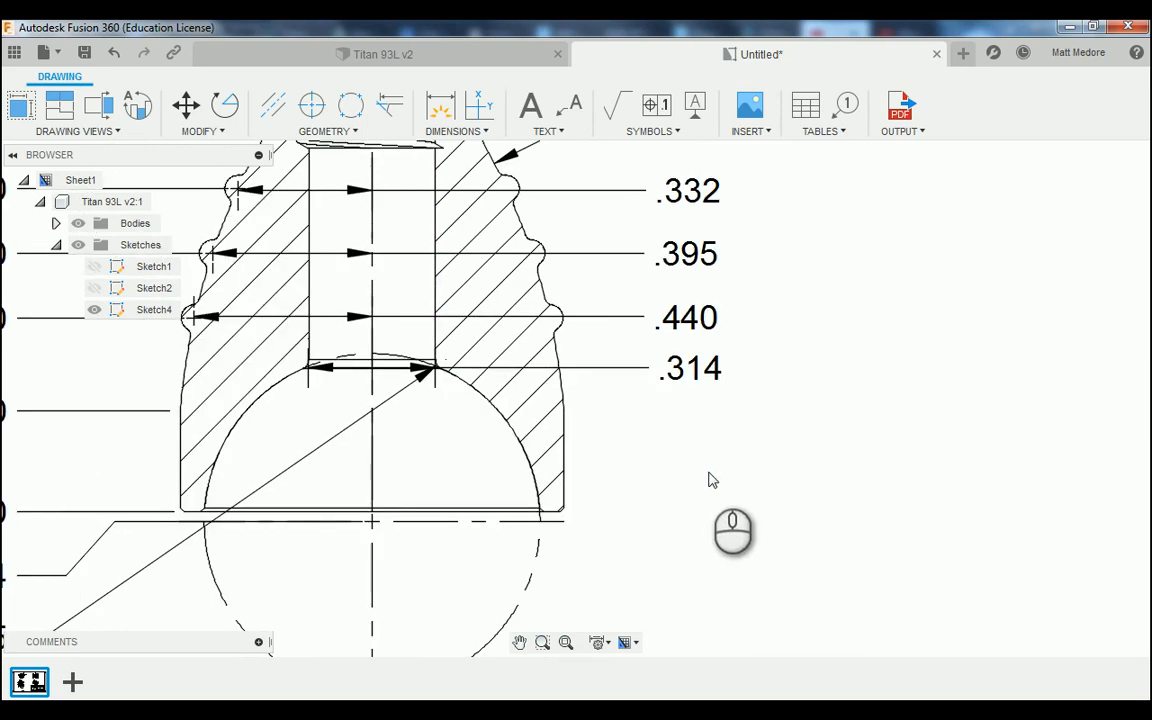
# Check how the dimensions around the bore, dome and ridges are arranged in the section view.
pyautogui.scroll(2, 686, 488)
pyautogui.scroll(-2, 686, 480)
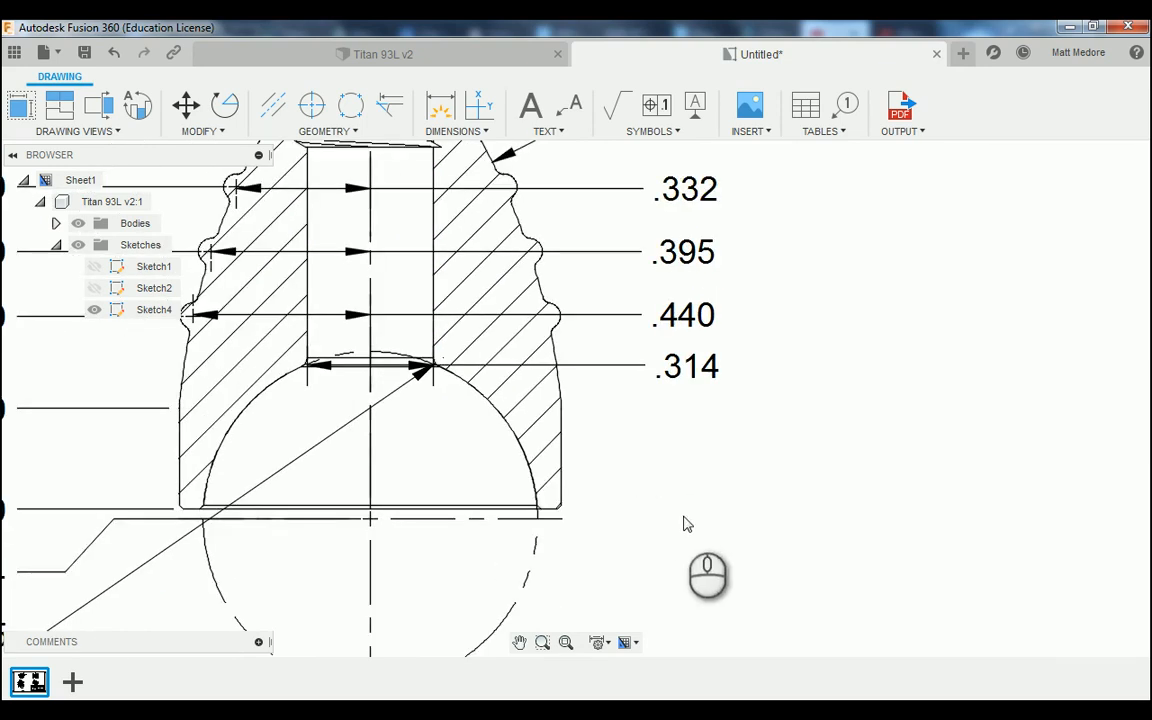
pyautogui.scroll(-2, 686, 524)
pyautogui.scroll(2, 429, 358)
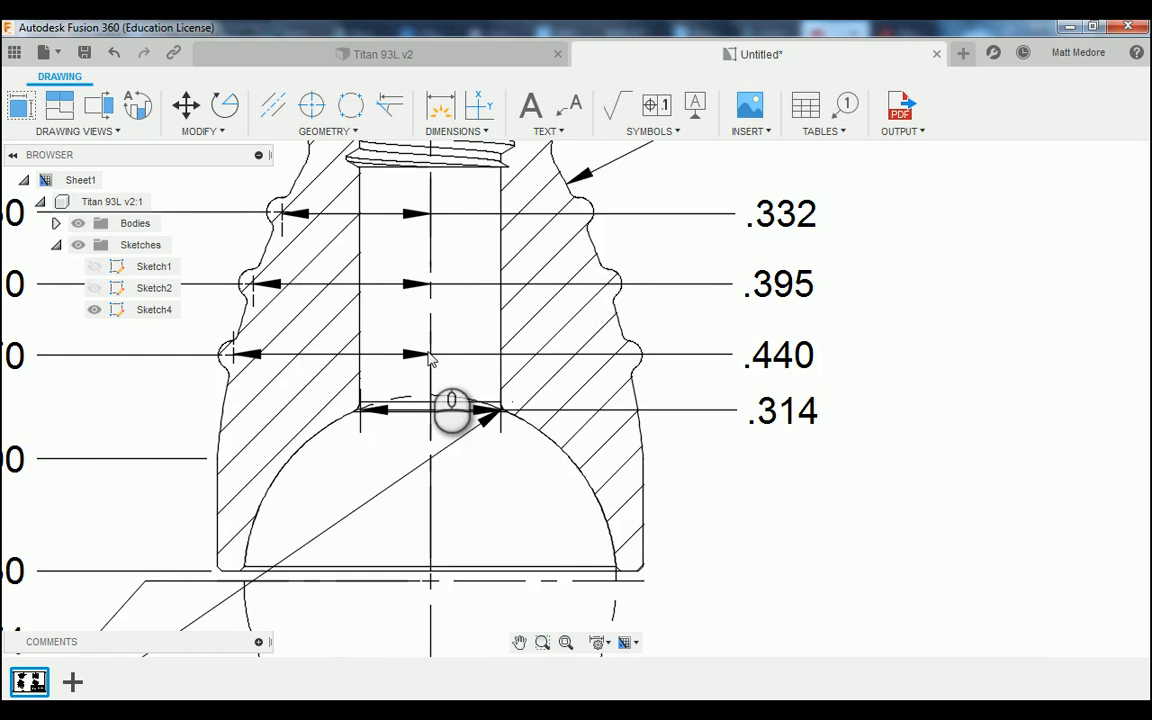
pyautogui.scroll(-2, 672, 512)
pyautogui.scroll(4, 670, 518)
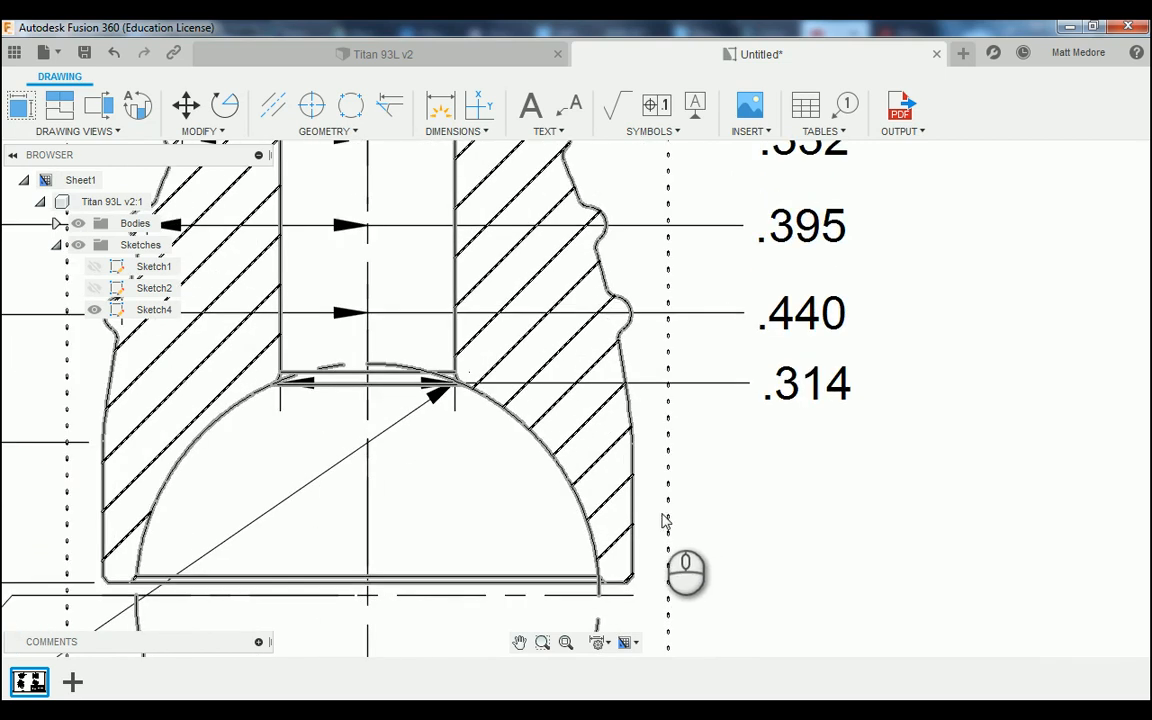
pyautogui.scroll(-4, 670, 490)
pyautogui.scroll(2, 530, 545)
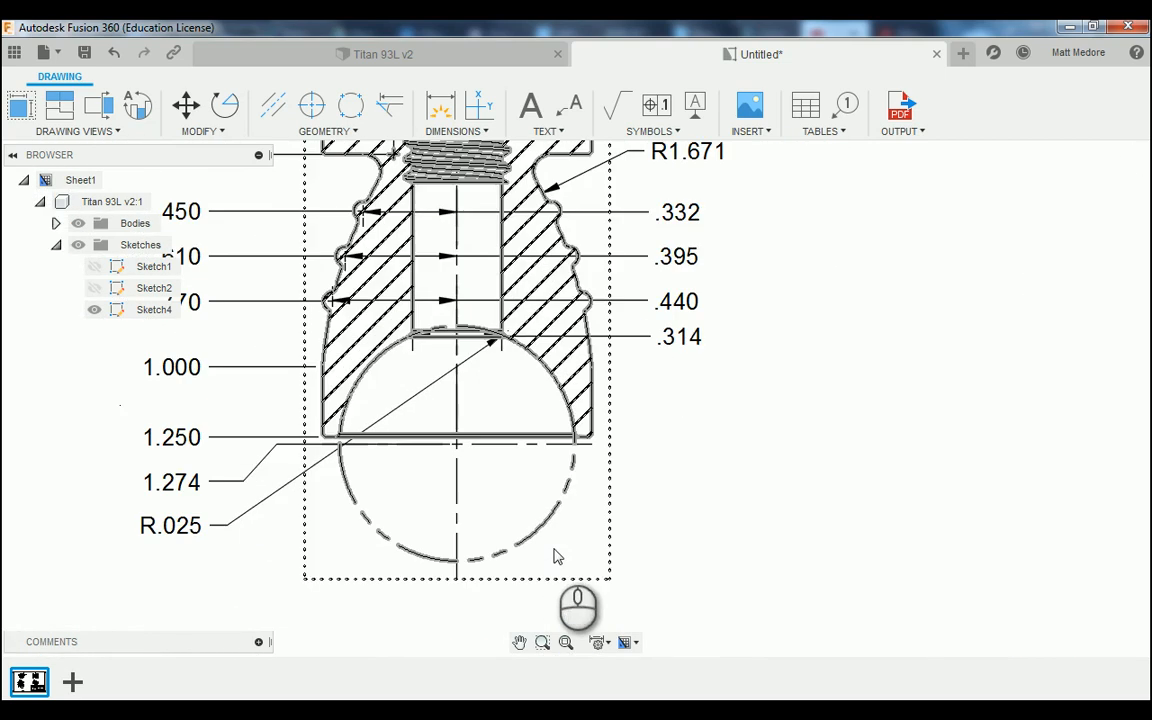
# Add a diameter dimension to the dashed circle completing the dome, placed outside its lower right.
pyautogui.scroll(2, 560, 550)
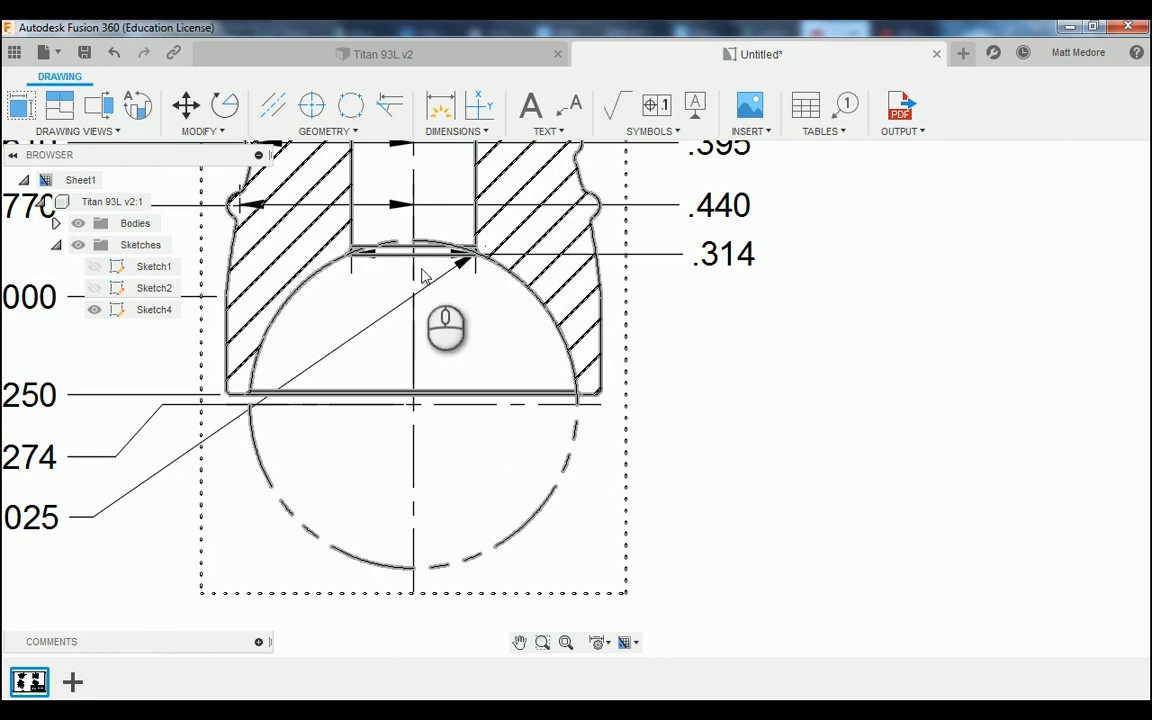
pyautogui.press('d')
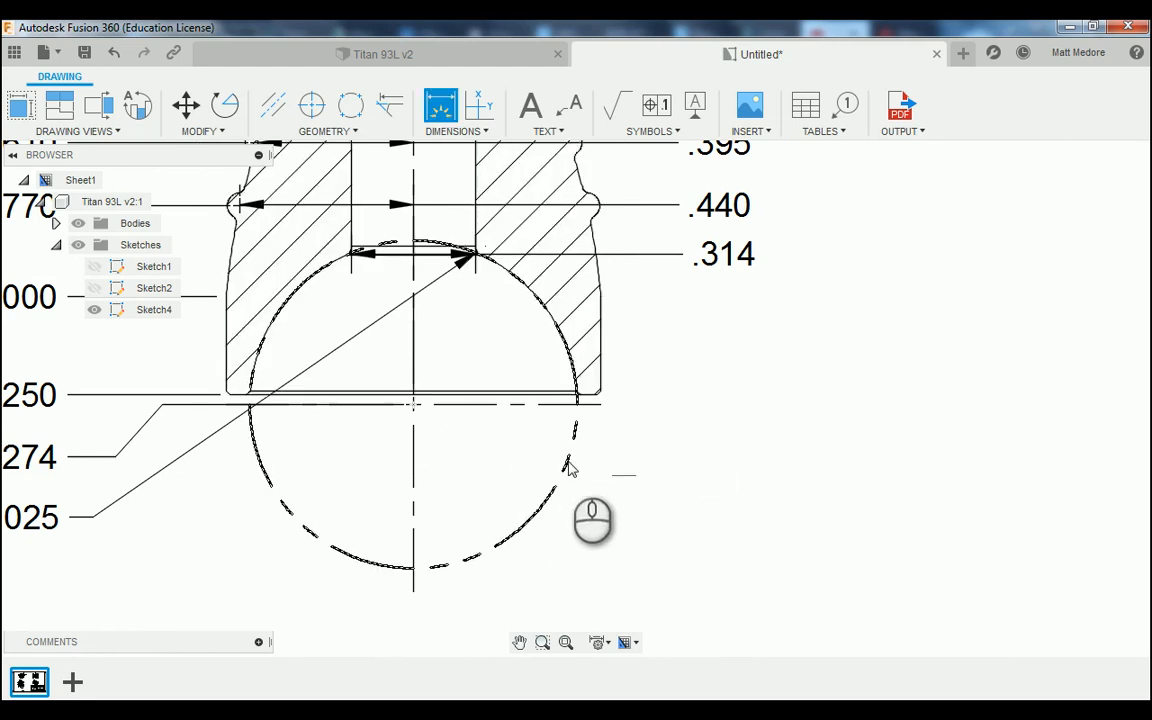
pyautogui.click(567, 462)
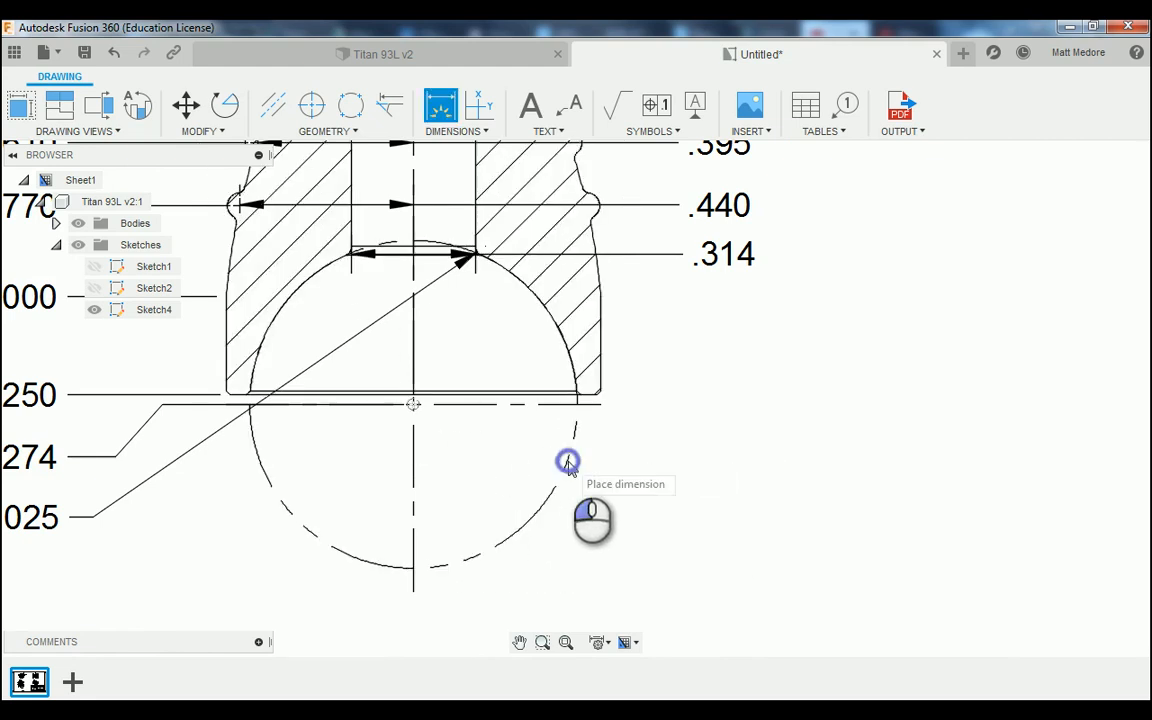
pyautogui.click(667, 515)
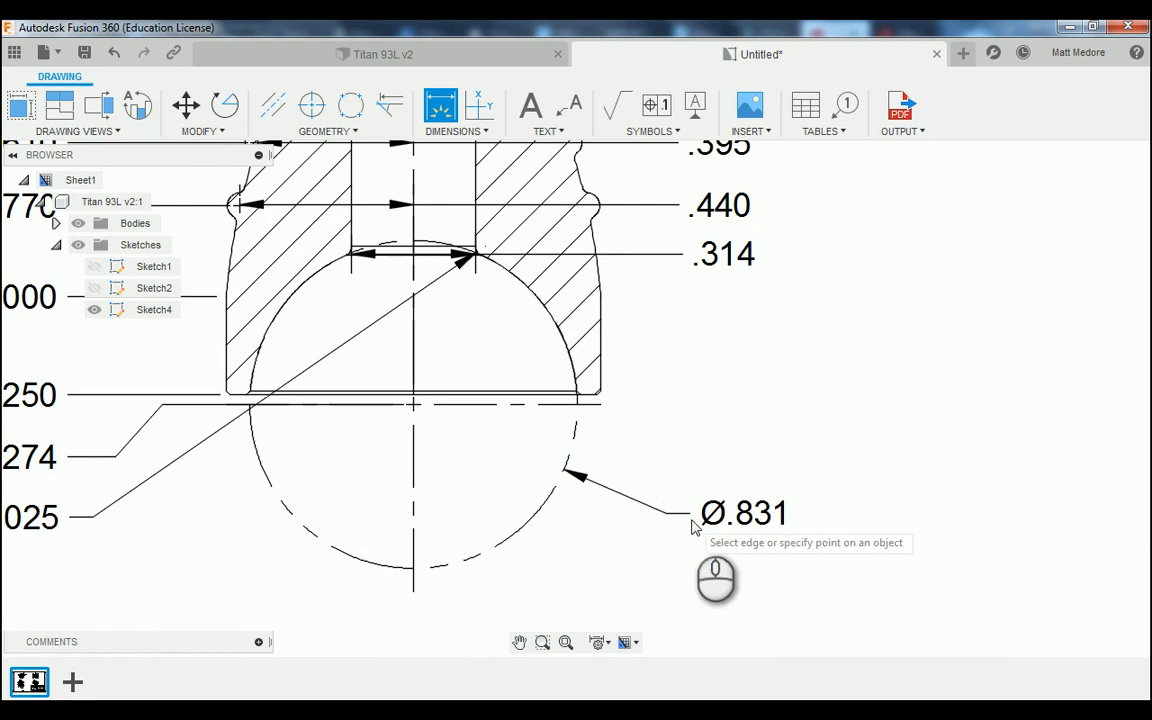
# Add a linear dimension across the walls of the right groove in the flange's top face, placed above the part.
pyautogui.scroll(-5, 692, 527)
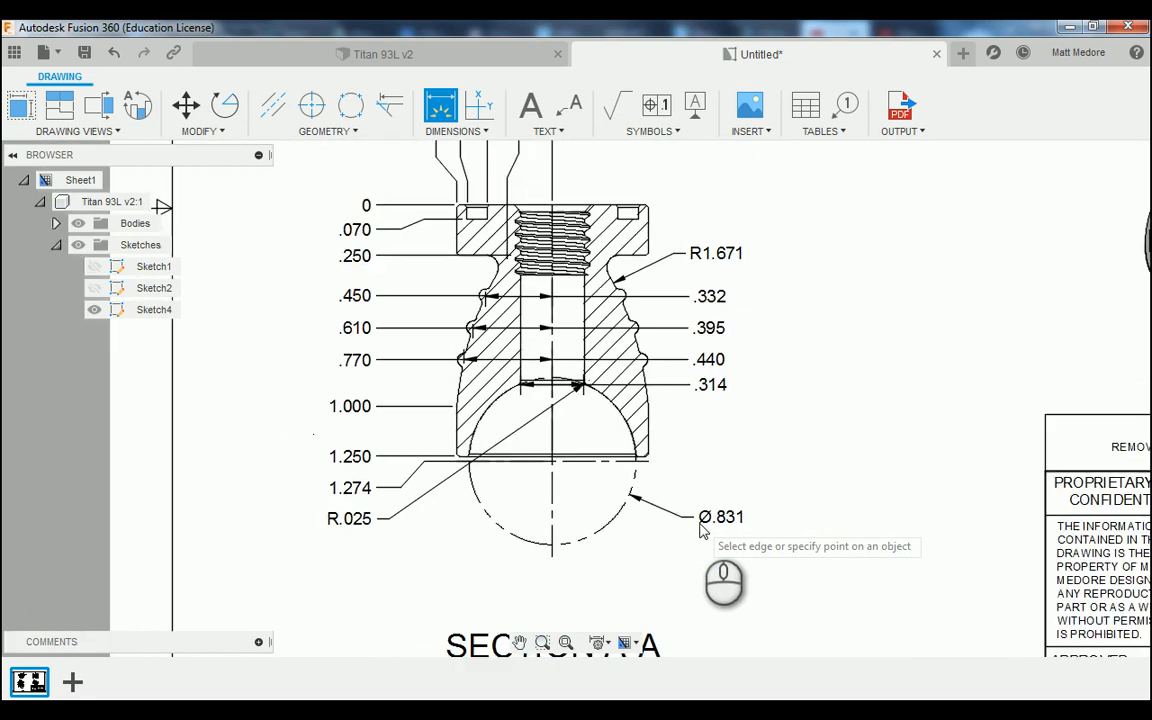
pyautogui.scroll(5, 650, 206)
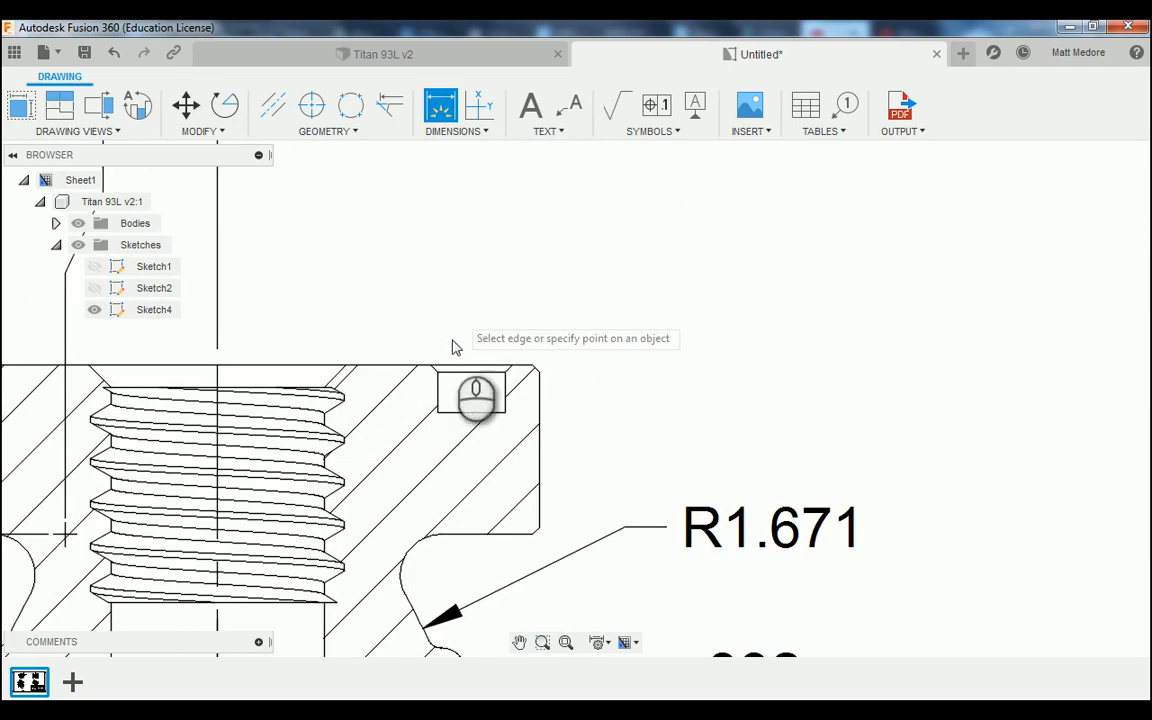
pyautogui.click(437, 398)
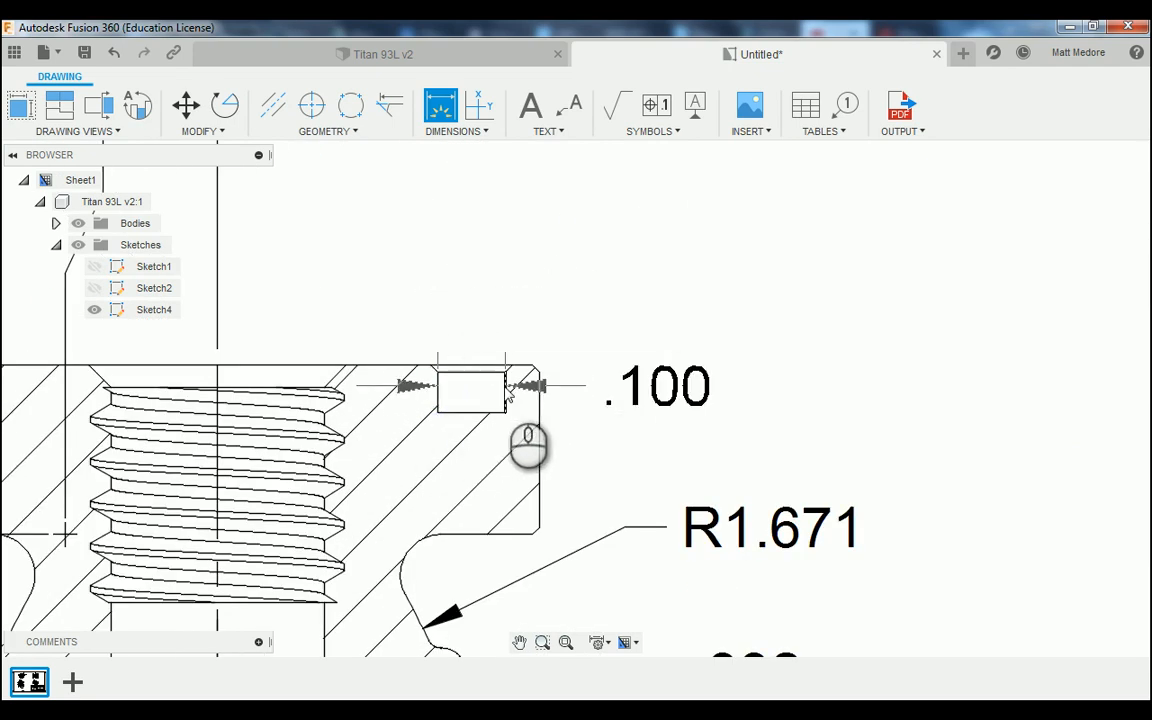
pyautogui.click(505, 386)
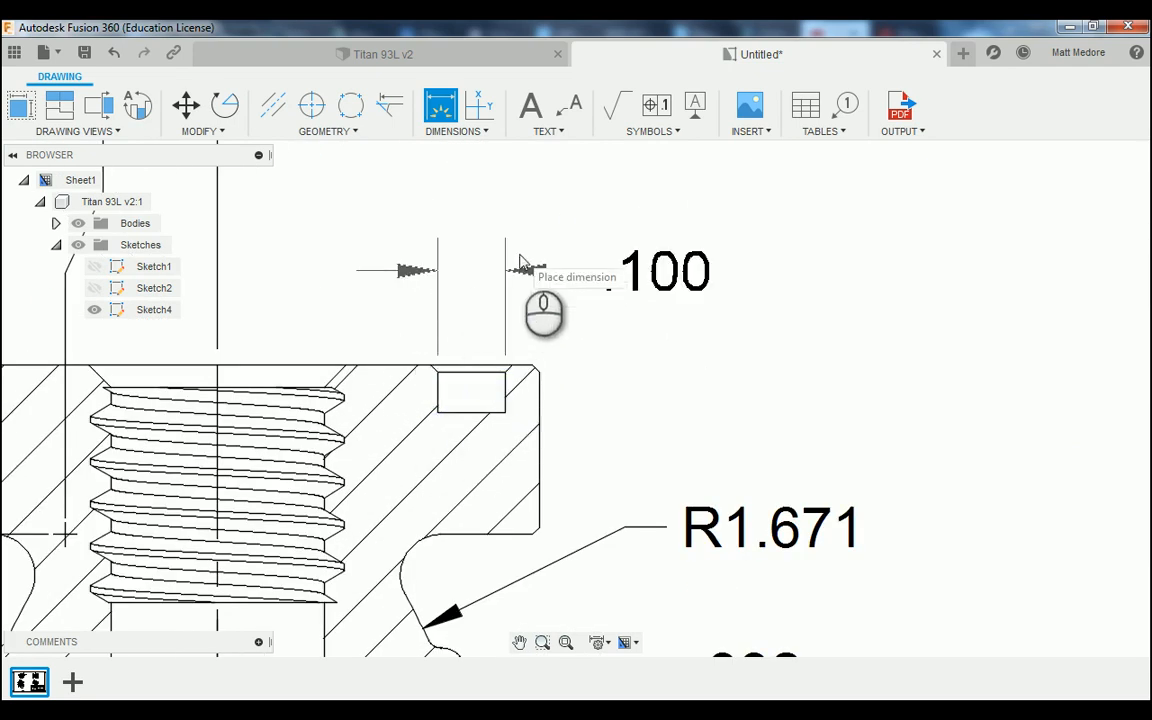
pyautogui.click(528, 245)
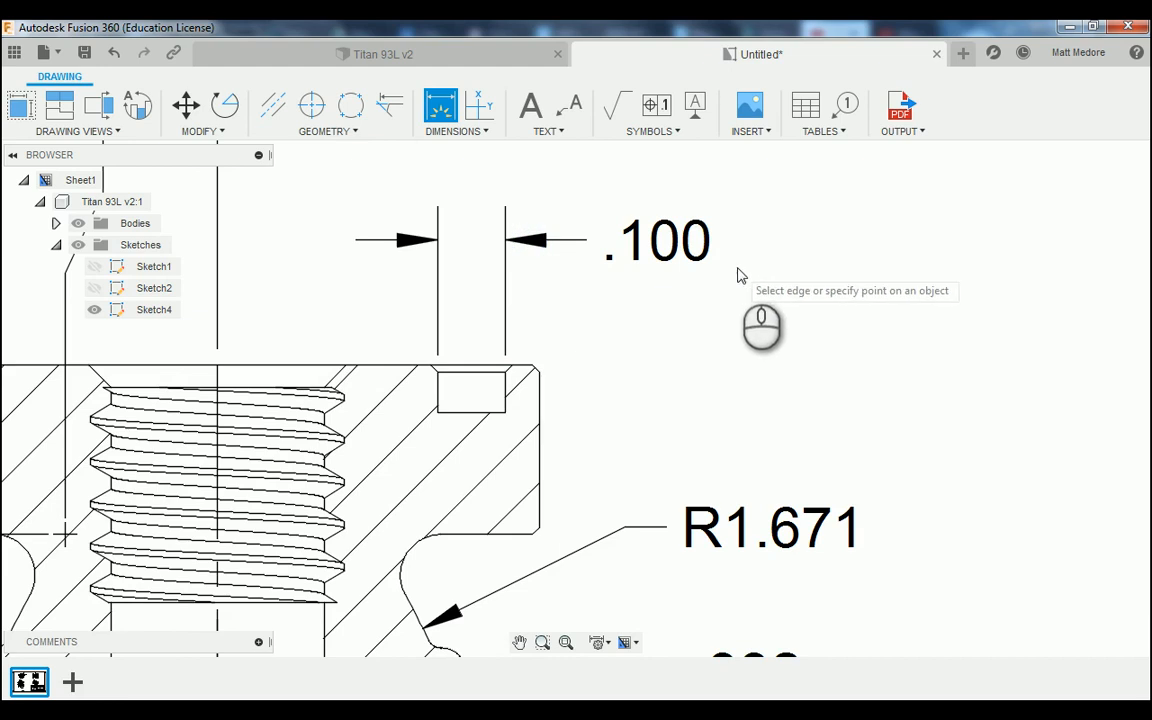
# Add a diameter dimension to the lowest ridge on the part's right side, placed outside the lower right above the dome circle's diameter.
pyautogui.scroll(-5, 740, 275)
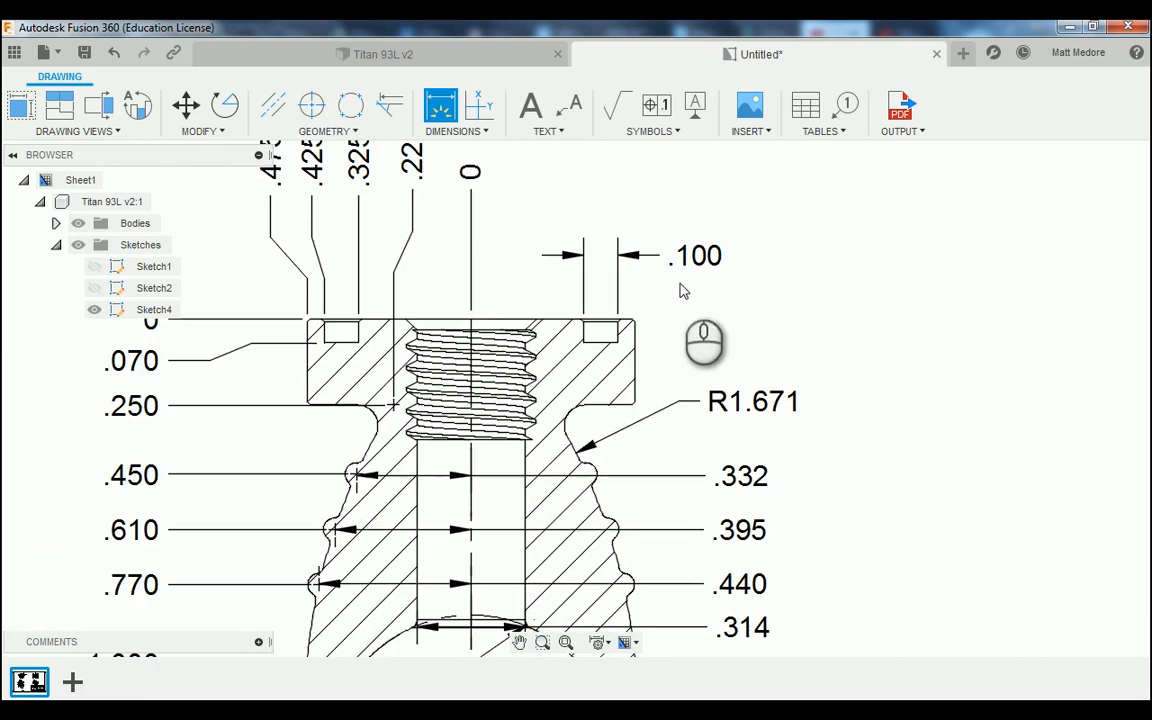
pyautogui.scroll(3, 741, 577)
pyautogui.scroll(2, 740, 577)
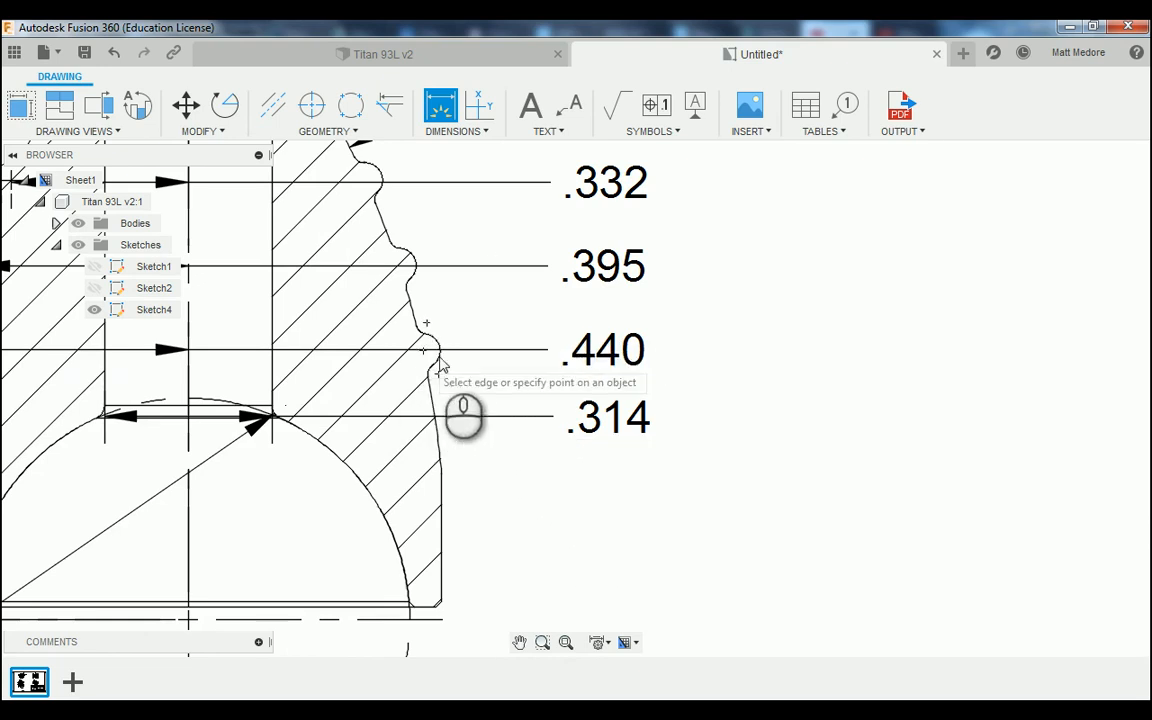
pyautogui.click(455, 131)
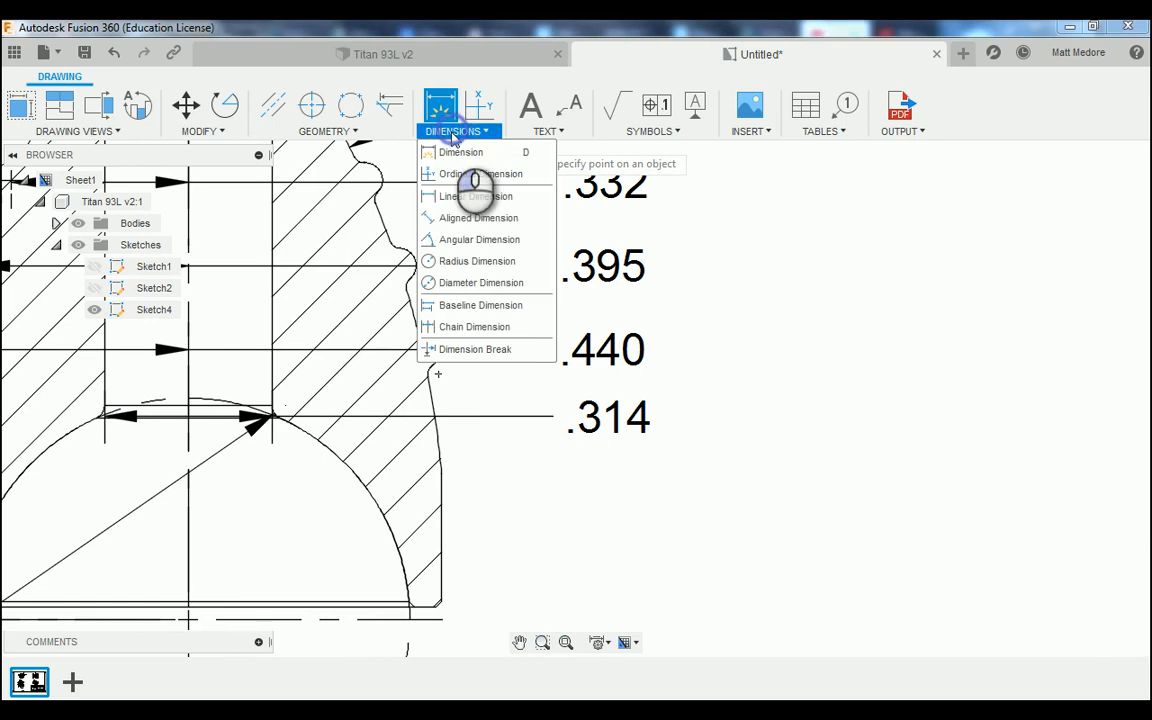
pyautogui.click(483, 283)
pyautogui.click(438, 345)
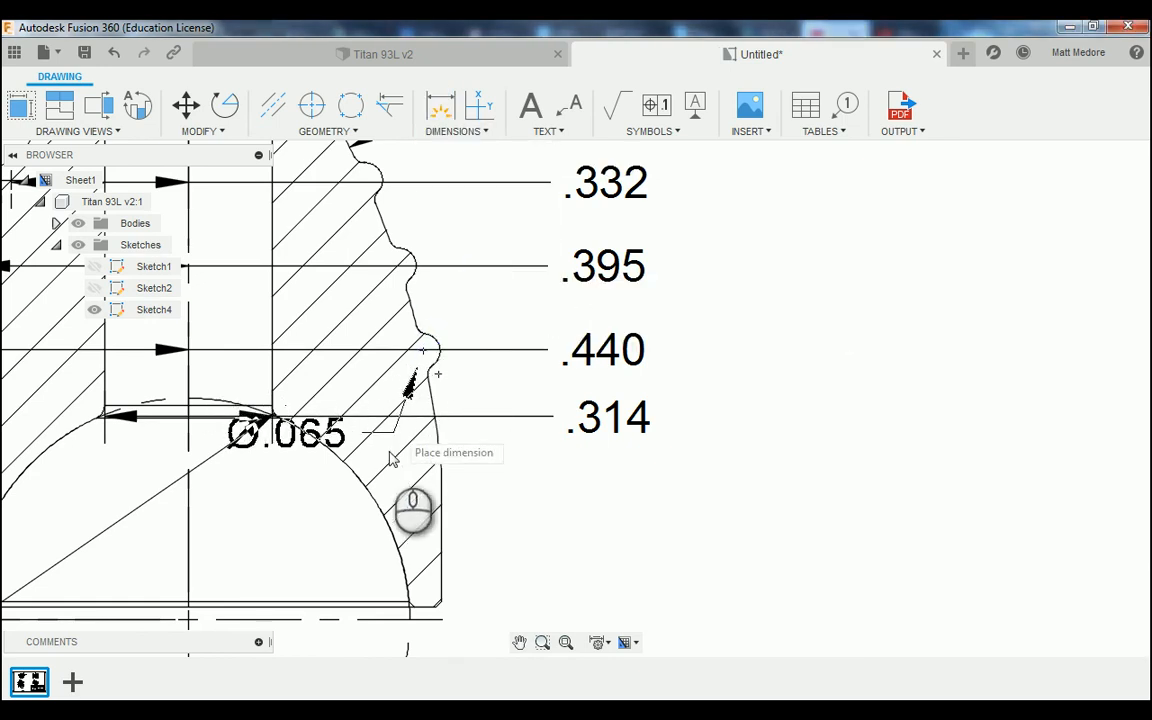
pyautogui.scroll(-5, 393, 441)
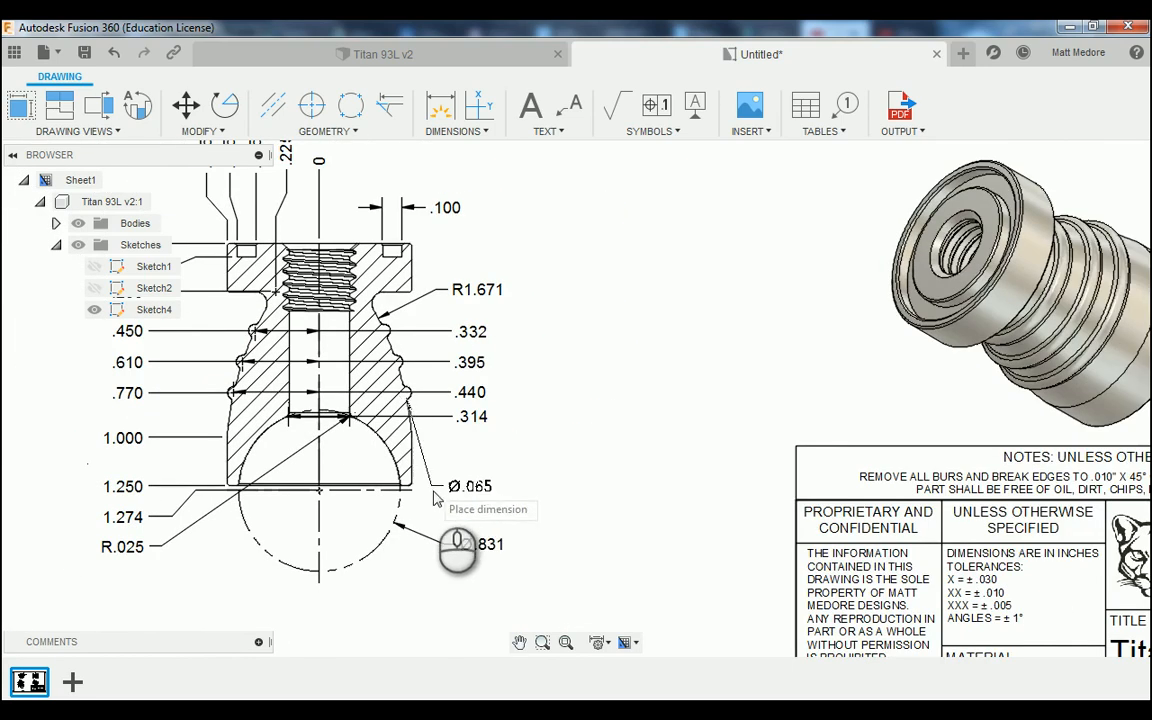
pyautogui.scroll(2, 442, 506)
pyautogui.scroll(2, 438, 500)
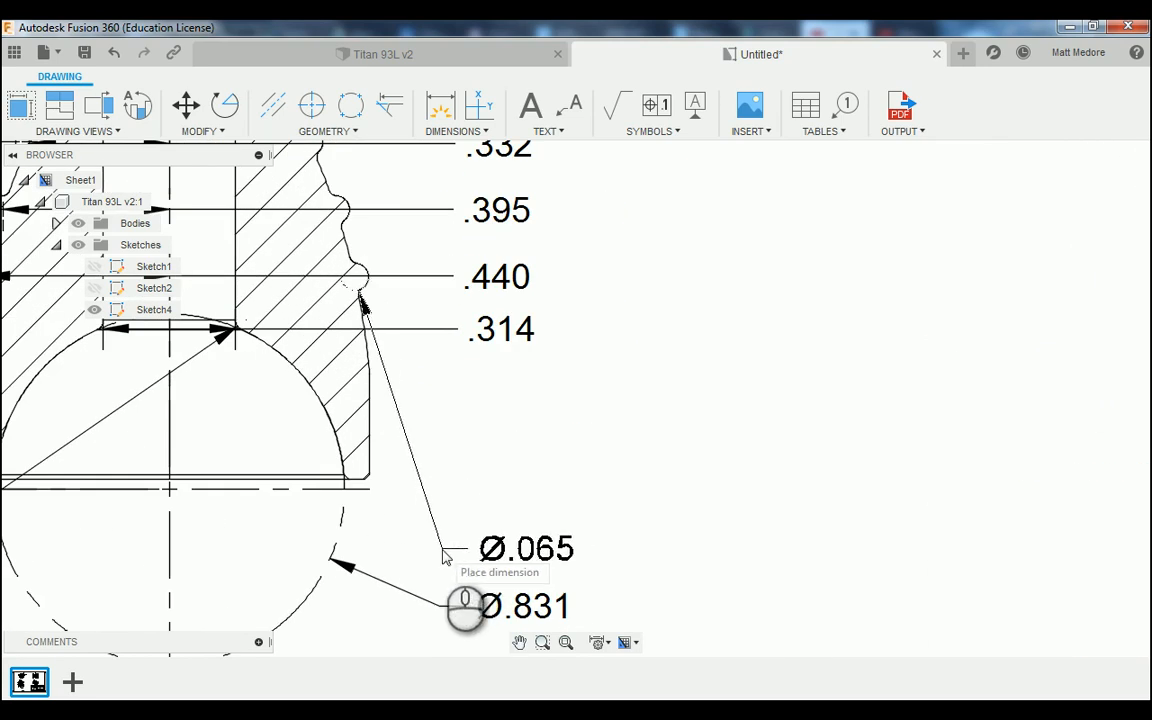
pyautogui.click(441, 556)
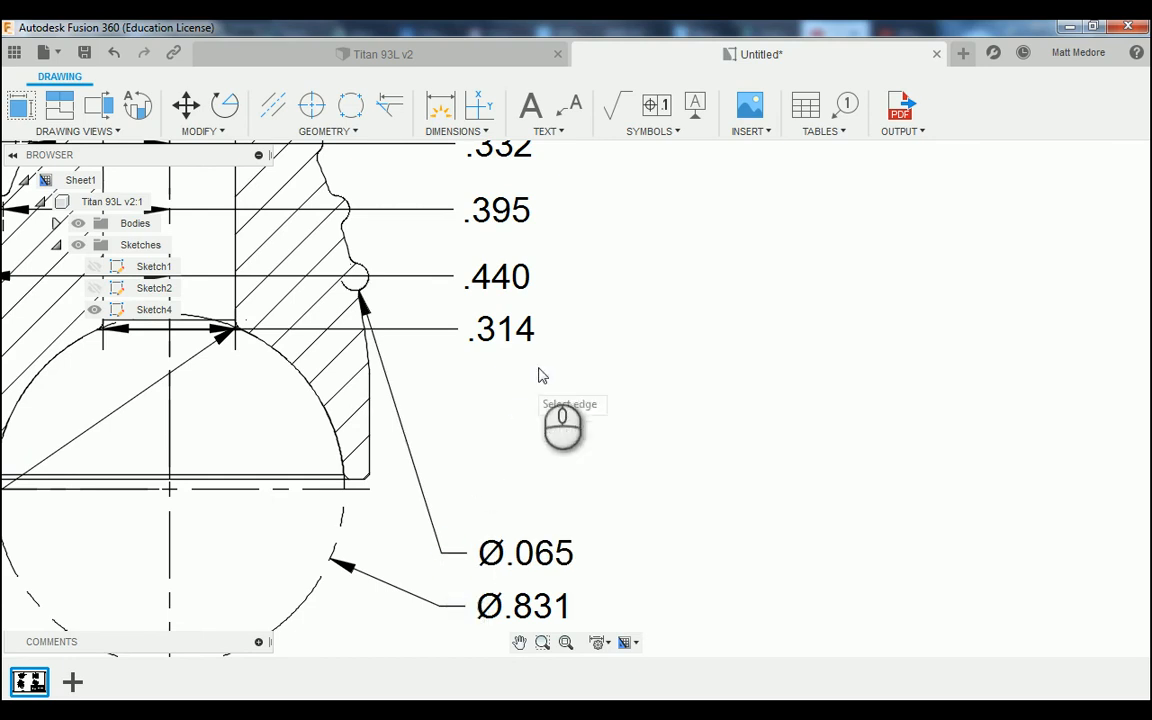
pyautogui.scroll(-3, 565, 380)
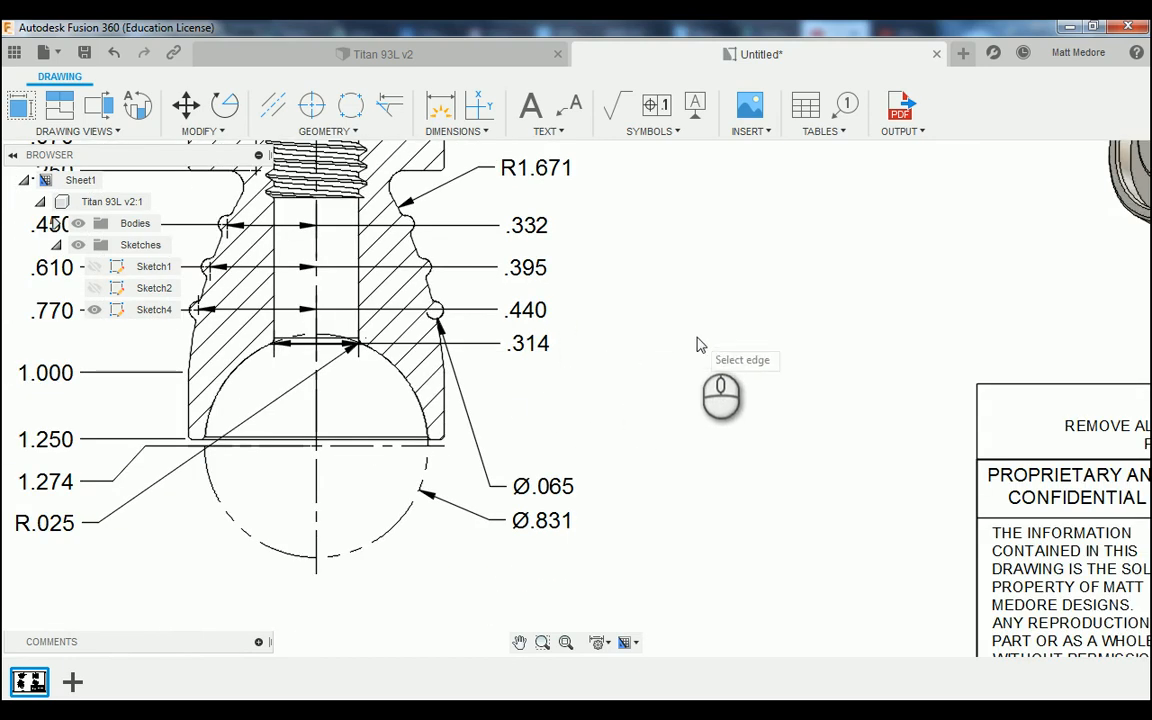
pyautogui.scroll(-2, 700, 345)
pyautogui.scroll(1, 668, 350)
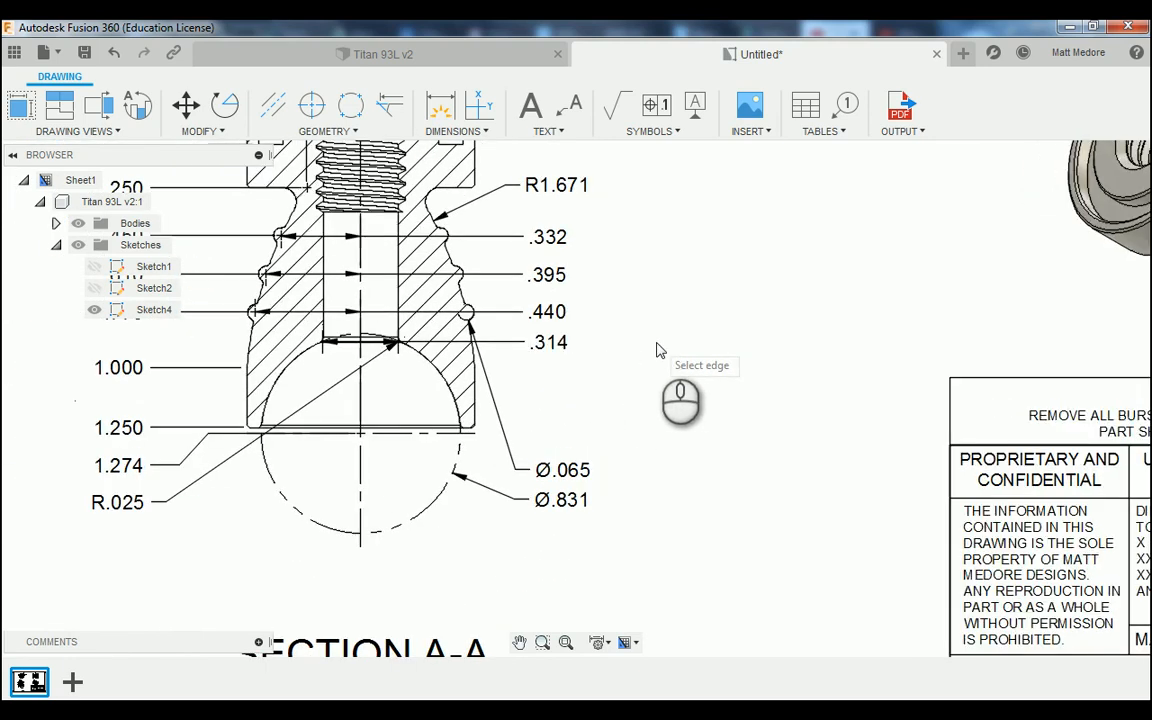
pyautogui.scroll(2, 656, 350)
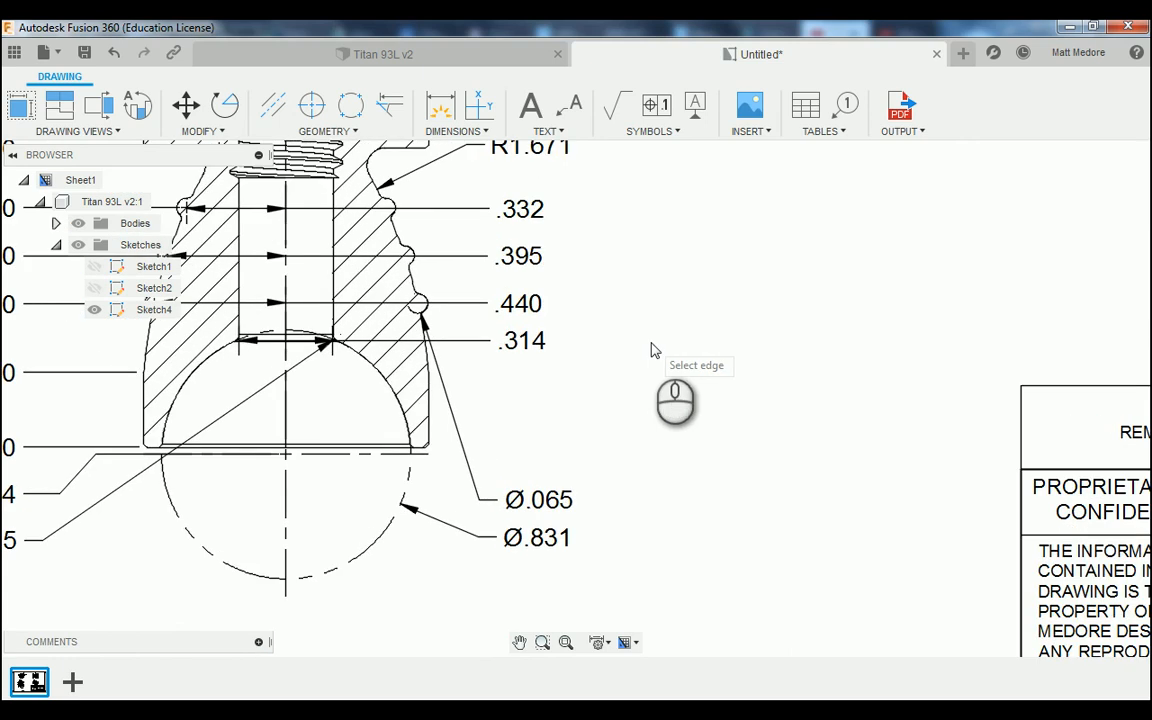
pyautogui.rightClick(634, 287)
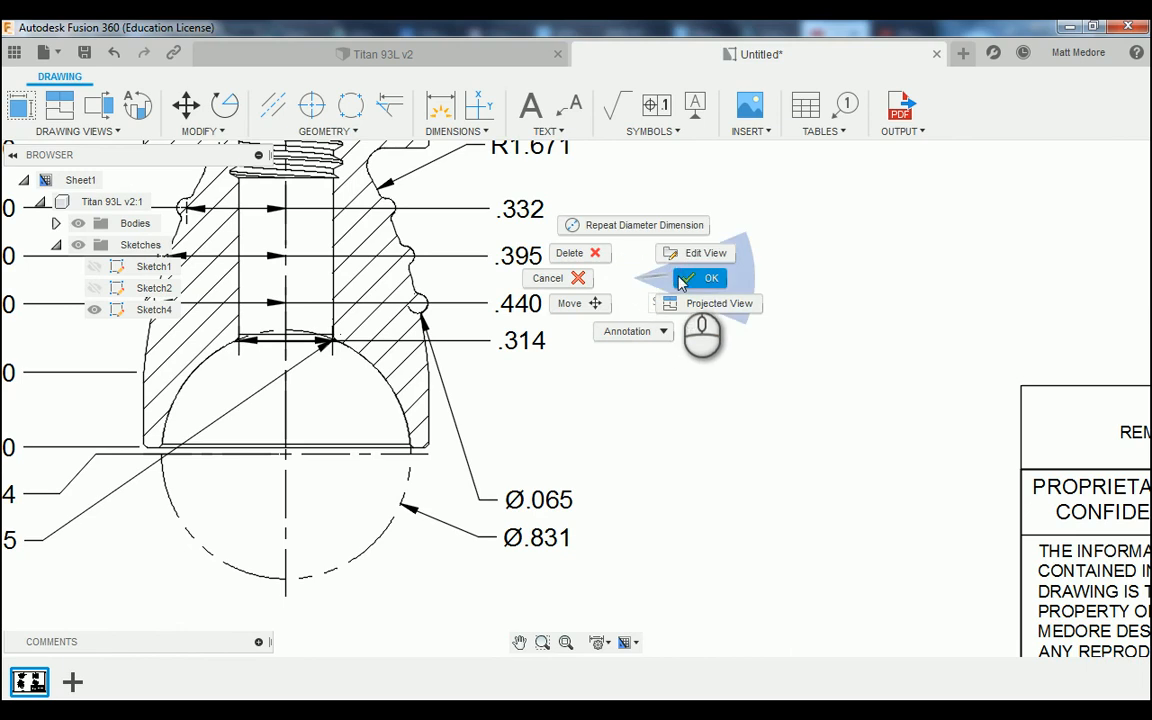
pyautogui.click(674, 275)
# Delete the radius dimension of the right fillet between the bore and the dome.
pyautogui.scroll(-1, 662, 276)
pyautogui.scroll(1, 382, 414)
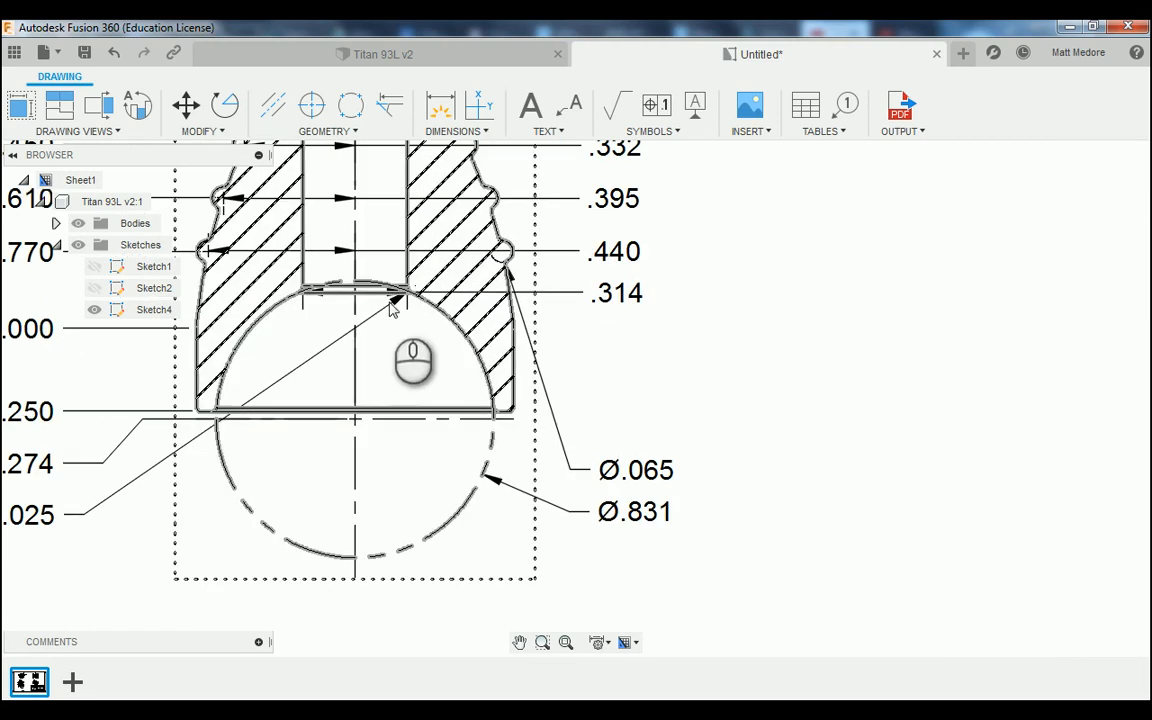
pyautogui.scroll(-1, 100, 475)
pyautogui.scroll(1, 149, 468)
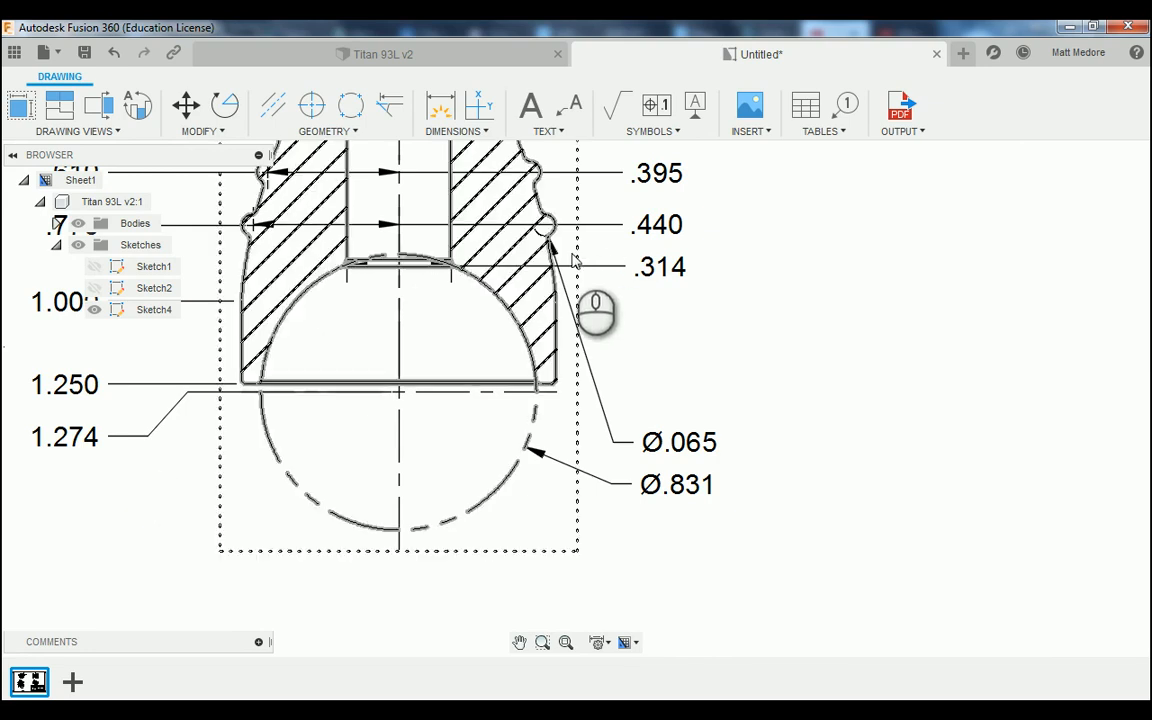
# Move the bore width dimension down into the dome, clear of the edges at the bore's lower end.
pyautogui.scroll(1, 565, 258)
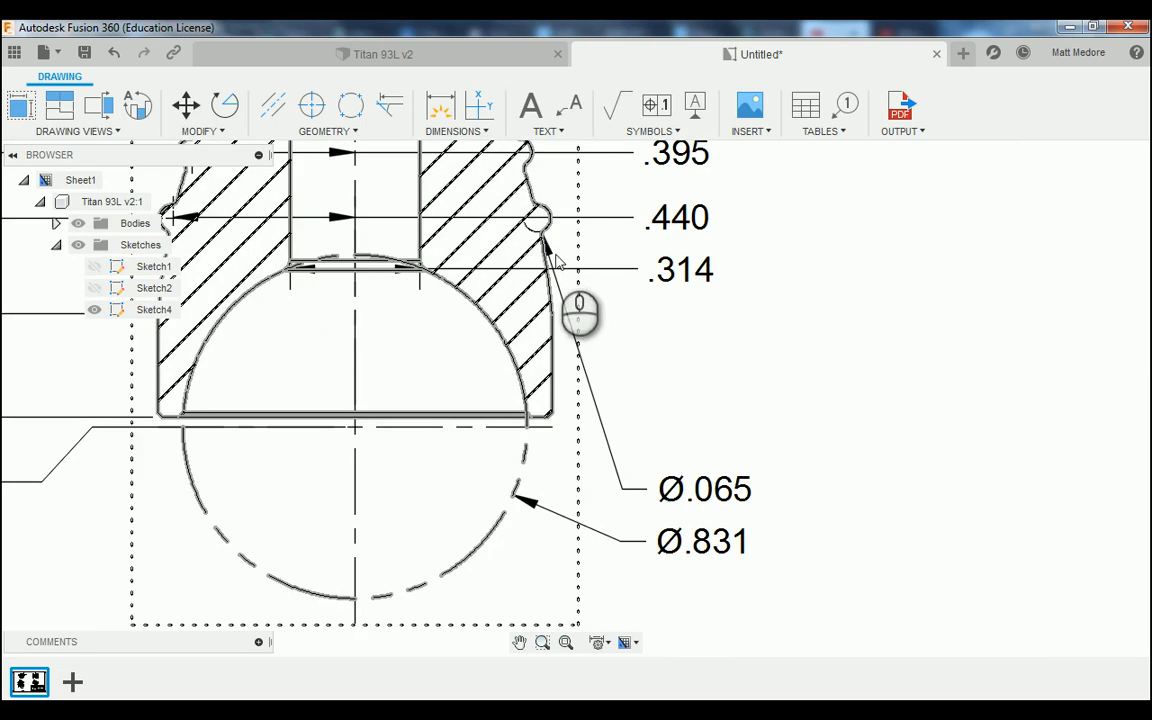
pyautogui.click(465, 270)
pyautogui.scroll(-2, 636, 300)
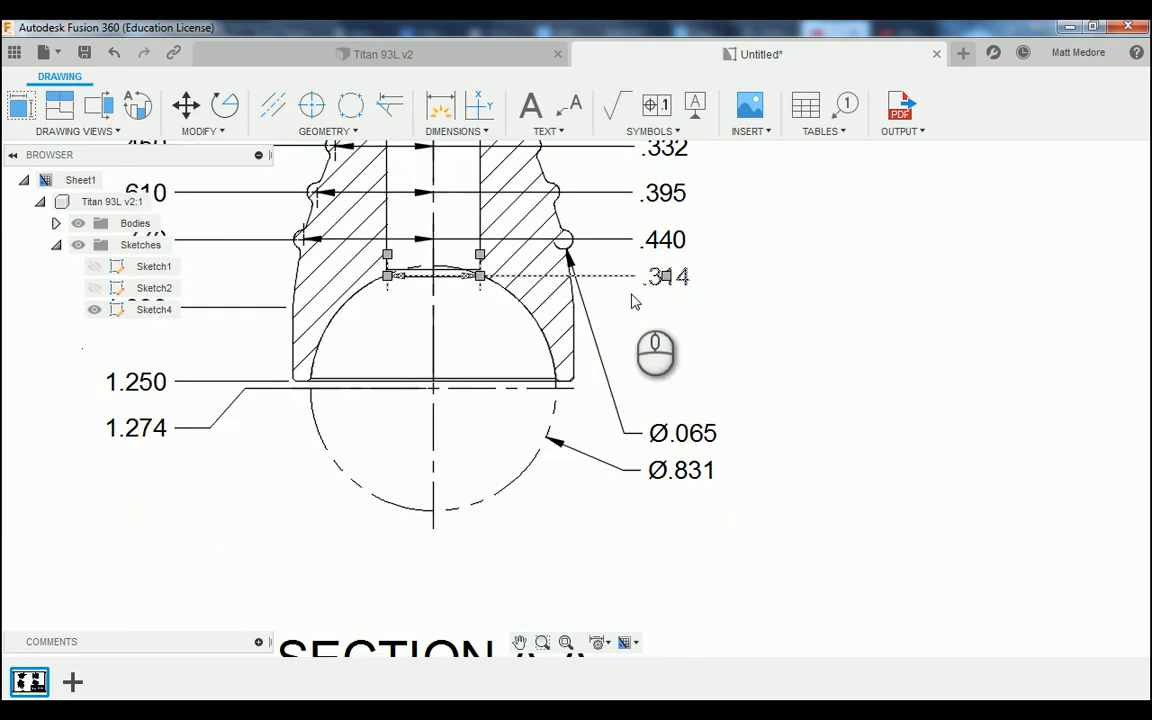
pyautogui.scroll(2, 636, 295)
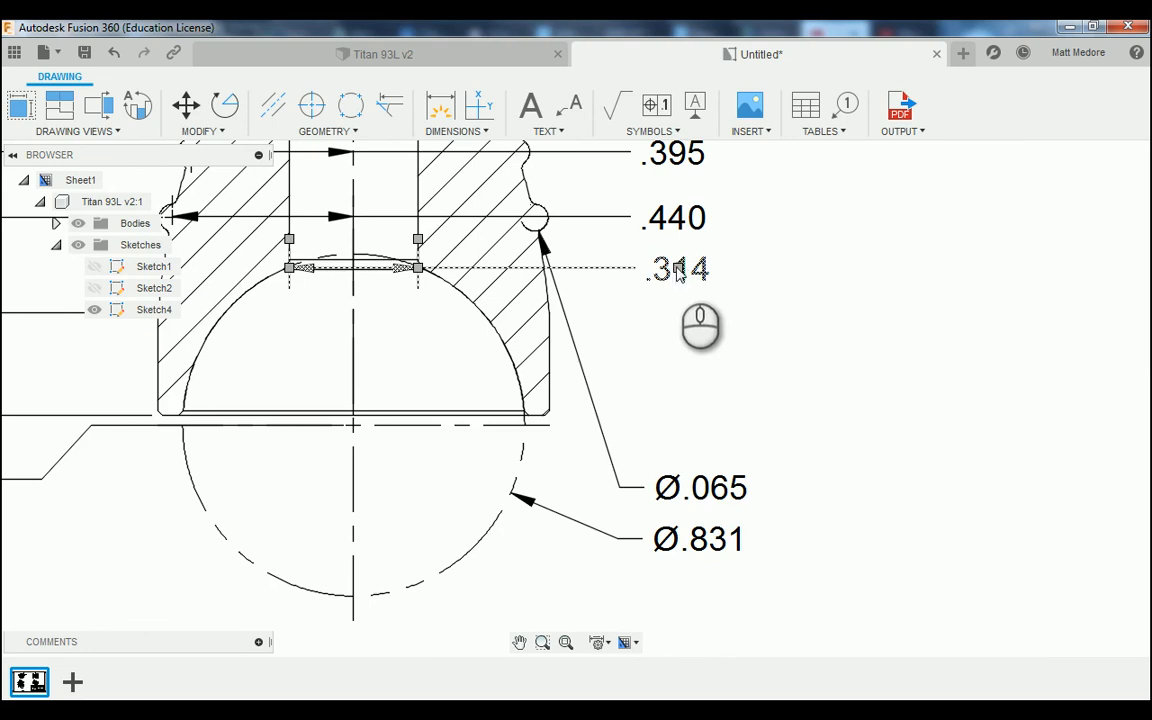
pyautogui.click(653, 316)
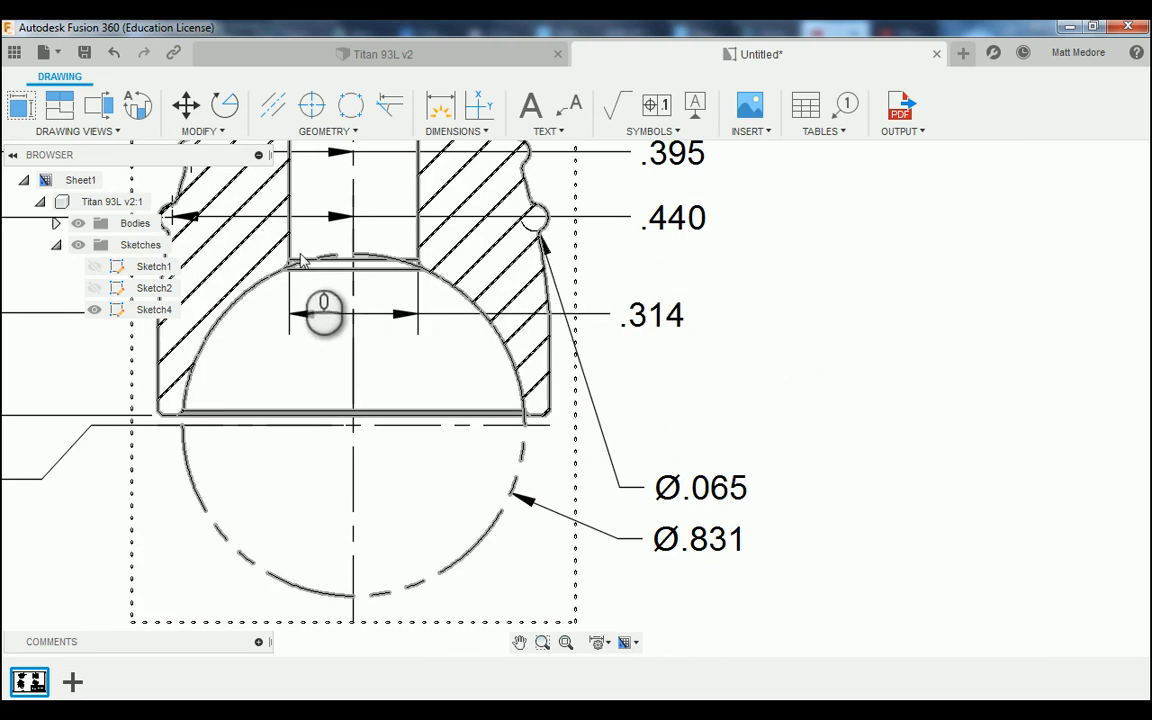
# Add a radius dimension to the left fillet between the bore and the dome, placed outside the lower right below the dome circle's diameter.
pyautogui.press('d')
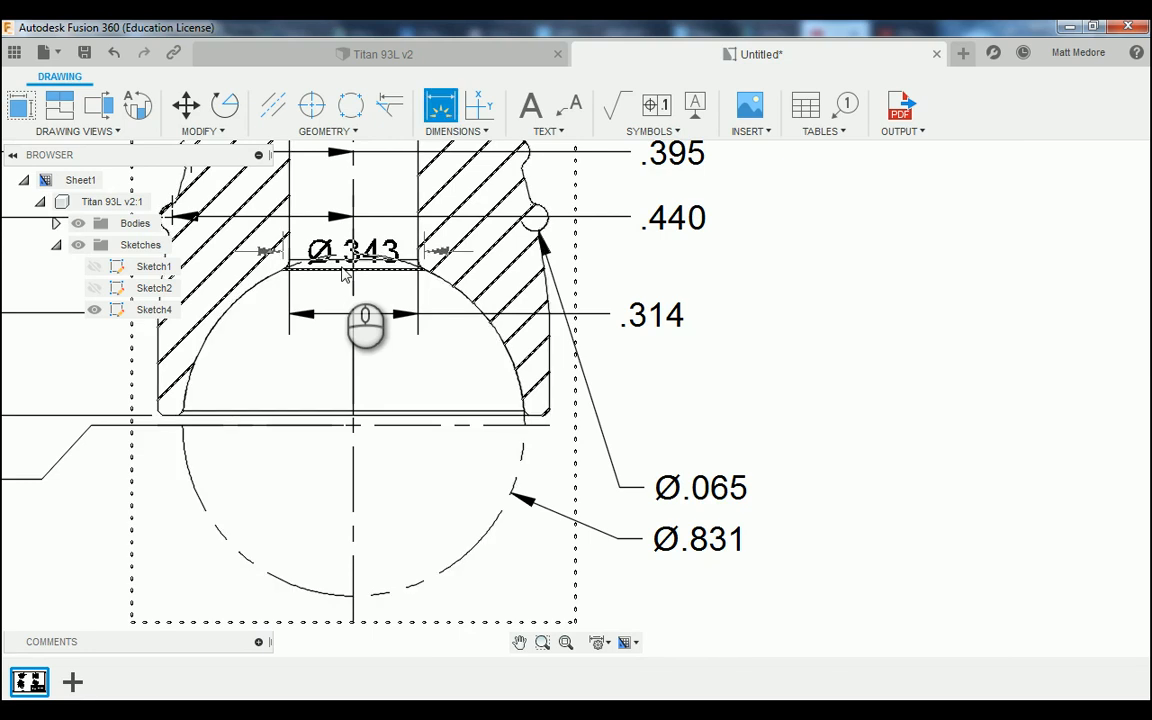
pyautogui.click(318, 281)
pyautogui.scroll(5, 320, 278)
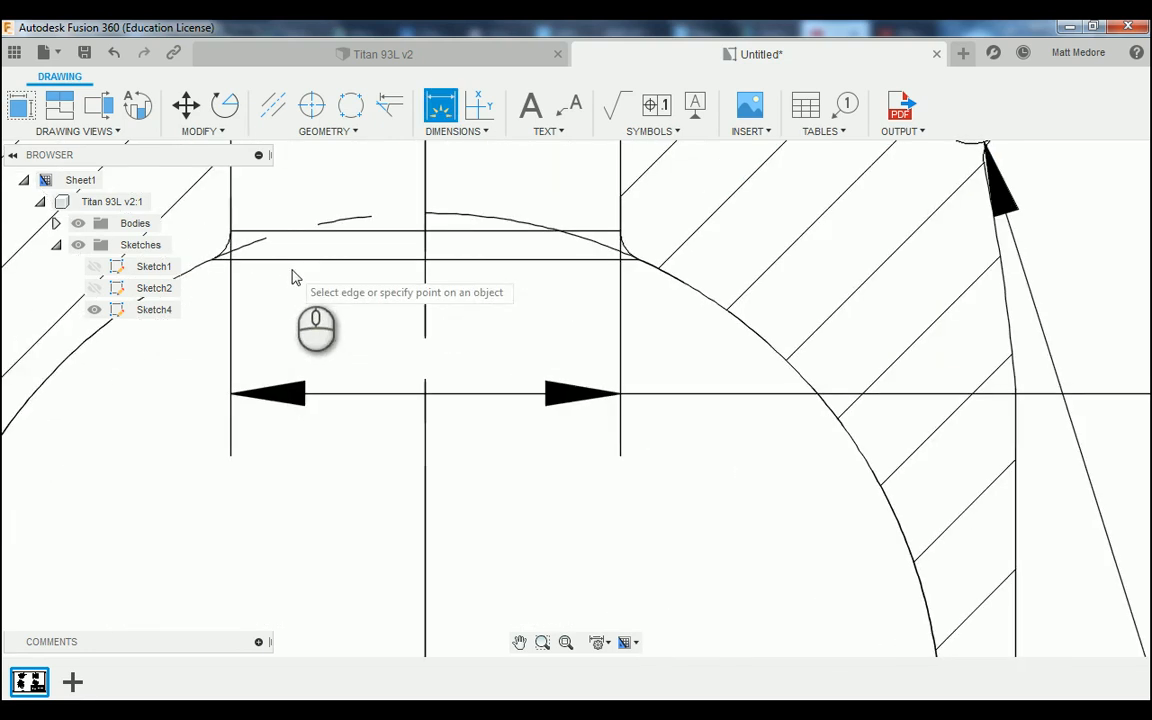
pyautogui.scroll(2, 268, 266)
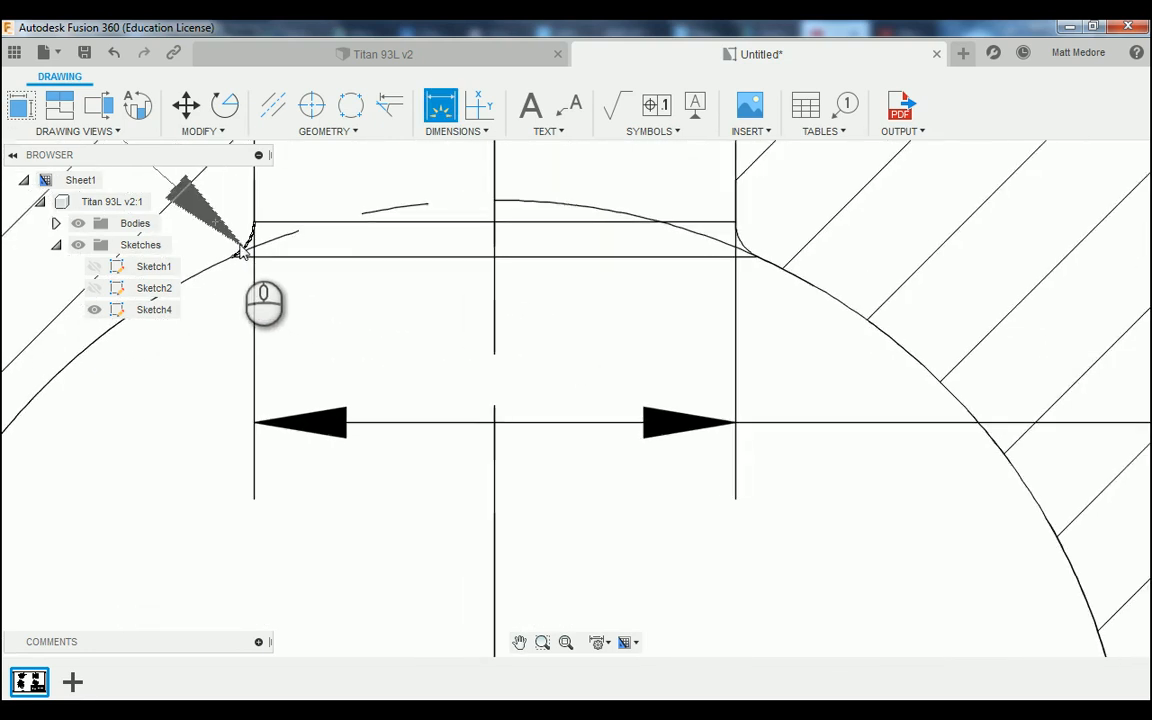
pyautogui.scroll(-5, 246, 250)
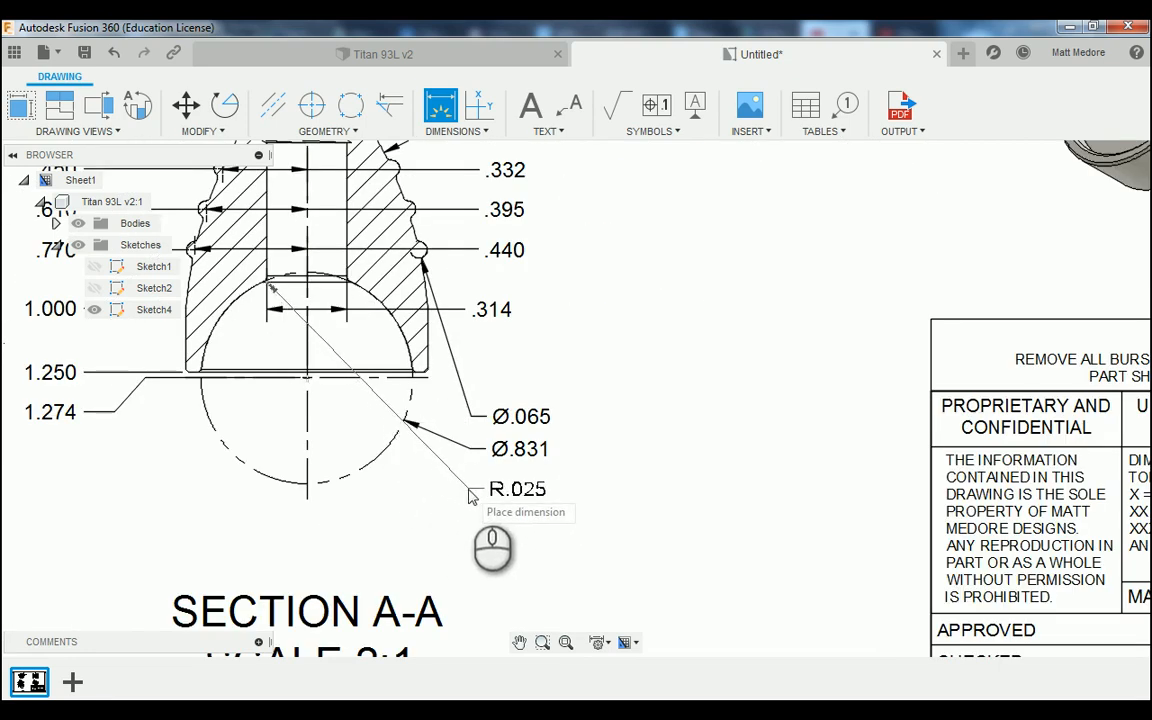
pyautogui.click(468, 490)
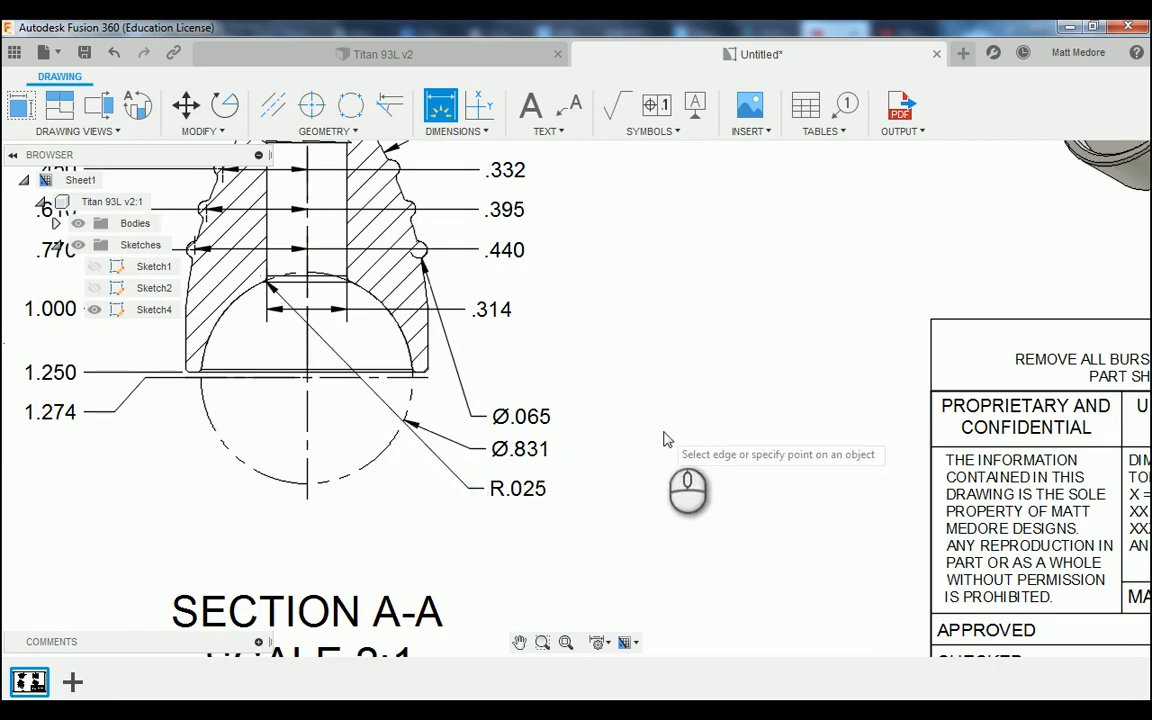
pyautogui.rightClick(628, 254)
pyautogui.click(684, 260)
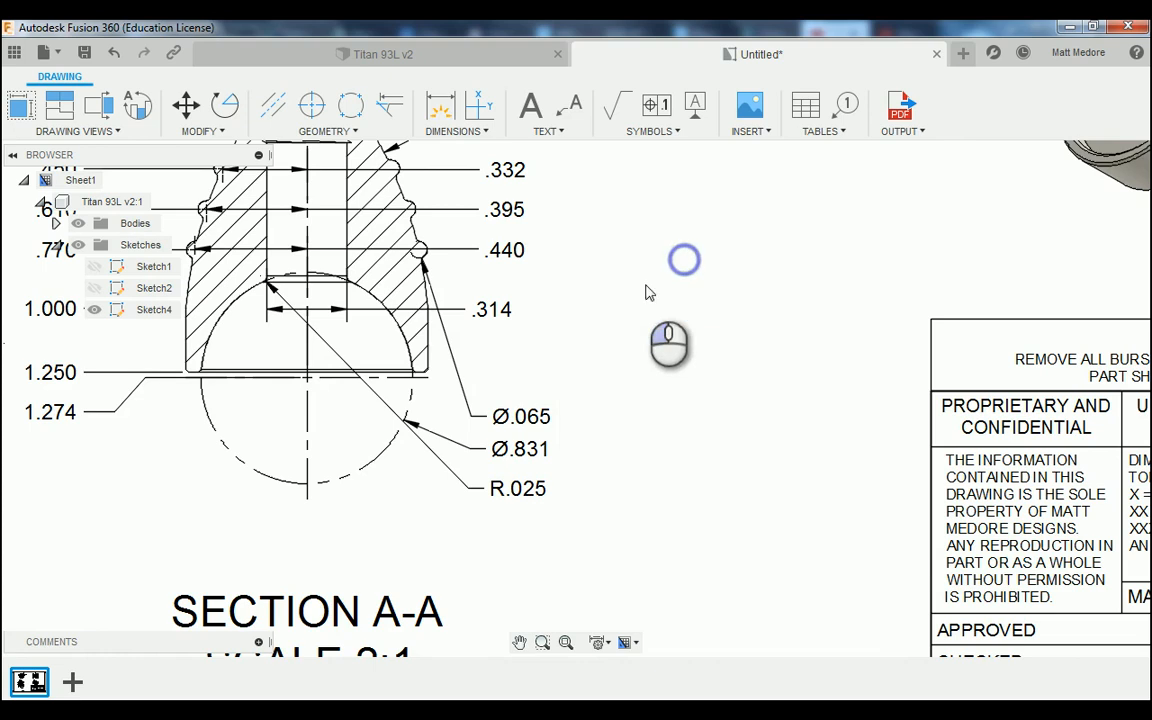
# Move the fillet radius text further down, away from the dome circle's diameter text.
pyautogui.click(507, 490)
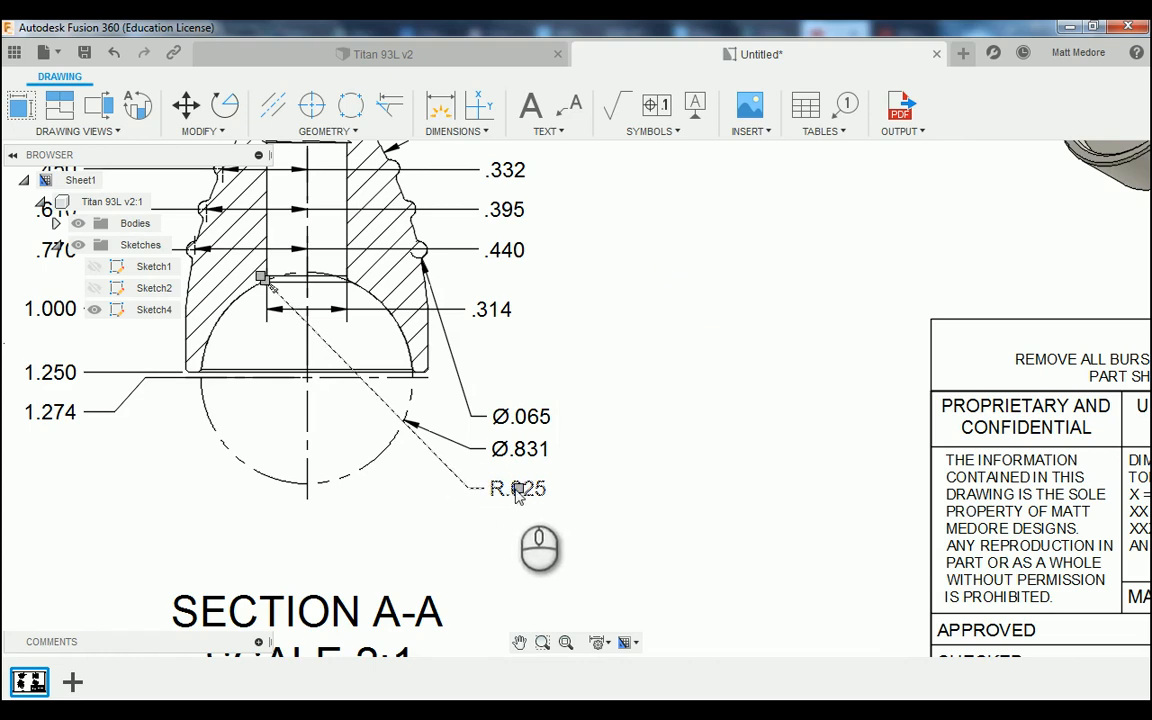
pyautogui.click(516, 488)
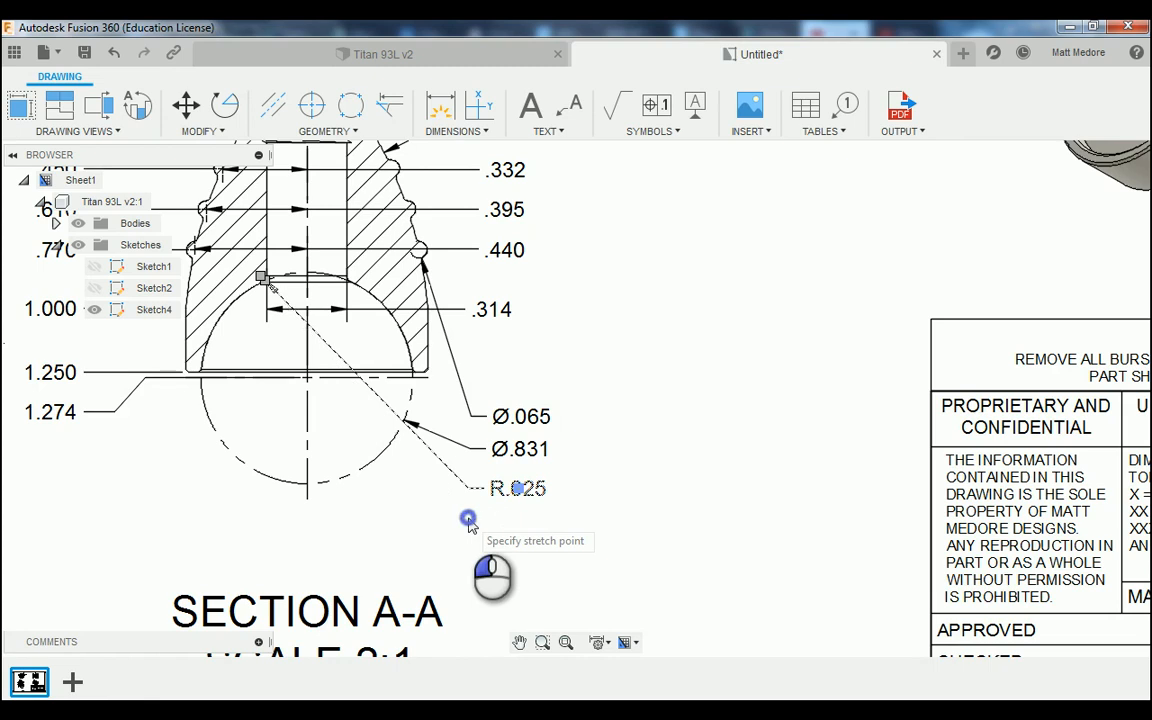
pyautogui.click(469, 520)
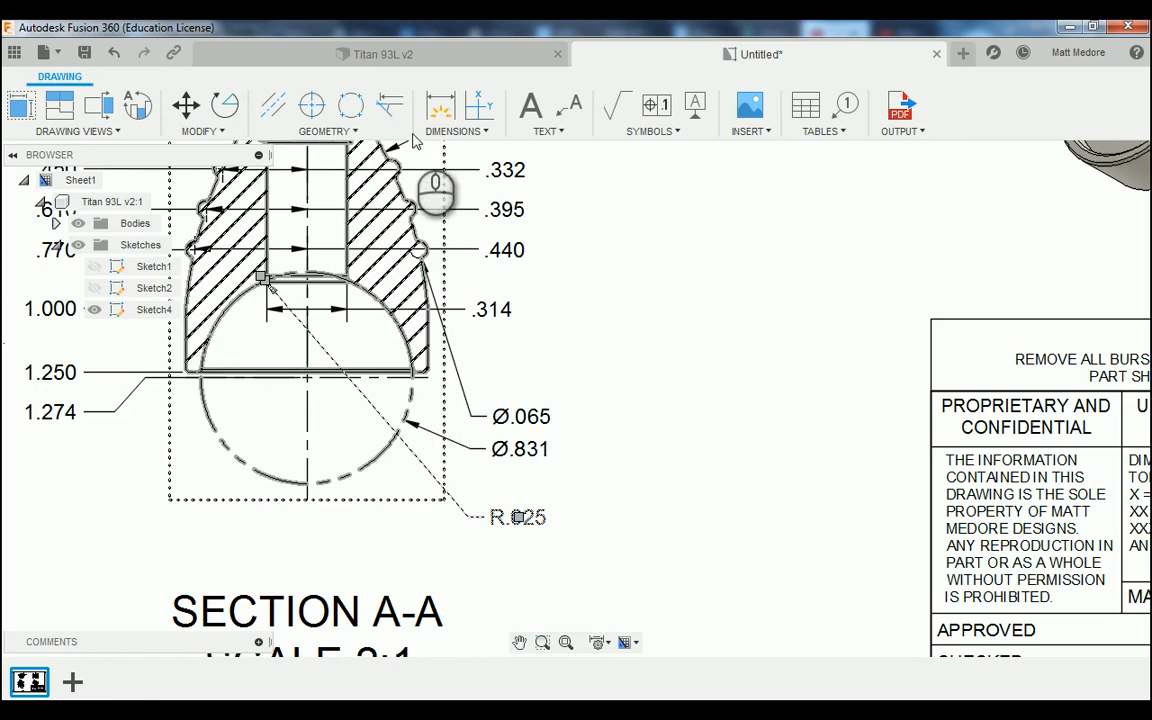
# Add dimension breaks to the fillet radius, the bore width and the lowest ridge's diameter dimensions where their lines cross other geometry.
pyautogui.click(452, 131)
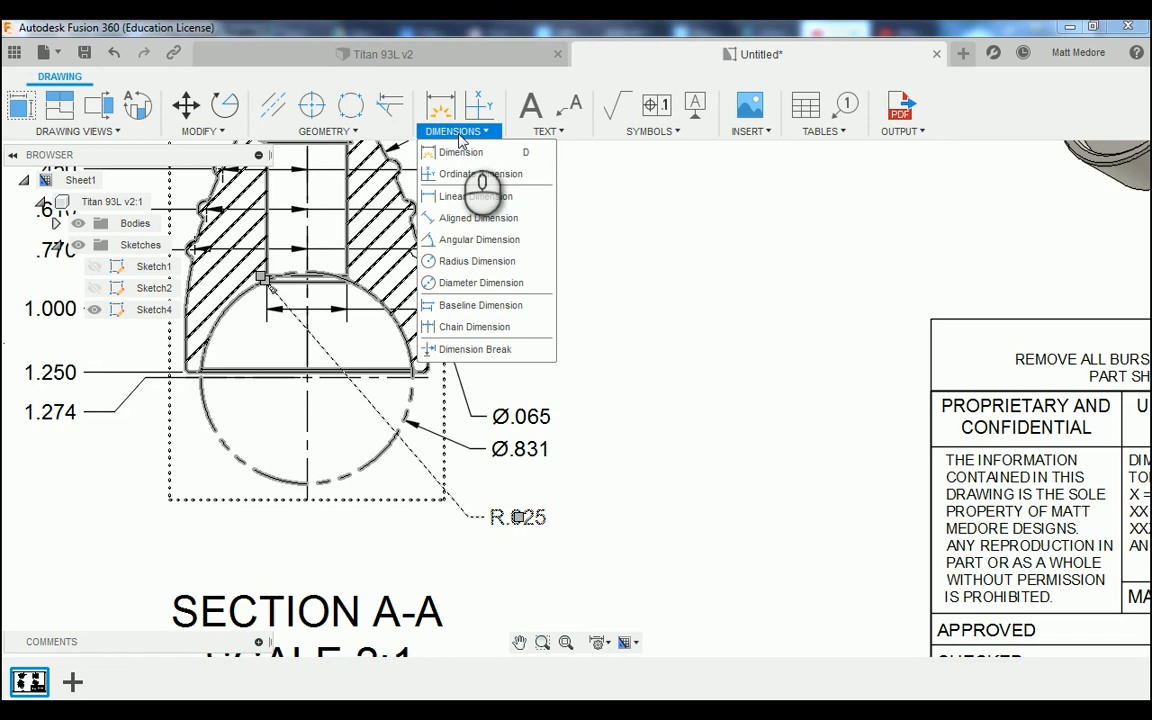
pyautogui.click(500, 350)
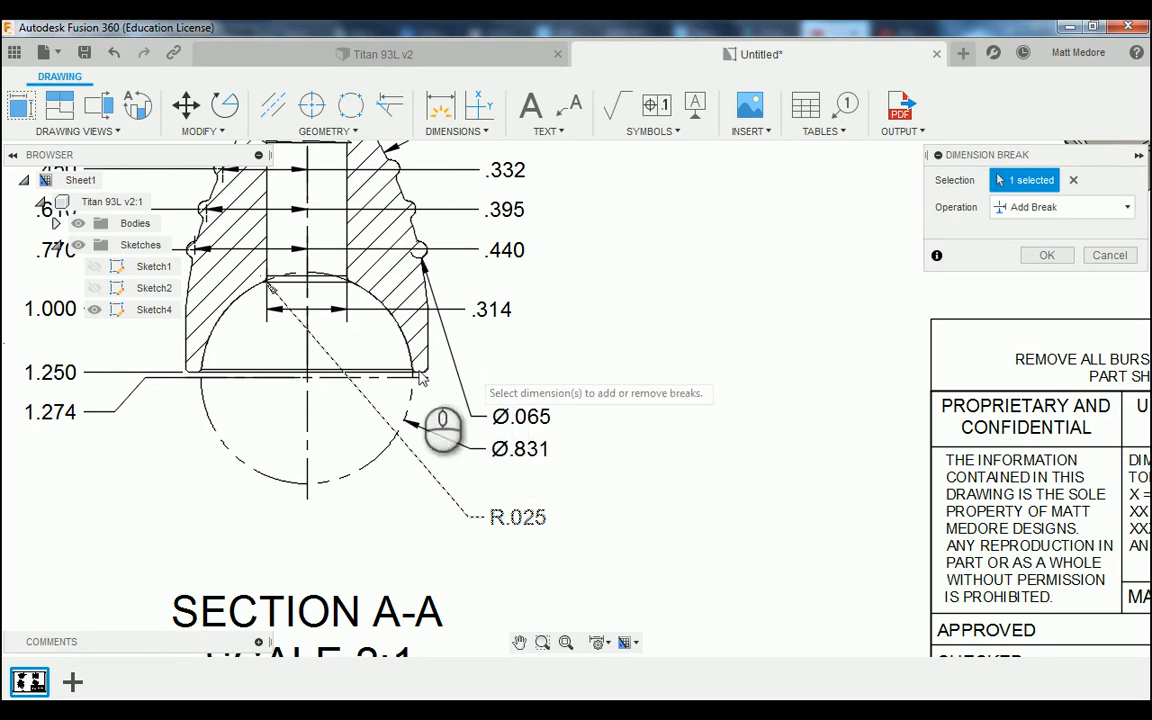
pyautogui.scroll(-2, 386, 481)
pyautogui.scroll(4, 305, 330)
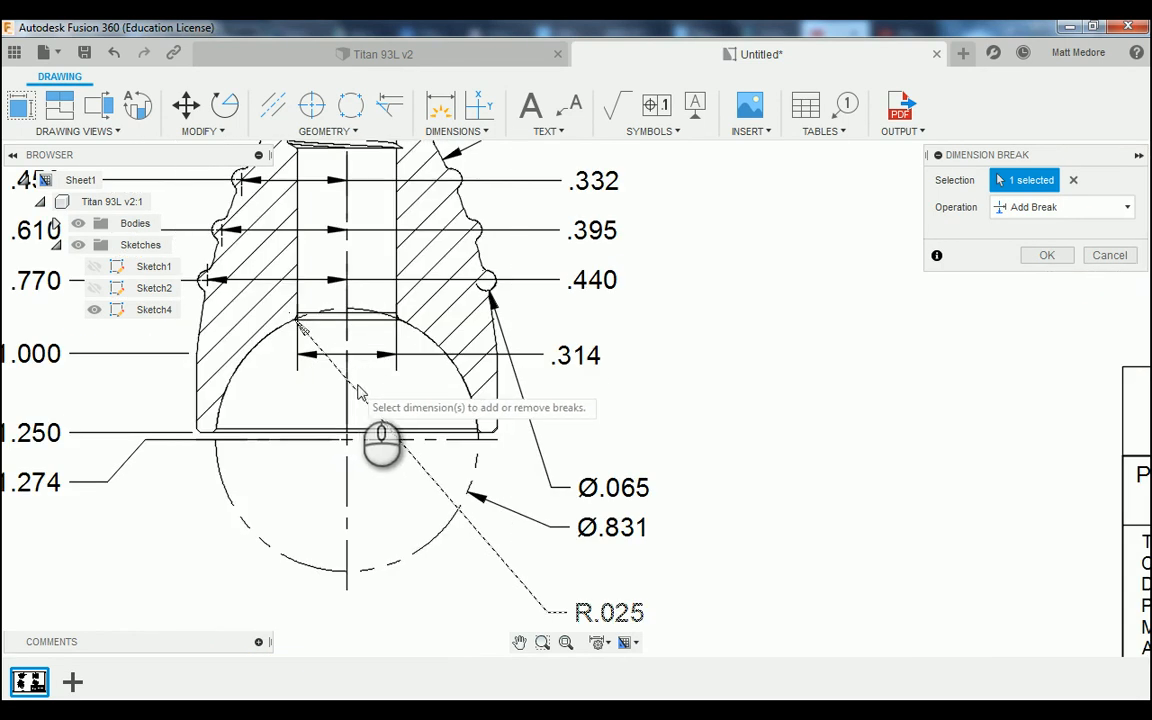
pyautogui.click(371, 357)
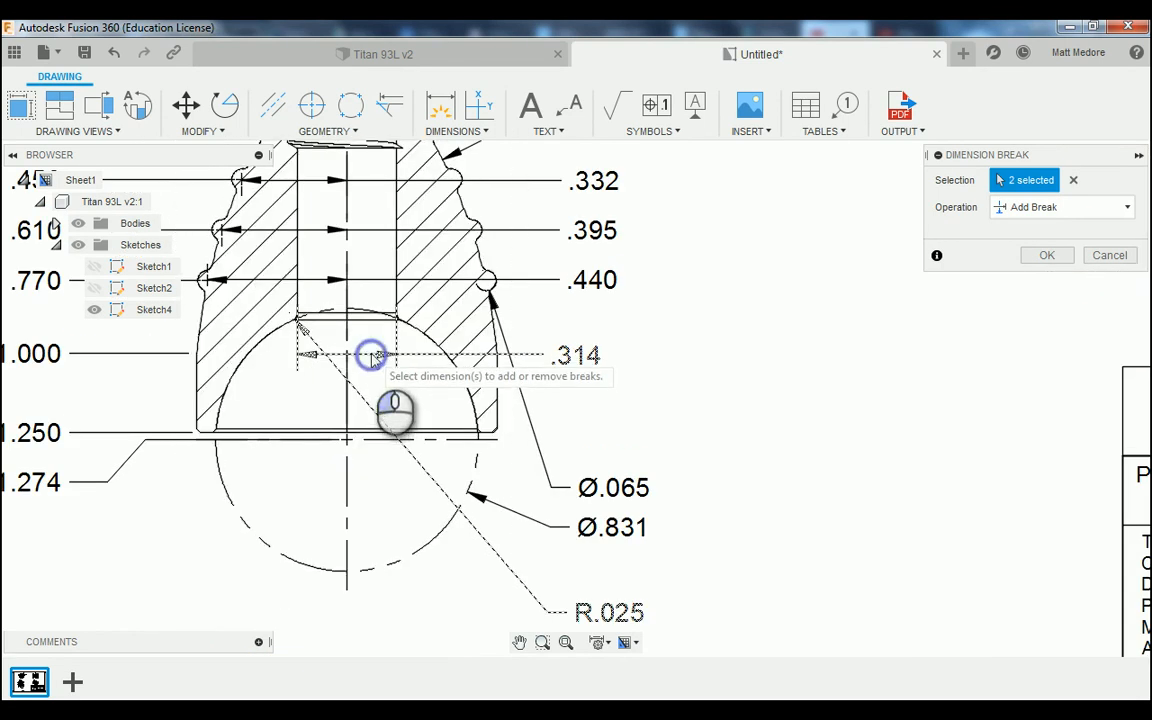
pyautogui.click(527, 424)
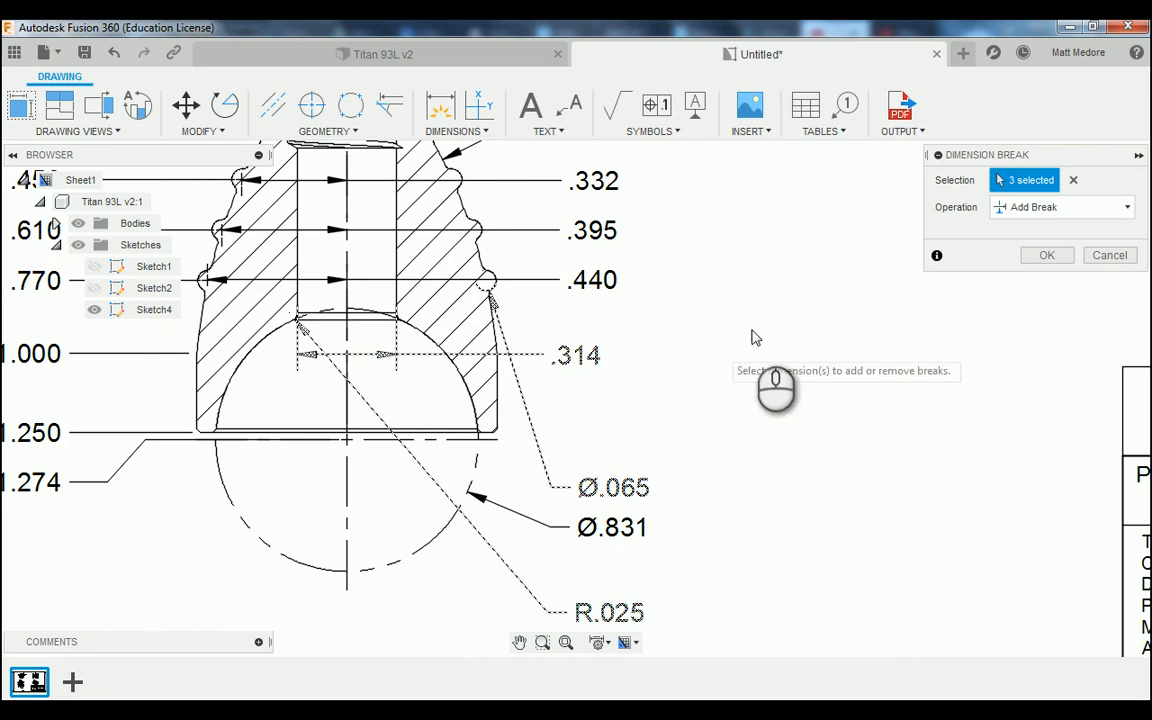
pyautogui.click(1046, 256)
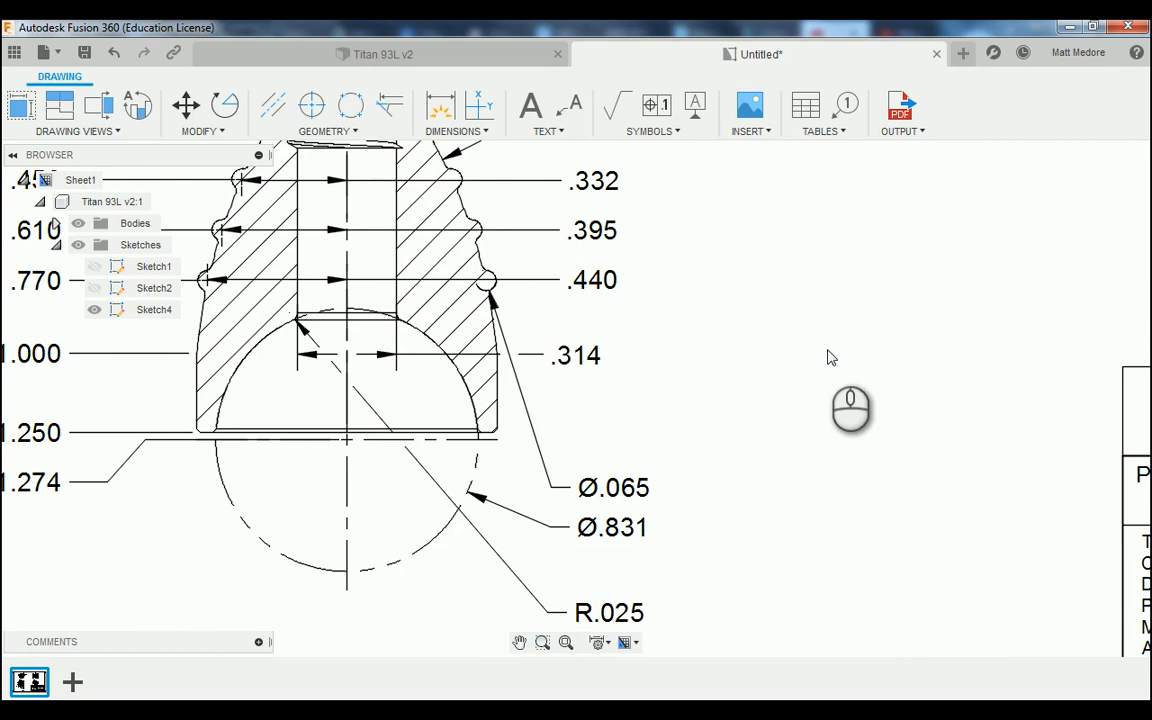
pyautogui.scroll(-2, 813, 347)
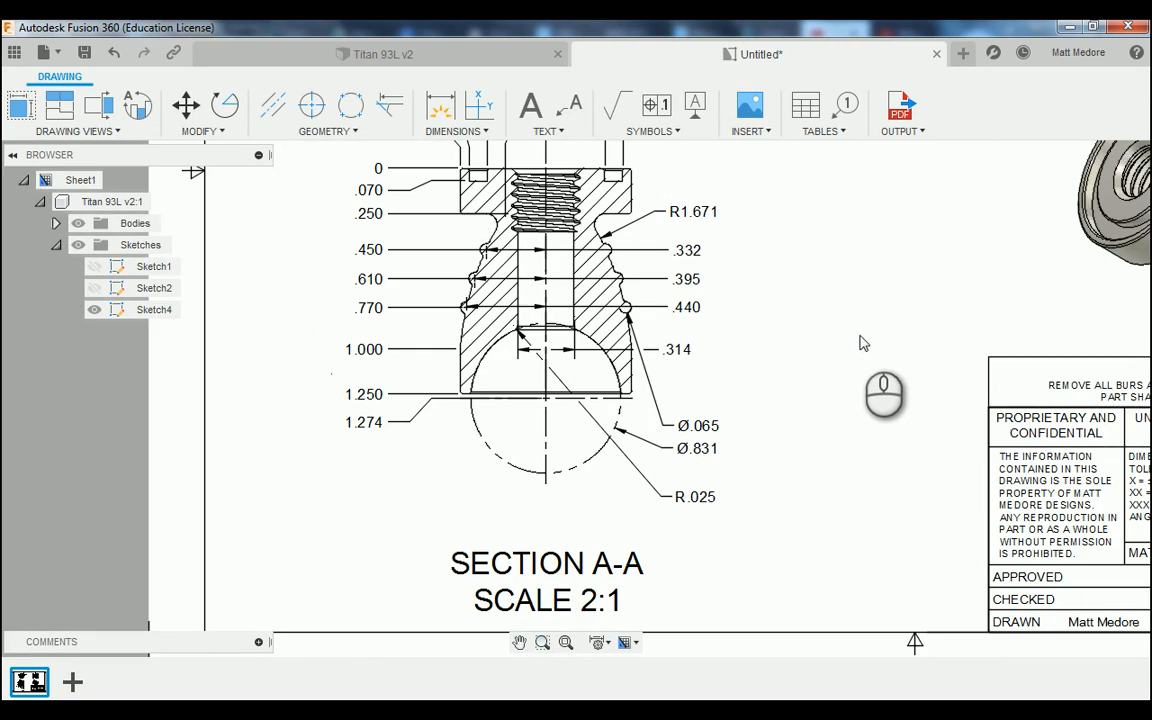
pyautogui.scroll(-2, 860, 343)
pyautogui.scroll(-1, 445, 523)
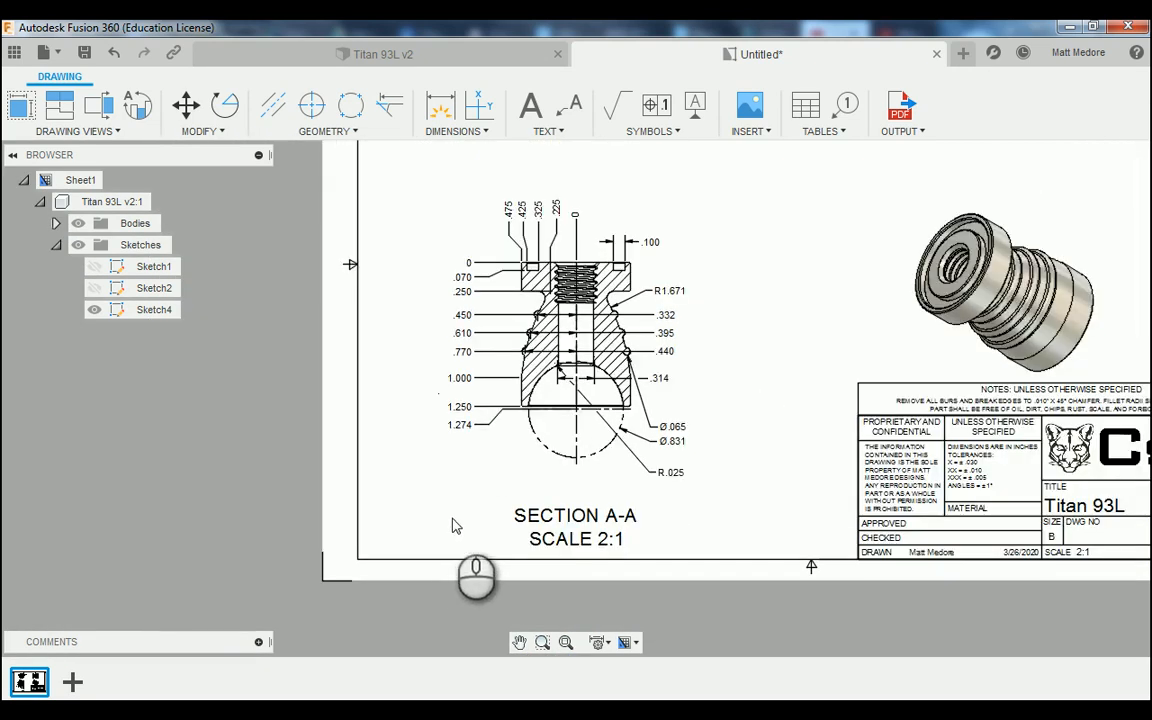
pyautogui.scroll(2, 560, 290)
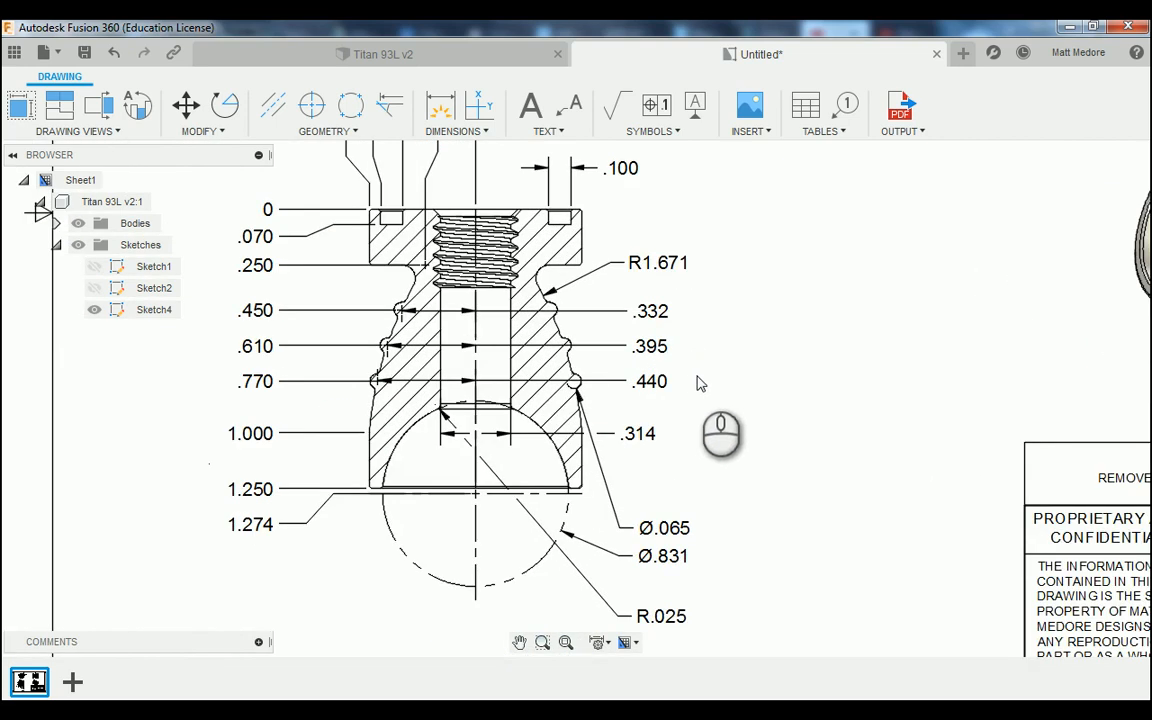
# Add a leader note to the threaded hole's top edge reading "3/8-16 UNC CLASS 2B", with ".350 MIN" and the depth symbol on a second line.
pyautogui.scroll(-3, 690, 420)
pyautogui.scroll(3, 622, 250)
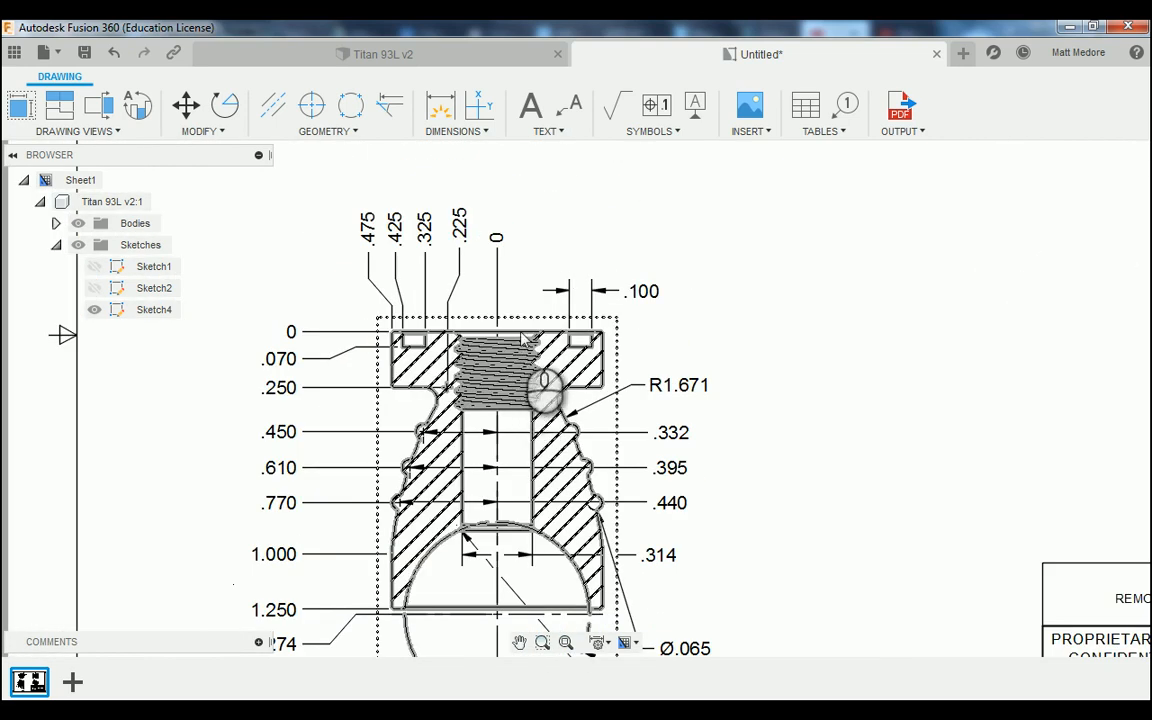
pyautogui.click(573, 106)
pyautogui.scroll(2, 527, 335)
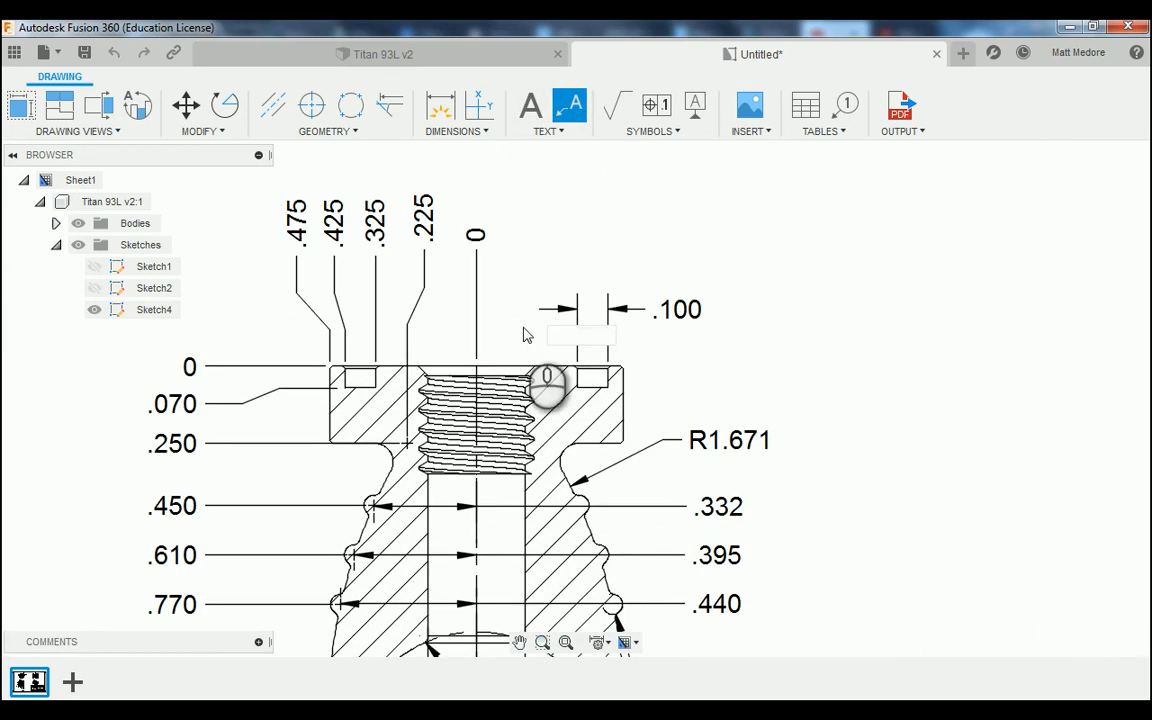
pyautogui.click(498, 365)
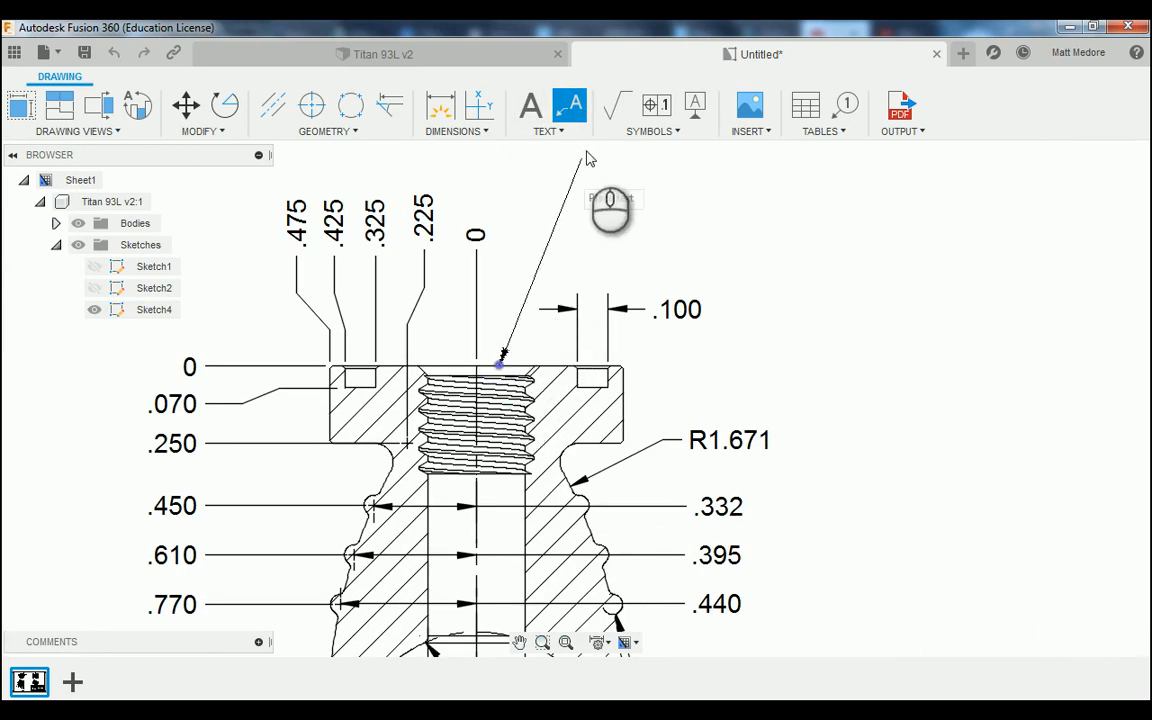
pyautogui.click(562, 205)
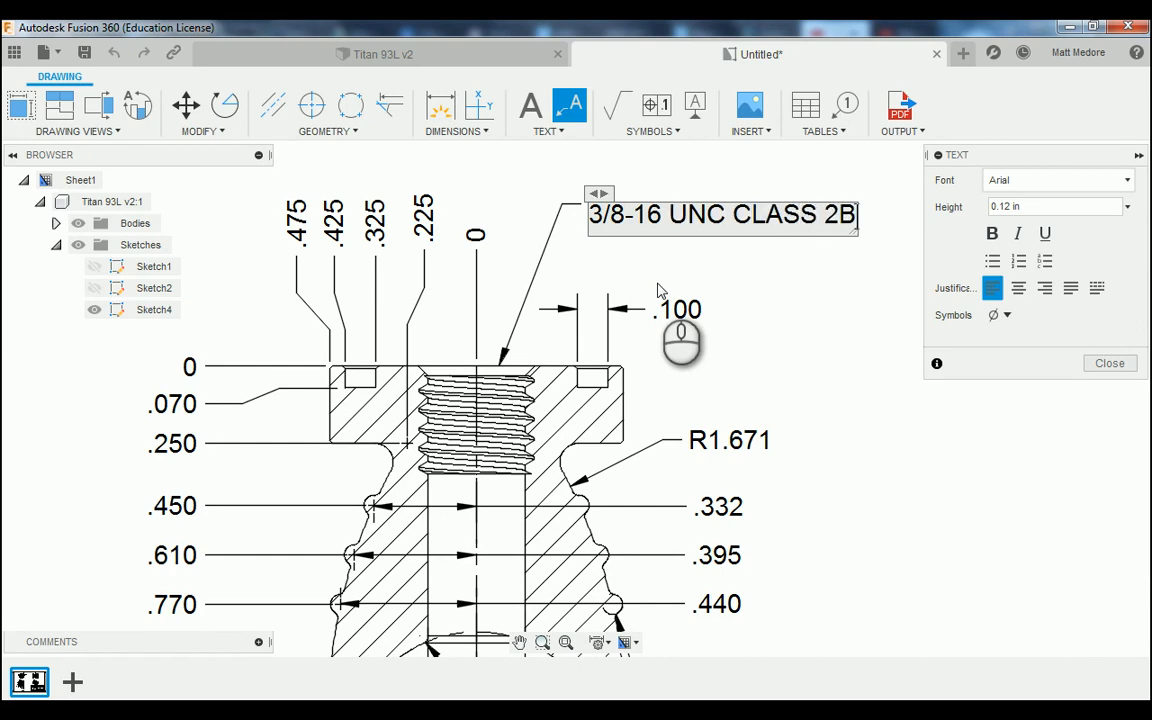
pyautogui.press('Return')
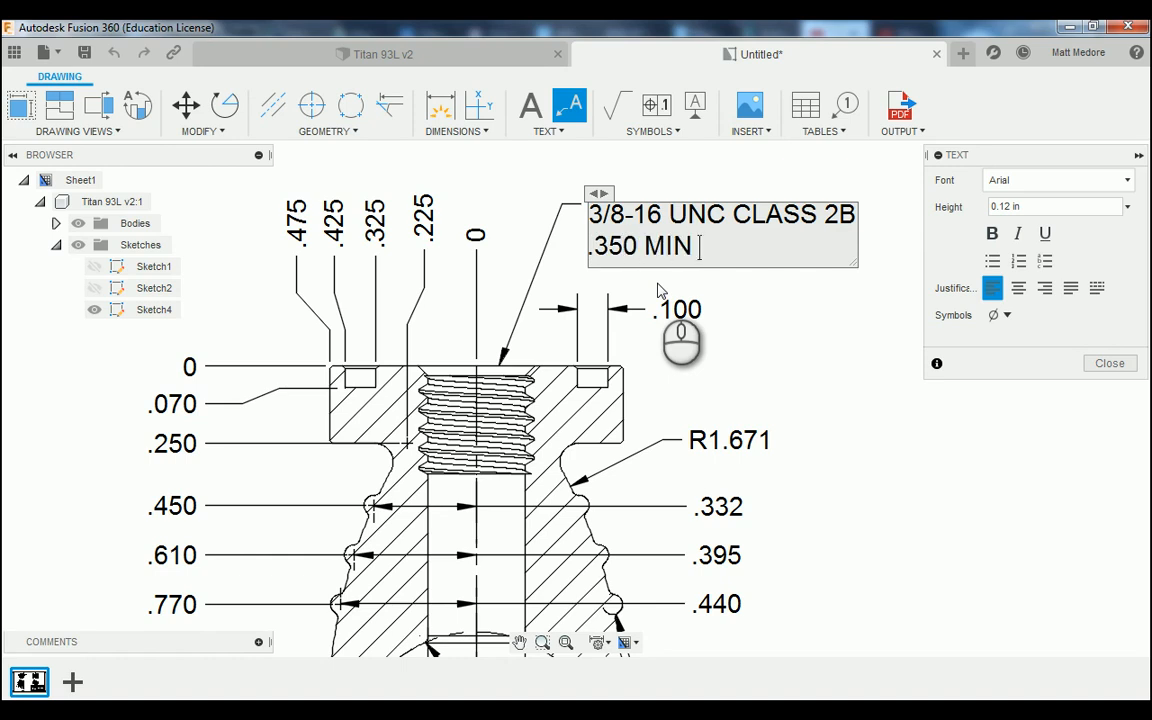
pyautogui.click(1004, 315)
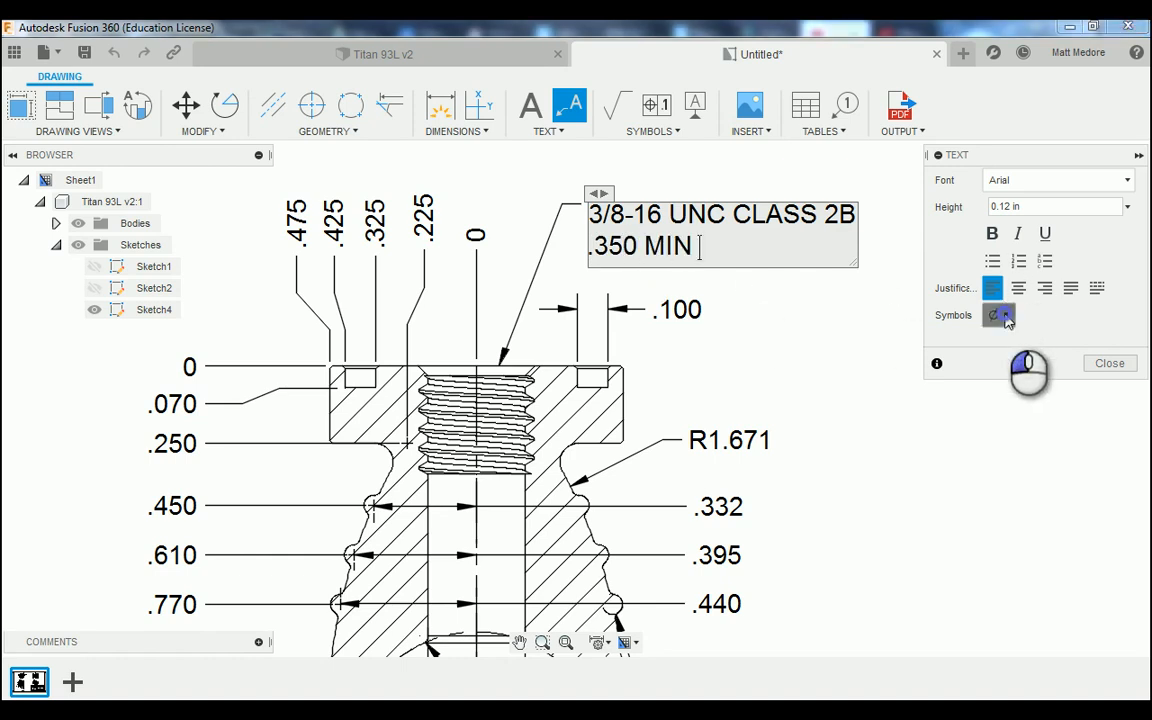
pyautogui.click(1023, 362)
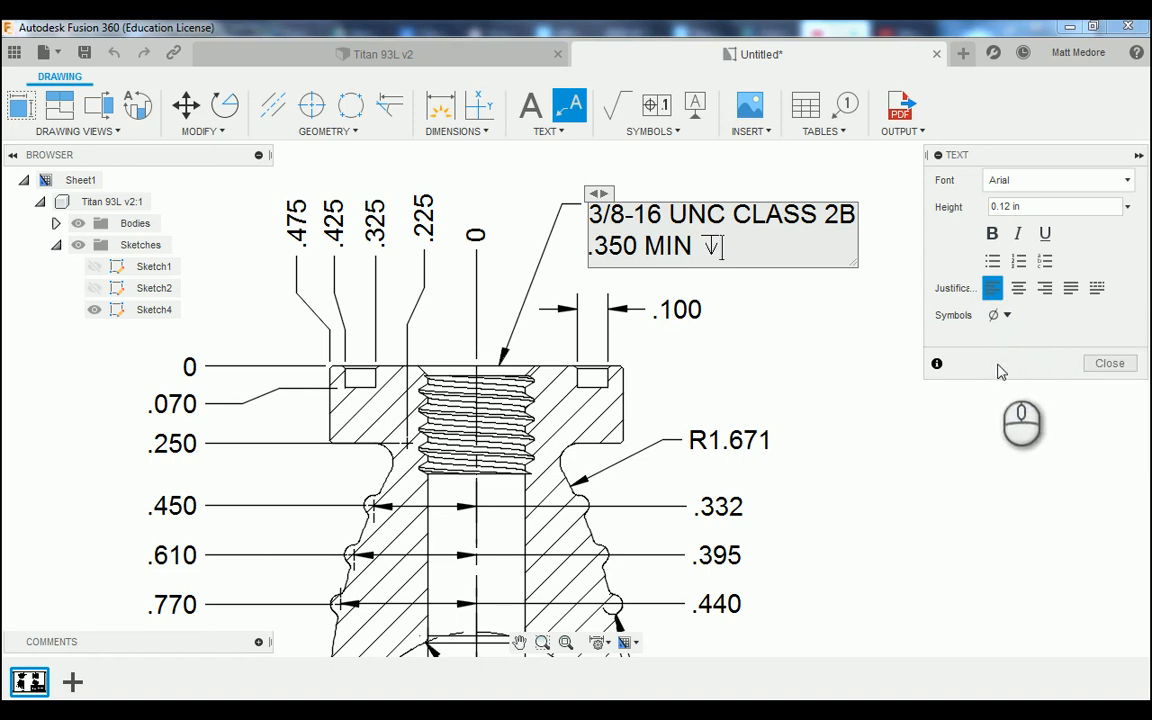
pyautogui.click(1128, 367)
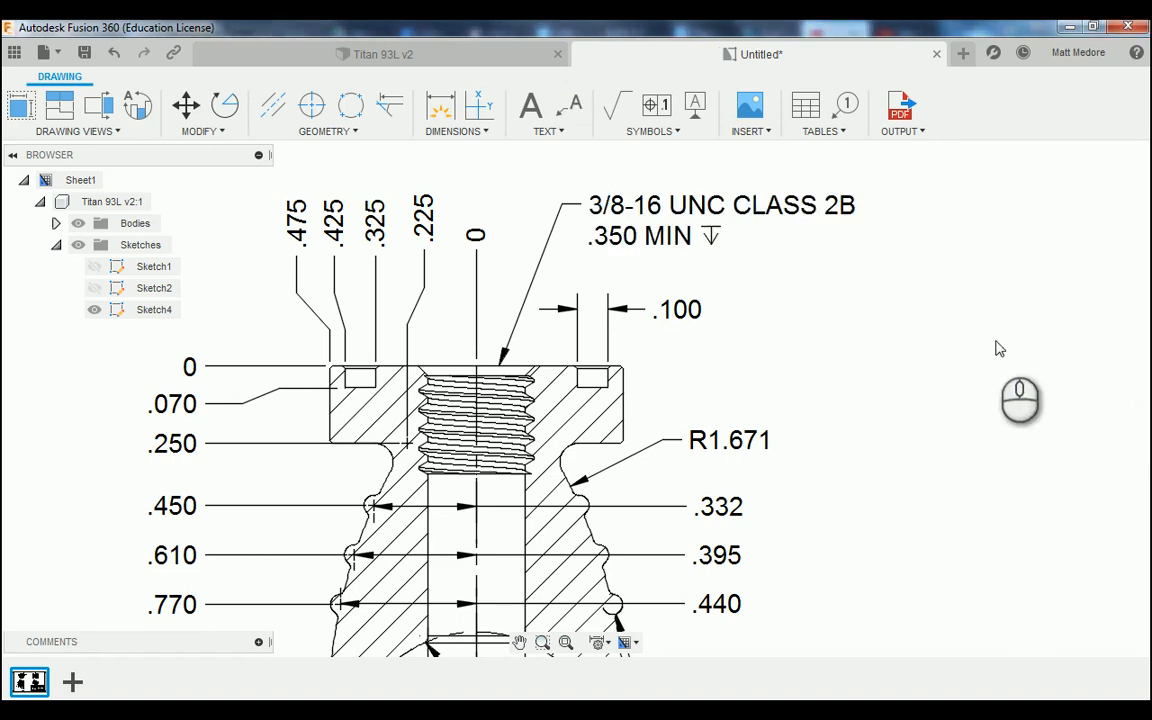
pyautogui.scroll(-4, 405, 300)
pyautogui.scroll(-2, 390, 250)
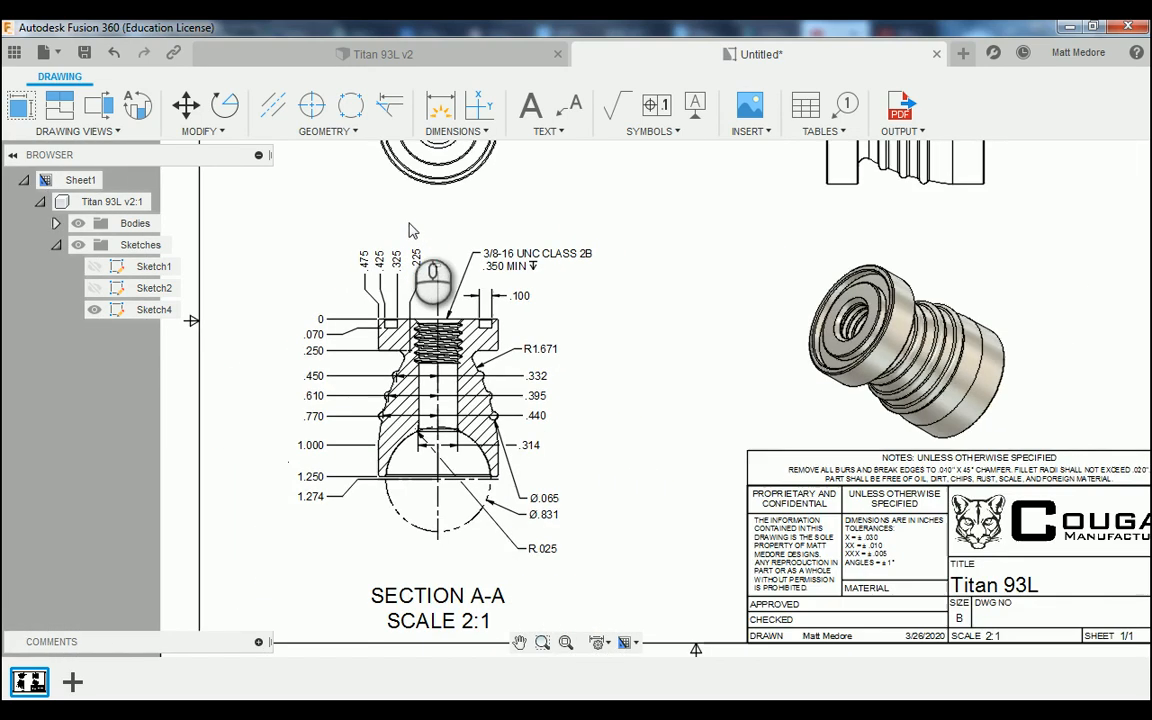
pyautogui.scroll(4, 470, 519)
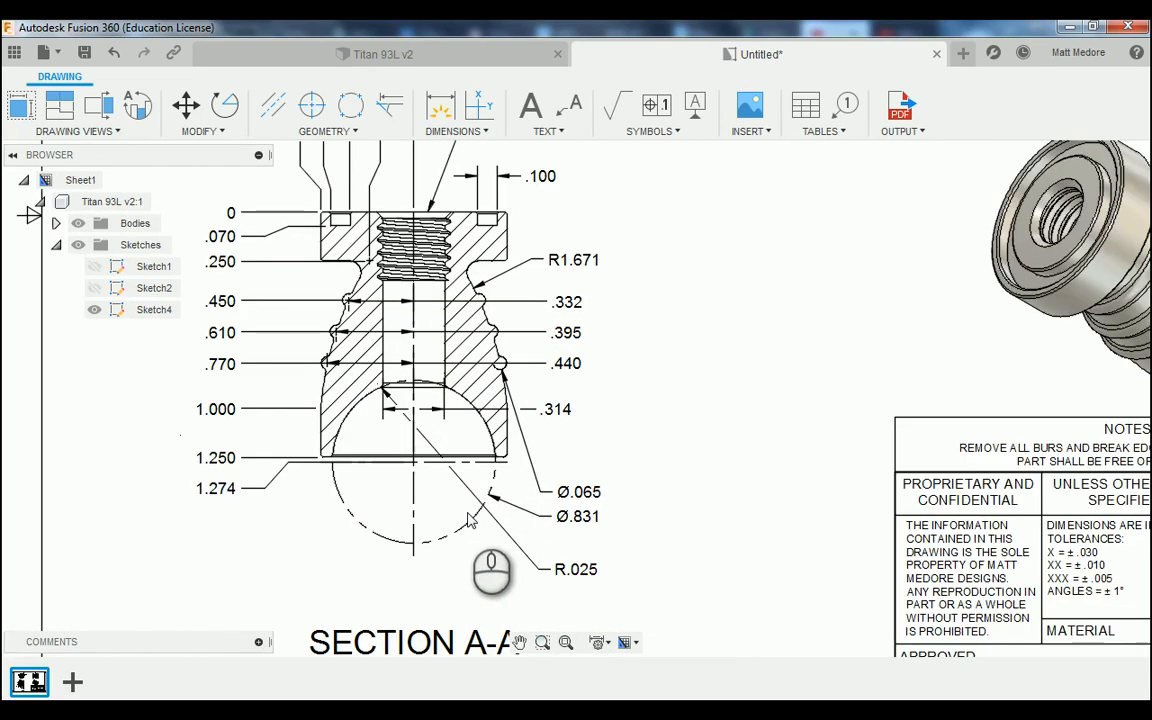
pyautogui.scroll(1, 470, 519)
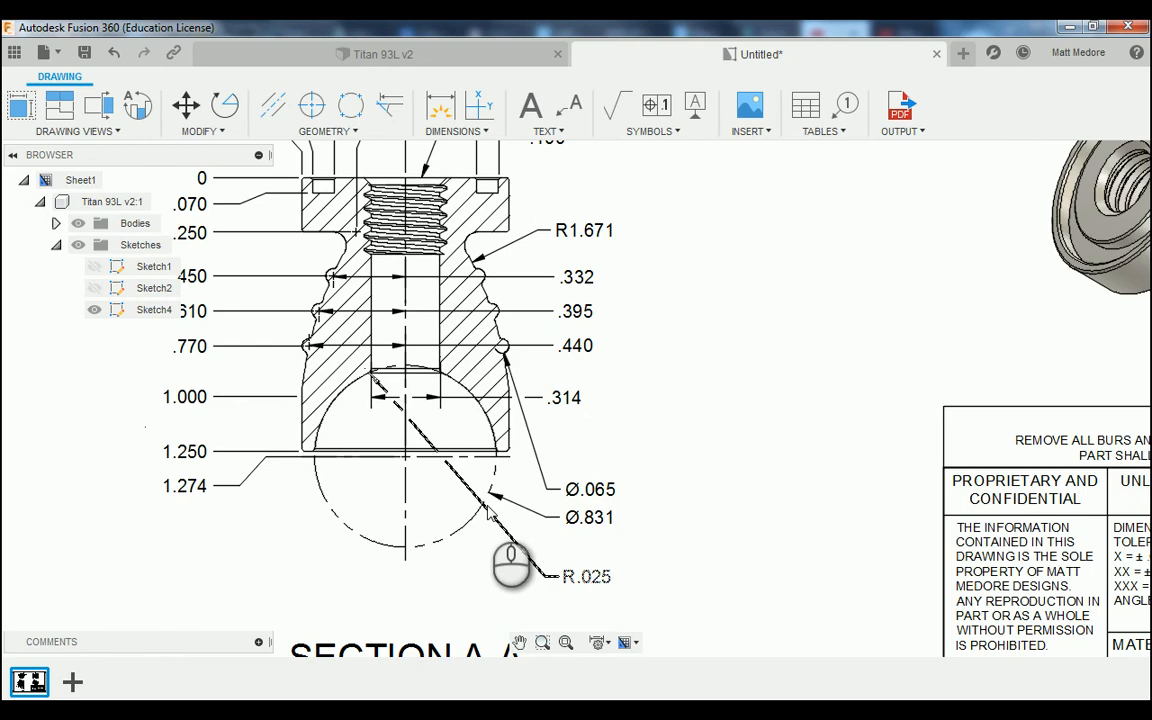
pyautogui.scroll(1, 488, 510)
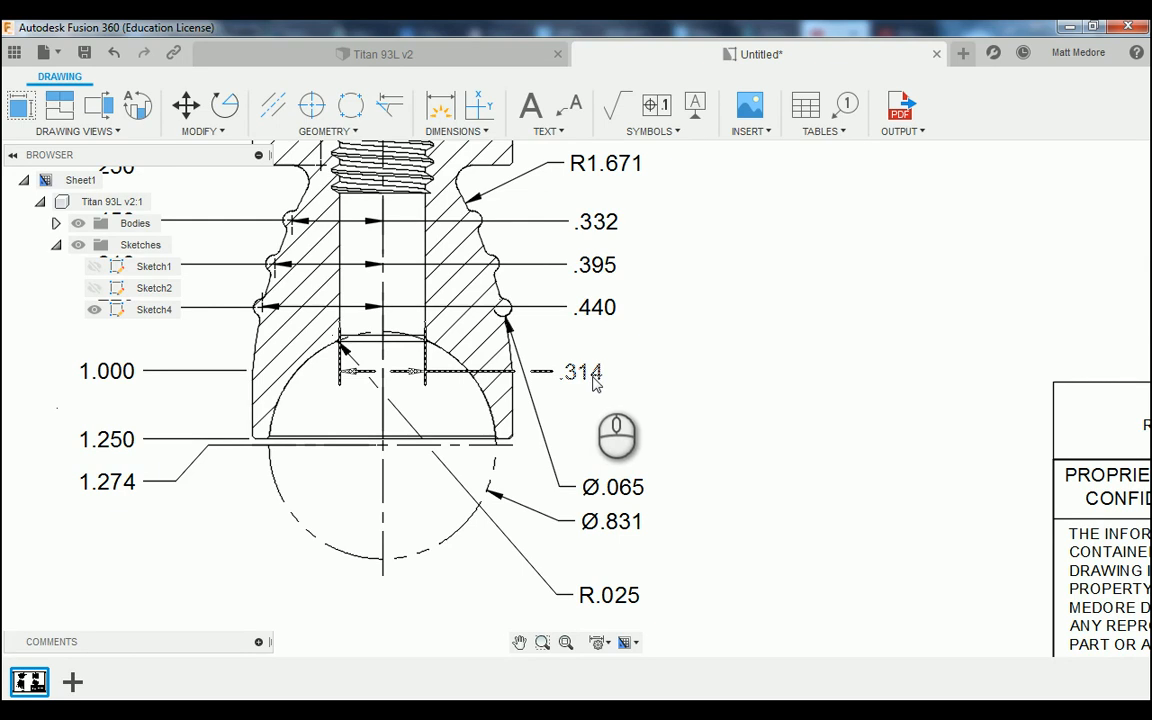
pyautogui.doubleClick(586, 374)
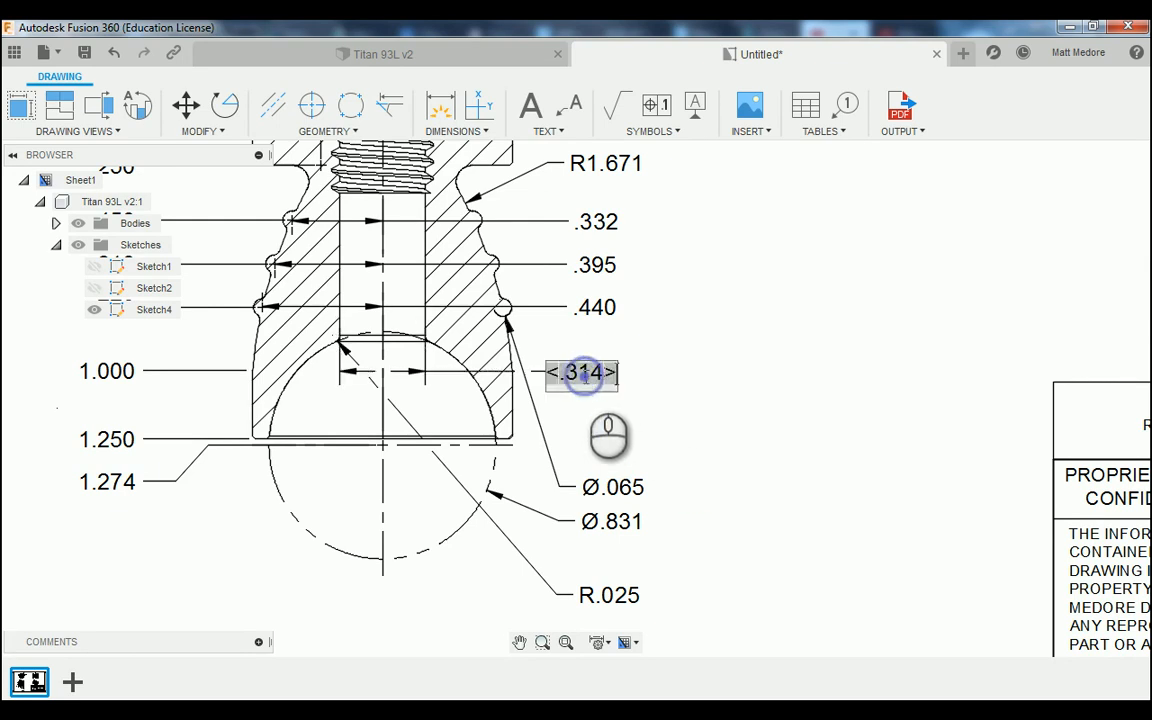
pyautogui.moveTo(551, 374); pyautogui.dragTo(615, 375)
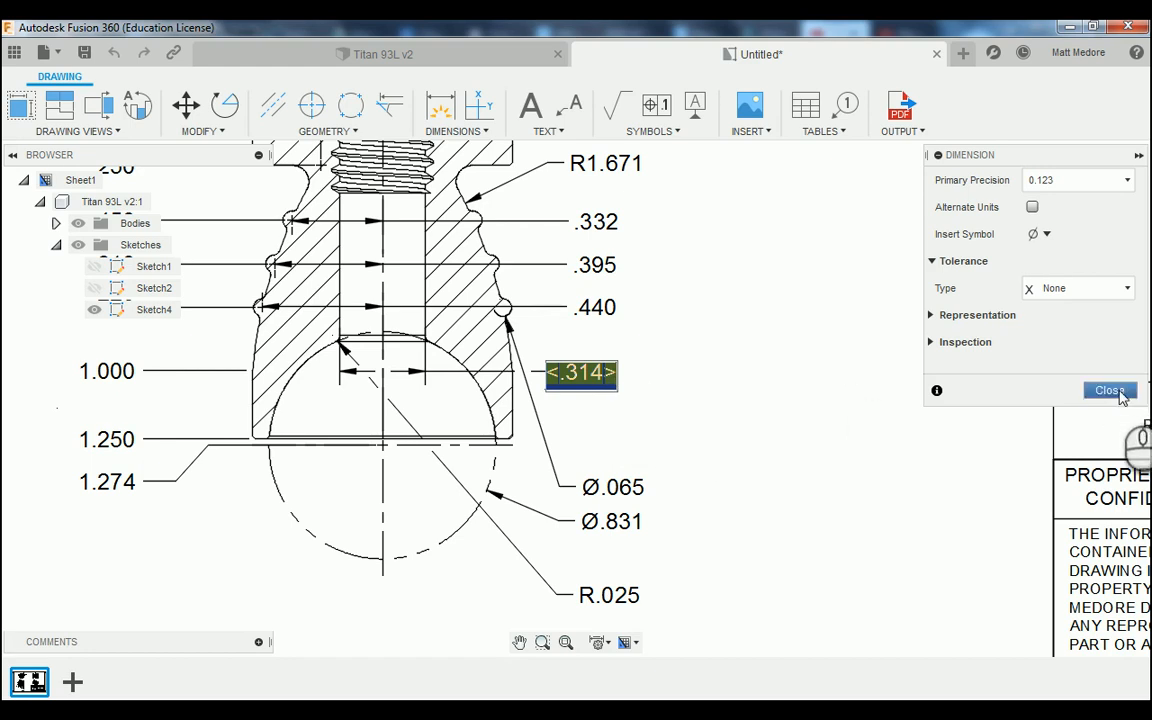
pyautogui.click(1110, 390)
# Edit the bore width dimension's text, adding a diameter symbol before the value and "THRU" after it.
pyautogui.doubleClick(577, 372)
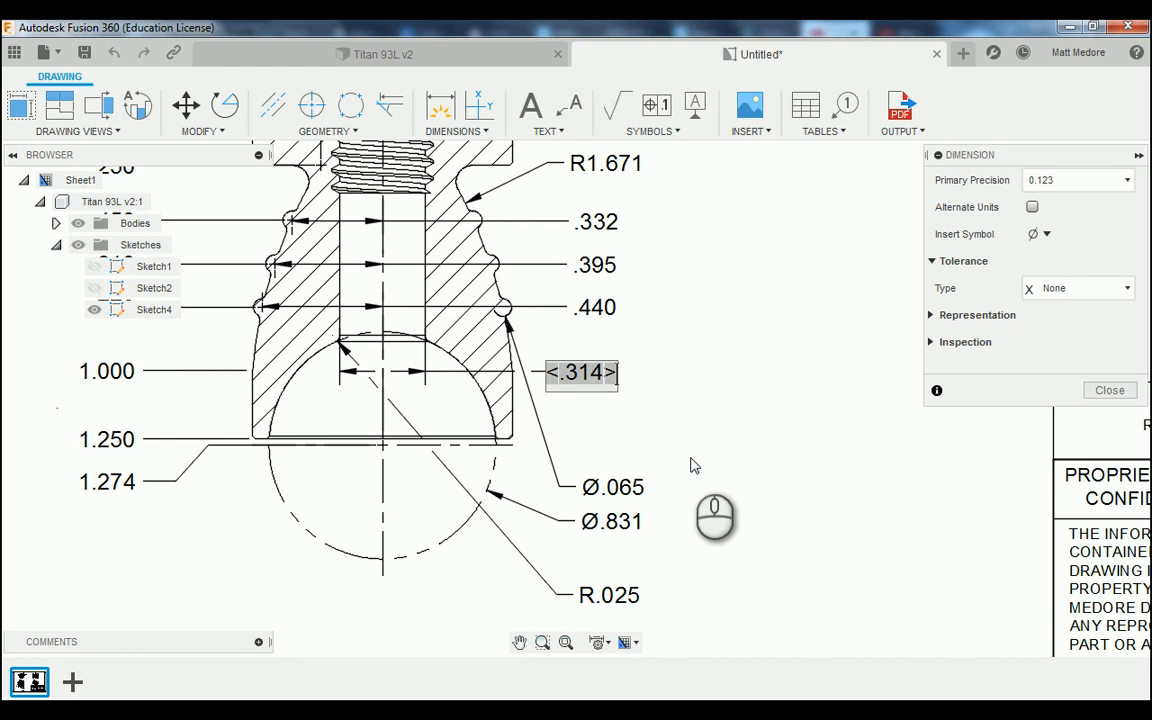
pyautogui.write('TH')
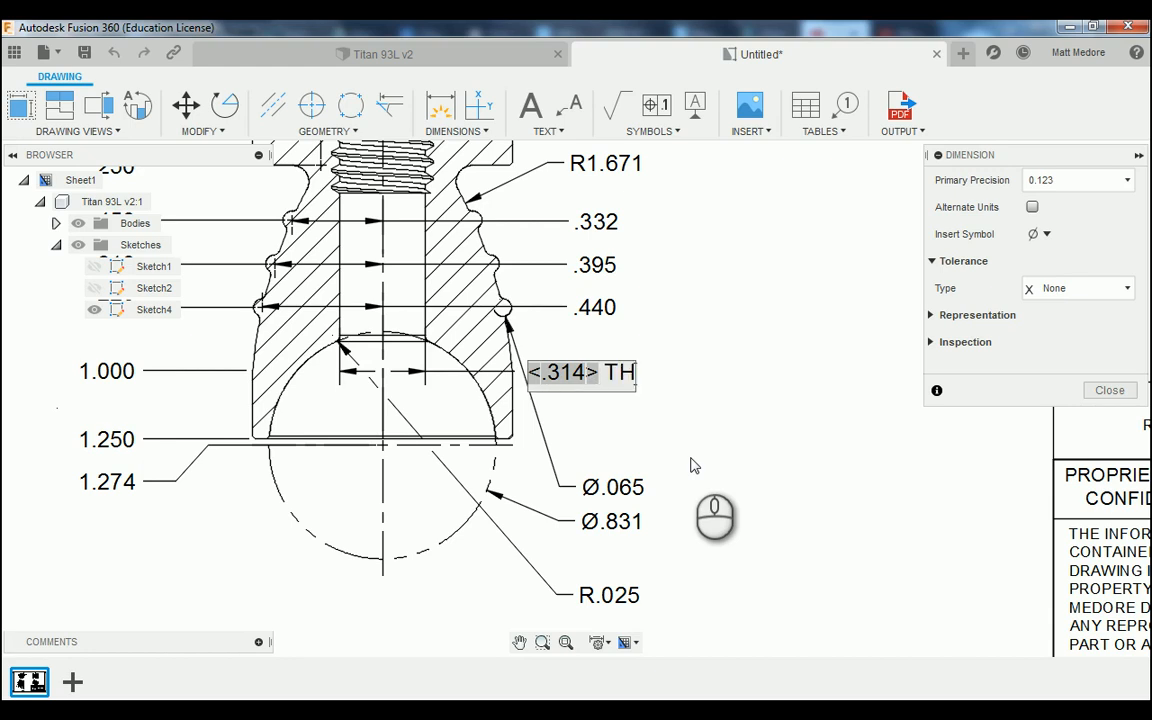
pyautogui.write('RU')
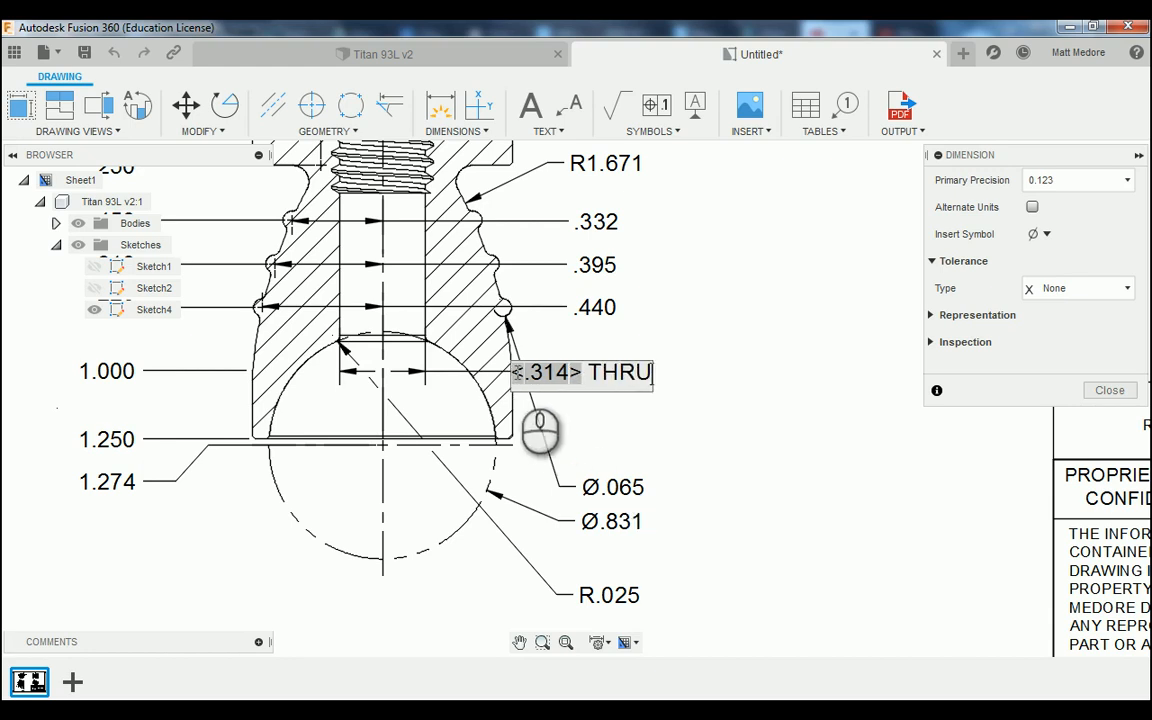
pyautogui.click(1046, 234)
pyautogui.click(1002, 258)
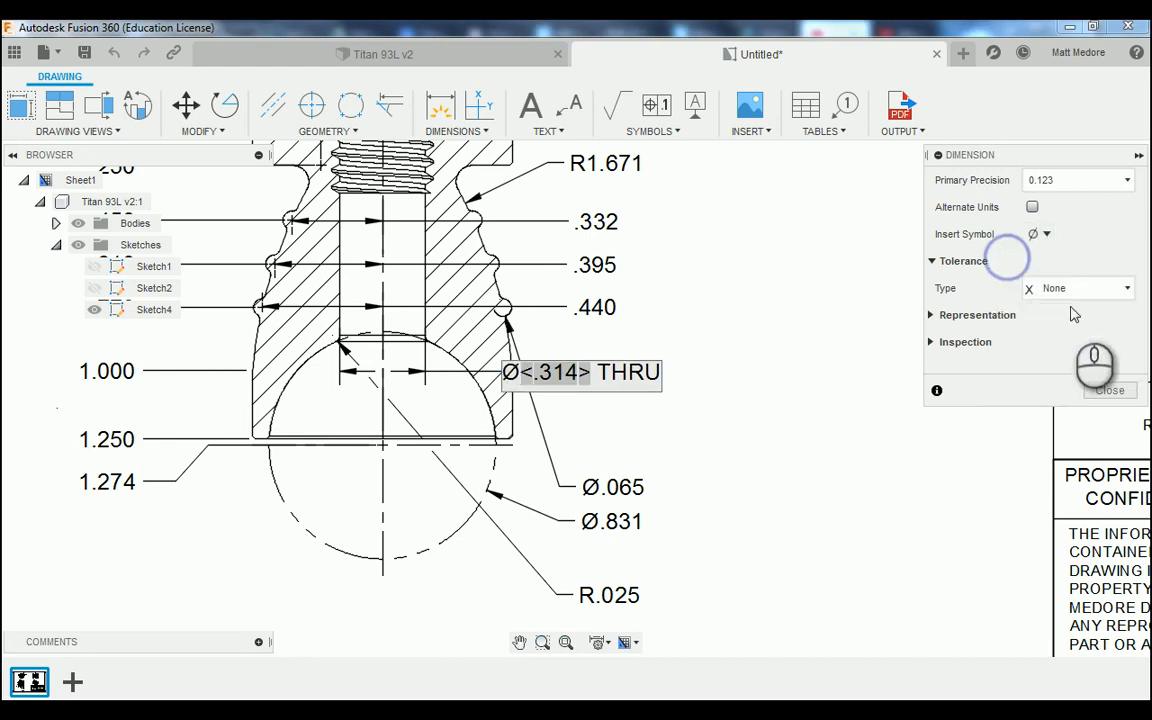
pyautogui.click(1125, 392)
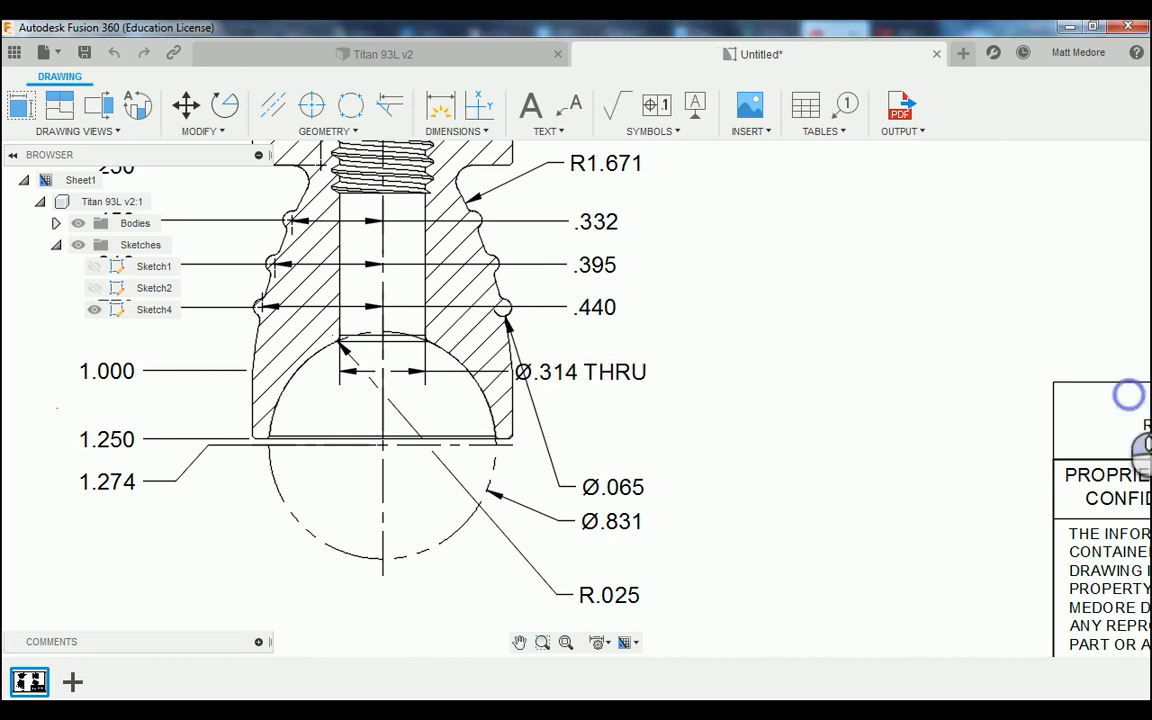
# Move the bore's THRU dimension text further out from the part and its dimension line lower in the dome, clear of the ridge diameter's leader.
pyautogui.click(582, 375)
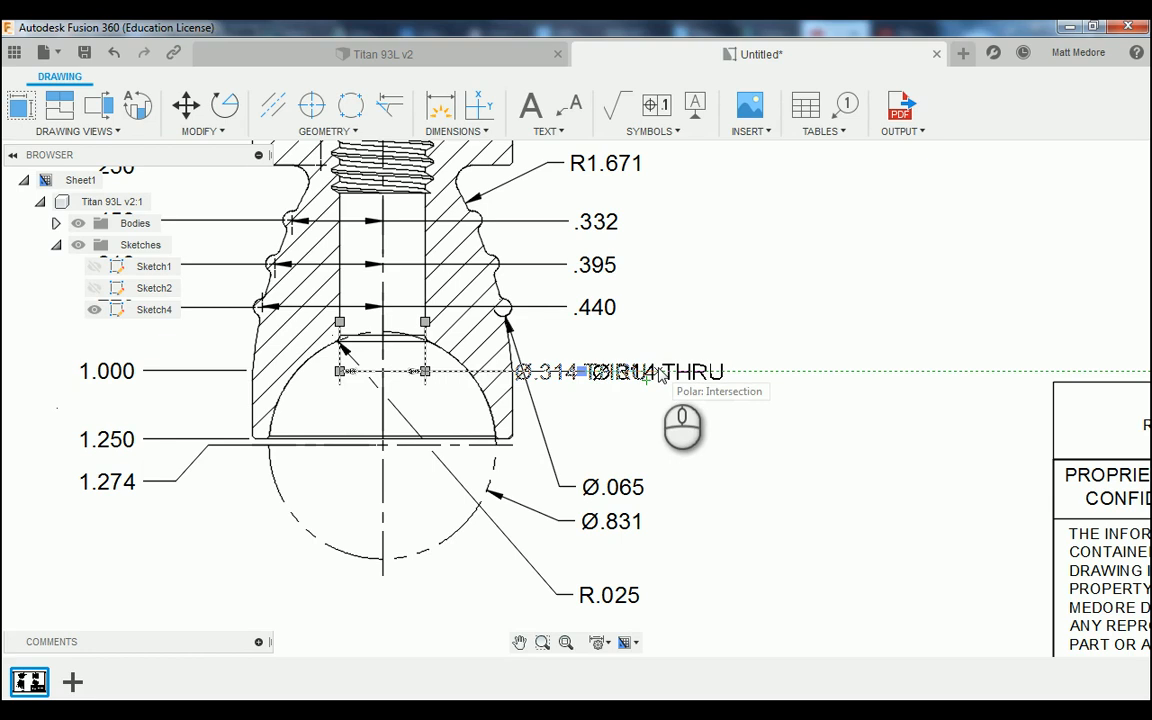
pyautogui.click(658, 372)
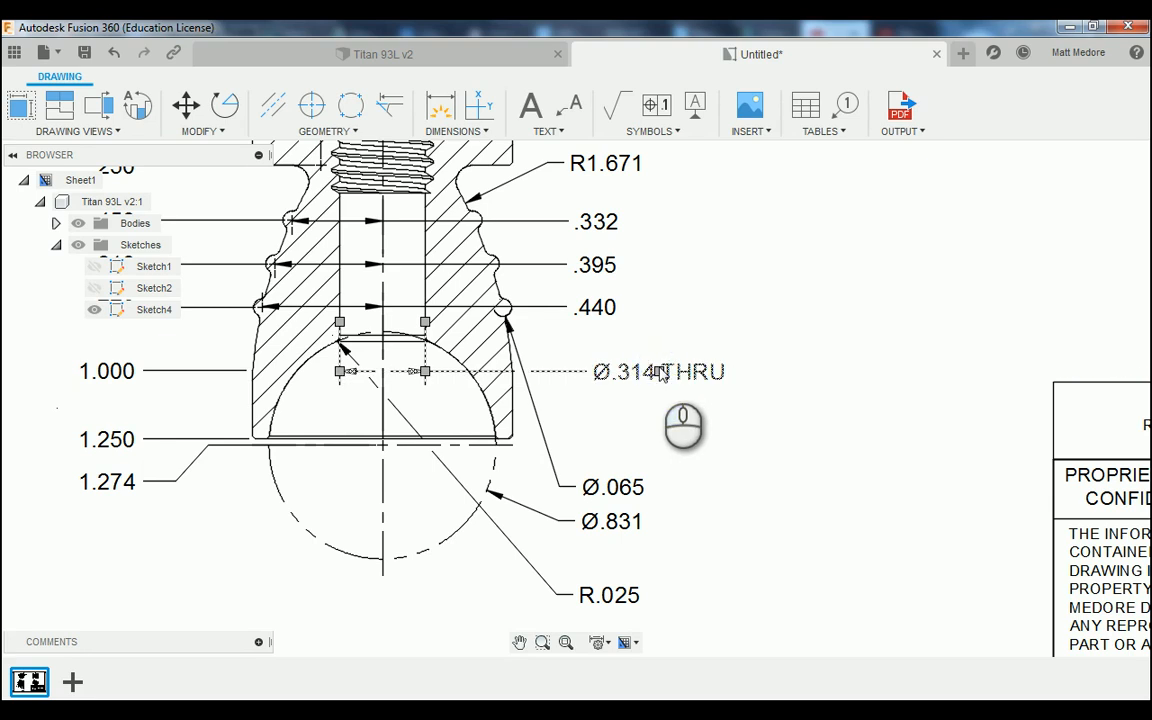
pyautogui.click(655, 371)
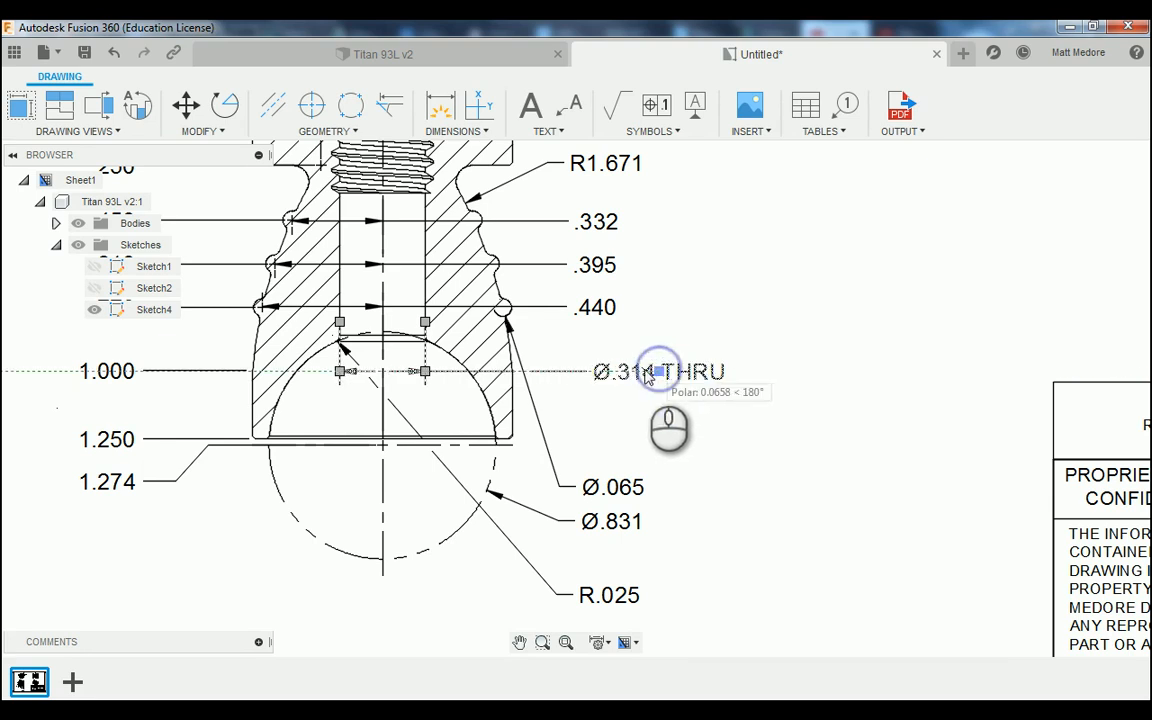
pyautogui.click(650, 372)
pyautogui.click(746, 323)
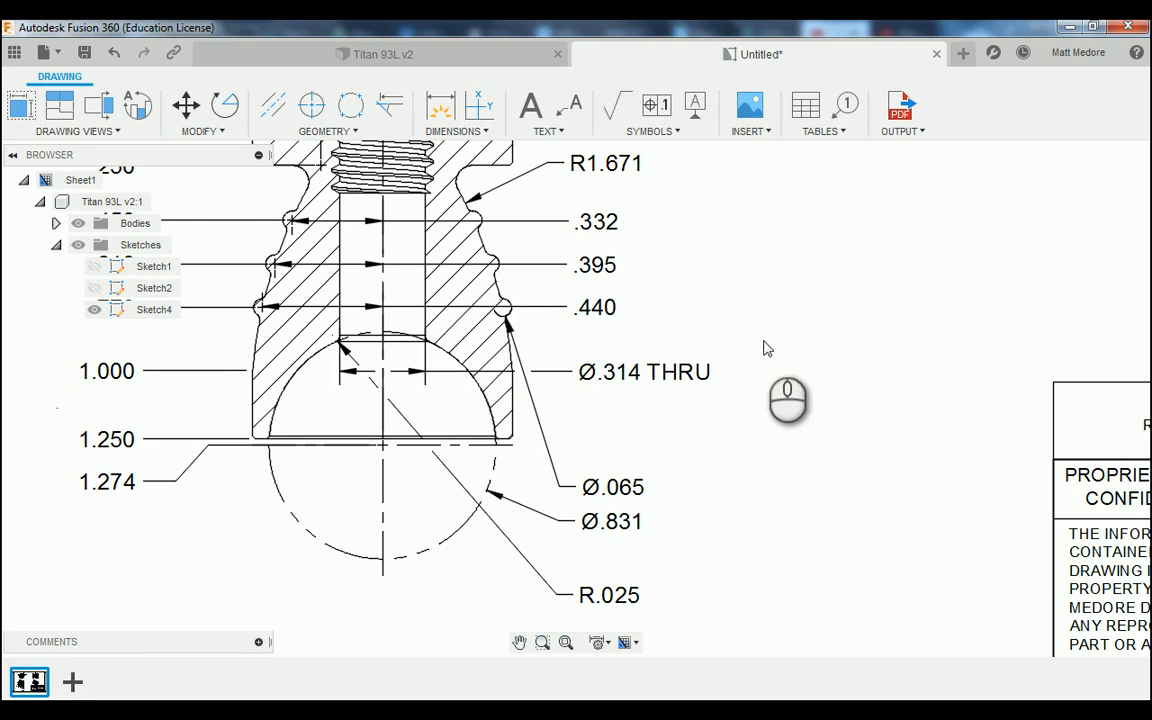
pyautogui.click(612, 372)
pyautogui.click(645, 371)
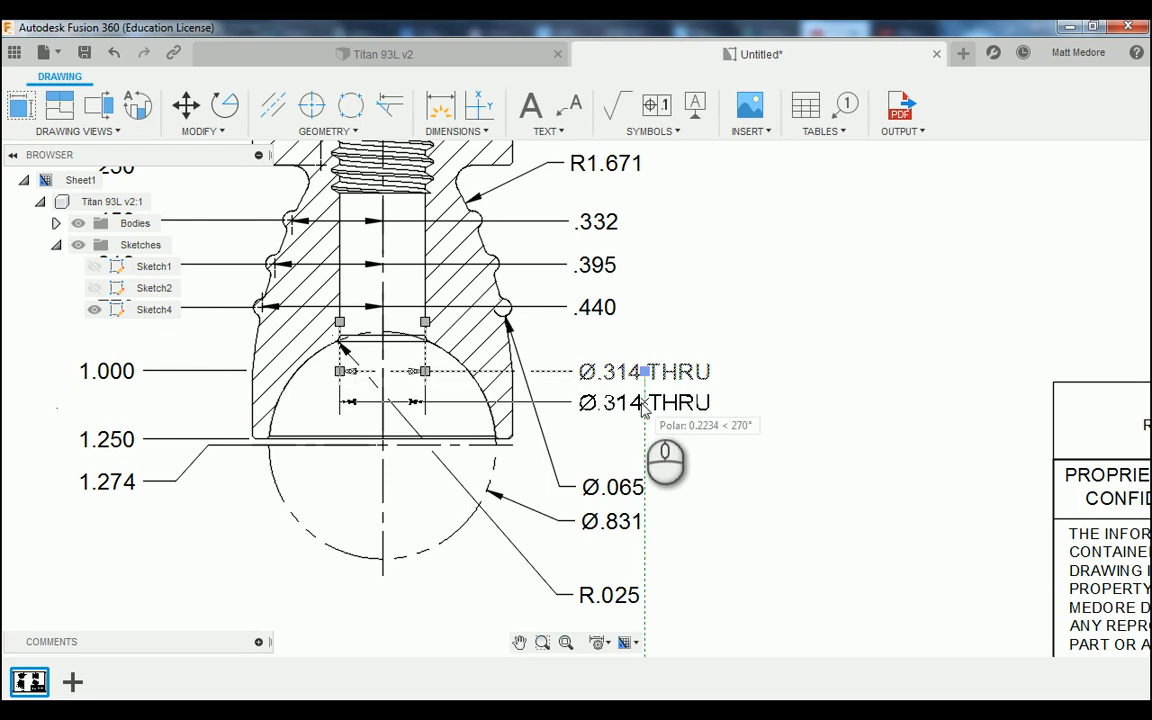
pyautogui.click(641, 402)
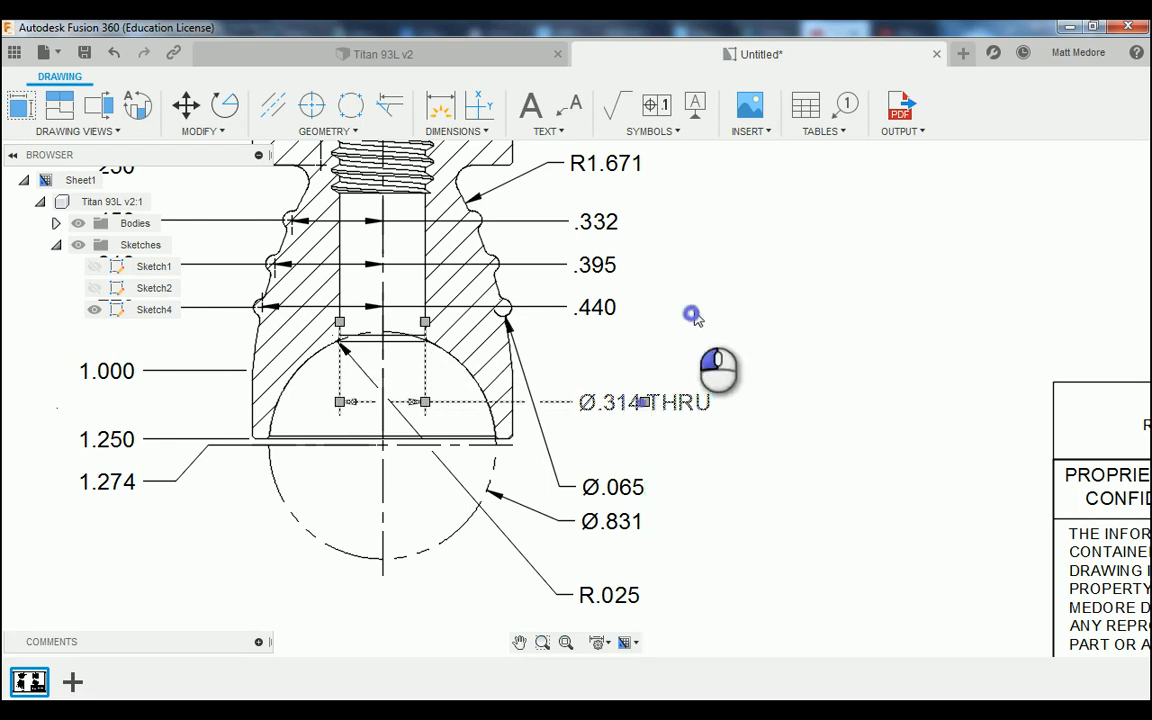
pyautogui.click(690, 314)
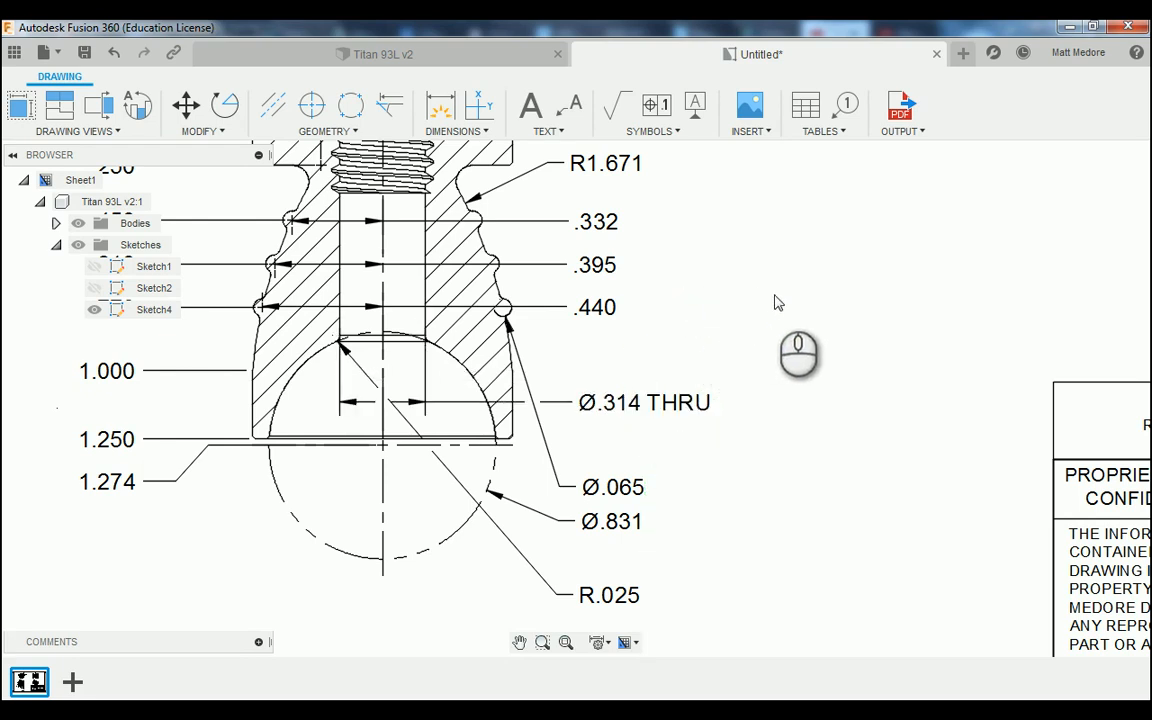
# Fill in the title block's material attribute with "6061-T6 AL".
pyautogui.scroll(-6, 778, 302)
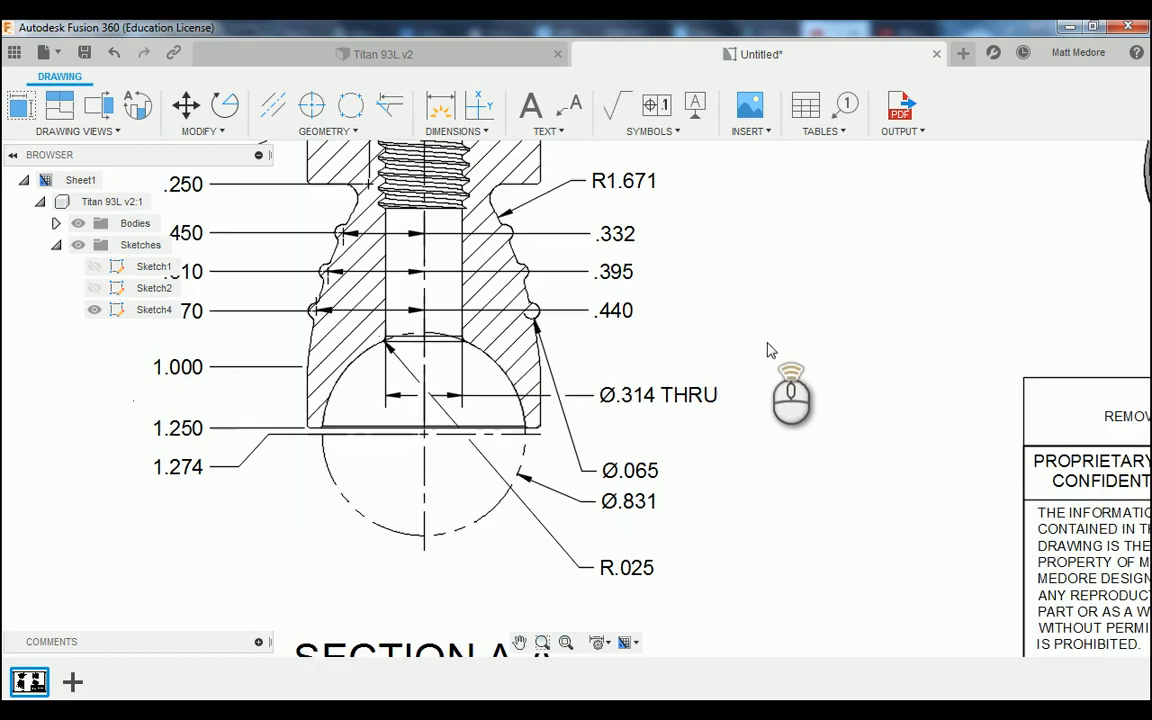
pyautogui.scroll(-5, 605, 435)
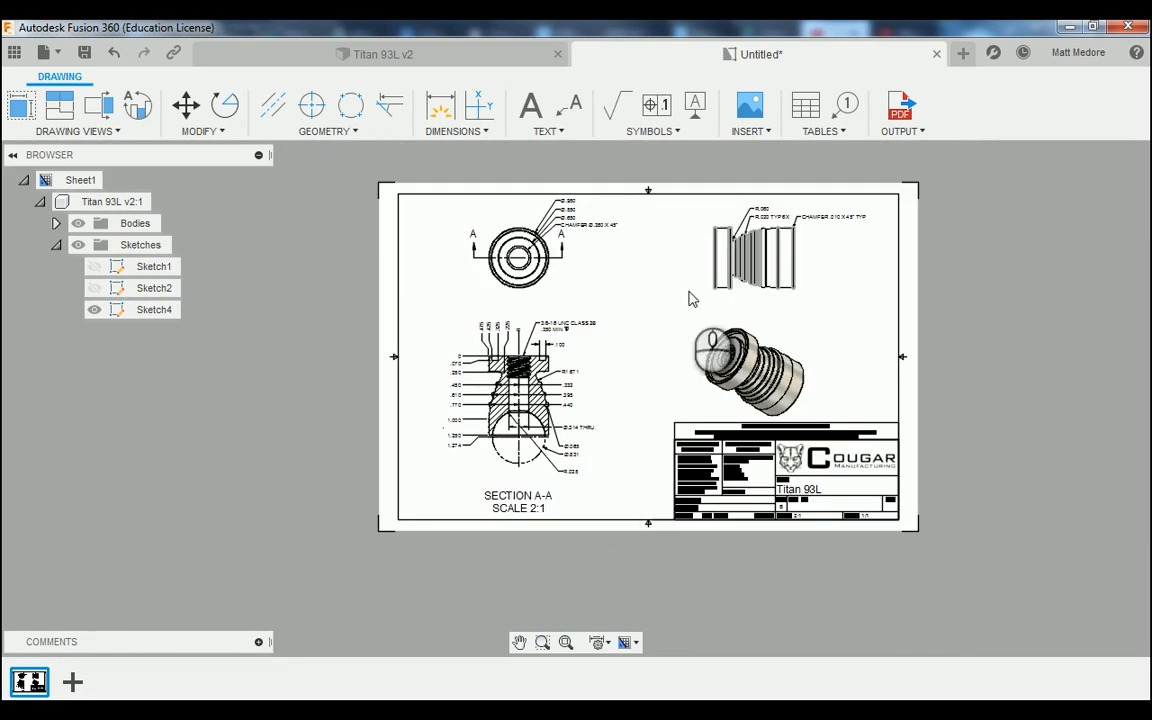
pyautogui.scroll(1, 884, 520)
pyautogui.scroll(5, 884, 520)
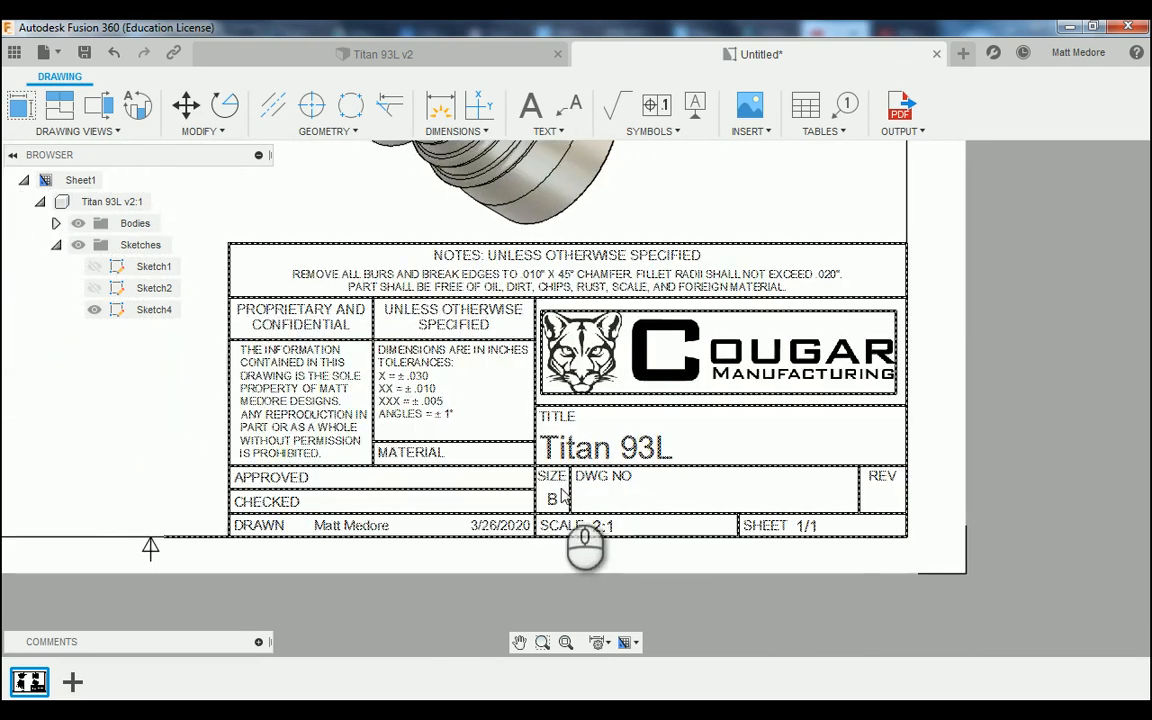
pyautogui.scroll(5, 540, 485)
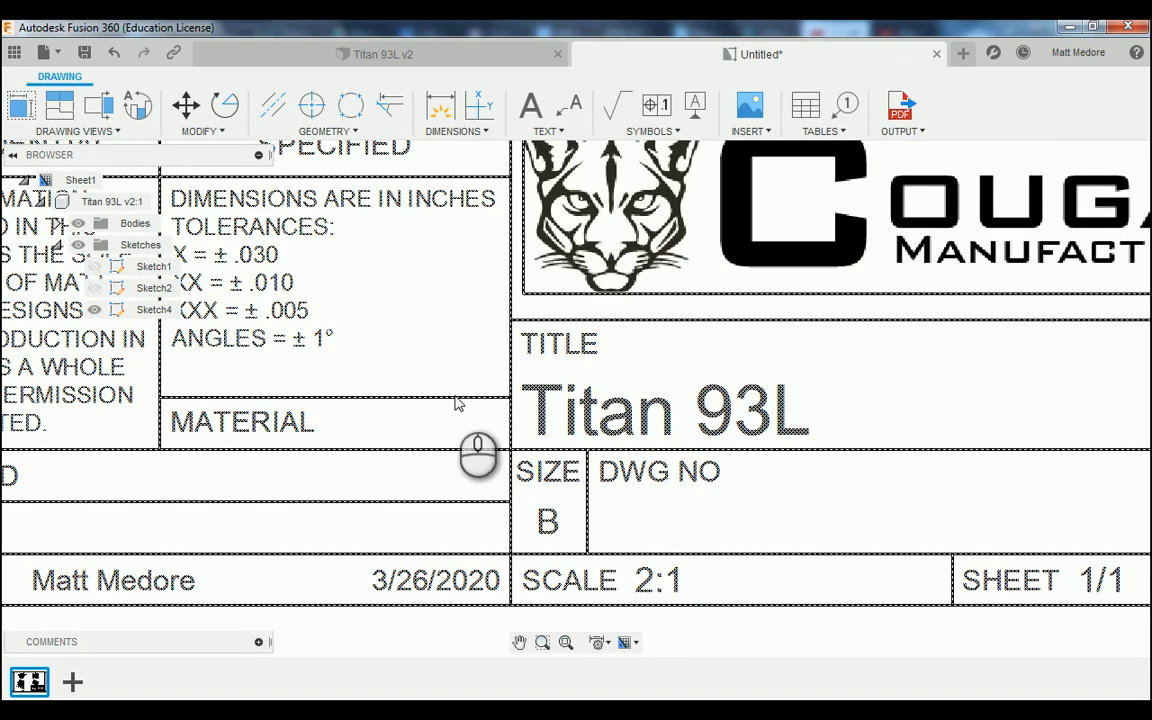
pyautogui.doubleClick(455, 402)
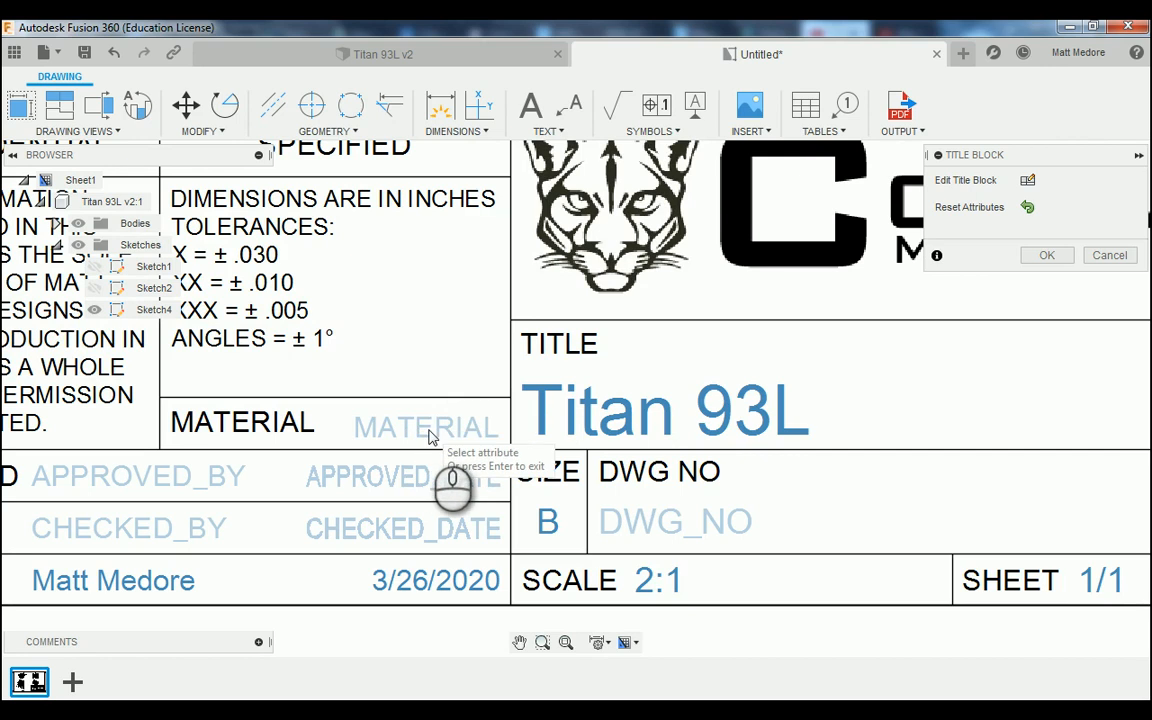
pyautogui.click(429, 430)
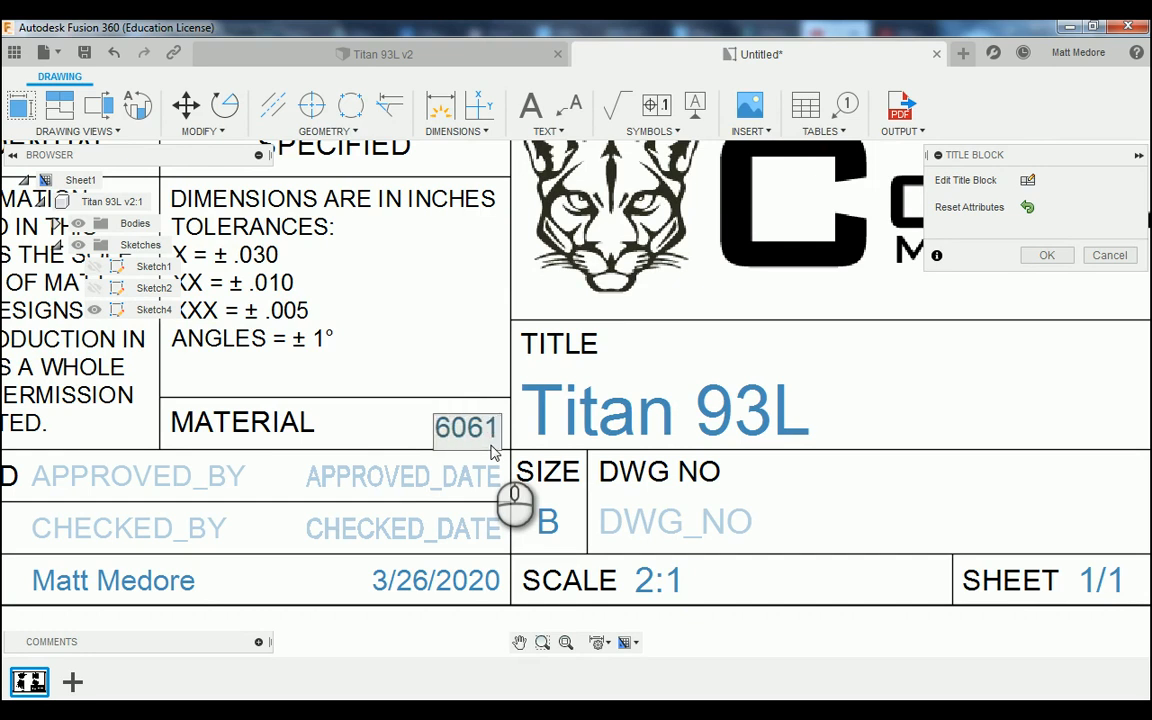
pyautogui.write('T6 AL')
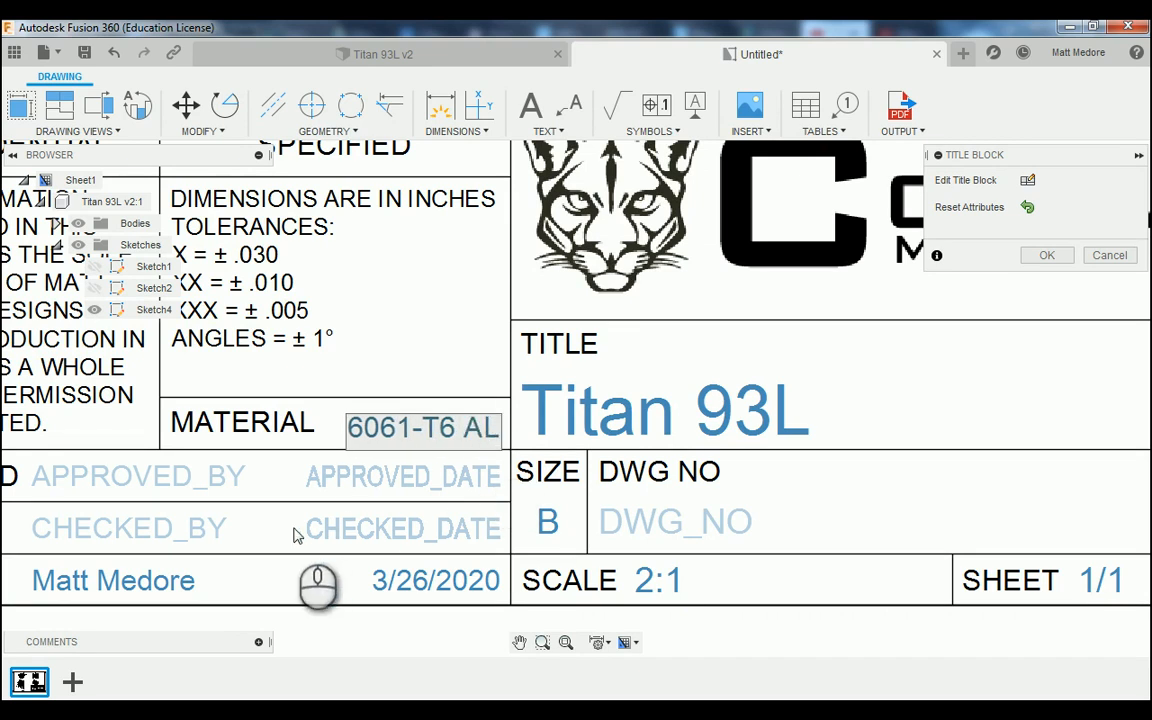
# Fill in the title block's revision attribute with "A" and finish editing the title block attributes.
pyautogui.scroll(-3, 303, 586)
pyautogui.scroll(3, 743, 552)
pyautogui.scroll(2, 743, 552)
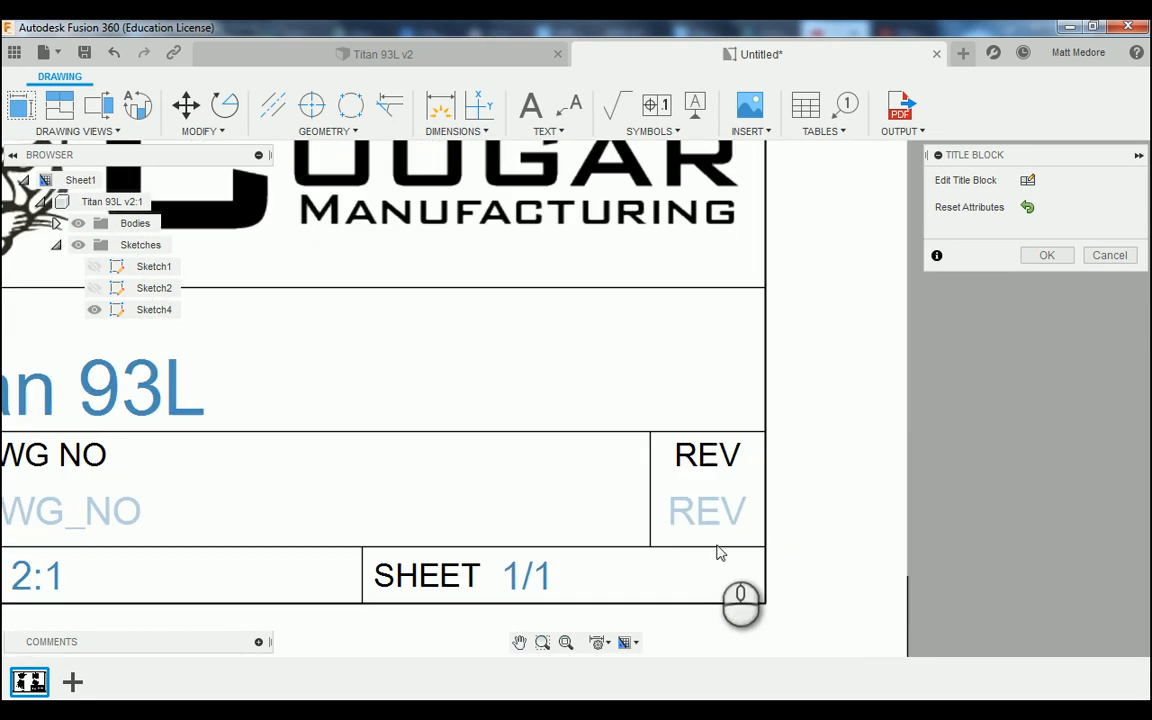
pyautogui.click(710, 516)
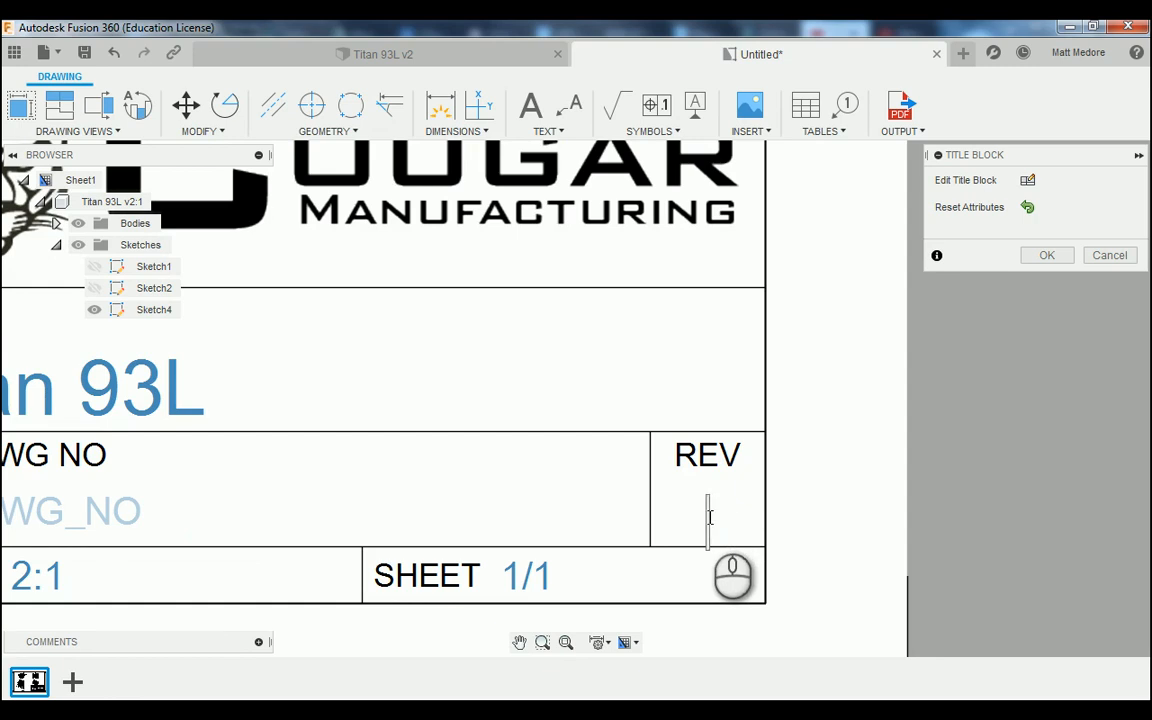
pyautogui.write('A')
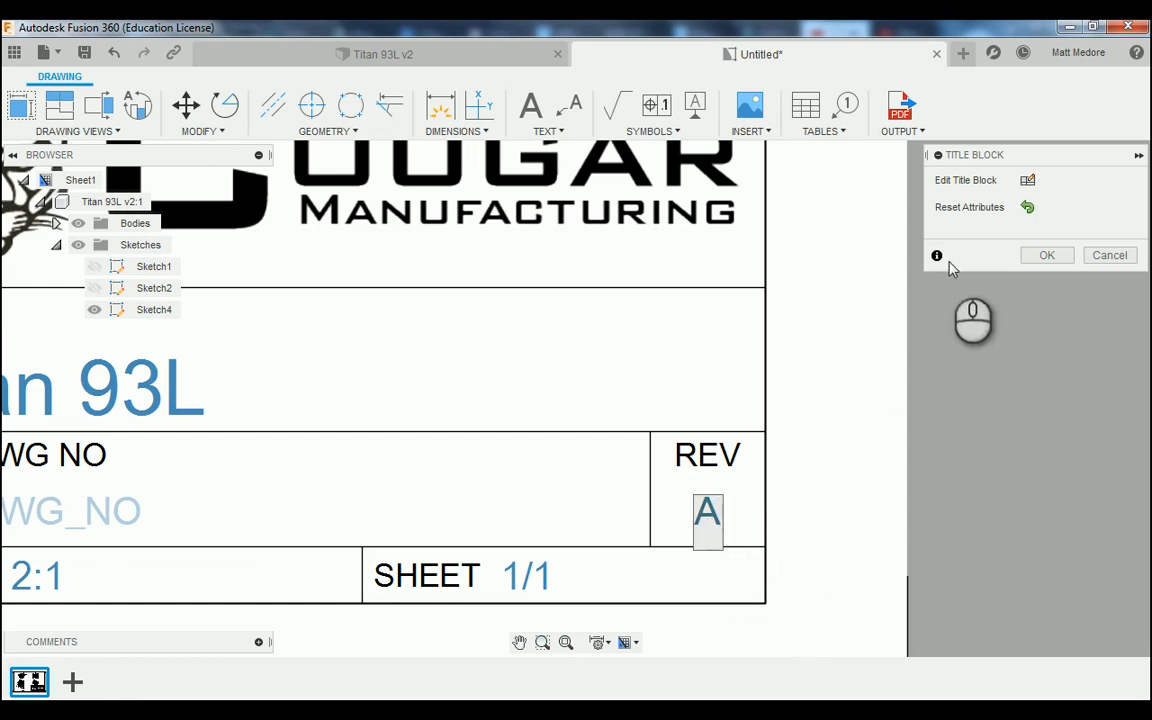
pyautogui.click(1050, 256)
pyautogui.scroll(-5, 841, 424)
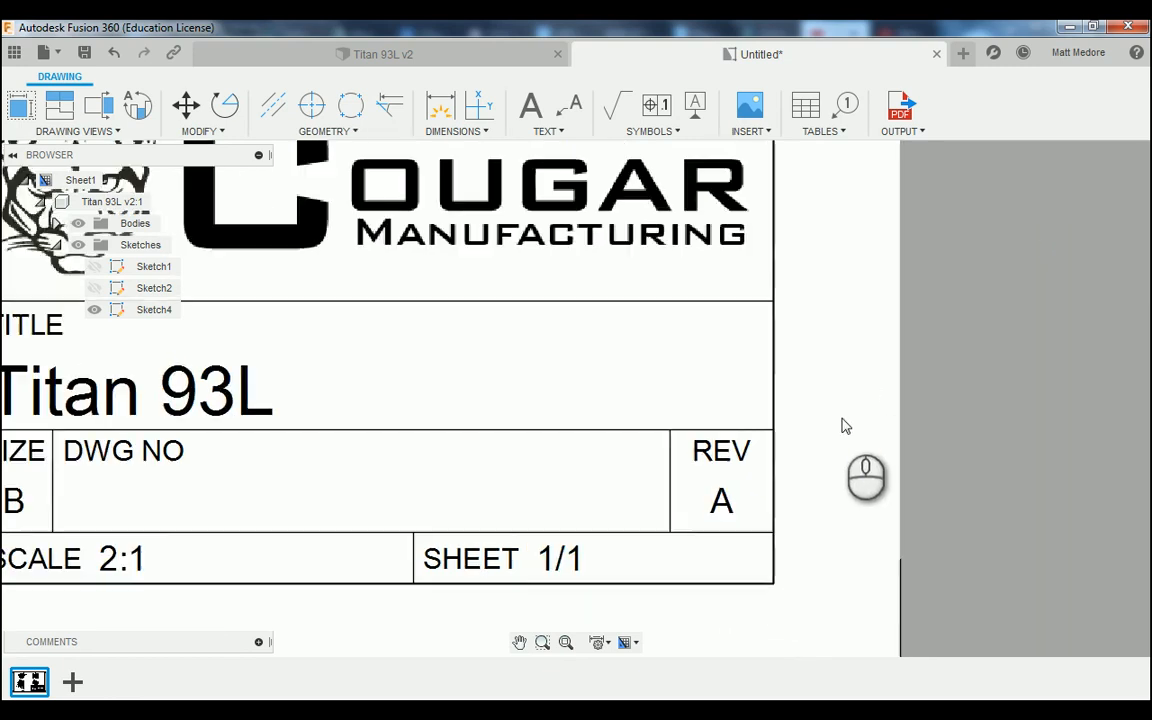
pyautogui.scroll(-5, 846, 497)
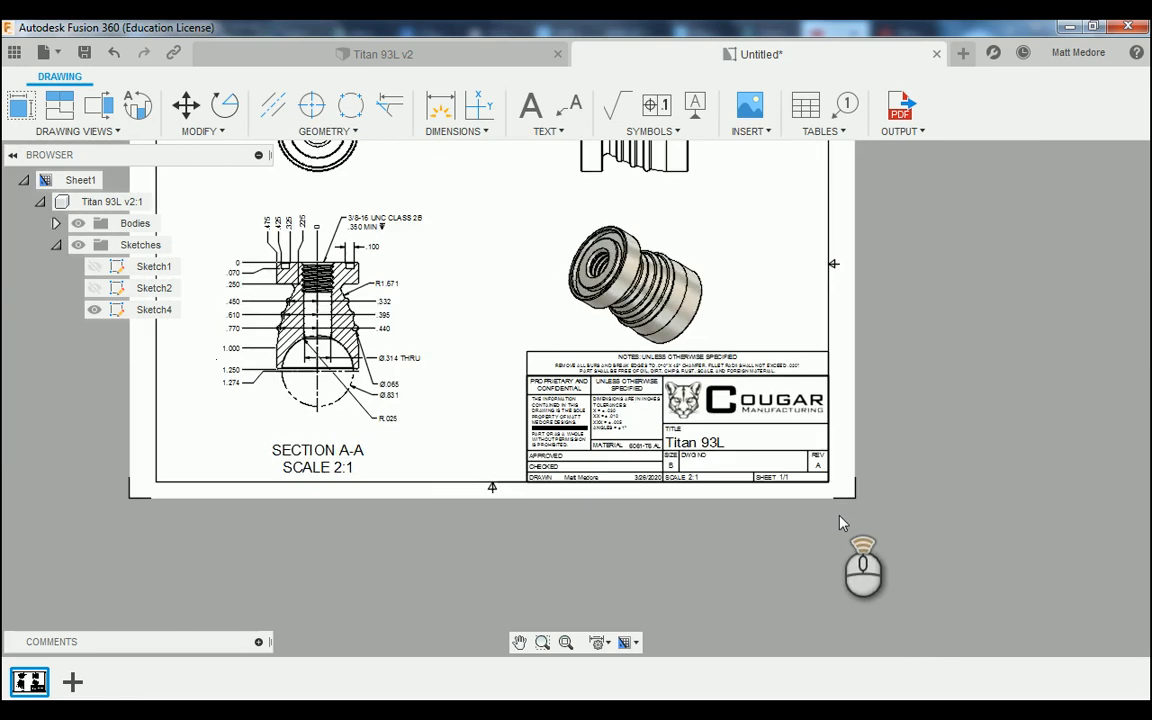
pyautogui.scroll(2, 830, 360)
pyautogui.scroll(1, 838, 356)
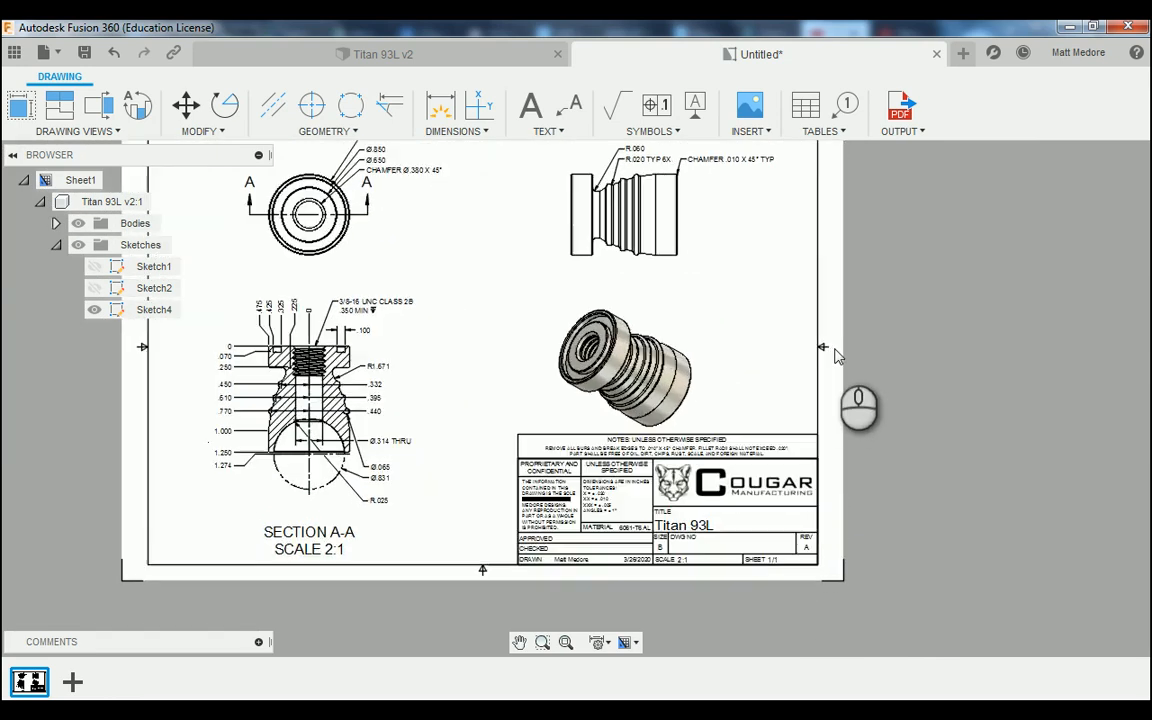
pyautogui.scroll(-1, 828, 416)
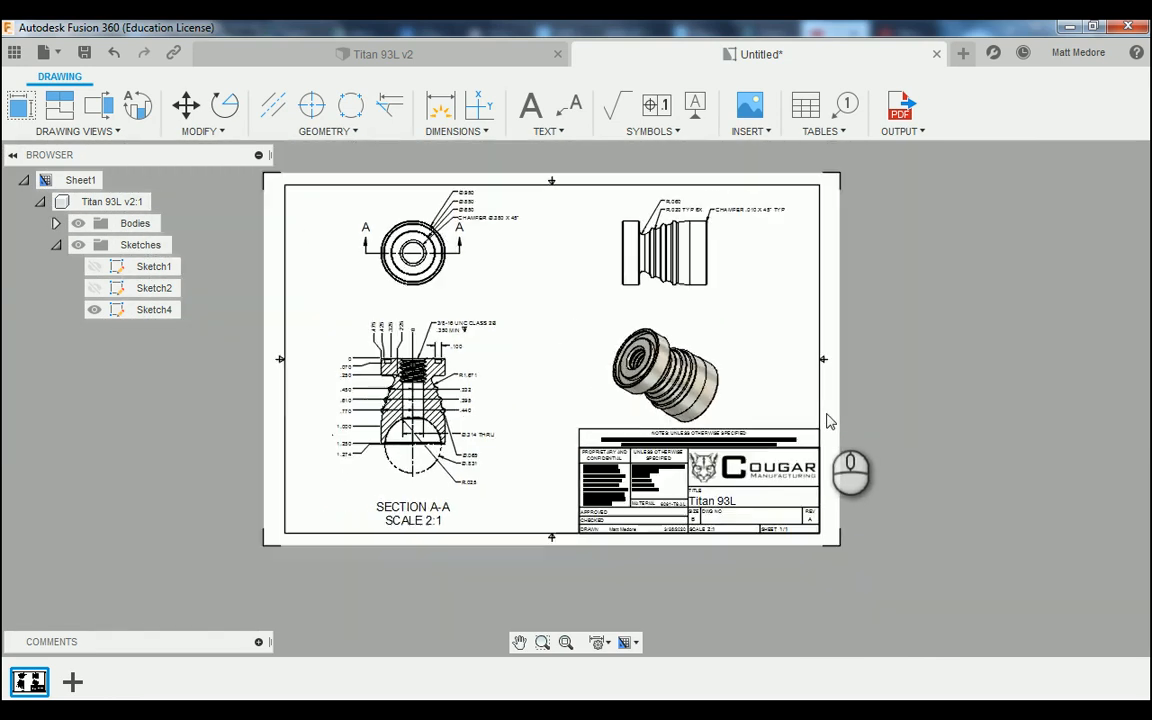
pyautogui.scroll(1, 806, 347)
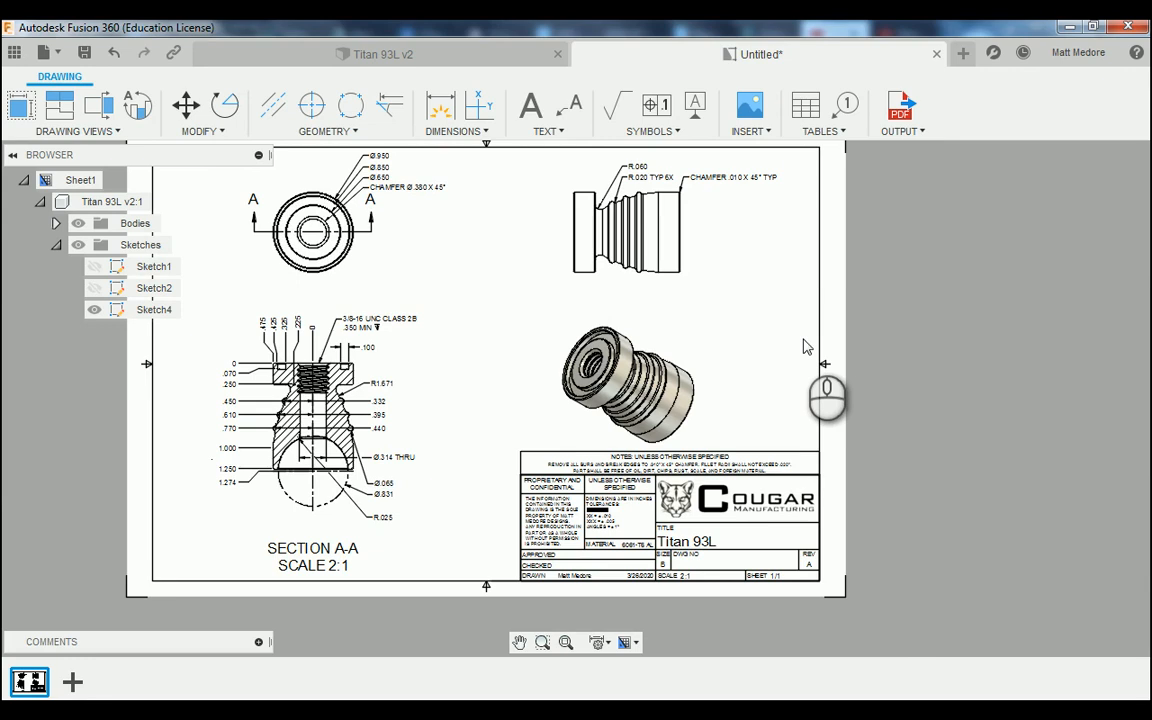